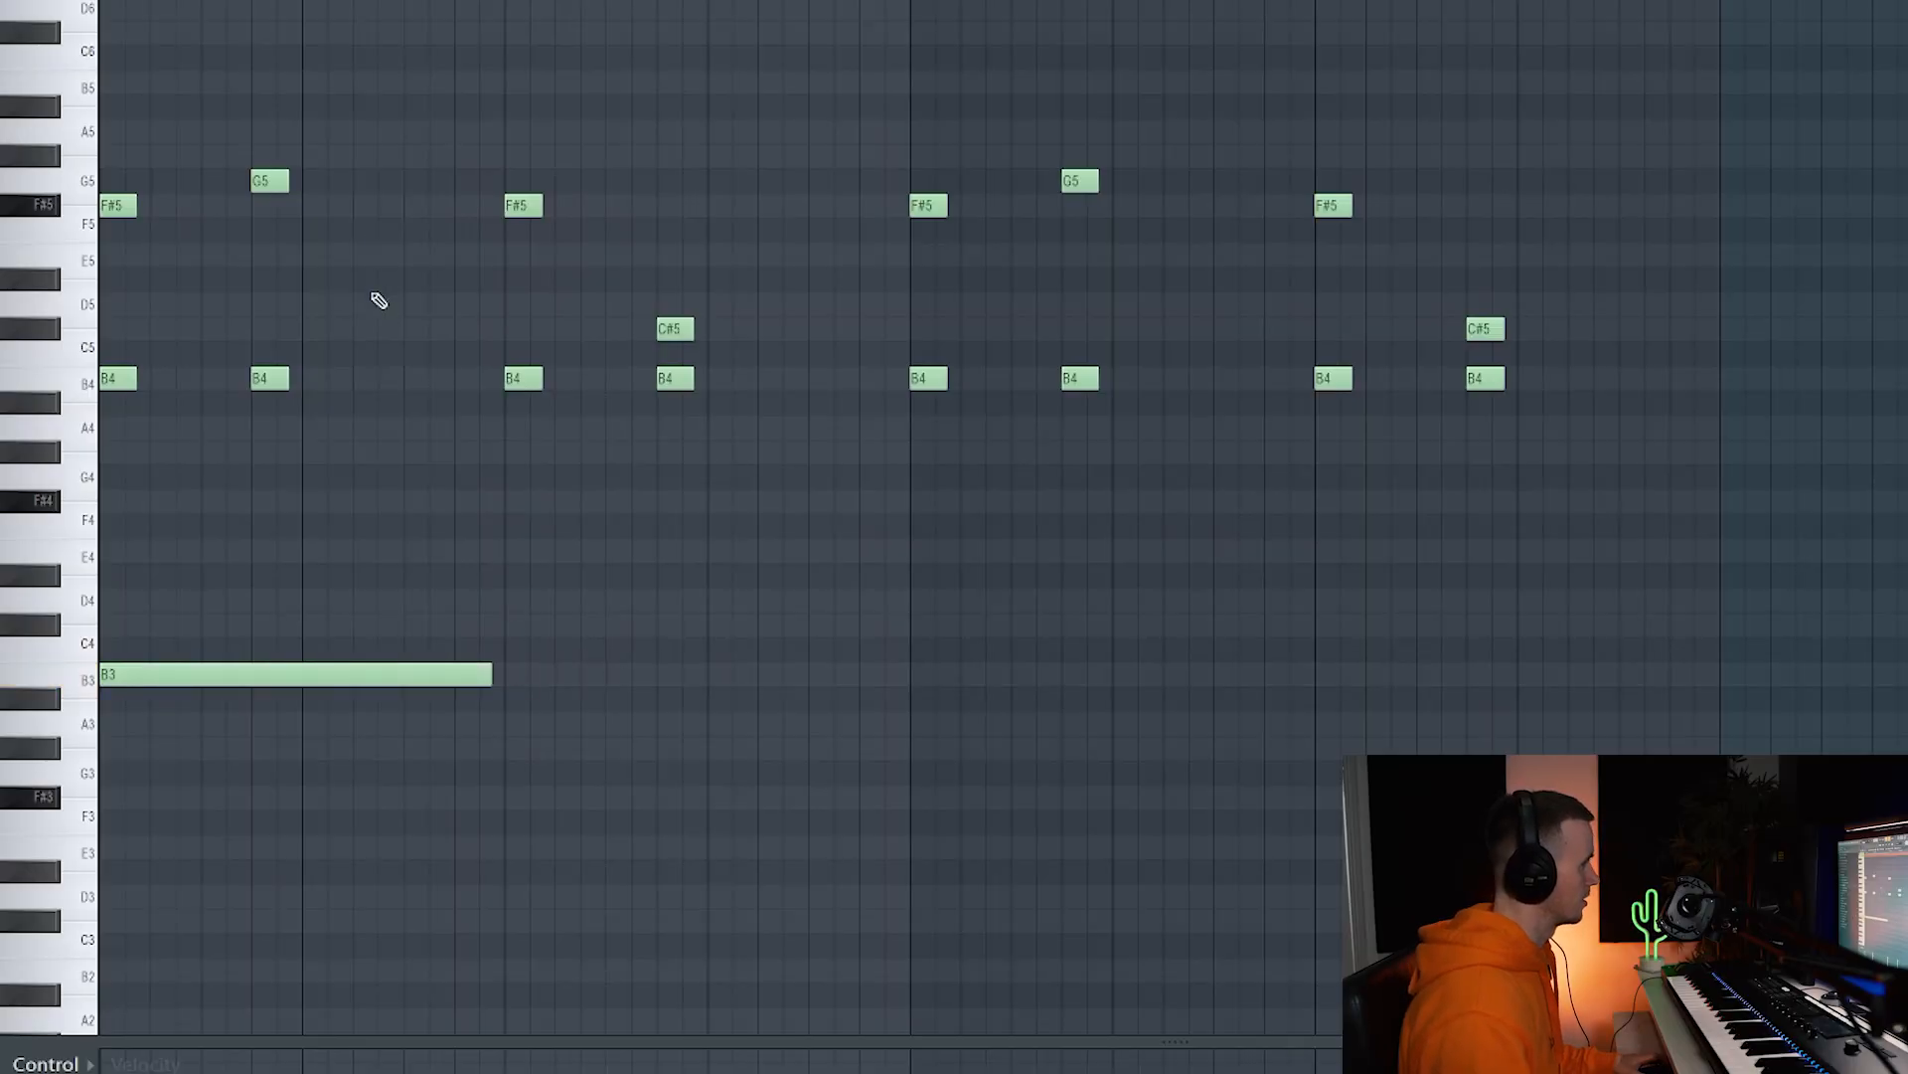
# Lengthen the B3 bass note to reach the second F#5/B4 chord and add a matching B3 note at the third bar line chord pair.
pyautogui.moveTo(487, 682); pyautogui.dragTo(504, 682)
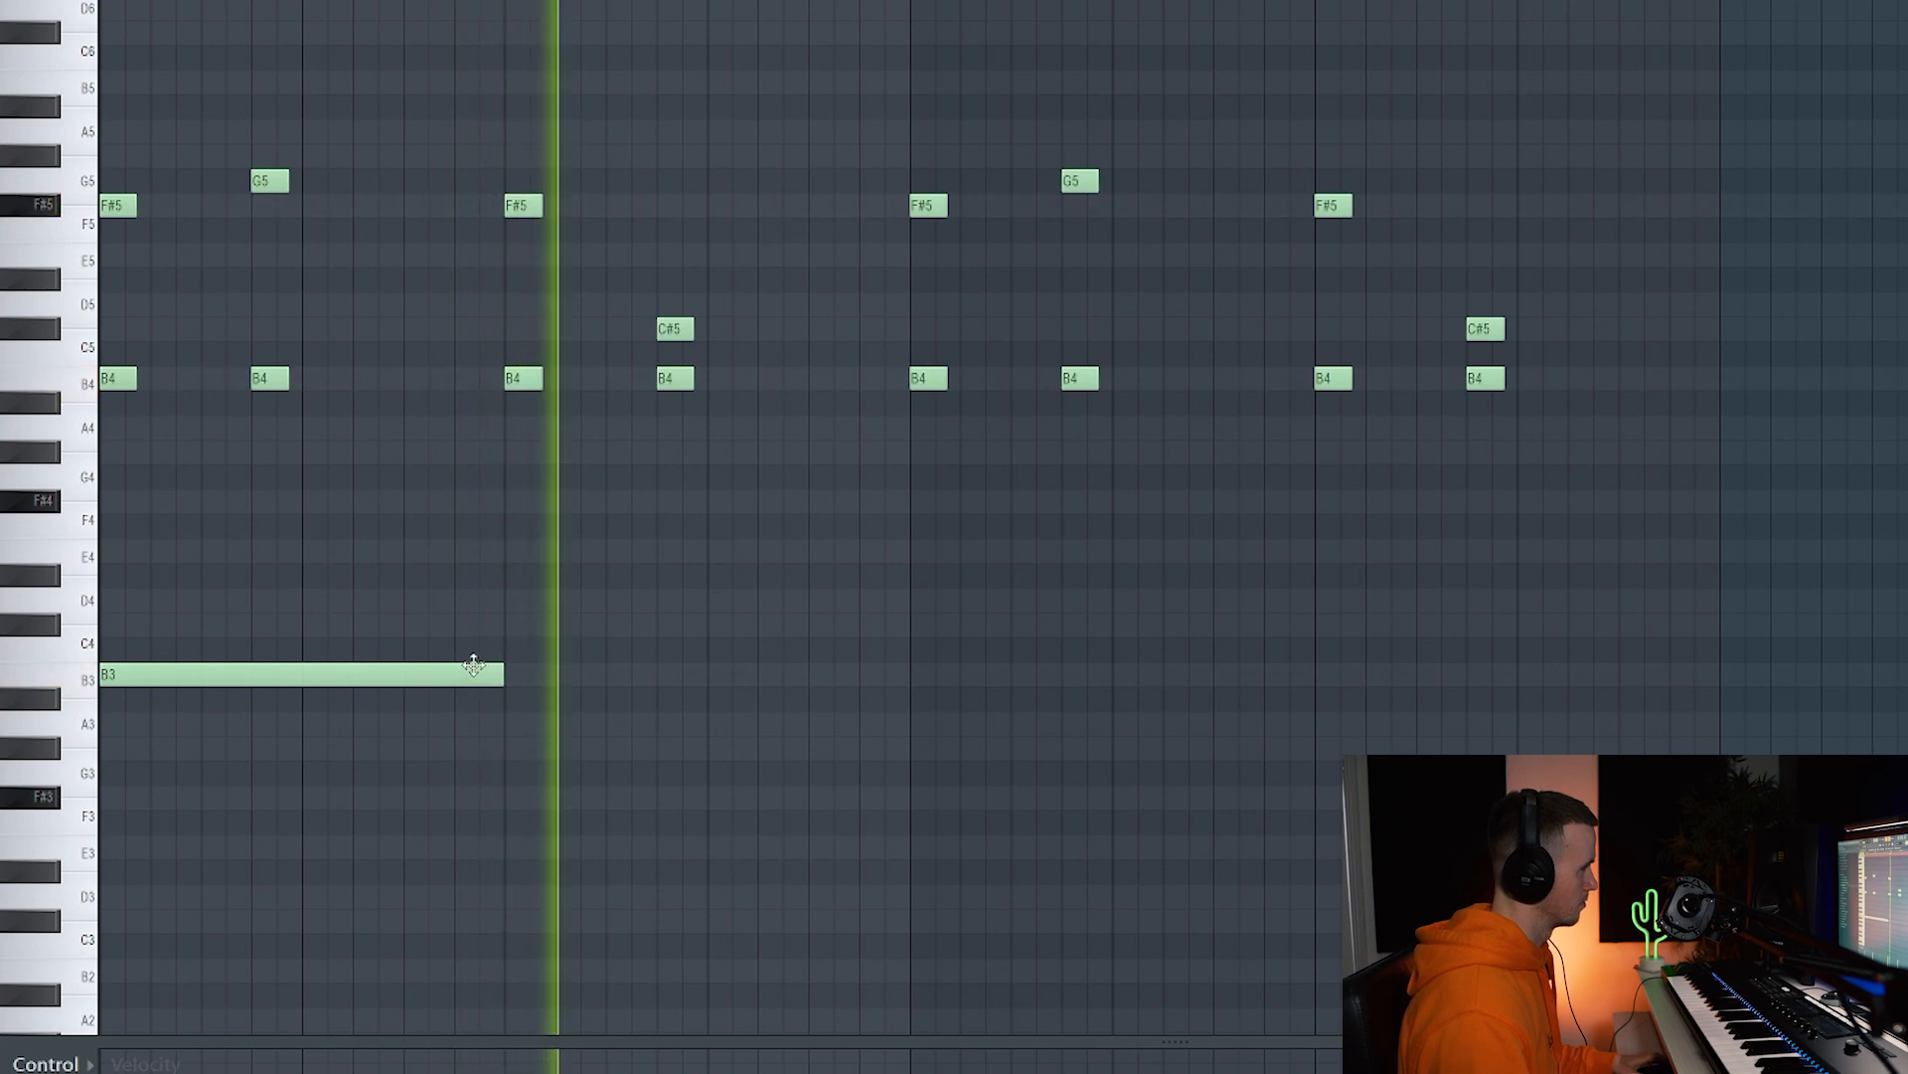
pyautogui.click(916, 676)
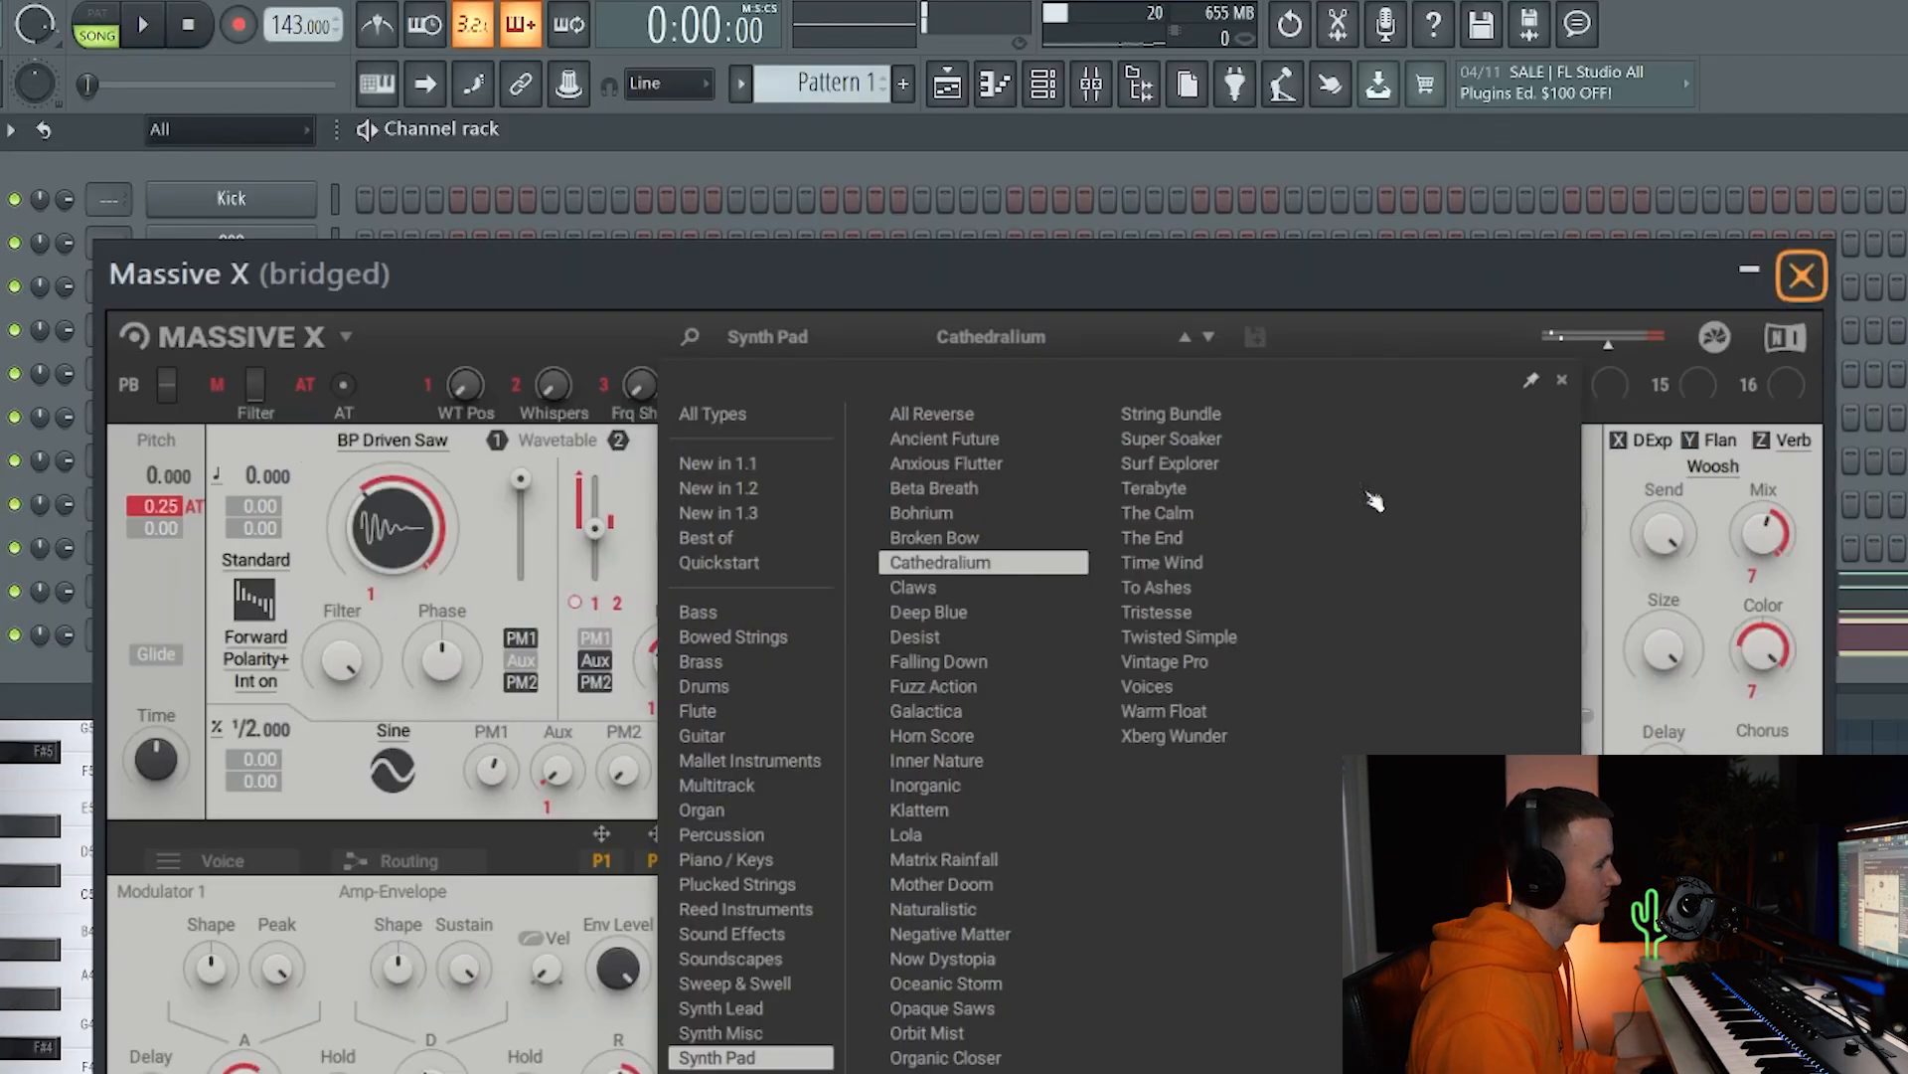
# Open the mixer for the Massive X pads and roll off the high frequencies of Pad 2 with Fruity parametric EQ 2.
pyautogui.click(1801, 26)
pyautogui.click(847, 322)
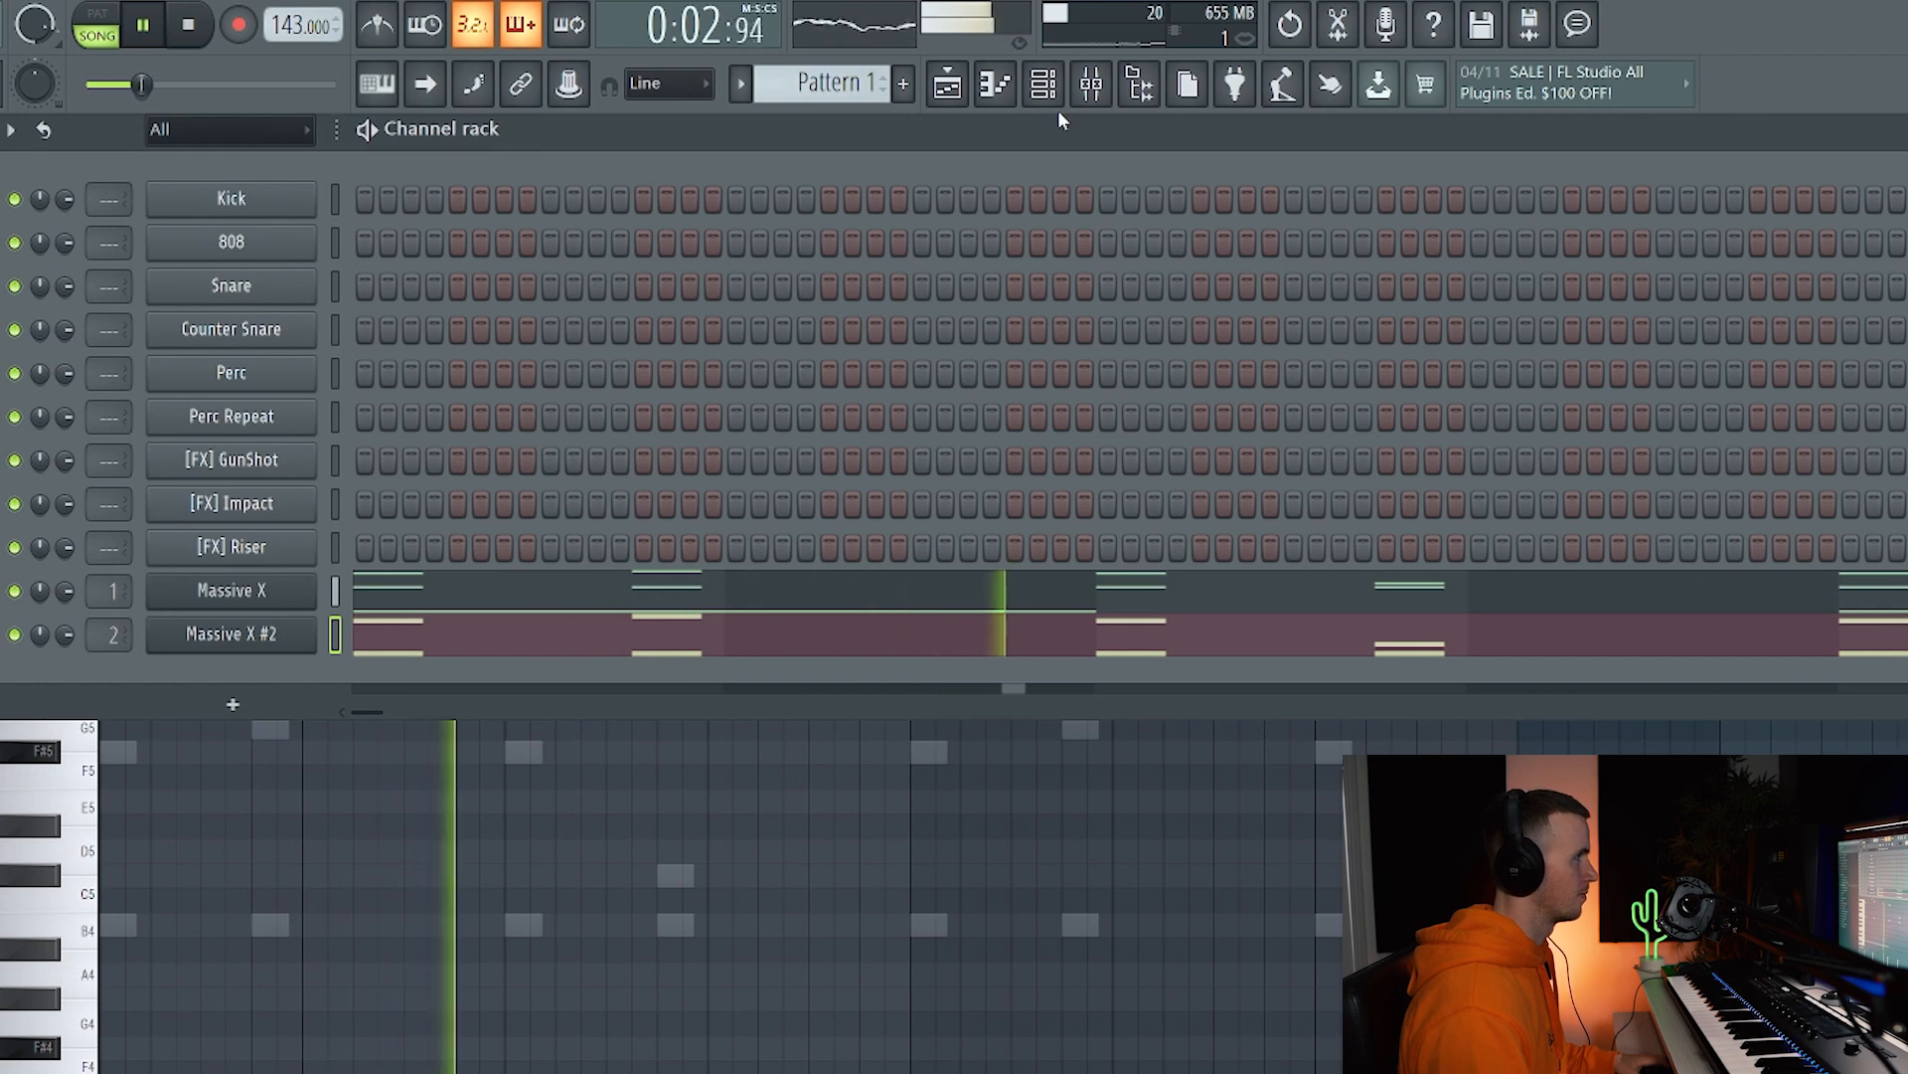
pyautogui.click(1091, 87)
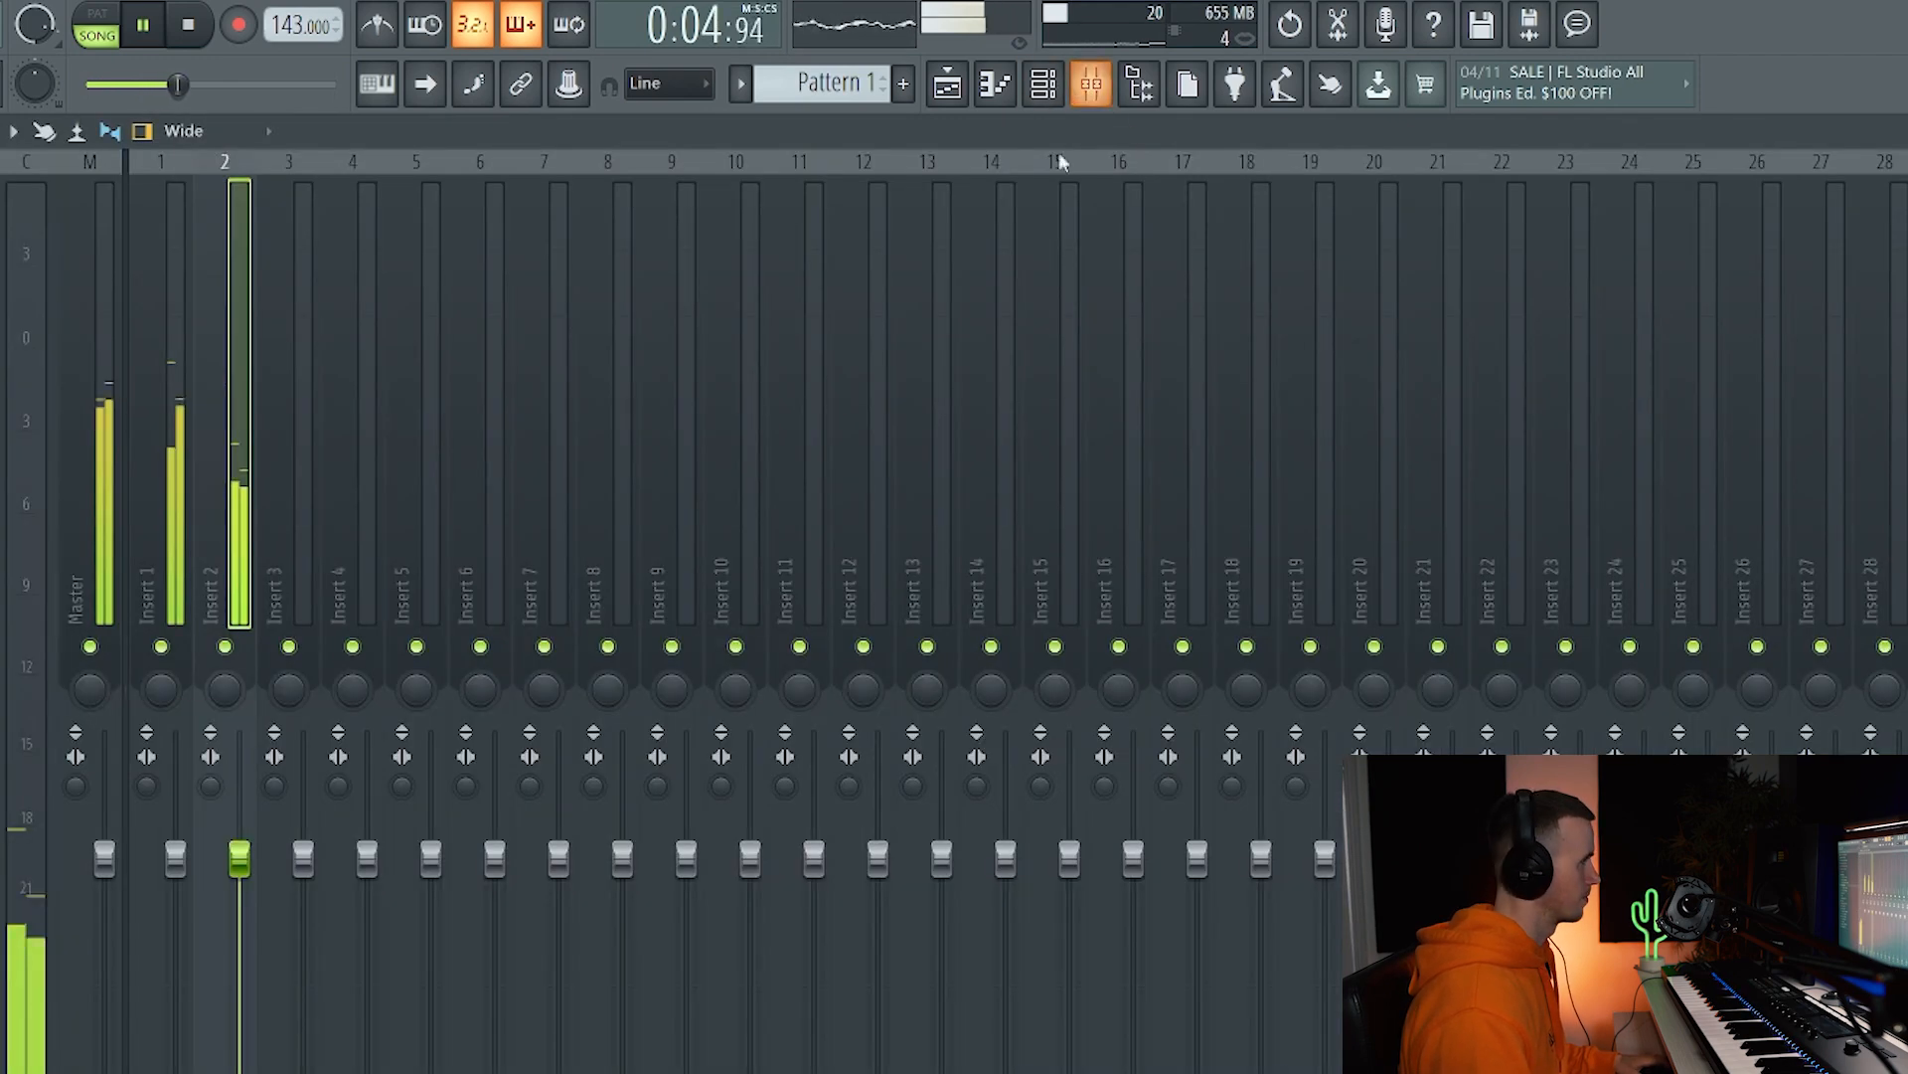
pyautogui.click(181, 490)
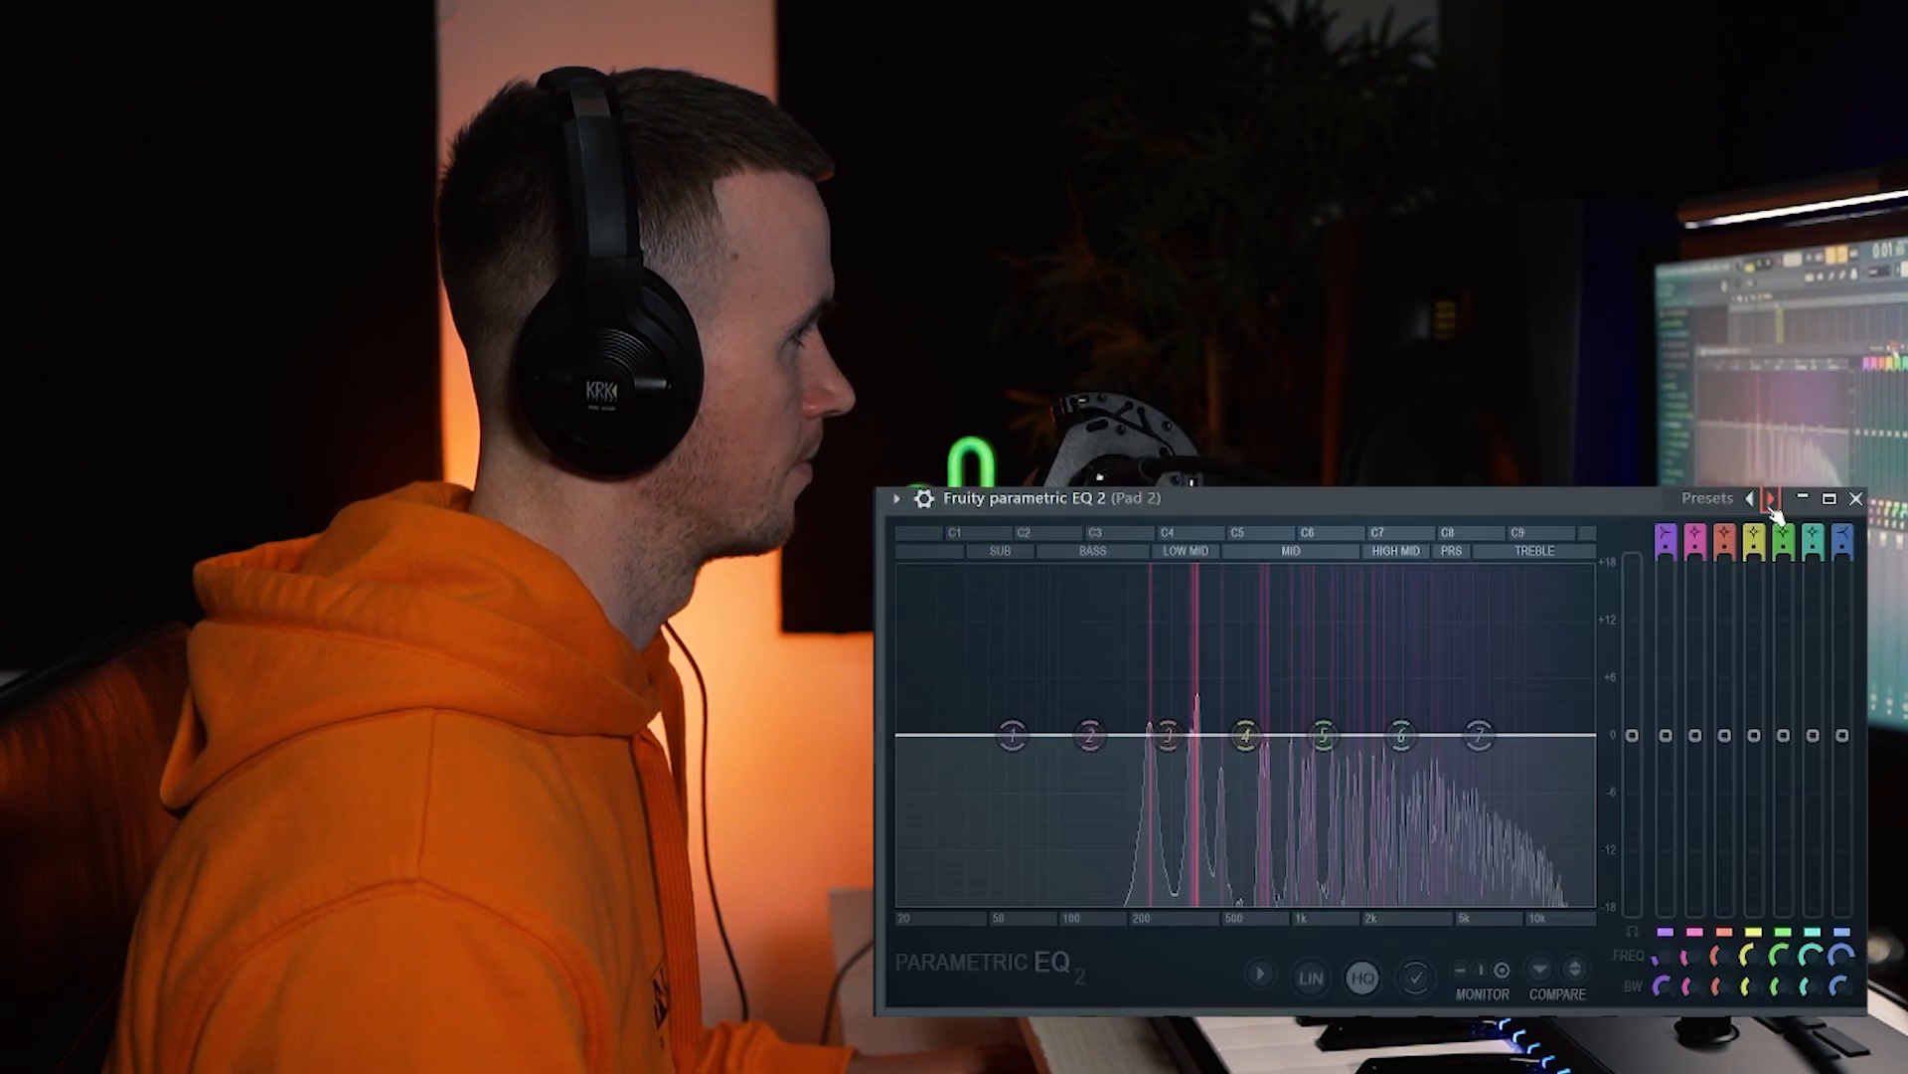
pyautogui.moveTo(1588, 736); pyautogui.dragTo(1481, 734)
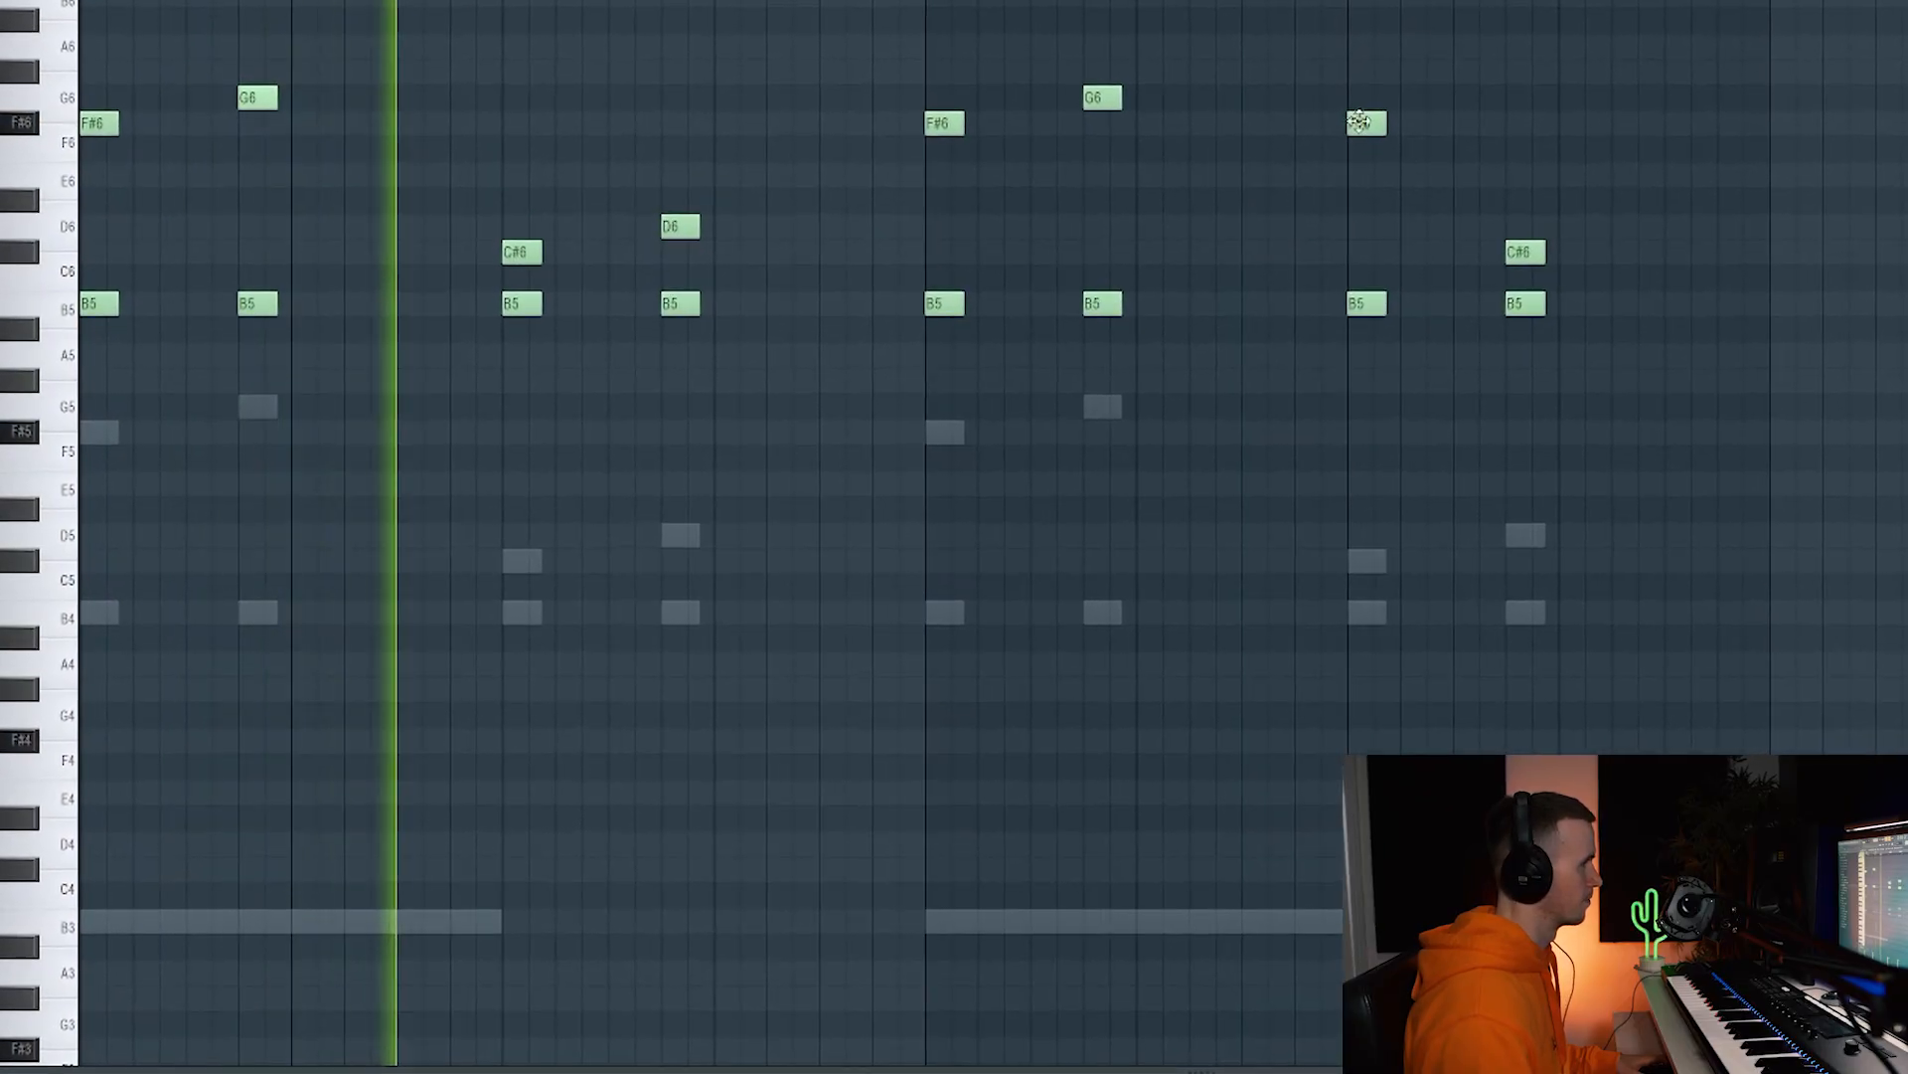
# Lower the last F#6 note to C#6 and raise the final C#6 note to D6 in the upper melody.
pyautogui.moveTo(1356, 128); pyautogui.dragTo(1356, 254)
pyautogui.moveTo(1563, 242); pyautogui.dragTo(1564, 217)
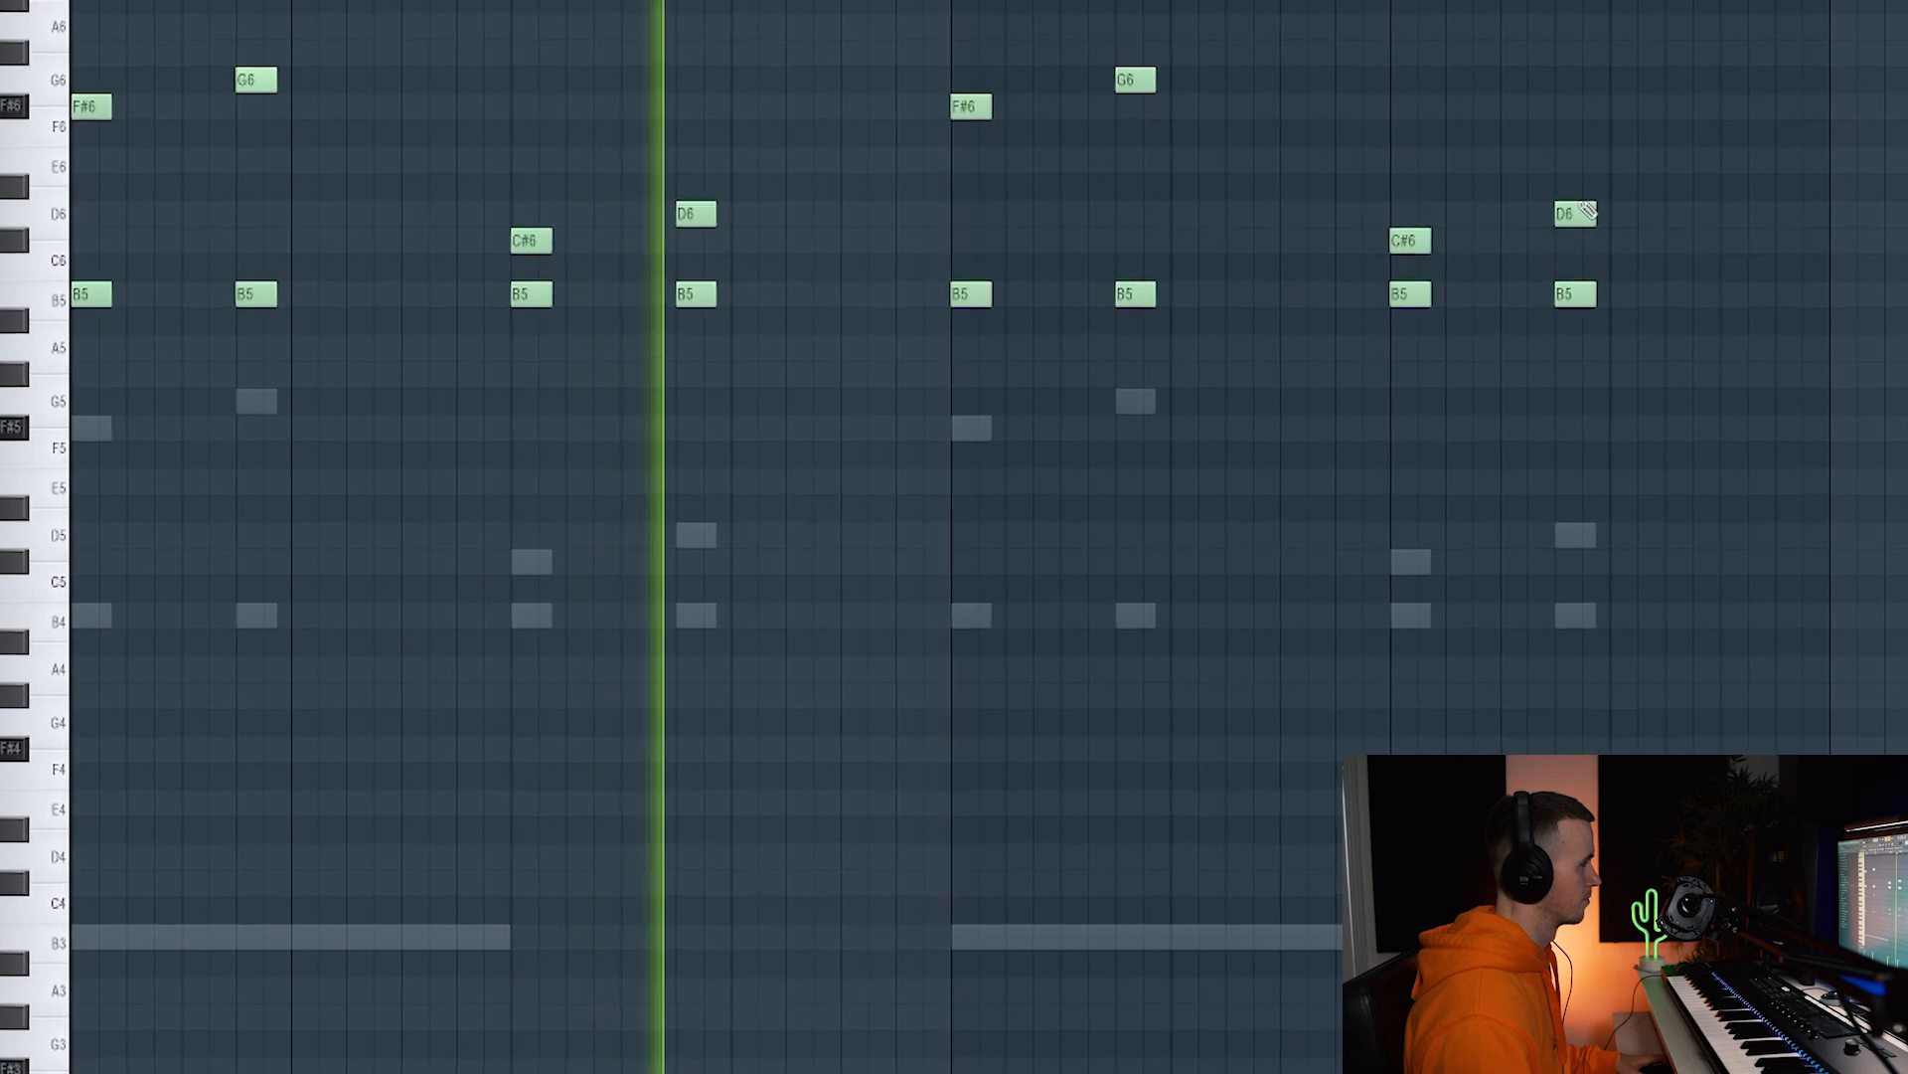
pyautogui.scroll(2, 882, 507)
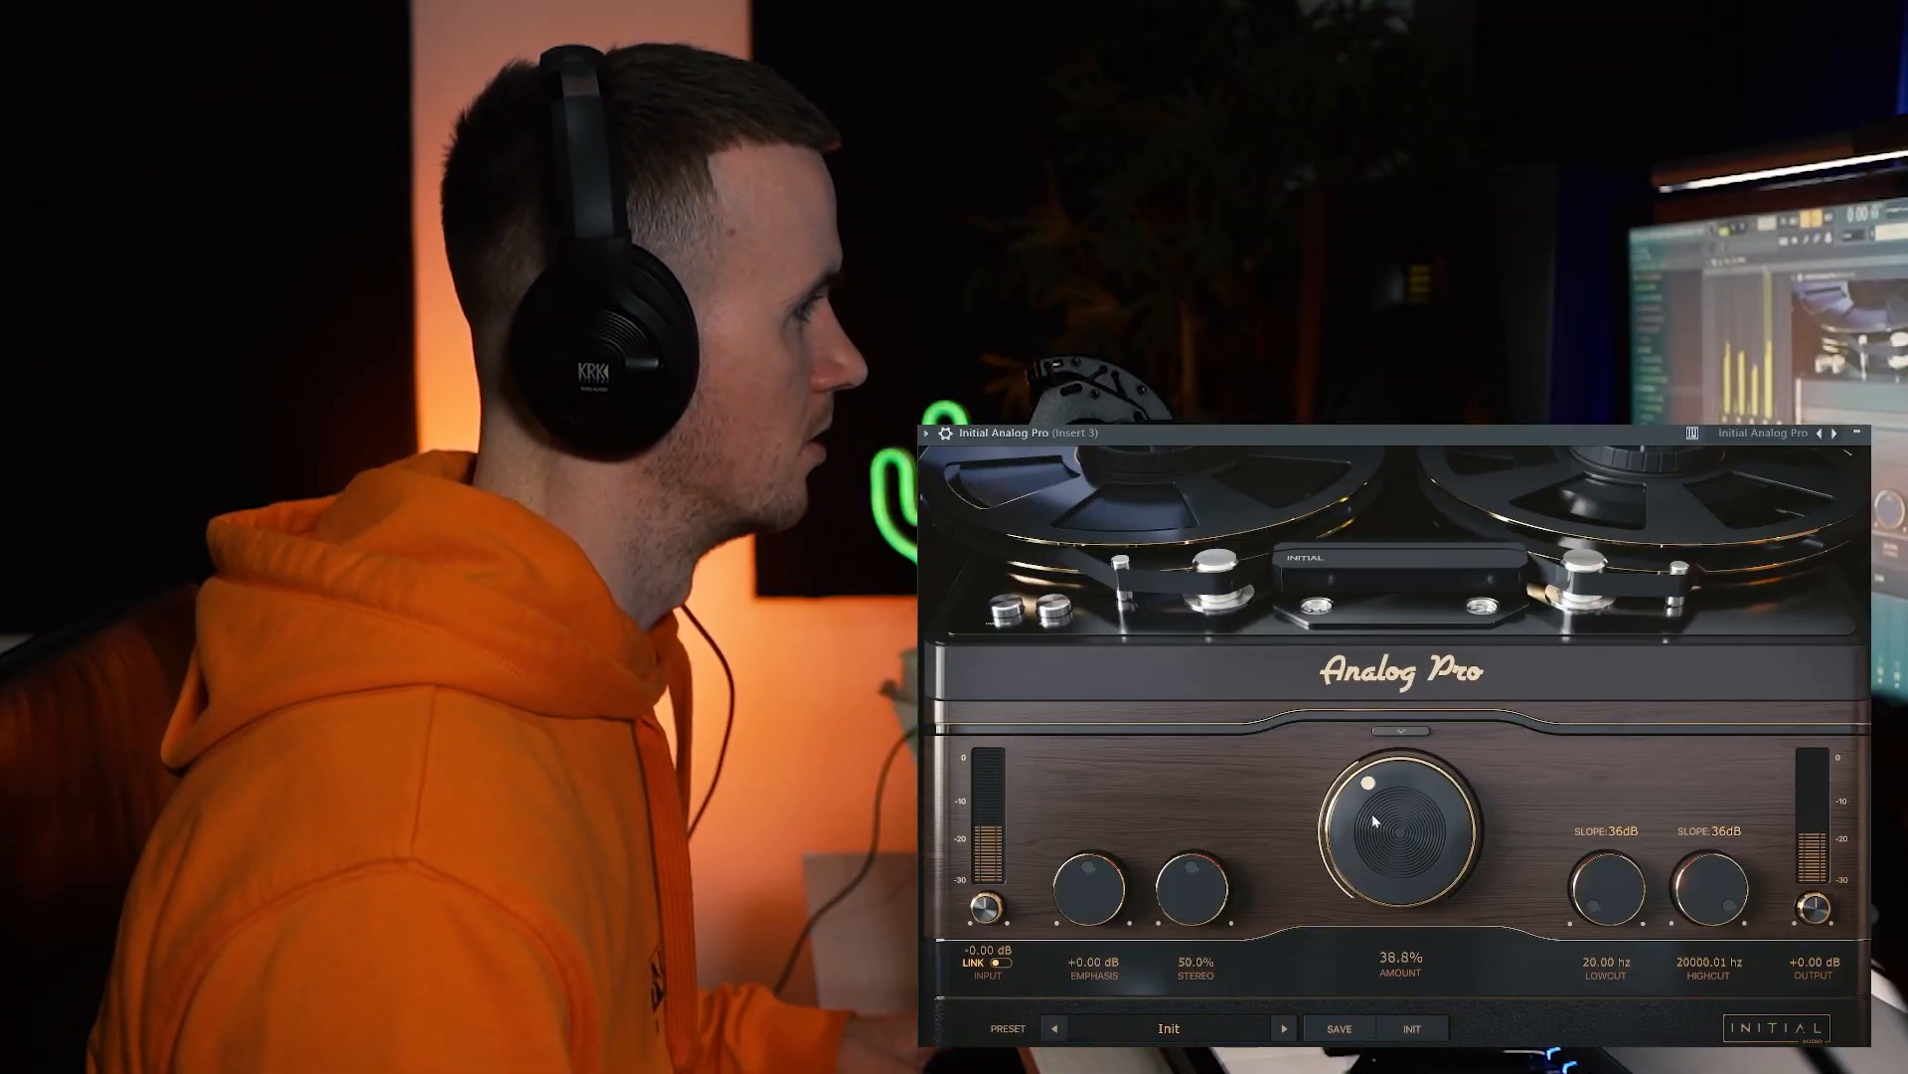
# Set the Analog Pro amount on Insert 3 to 57.8% and adjust its high cut.
pyautogui.moveTo(1376, 821); pyautogui.dragTo(1373, 806)
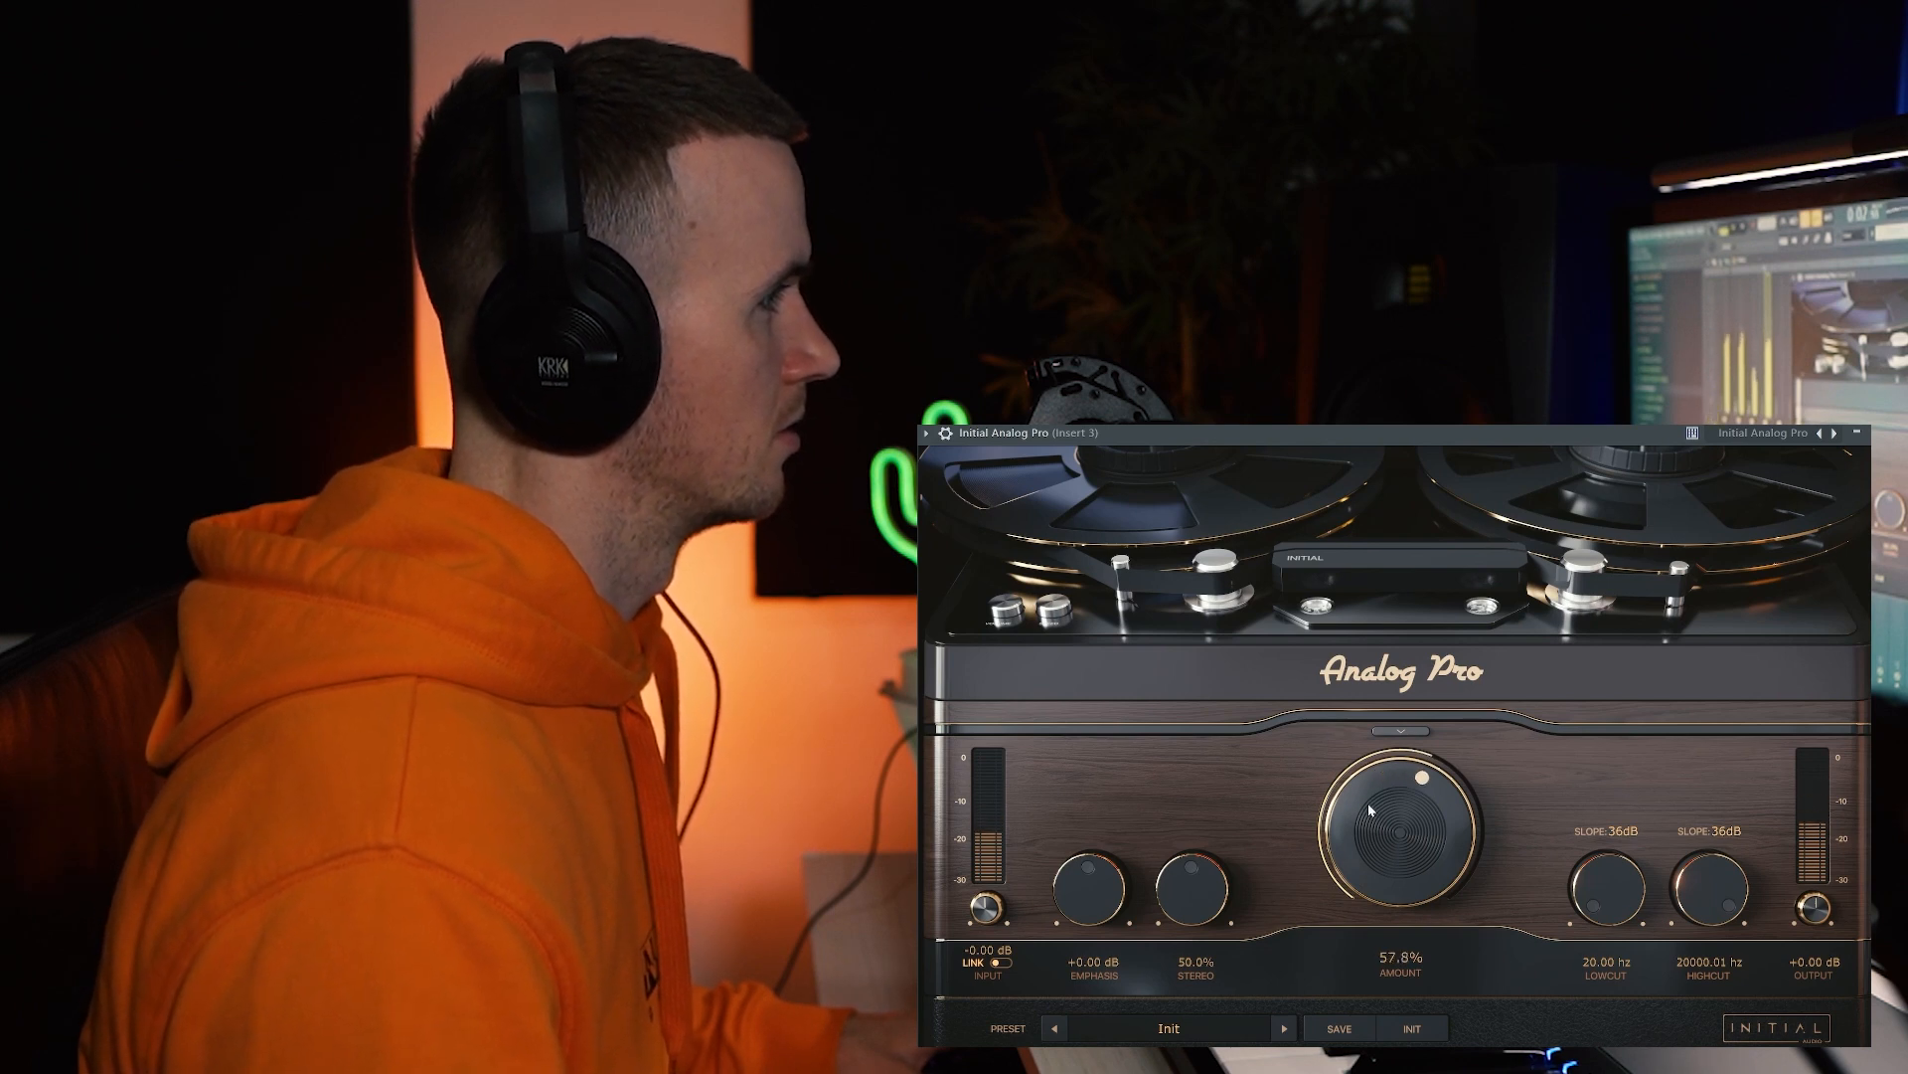
pyautogui.moveTo(1721, 903); pyautogui.dragTo(1606, 845)
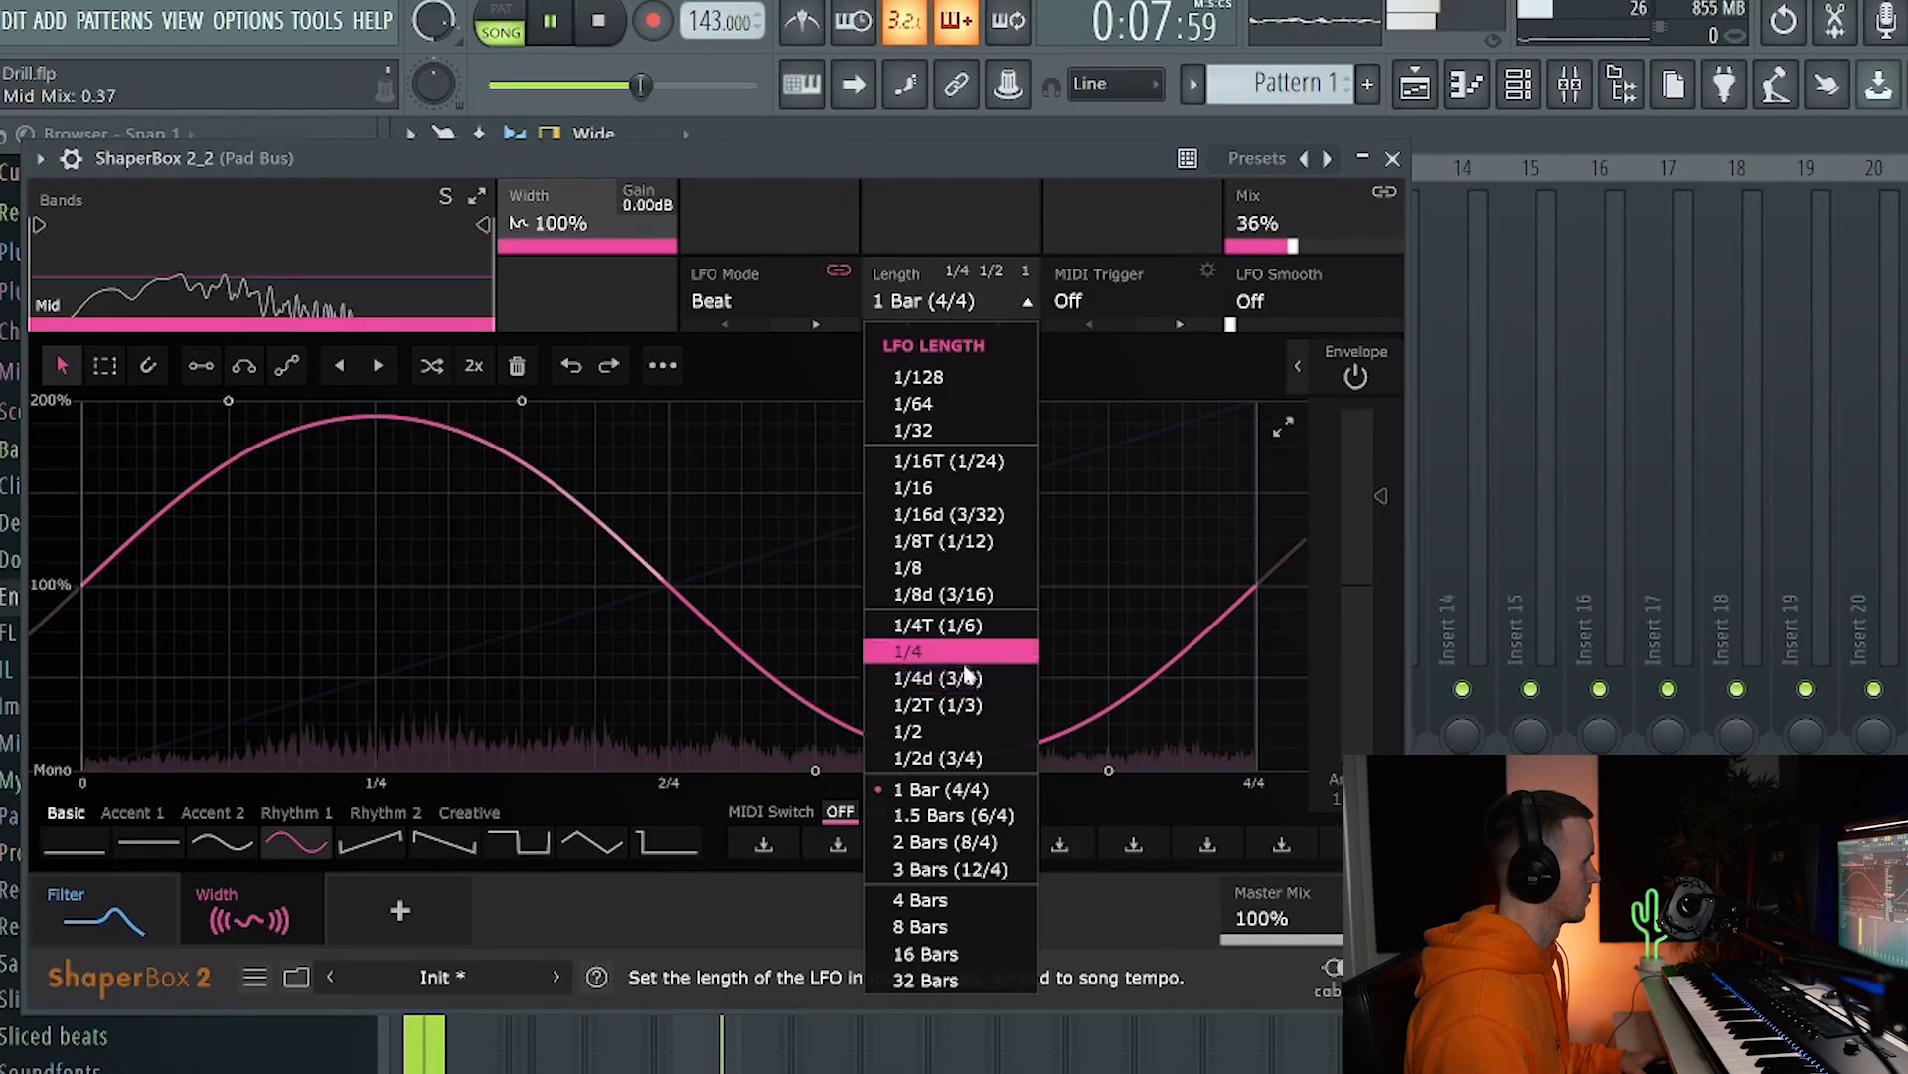
# Set the LFO length of ShaperBox's Width effect on the Pad Bus to 1/4 and reduce its mix.
pyautogui.click(963, 659)
pyautogui.moveTo(1272, 229); pyautogui.dragTo(1275, 250)
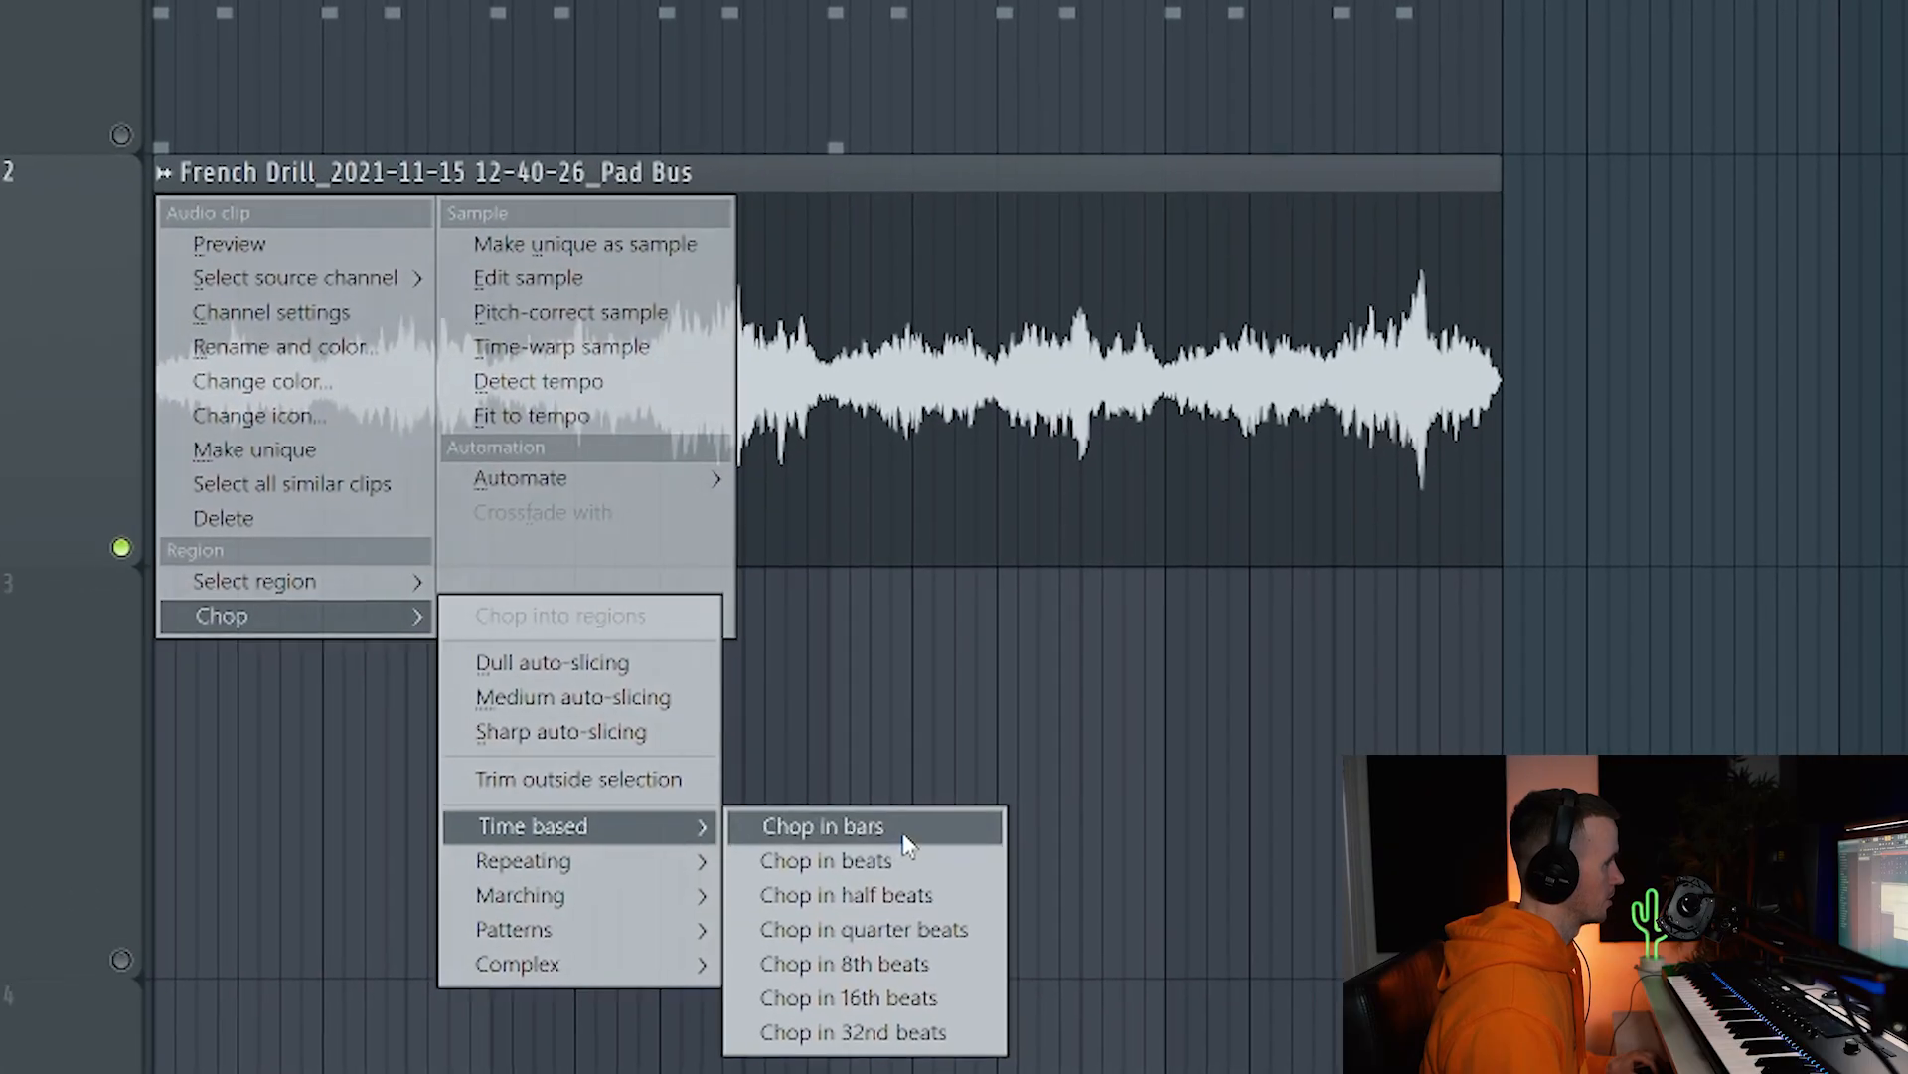
# Chop the rendered Pad Bus audio clip on Track 2 in bars and play it back.
pyautogui.click(899, 860)
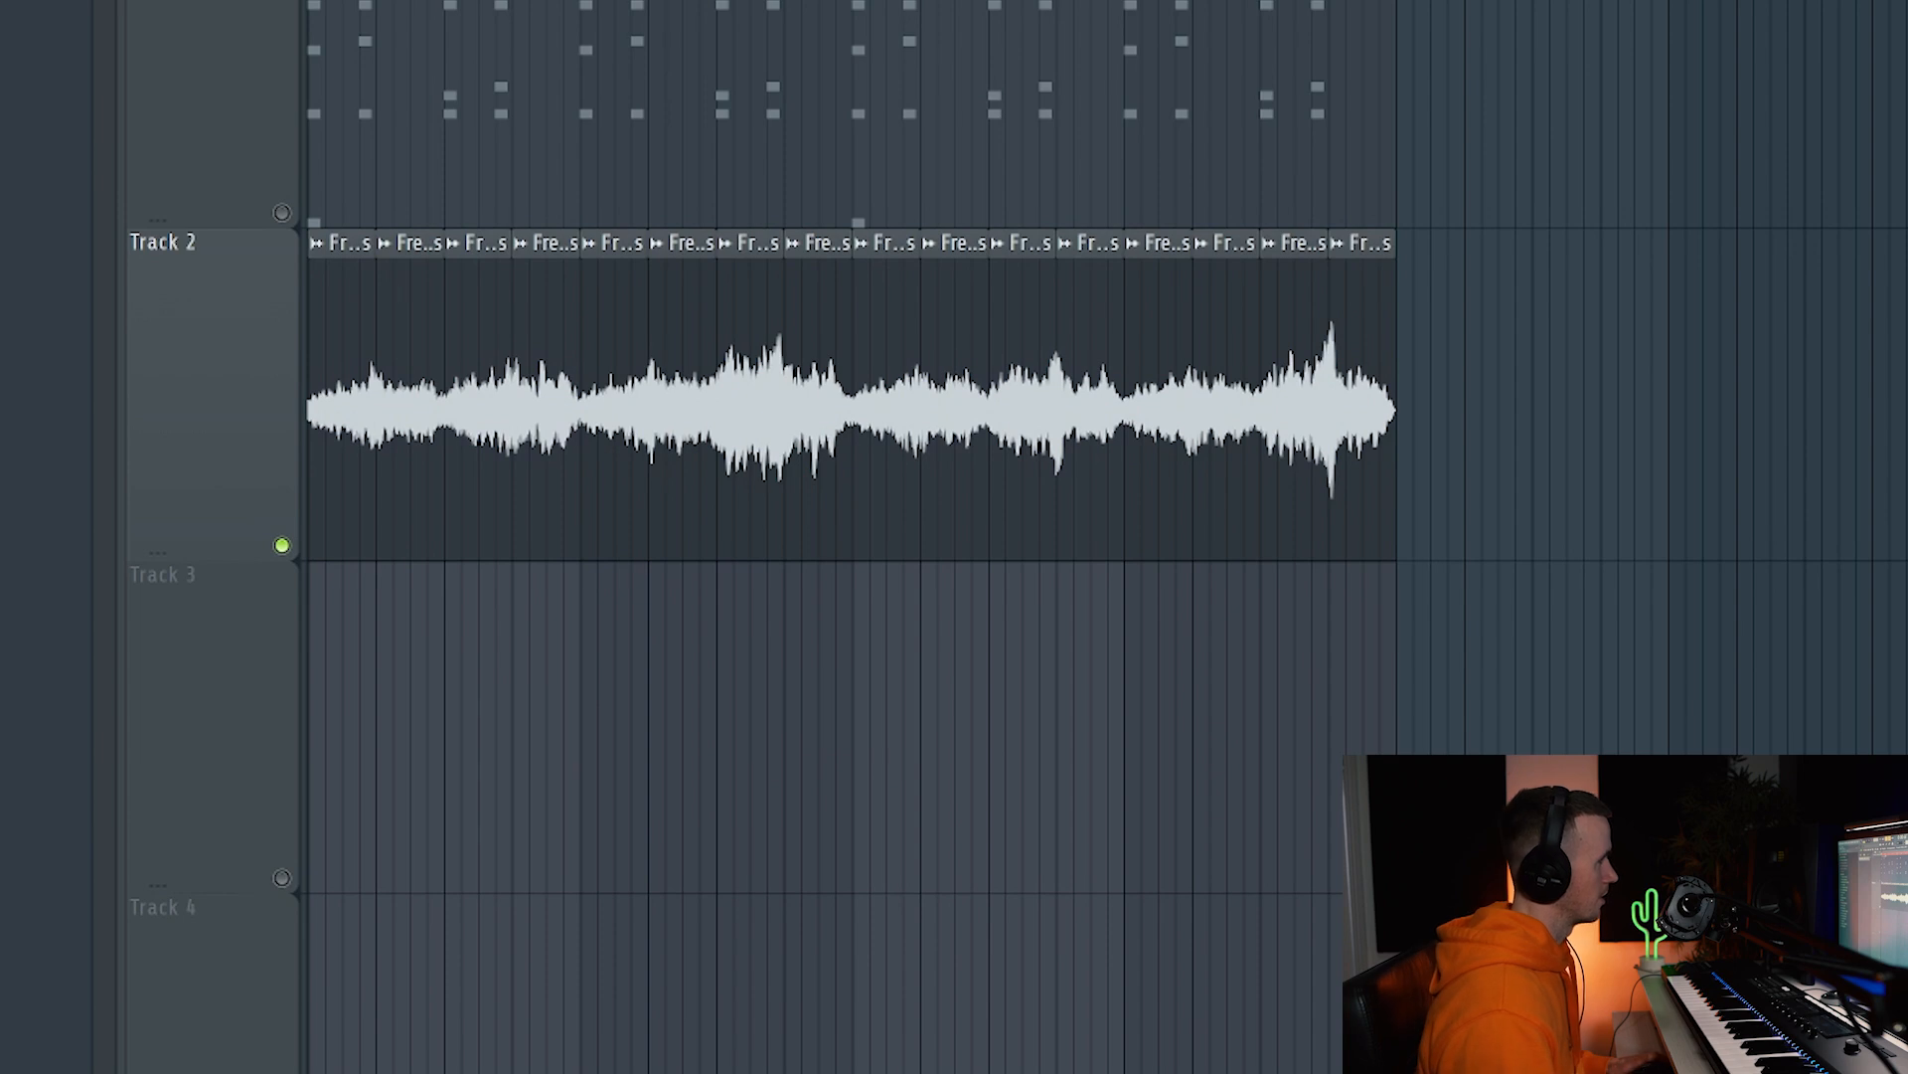
pyautogui.press('space')
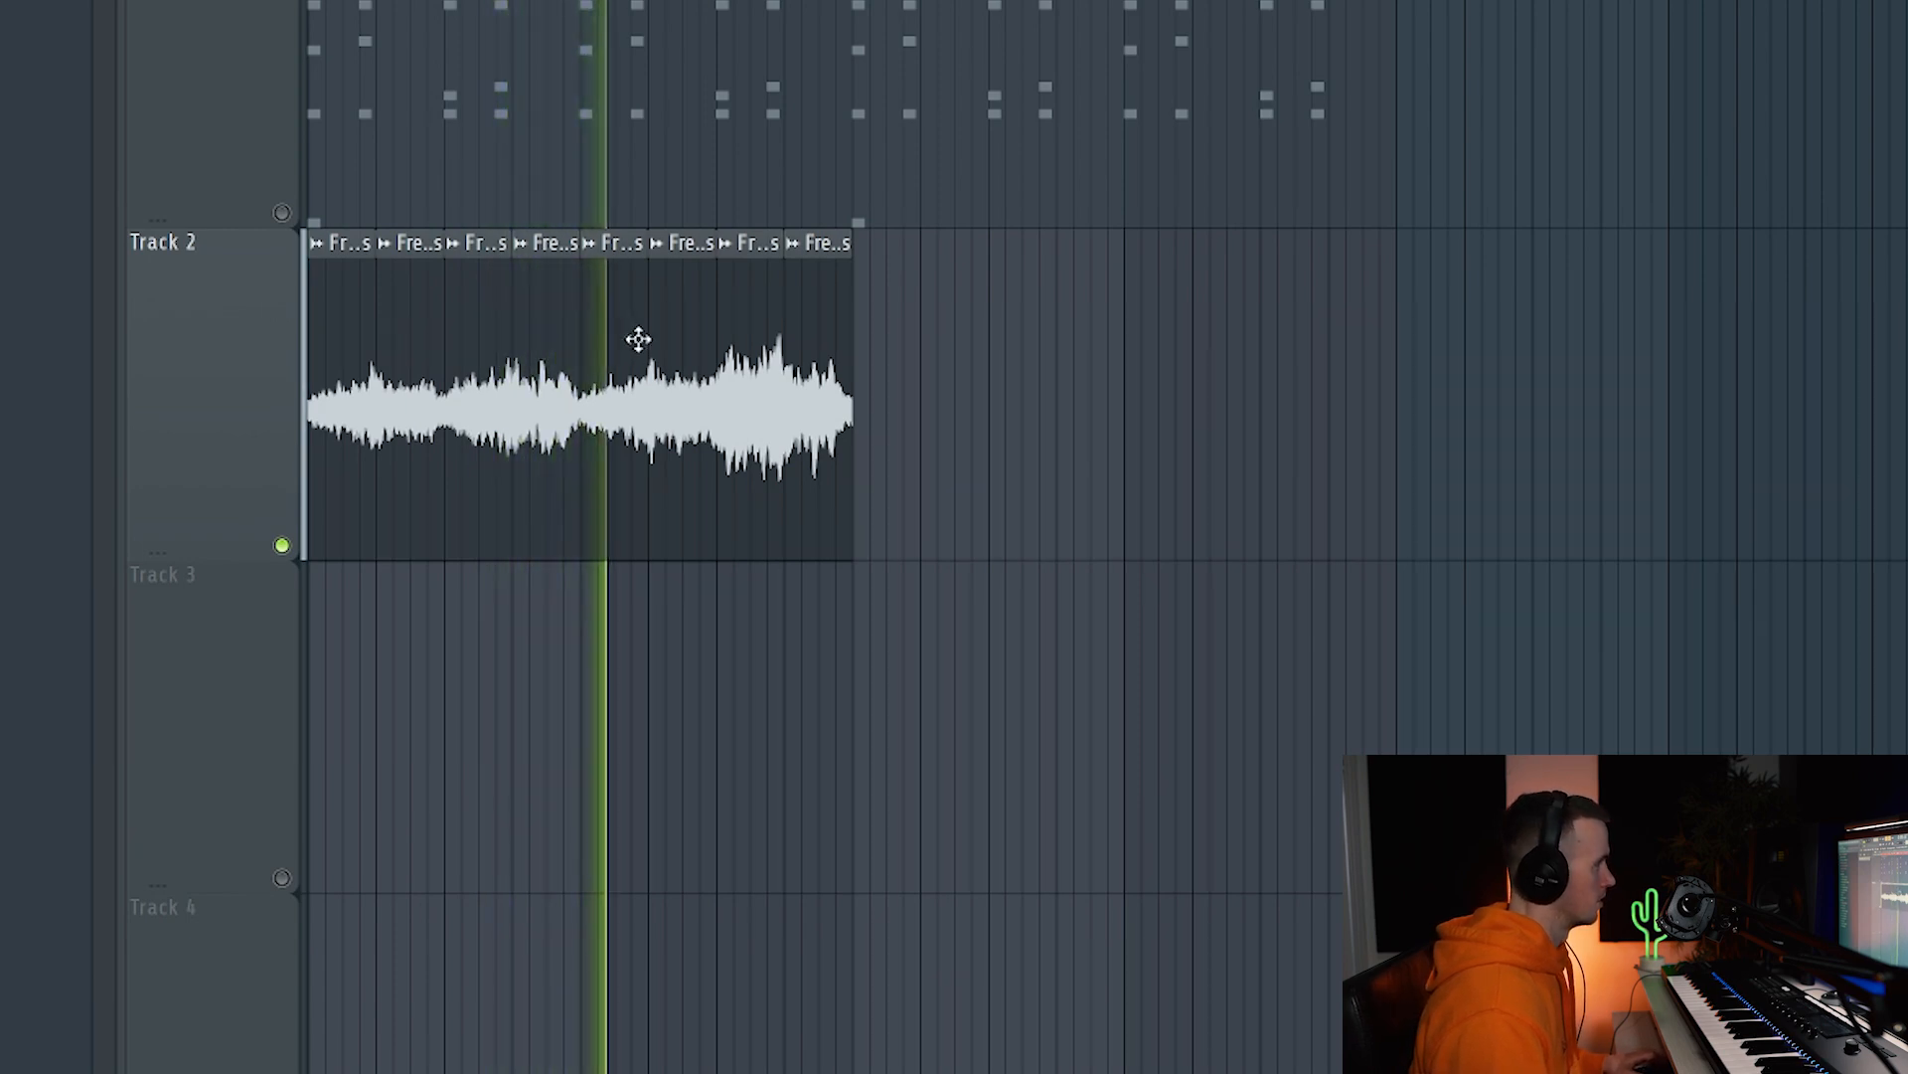
# Duplicate, delete and move one-bar Pad Bus slices on Track 2 to rearrange them into a new order.
pyautogui.moveTo(490, 351); pyautogui.dragTo(903, 352)
pyautogui.click(1080, 441)
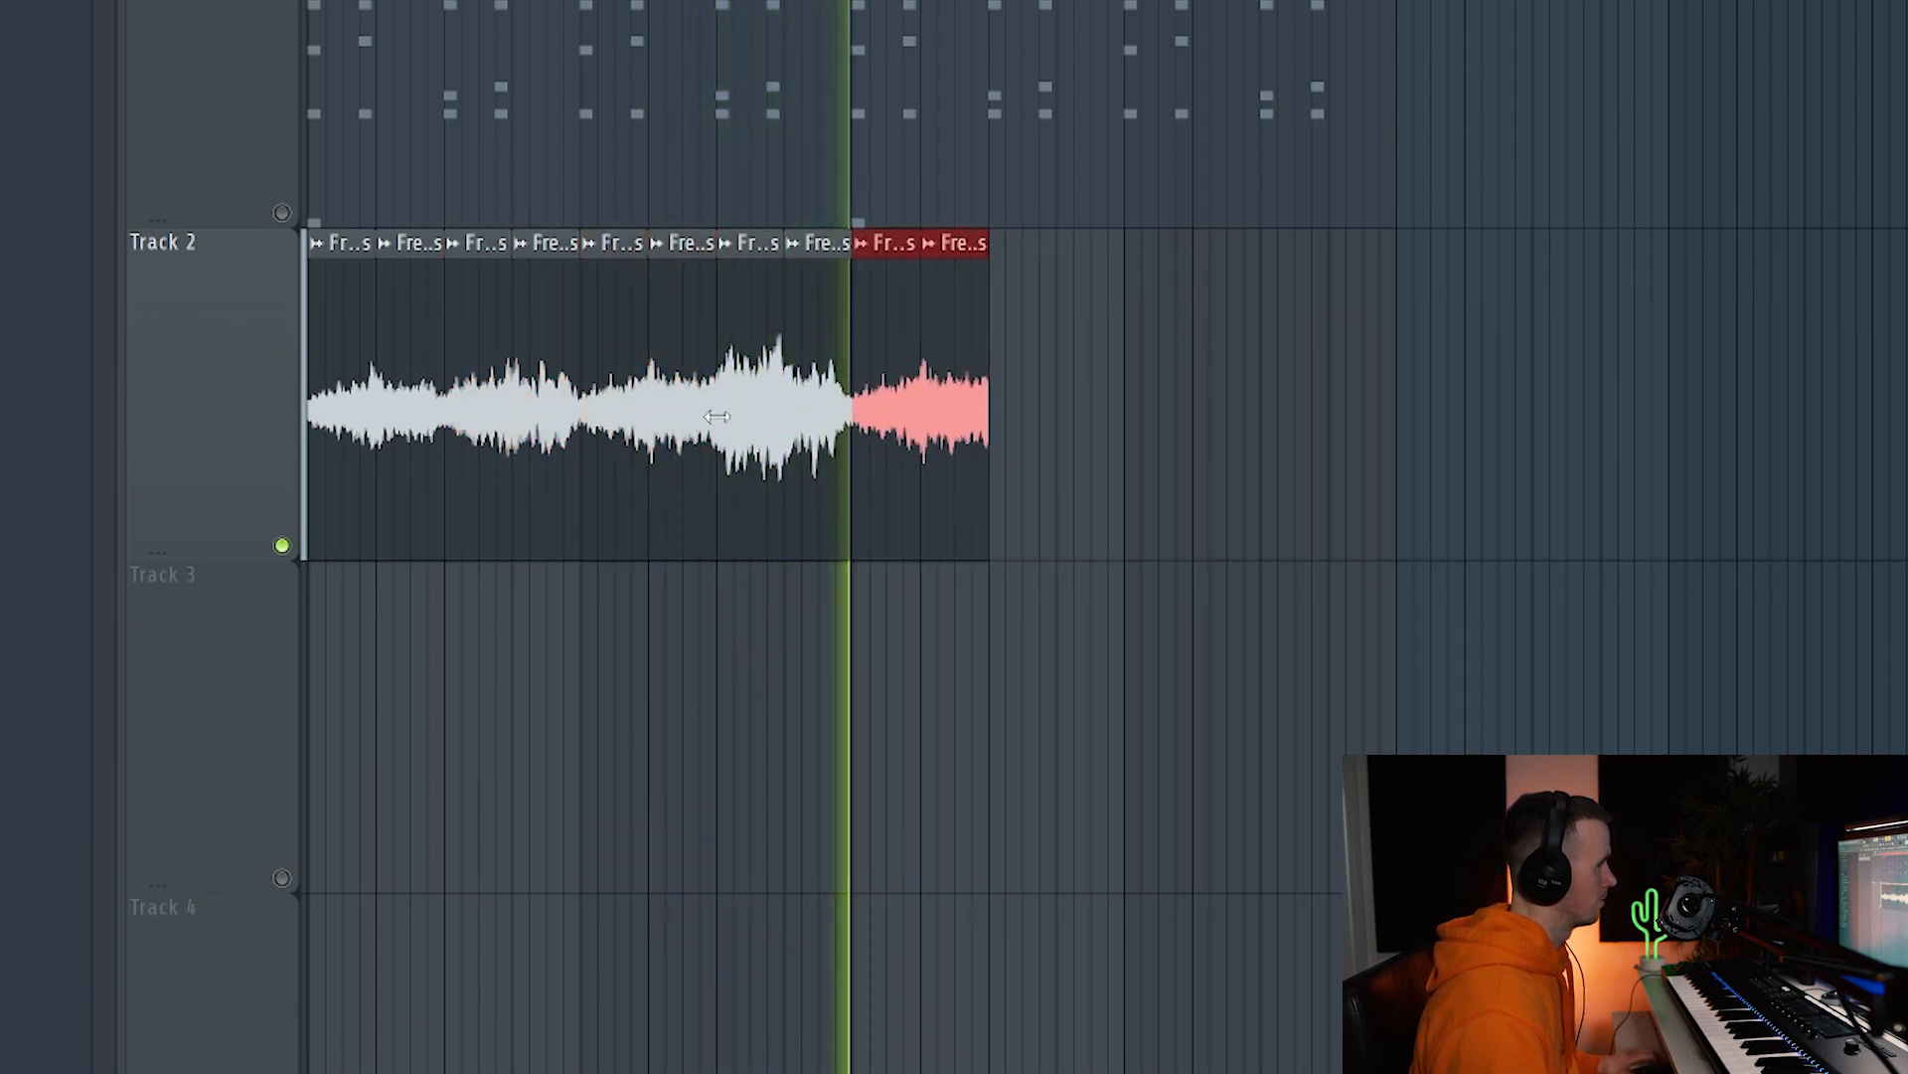
pyautogui.rightClick(416, 393)
pyautogui.moveTo(1199, 397); pyautogui.dragTo(460, 386)
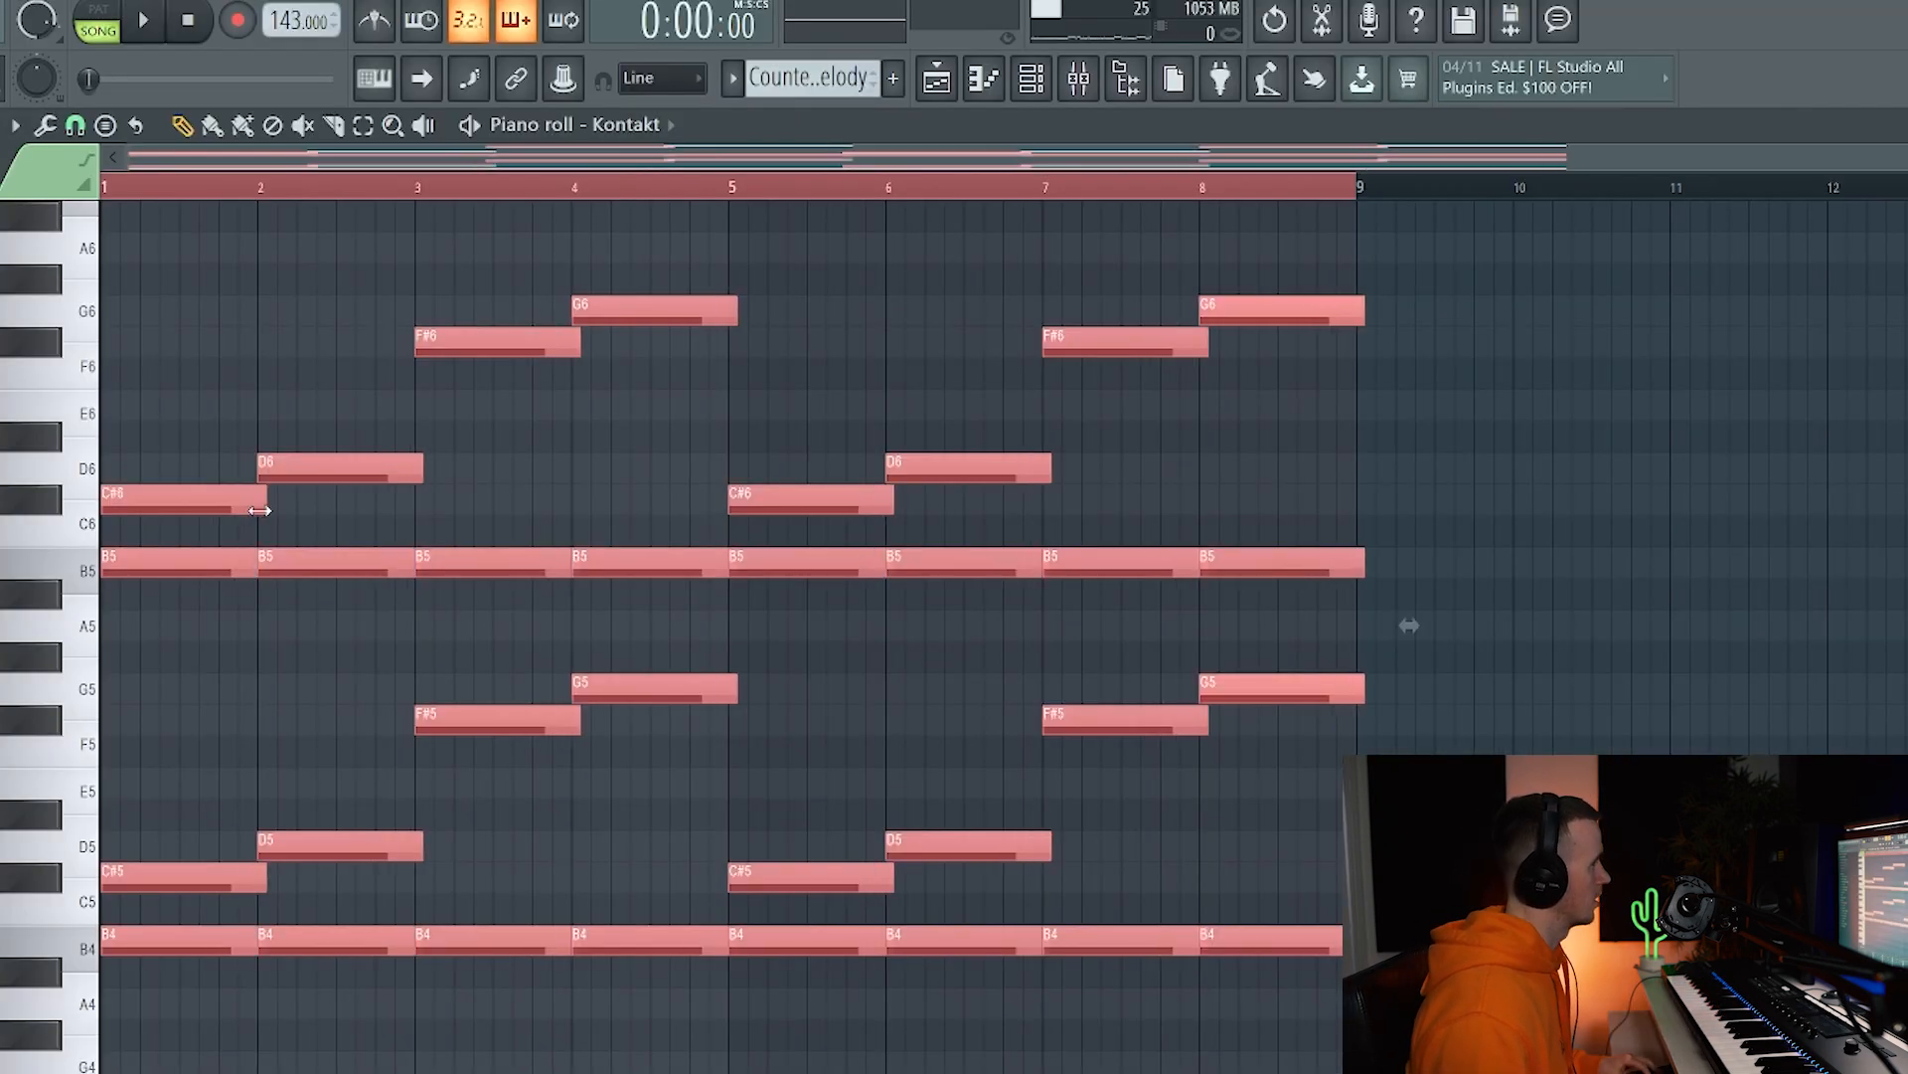
# Arpeggiate the Kontakt counter melody chords and randomize the velocity of the resulting notes.
pyautogui.hotkey('ctrl', 'd')
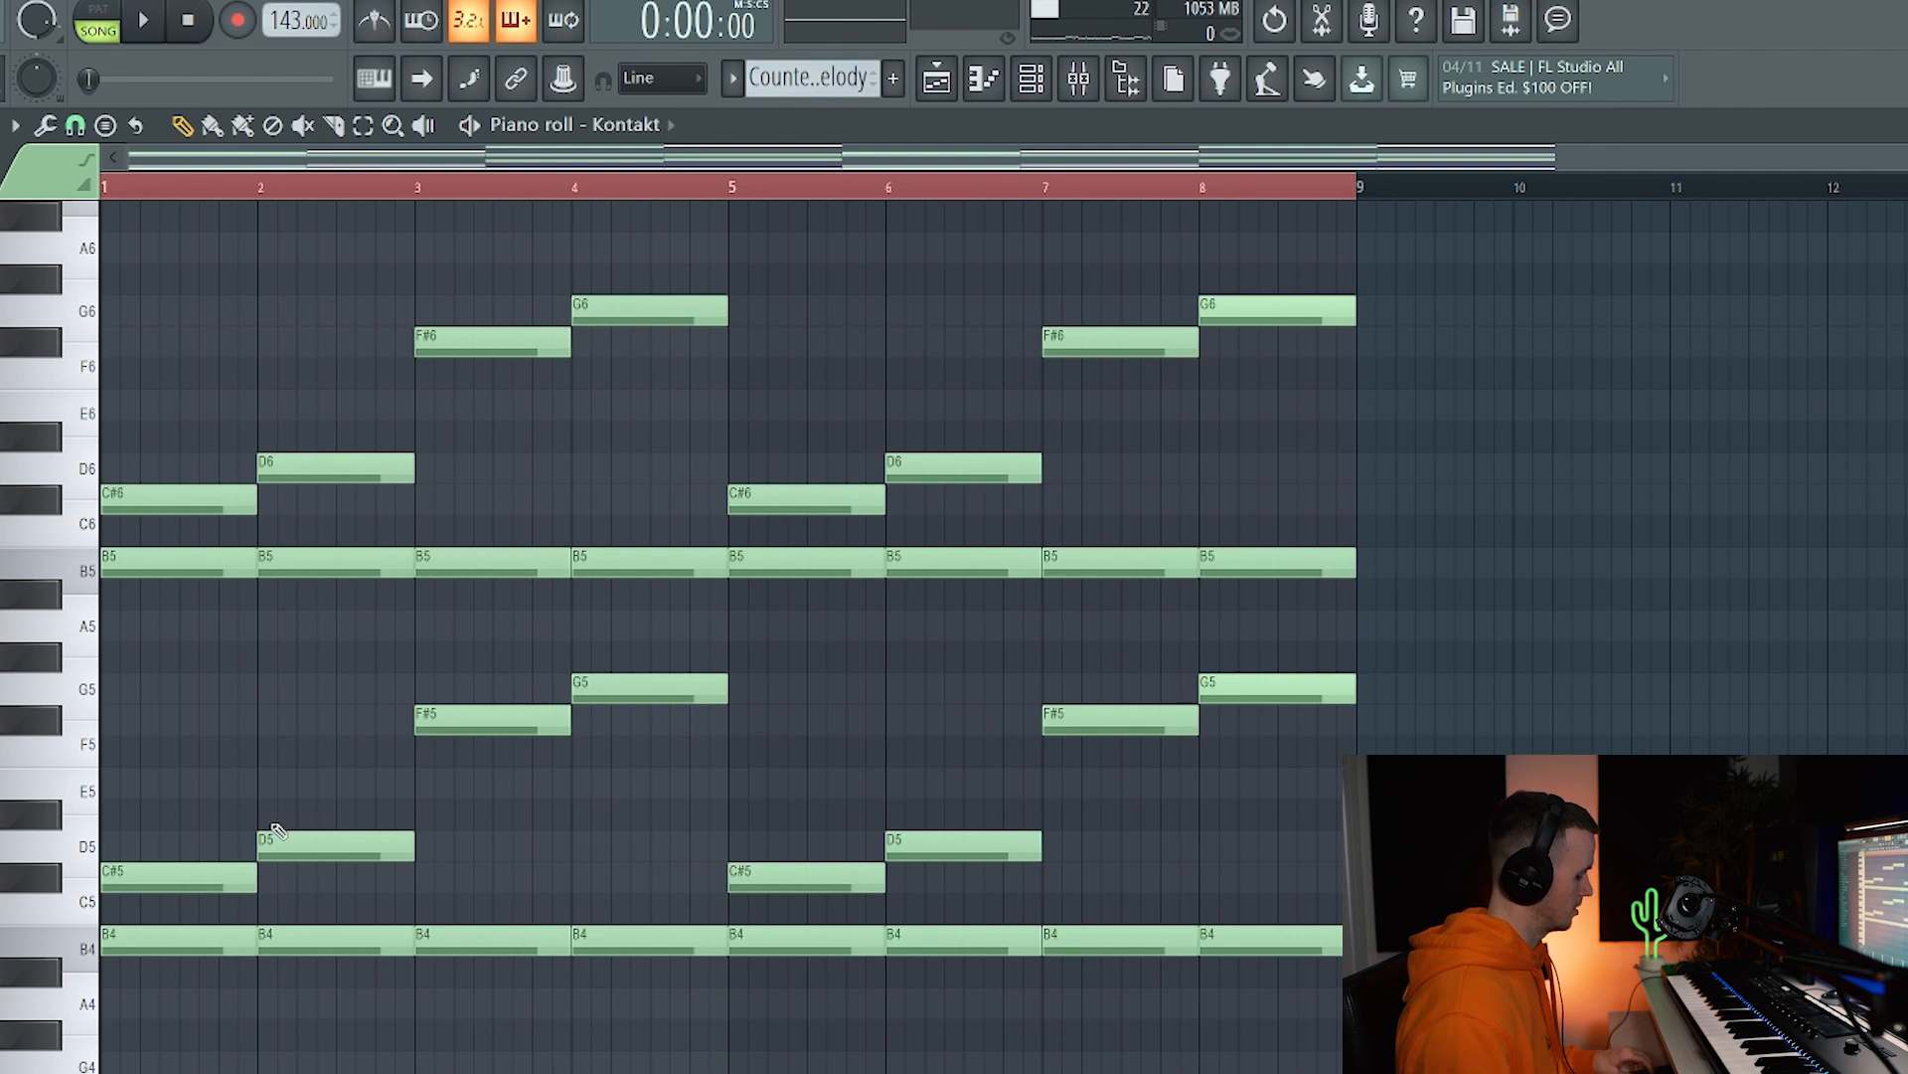
pyautogui.hotkey('alt', 'a')
pyautogui.moveTo(841, 693); pyautogui.dragTo(841, 678)
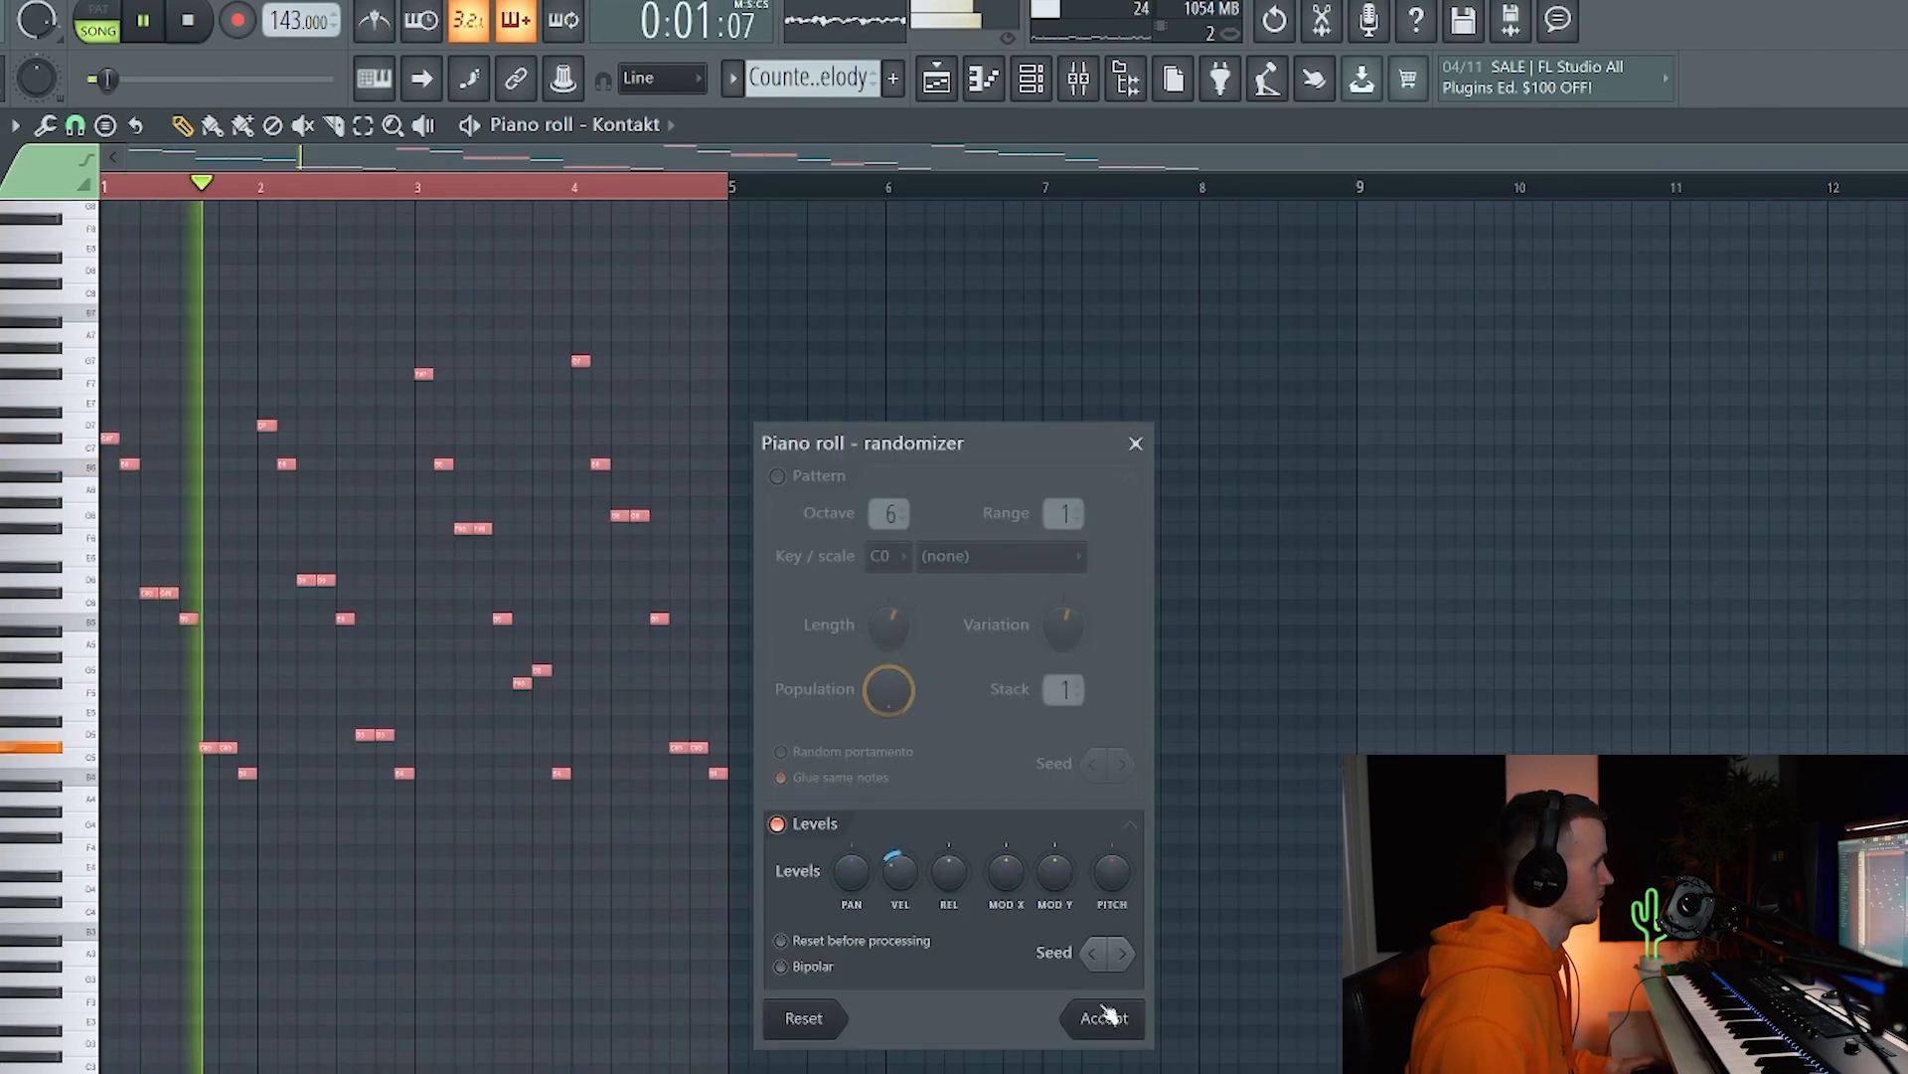
pyautogui.click(1102, 1016)
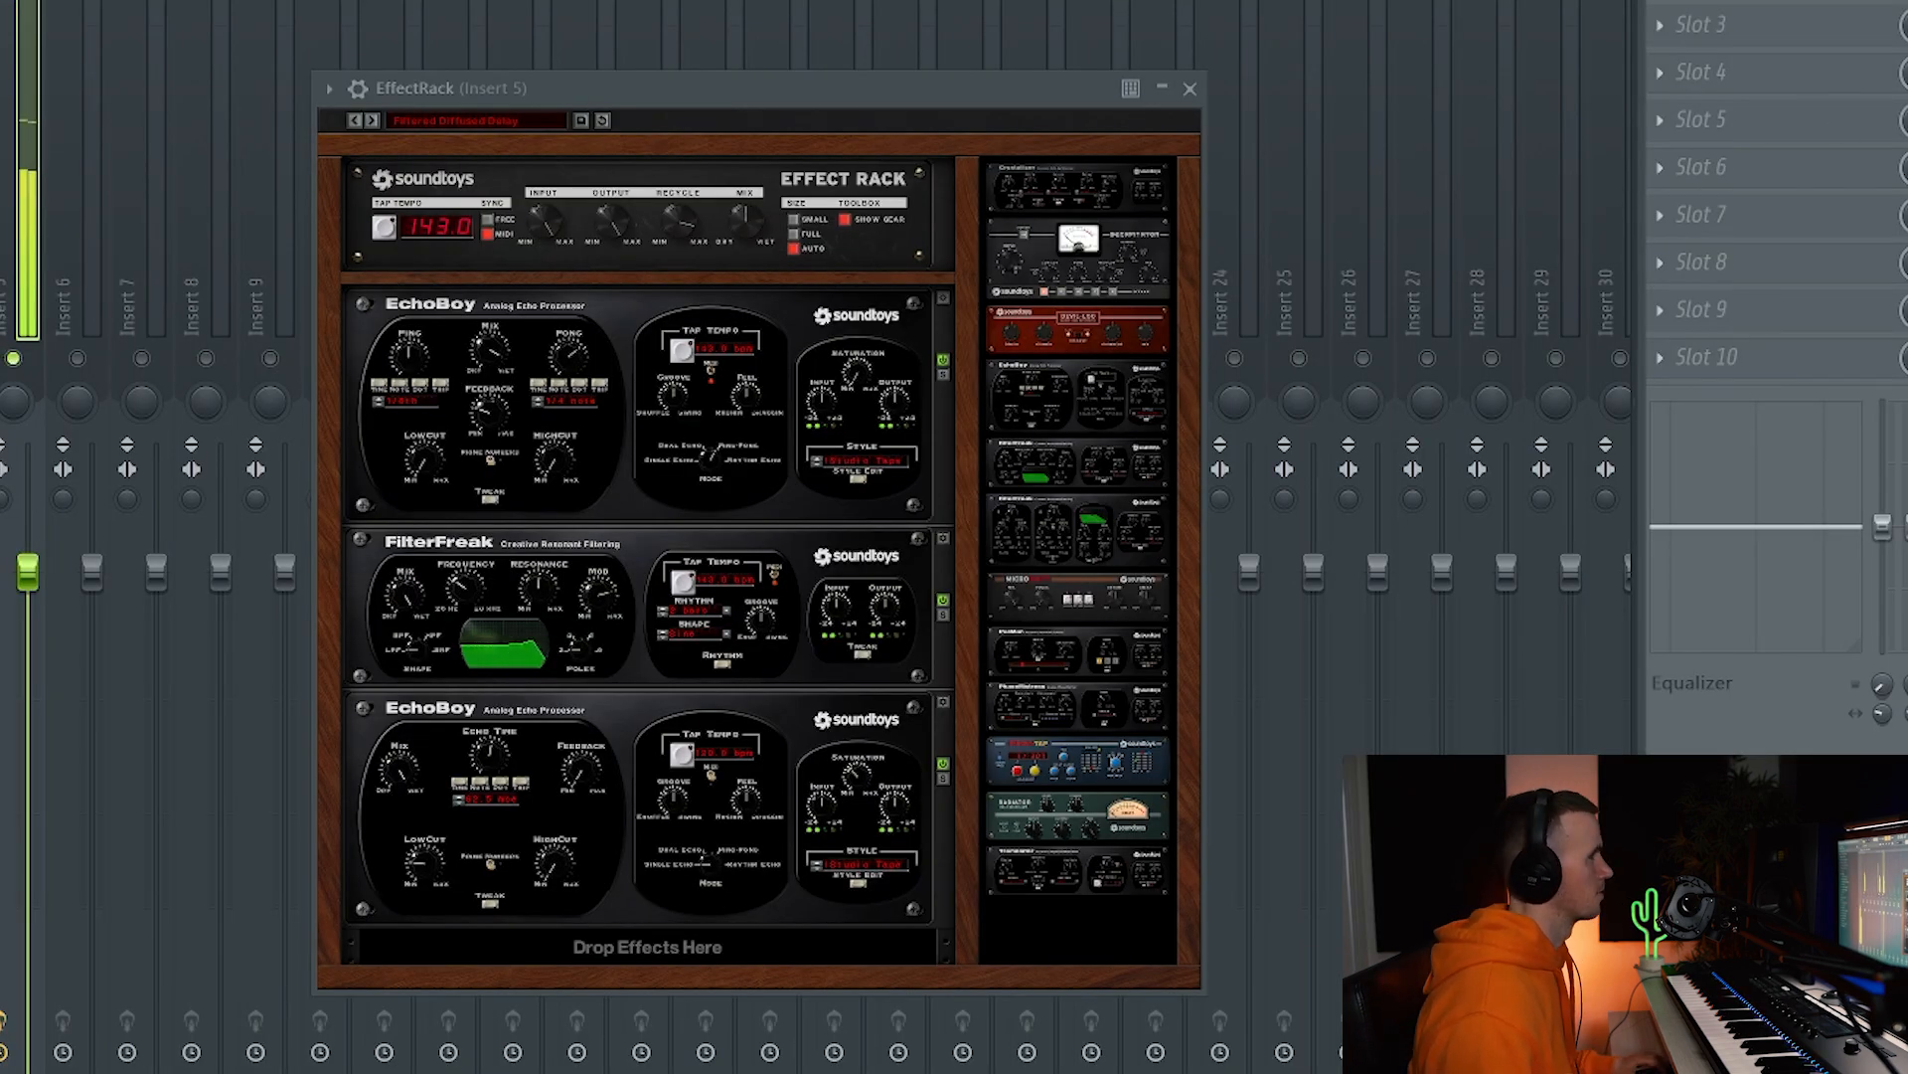
# Load the 20Hz + 18kHz cut preset in Fruity parametric EQ 2 on Insert 5 and raise its low cut.
pyautogui.click(1817, 5)
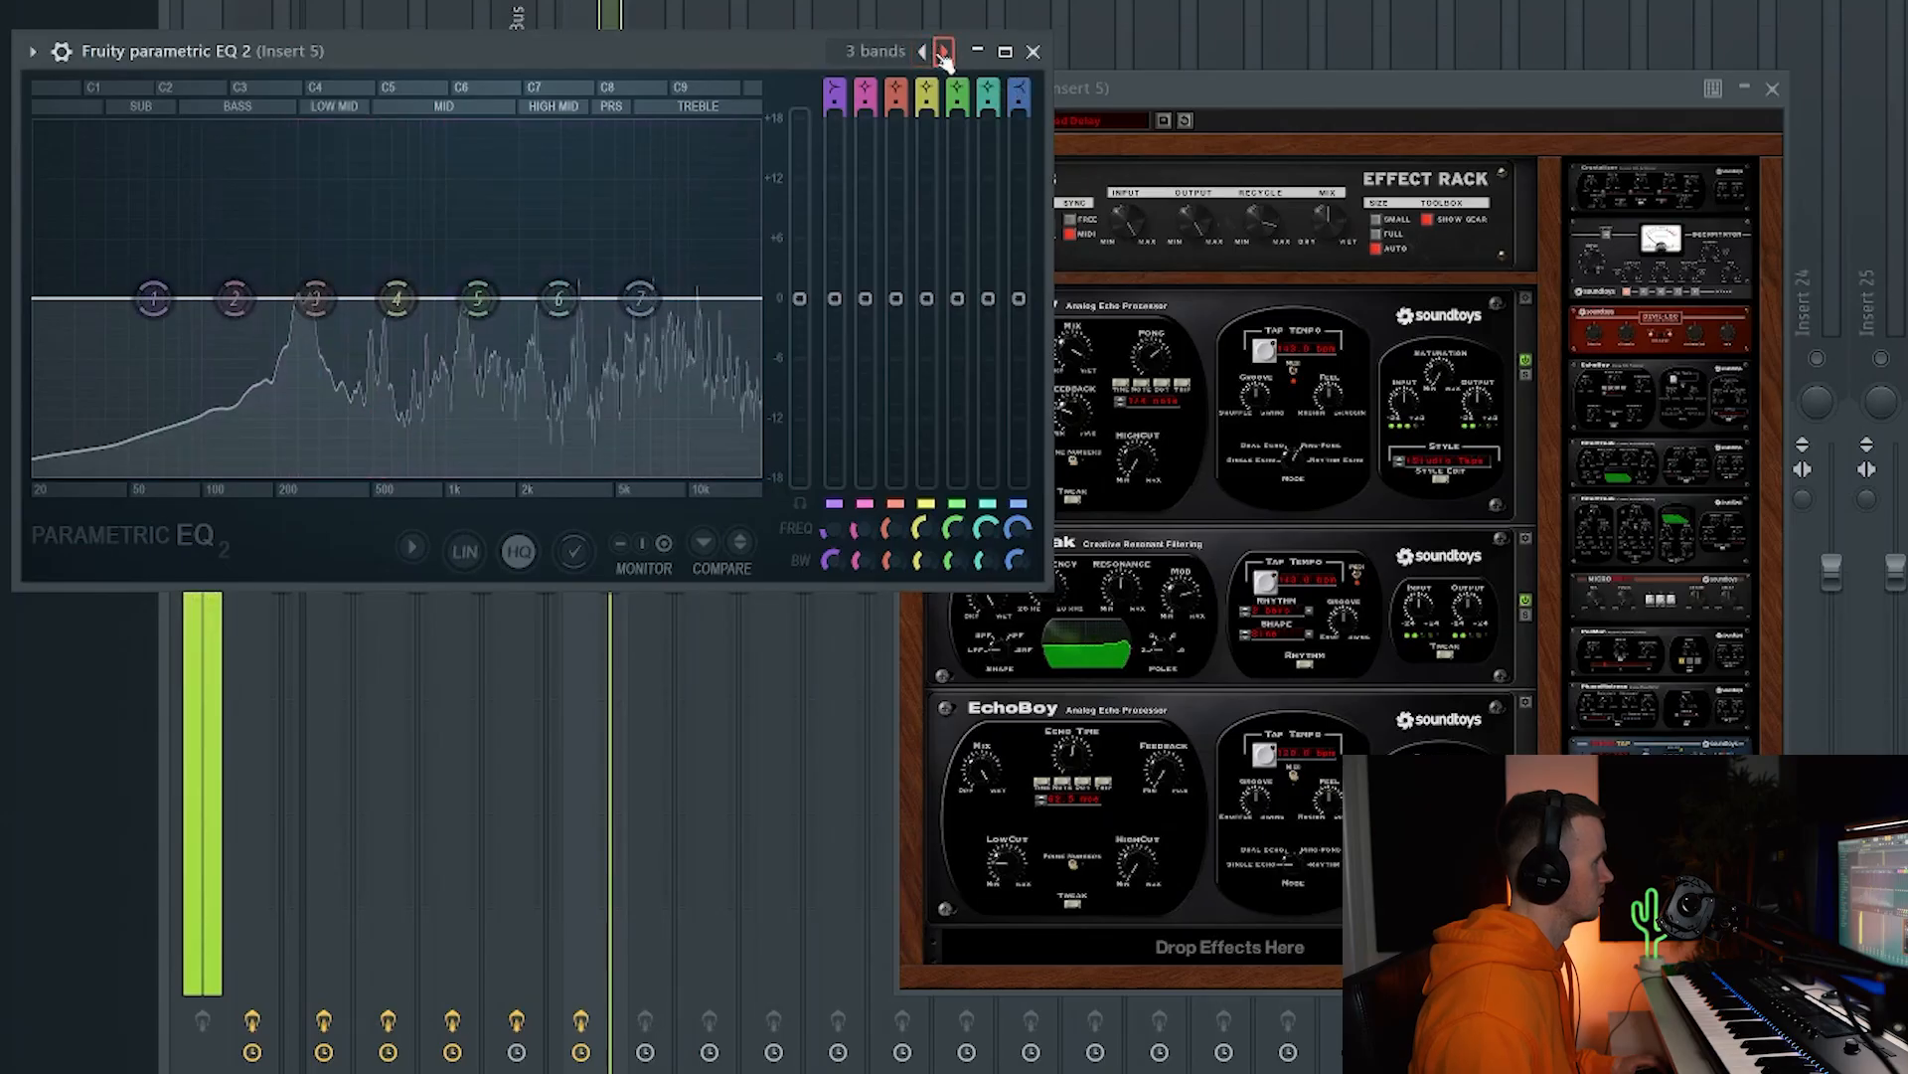
pyautogui.click(929, 52)
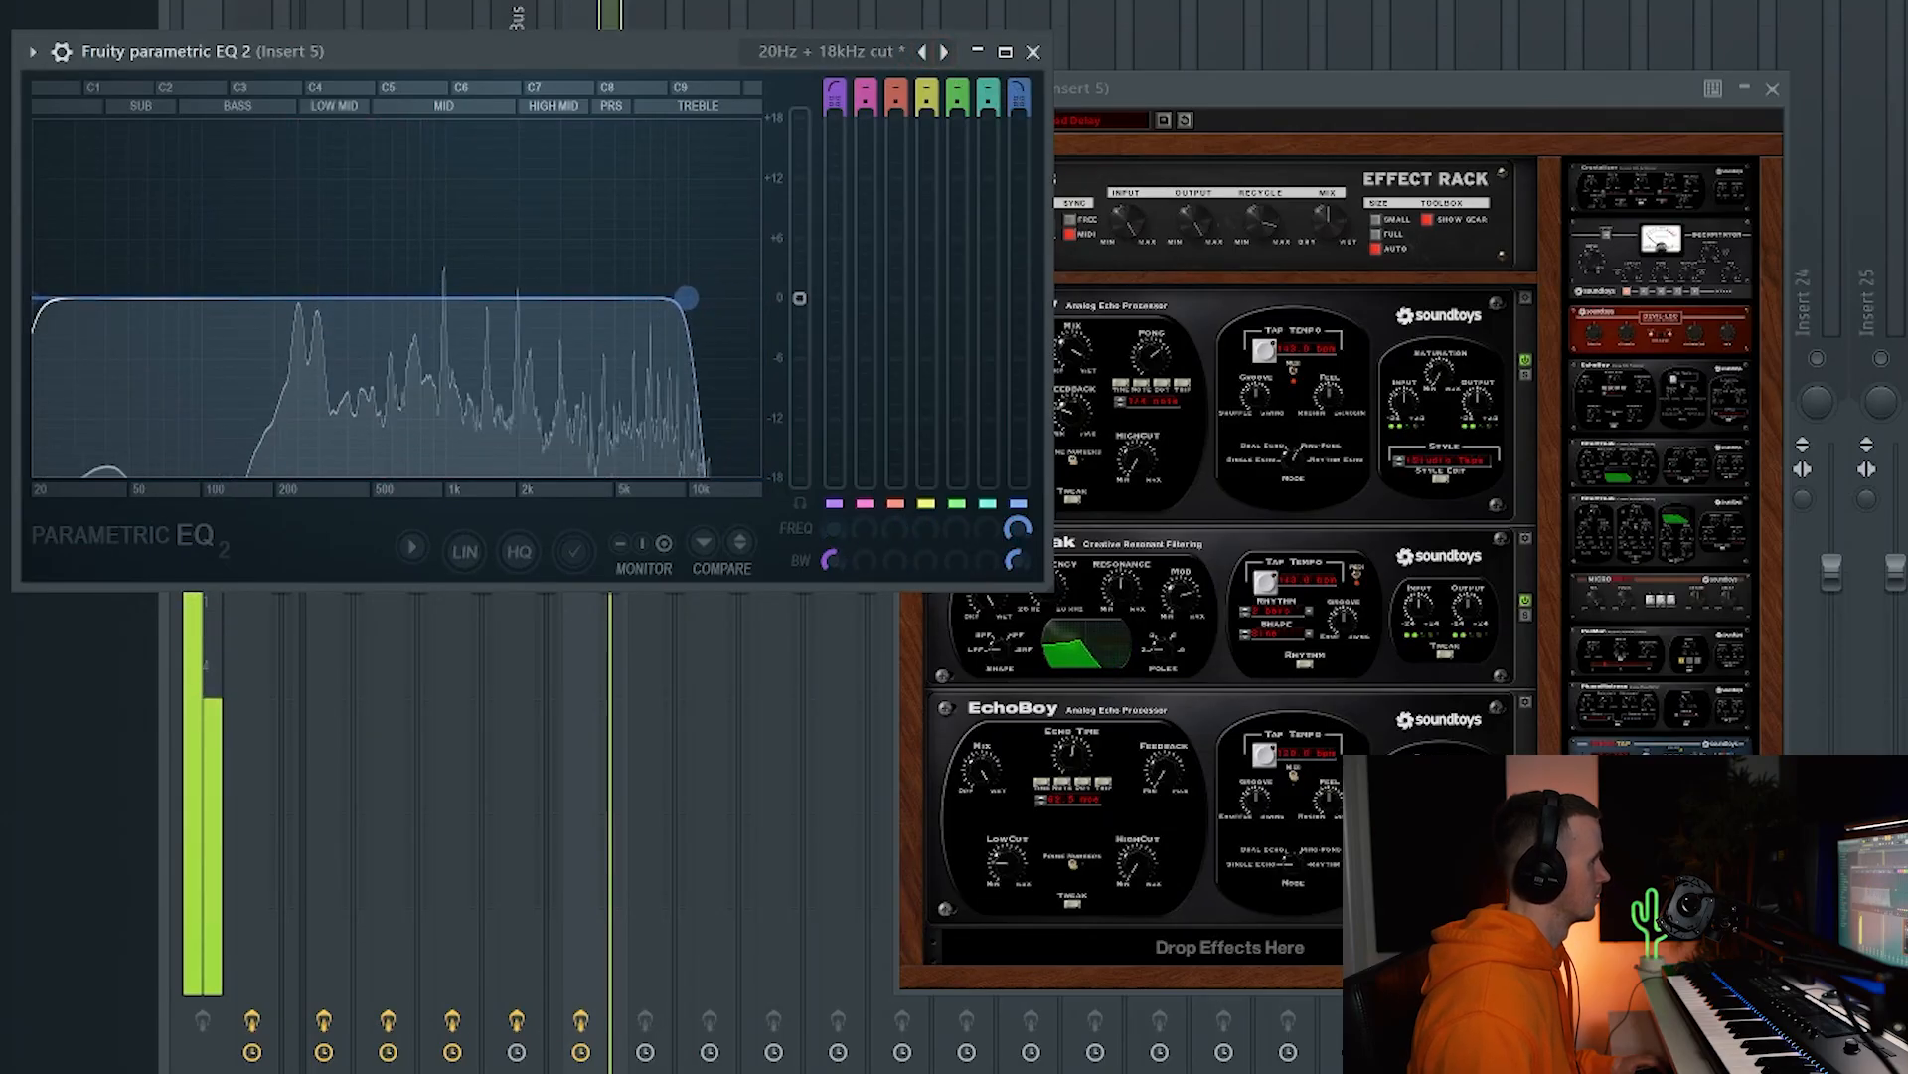
pyautogui.moveTo(35, 298); pyautogui.dragTo(149, 299)
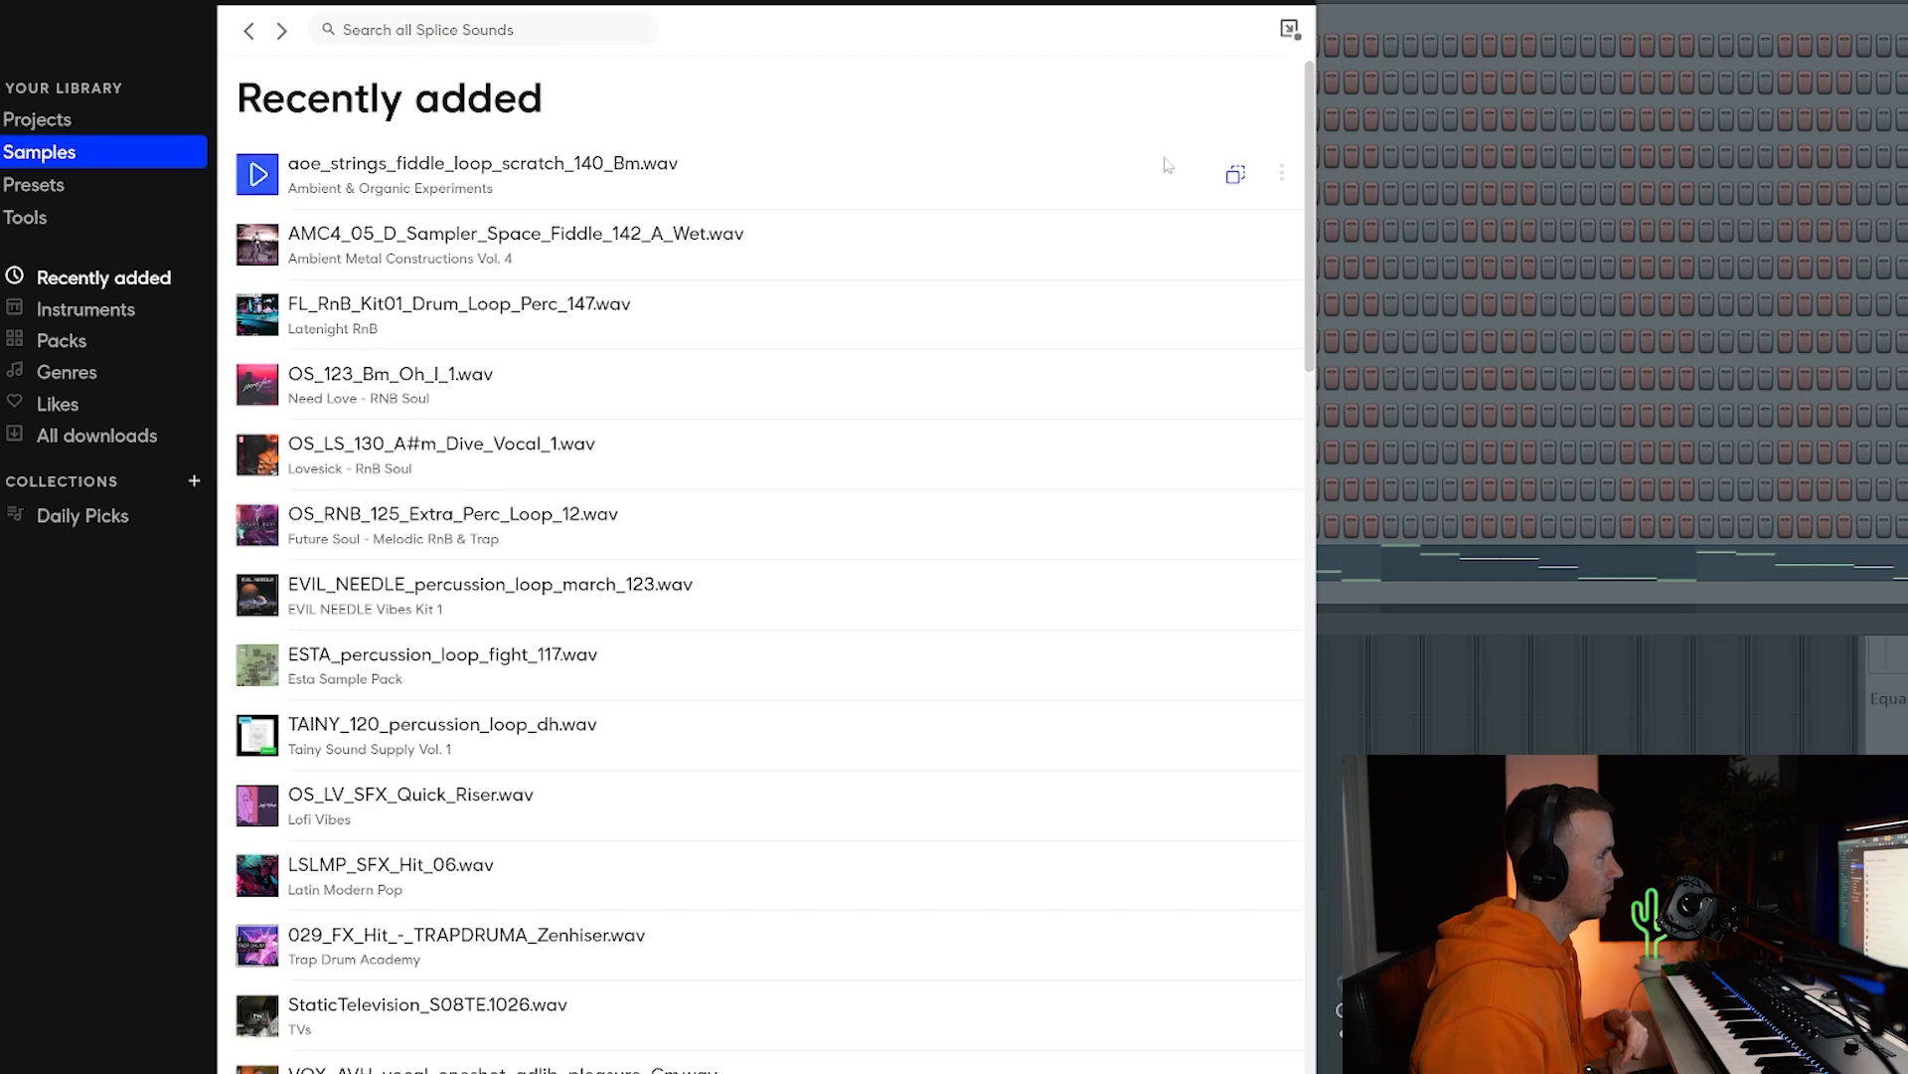
# Add aoe_strings_fiddle_loop_scratch_140_Bm.wav from Splice to Track 3 of the playlist, starting at bar 1.
pyautogui.moveTo(1236, 177); pyautogui.dragTo(1463, 604)
pyautogui.moveTo(1568, 634); pyautogui.dragTo(106, 627)
pyautogui.click(928, 535)
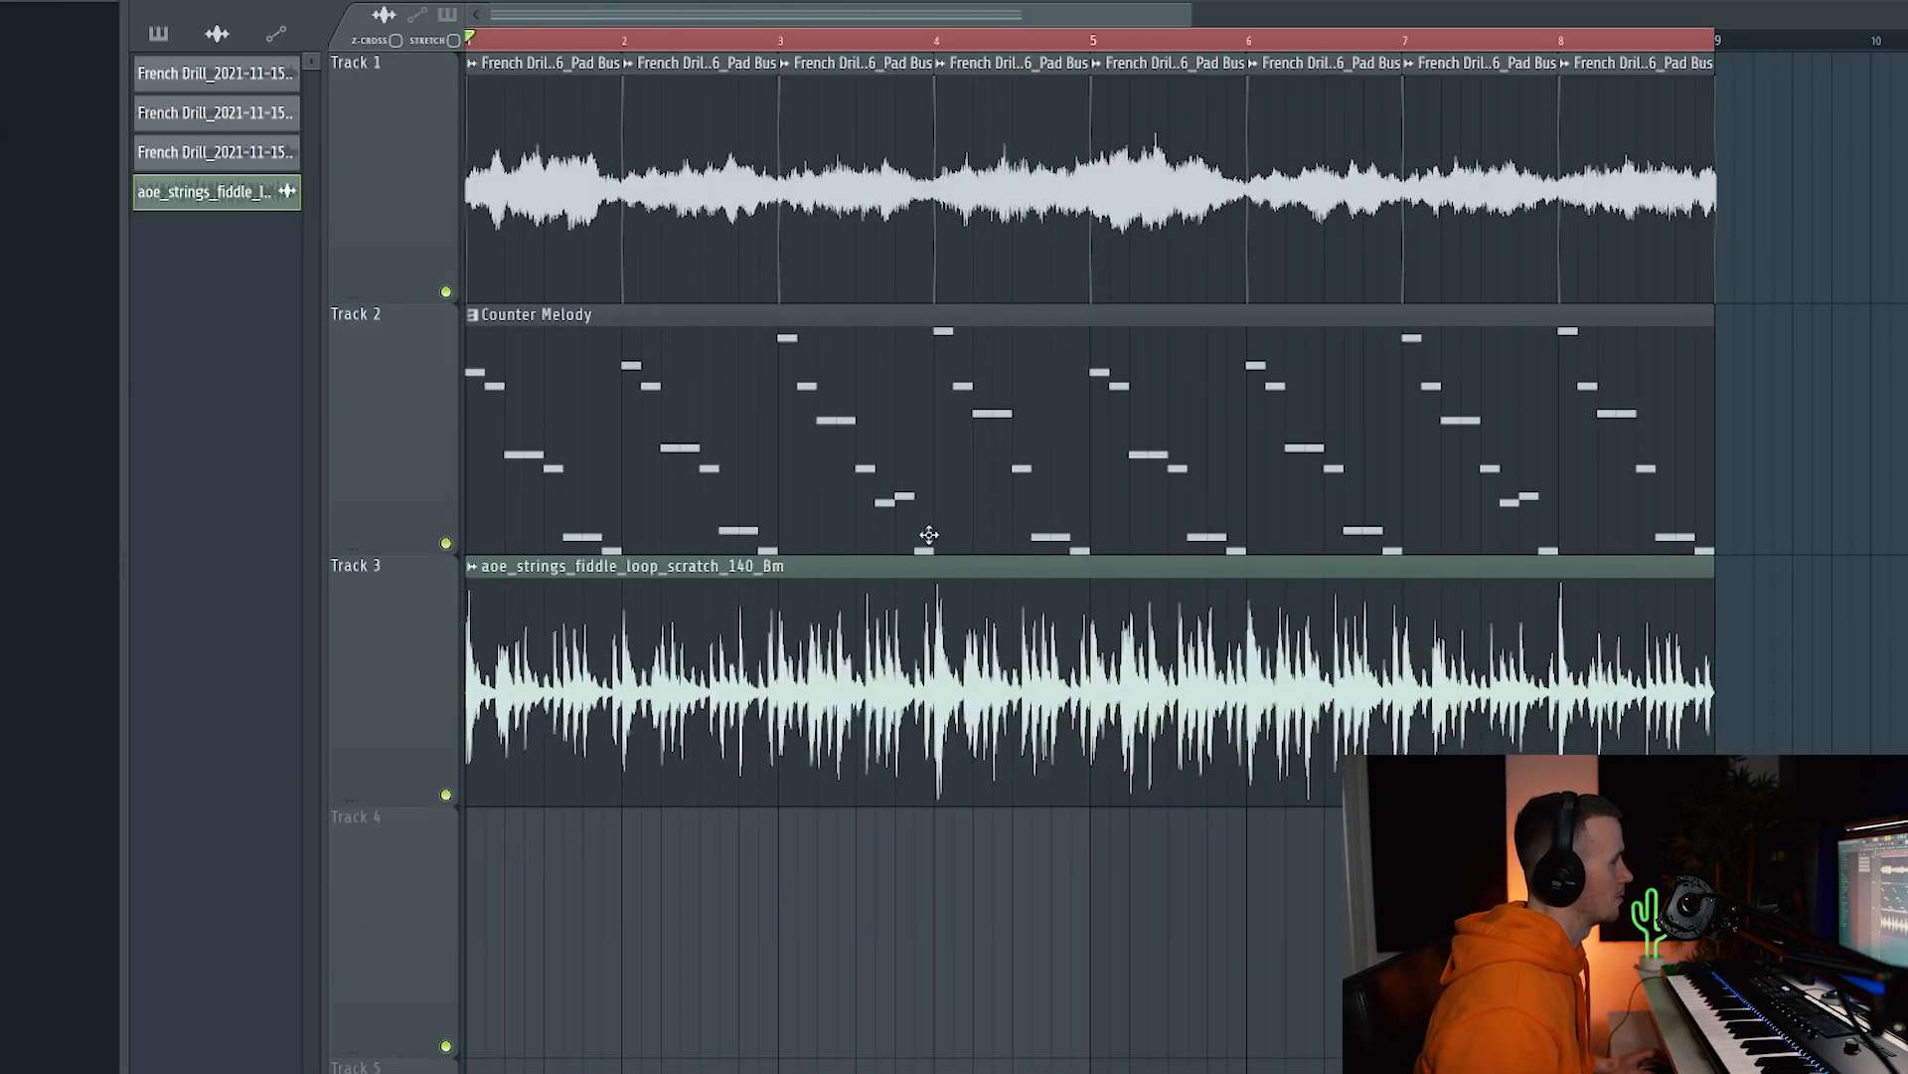
# Route the fiddle loop clip to mixer track 6 and process it with HalfTime at 1 Bar in 2x mode.
pyautogui.doubleClick(753, 699)
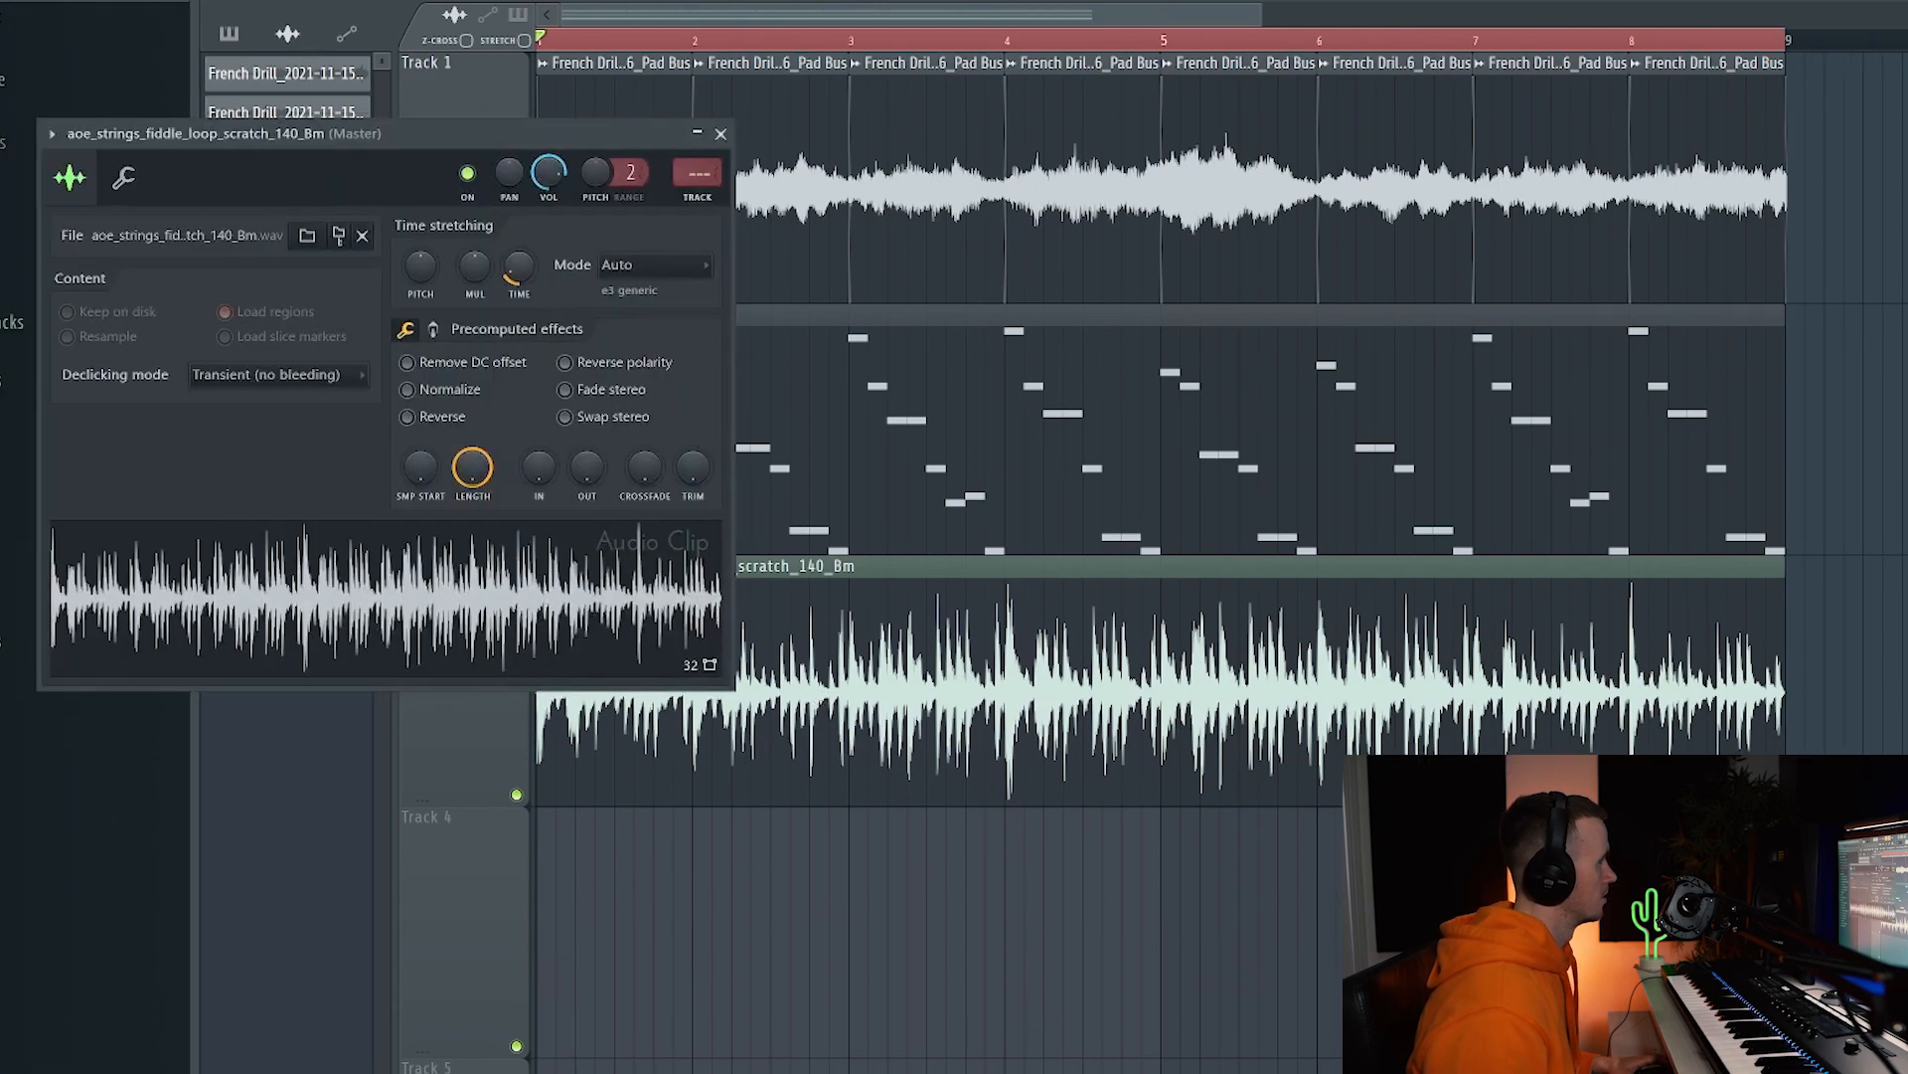
pyautogui.press('F9')
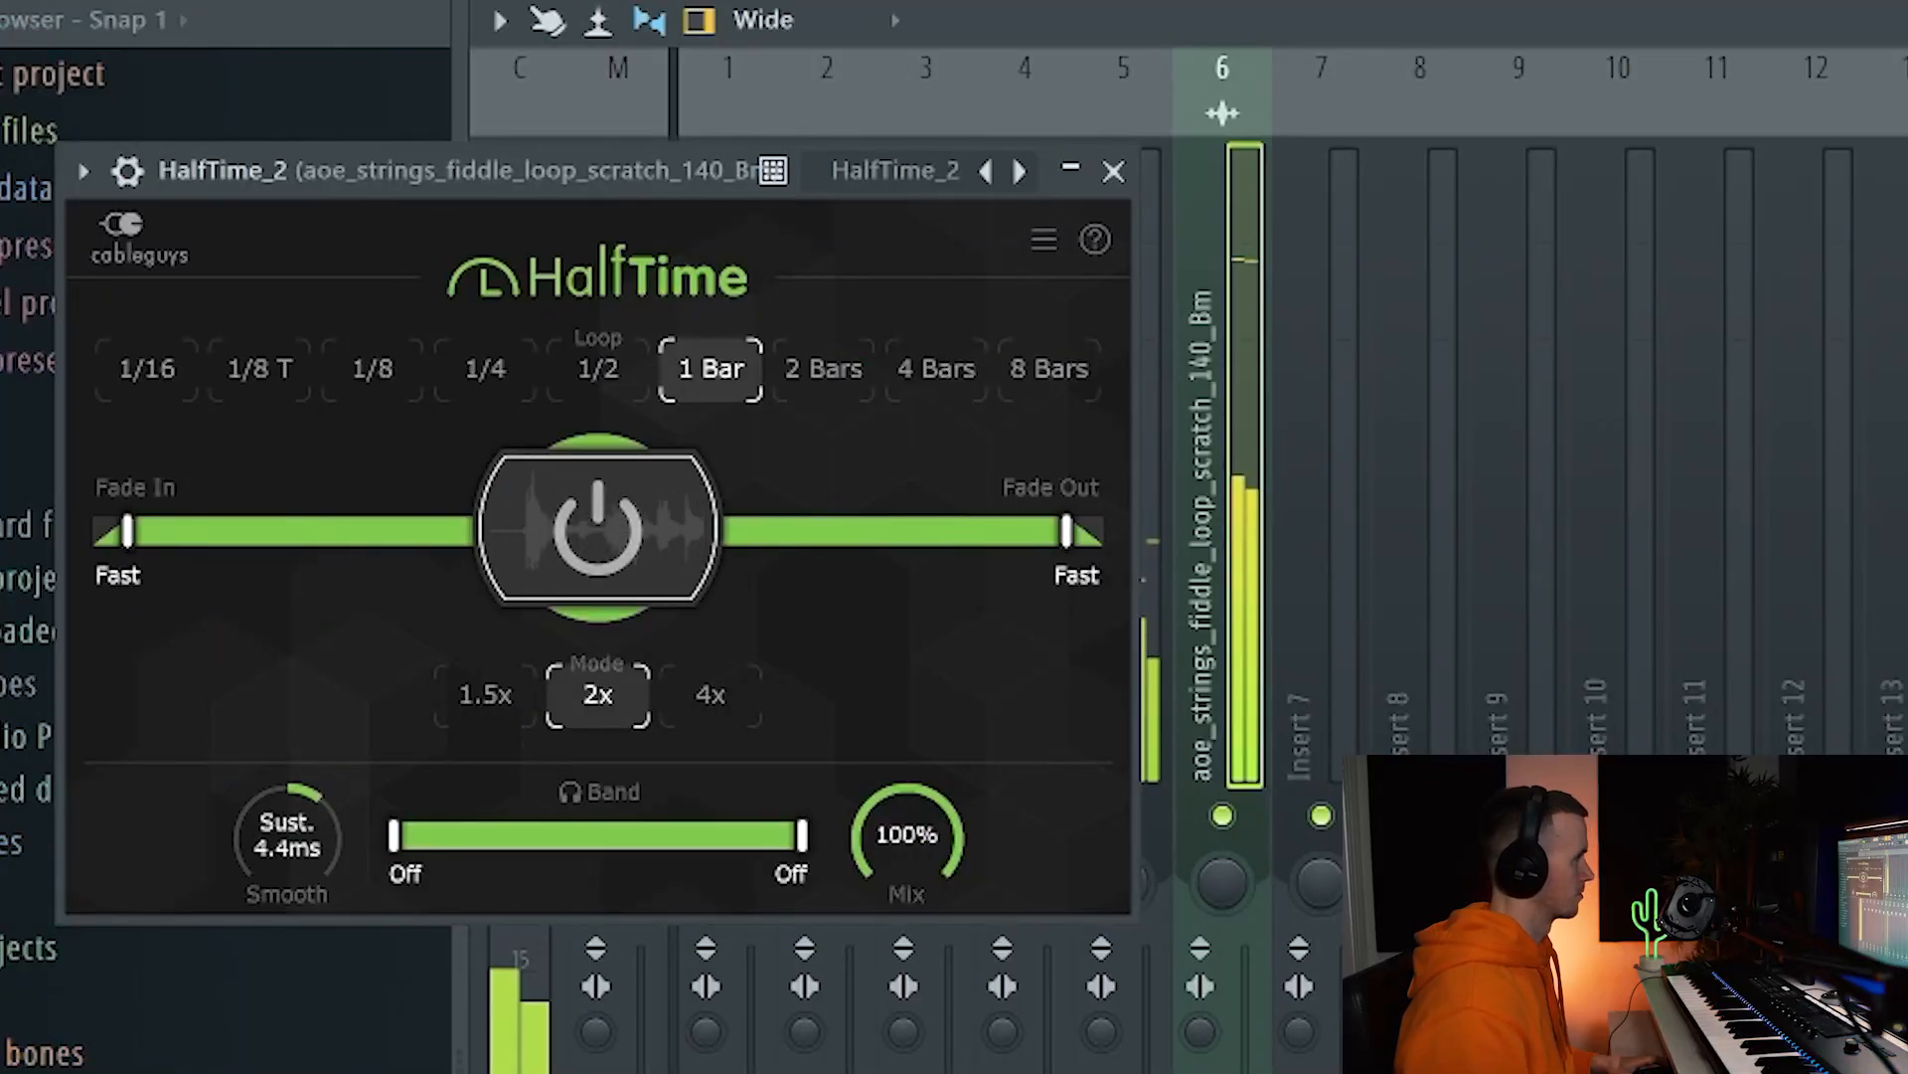
pyautogui.click(1113, 171)
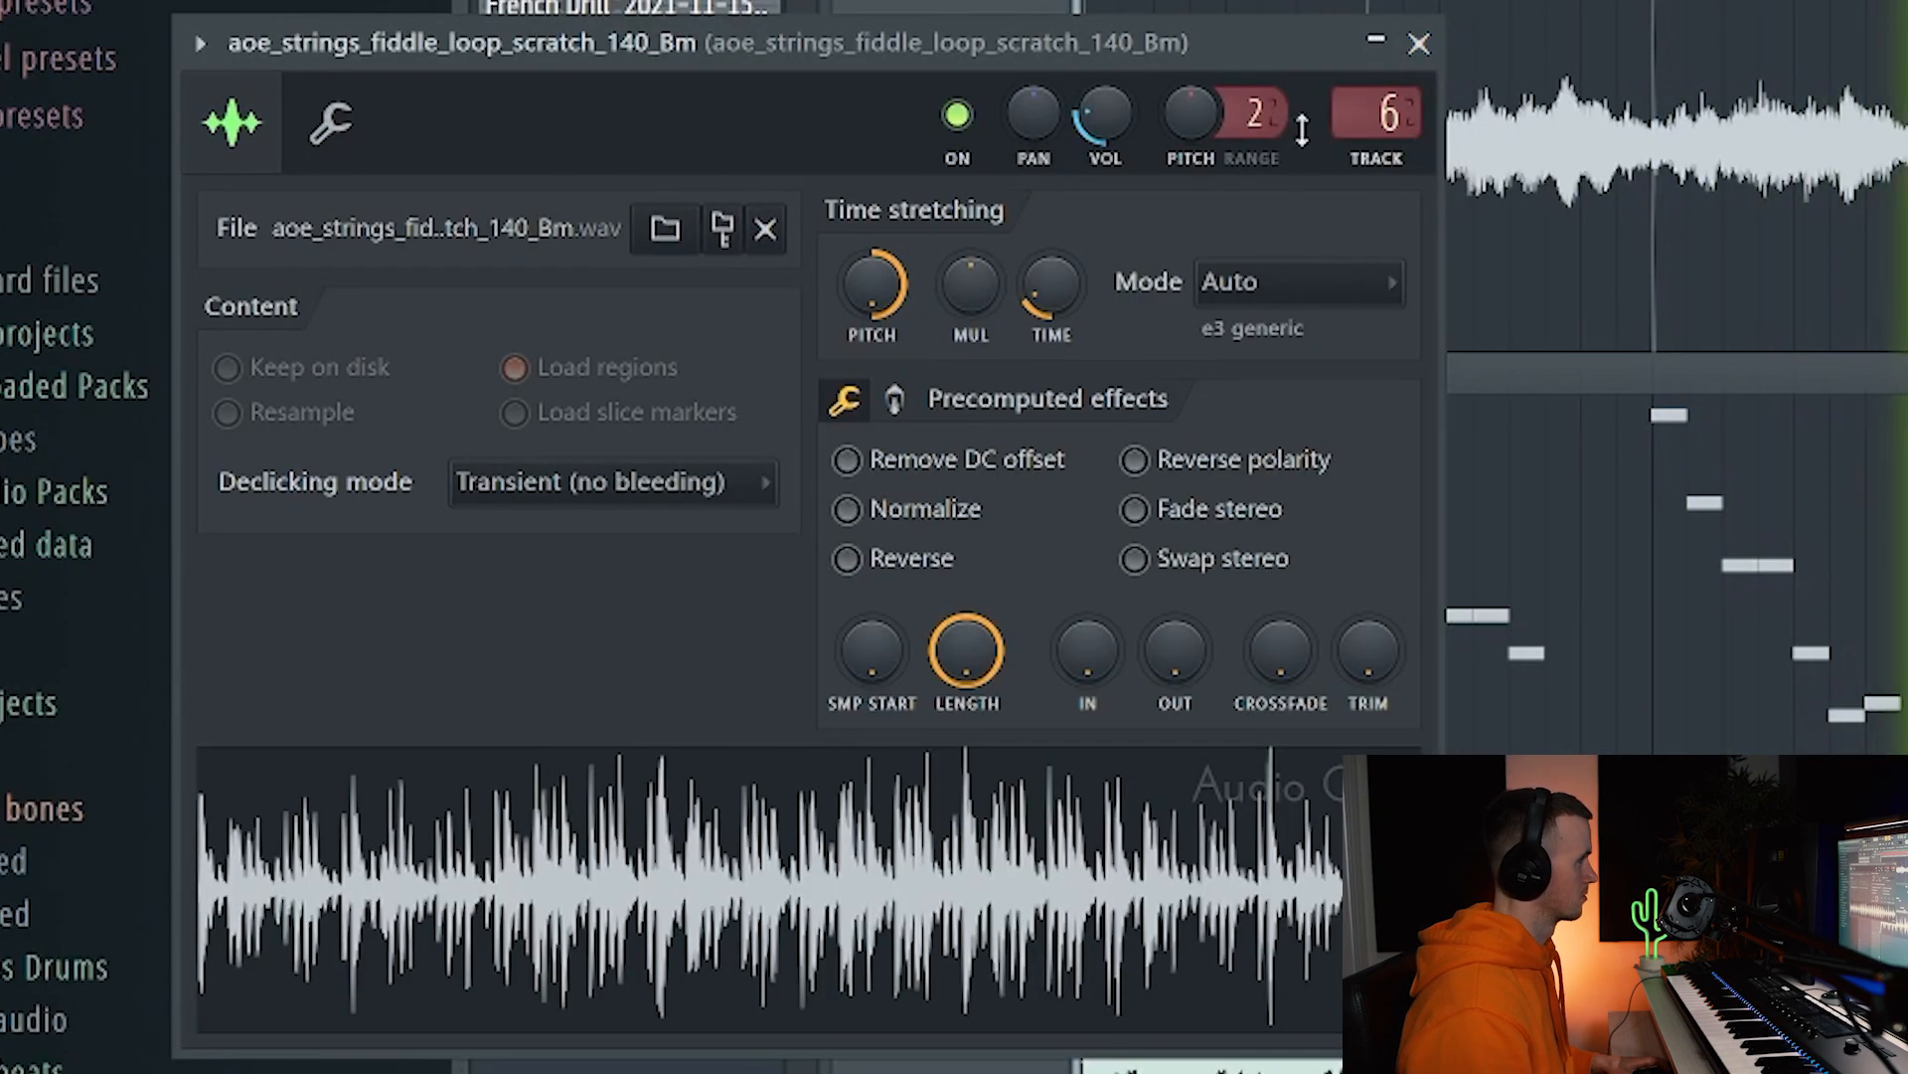
pyautogui.click(1418, 43)
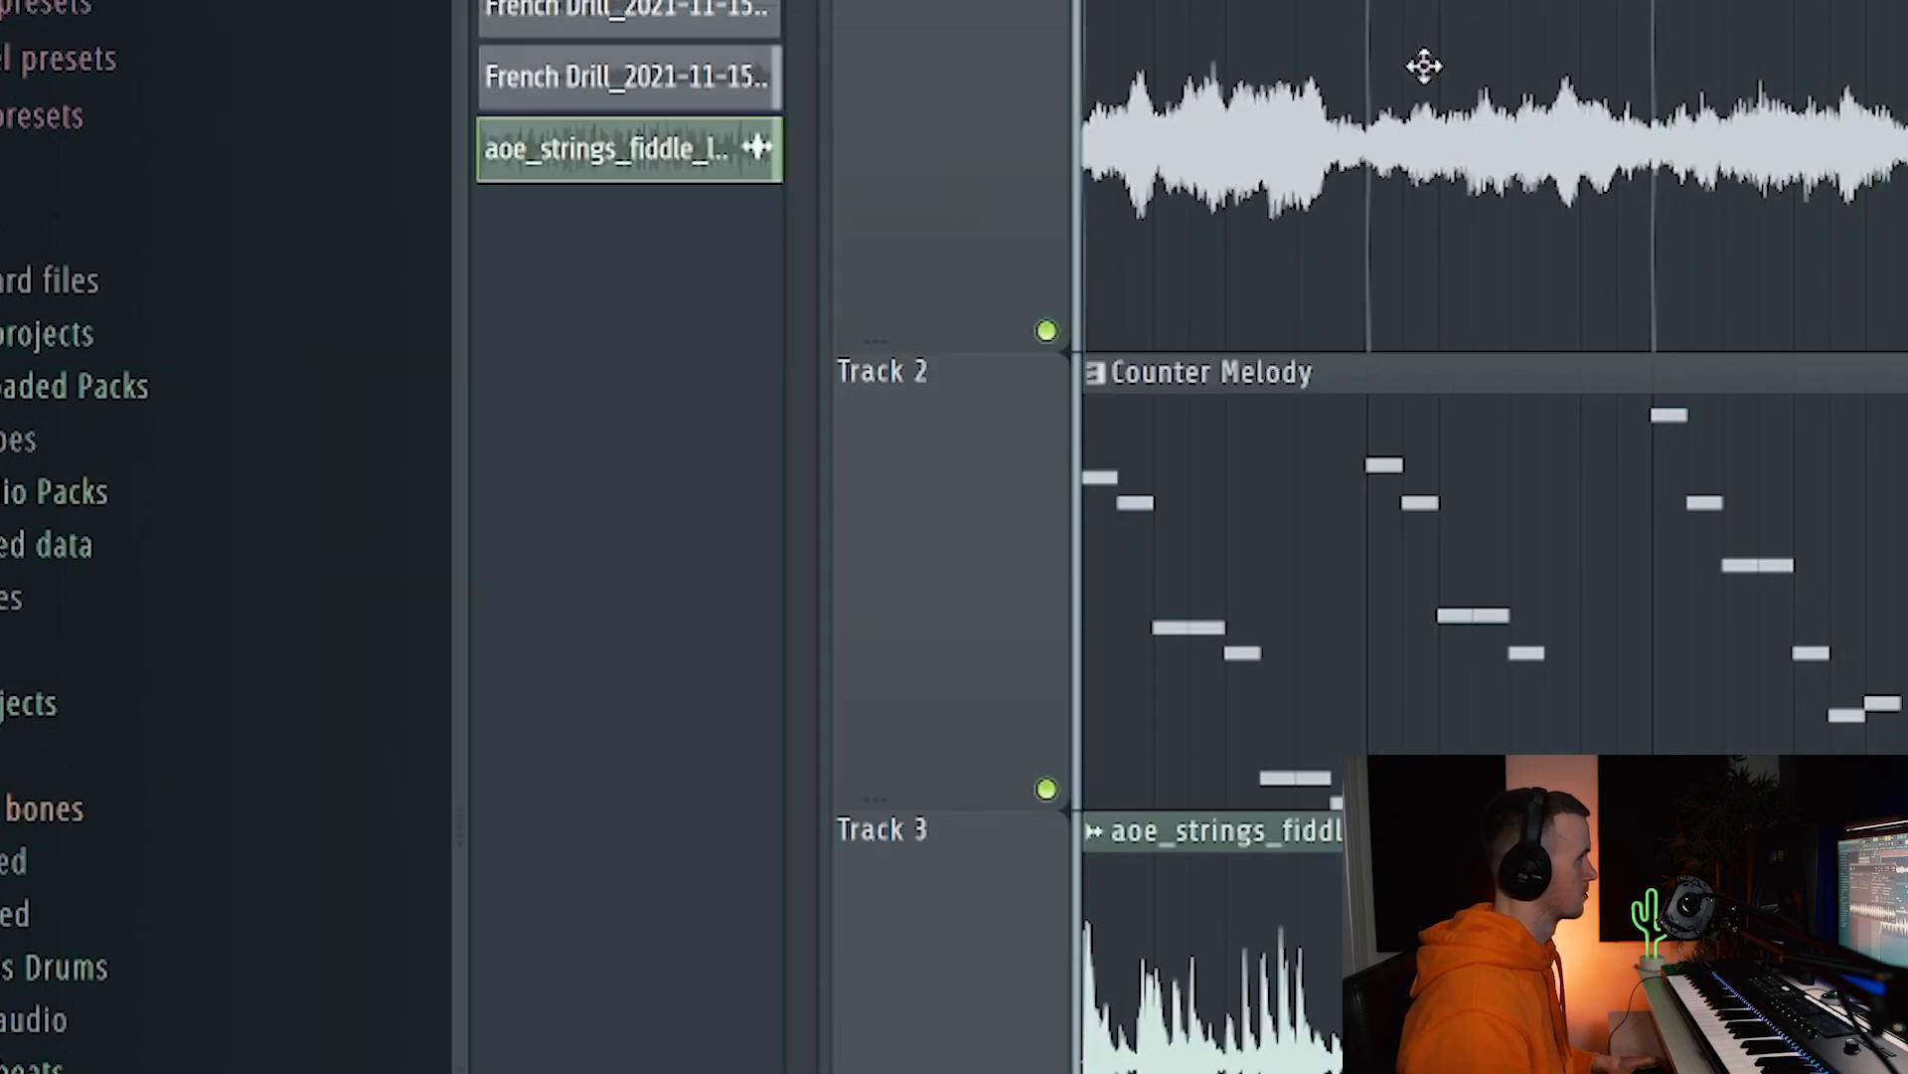
# With the Counter Melody track muted, cut the fiddle loop down to its first two bars and place that clip at bar 5.
pyautogui.click(1049, 790)
pyautogui.rightClick(894, 864)
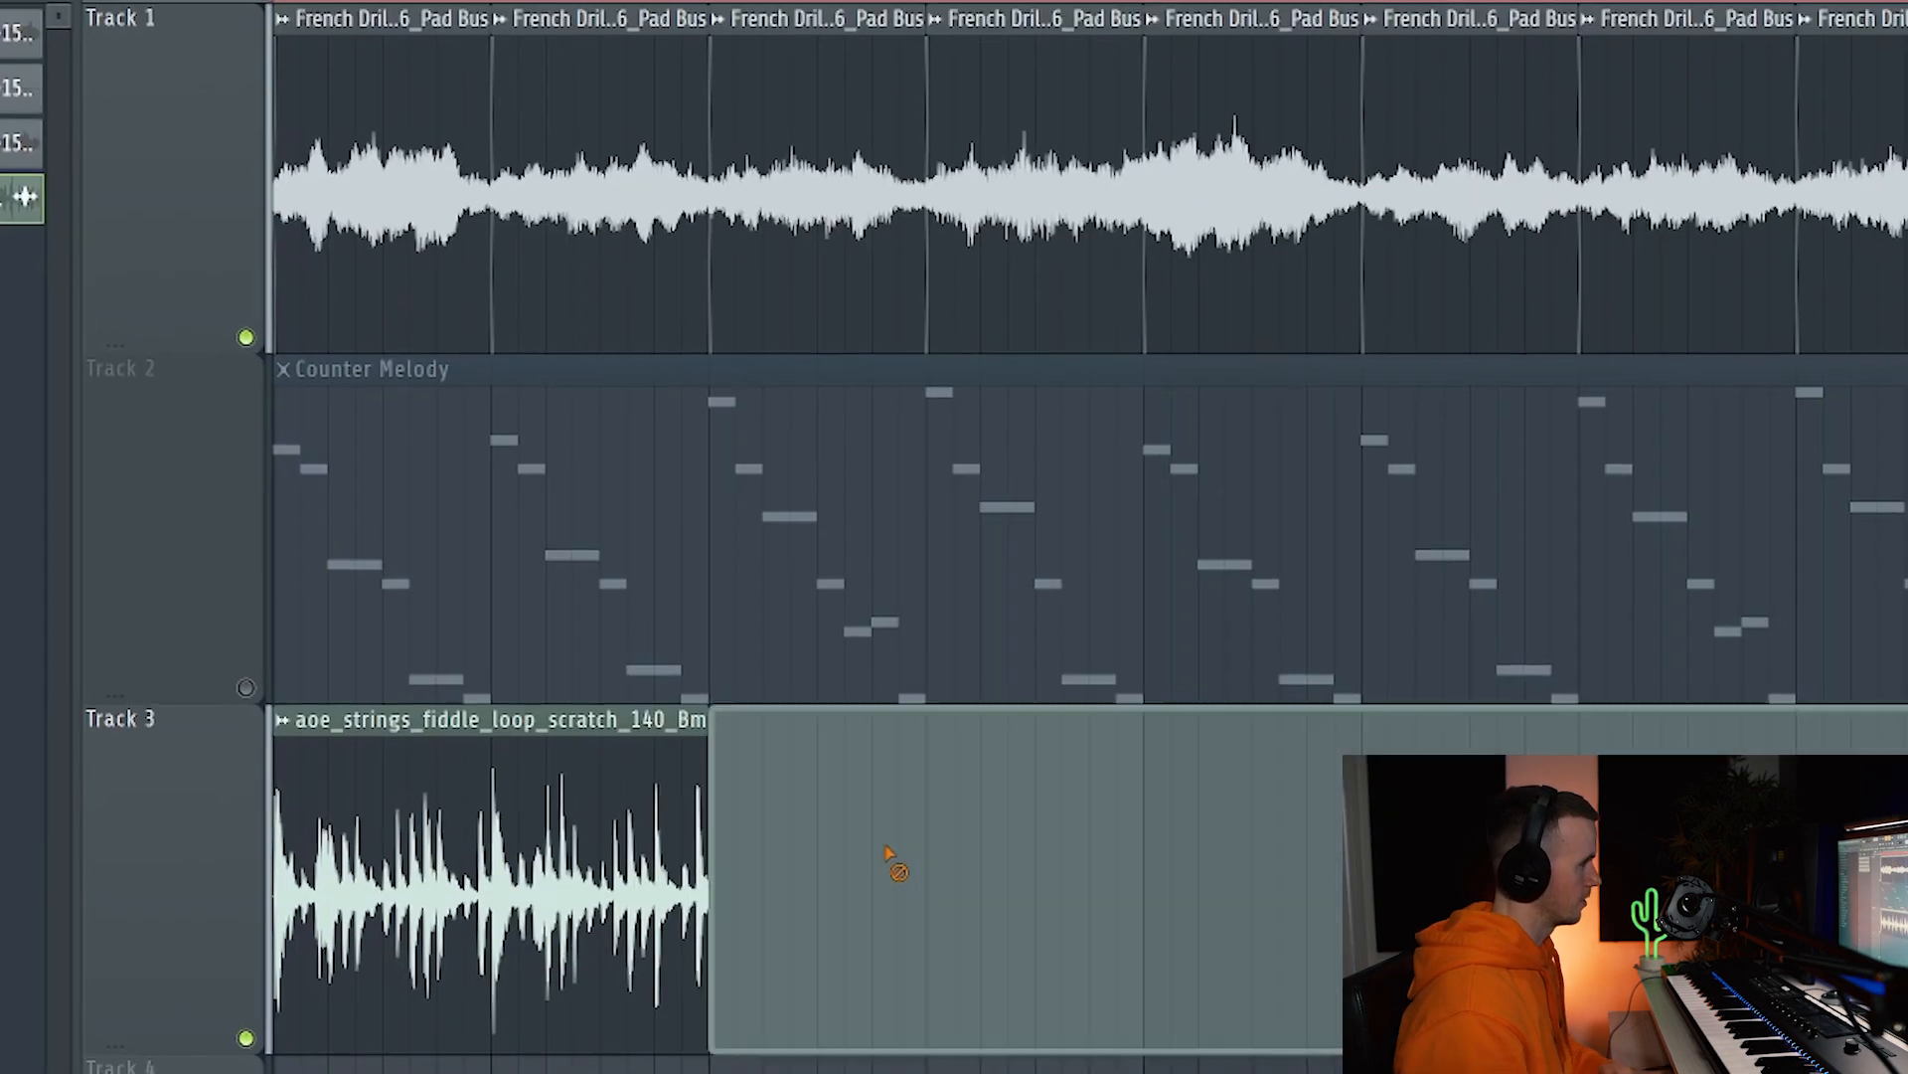
pyautogui.press('space')
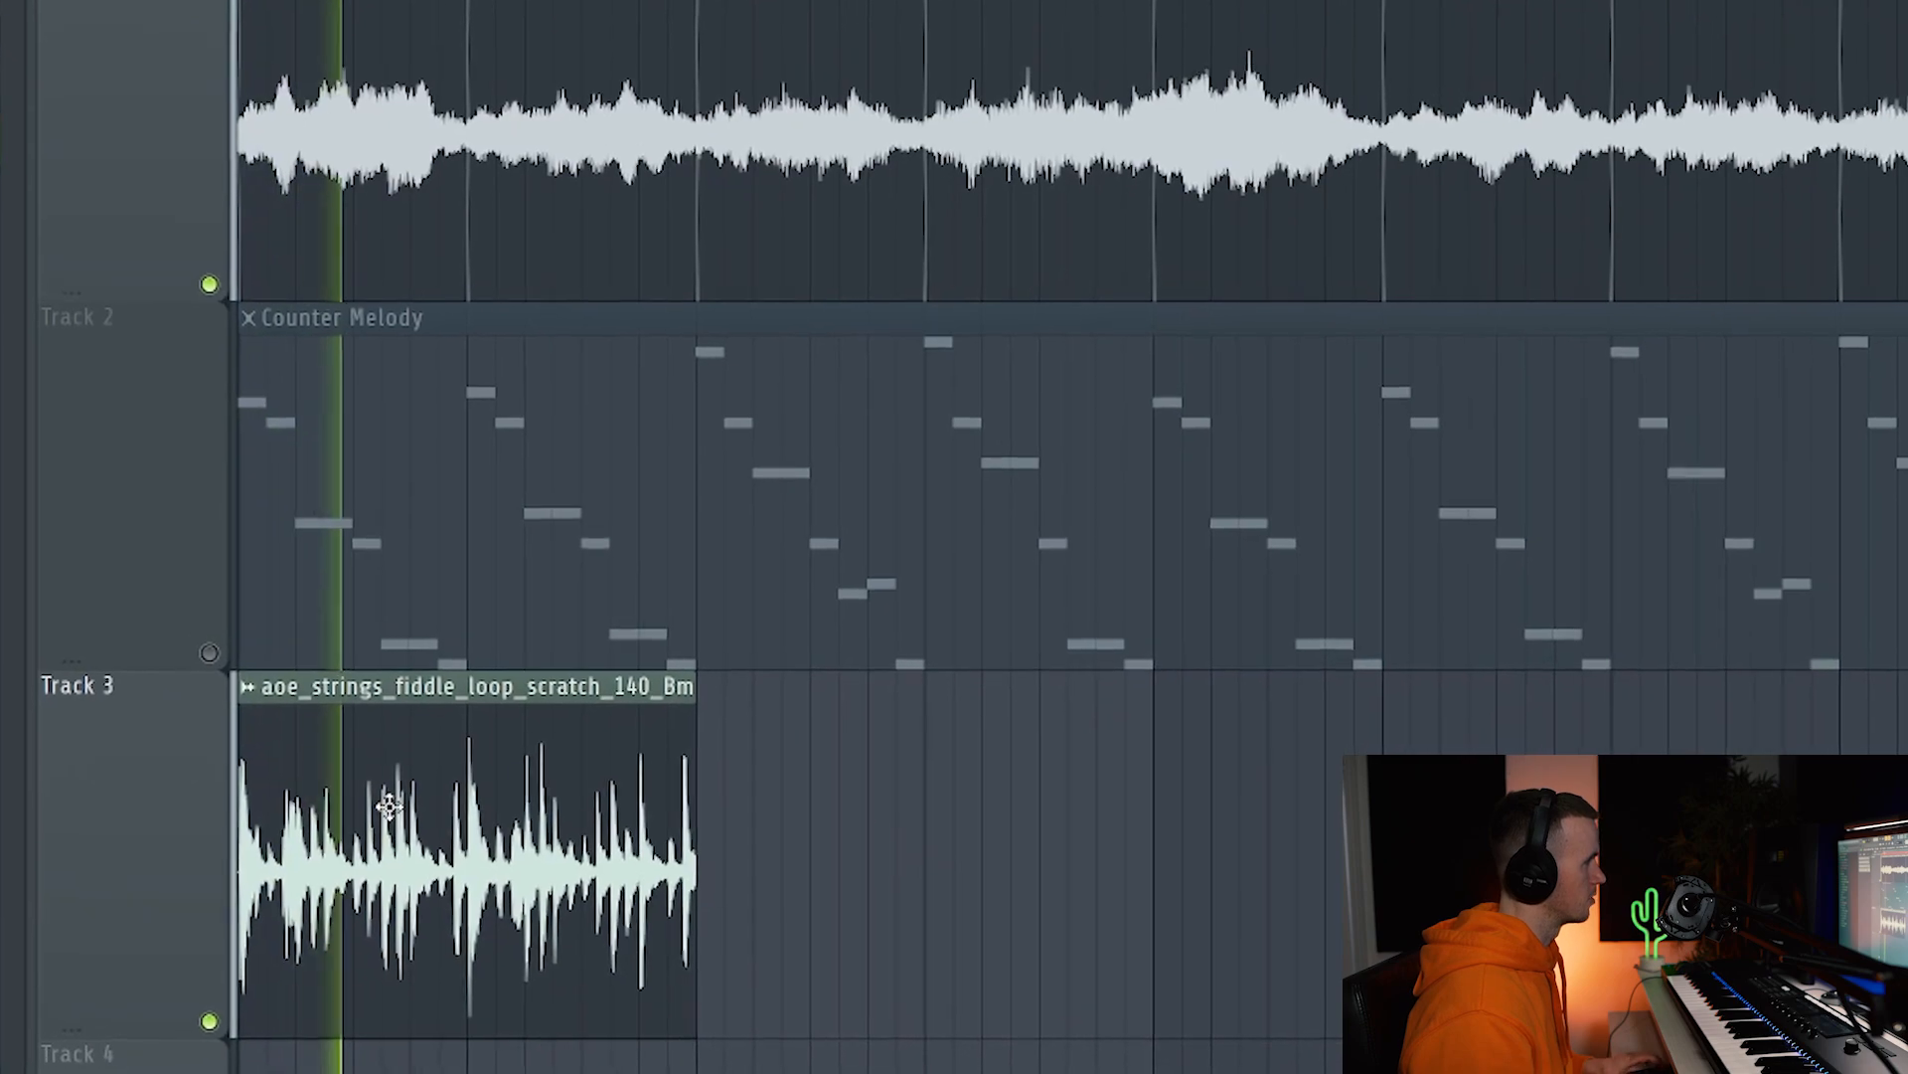
pyautogui.moveTo(386, 805)
pyautogui.mouseDown()
pyautogui.moveTo(869, 810)
pyautogui.moveTo(782, 807)
pyautogui.moveTo(1121, 766)
pyautogui.moveTo(1288, 785)
pyautogui.mouseUp()
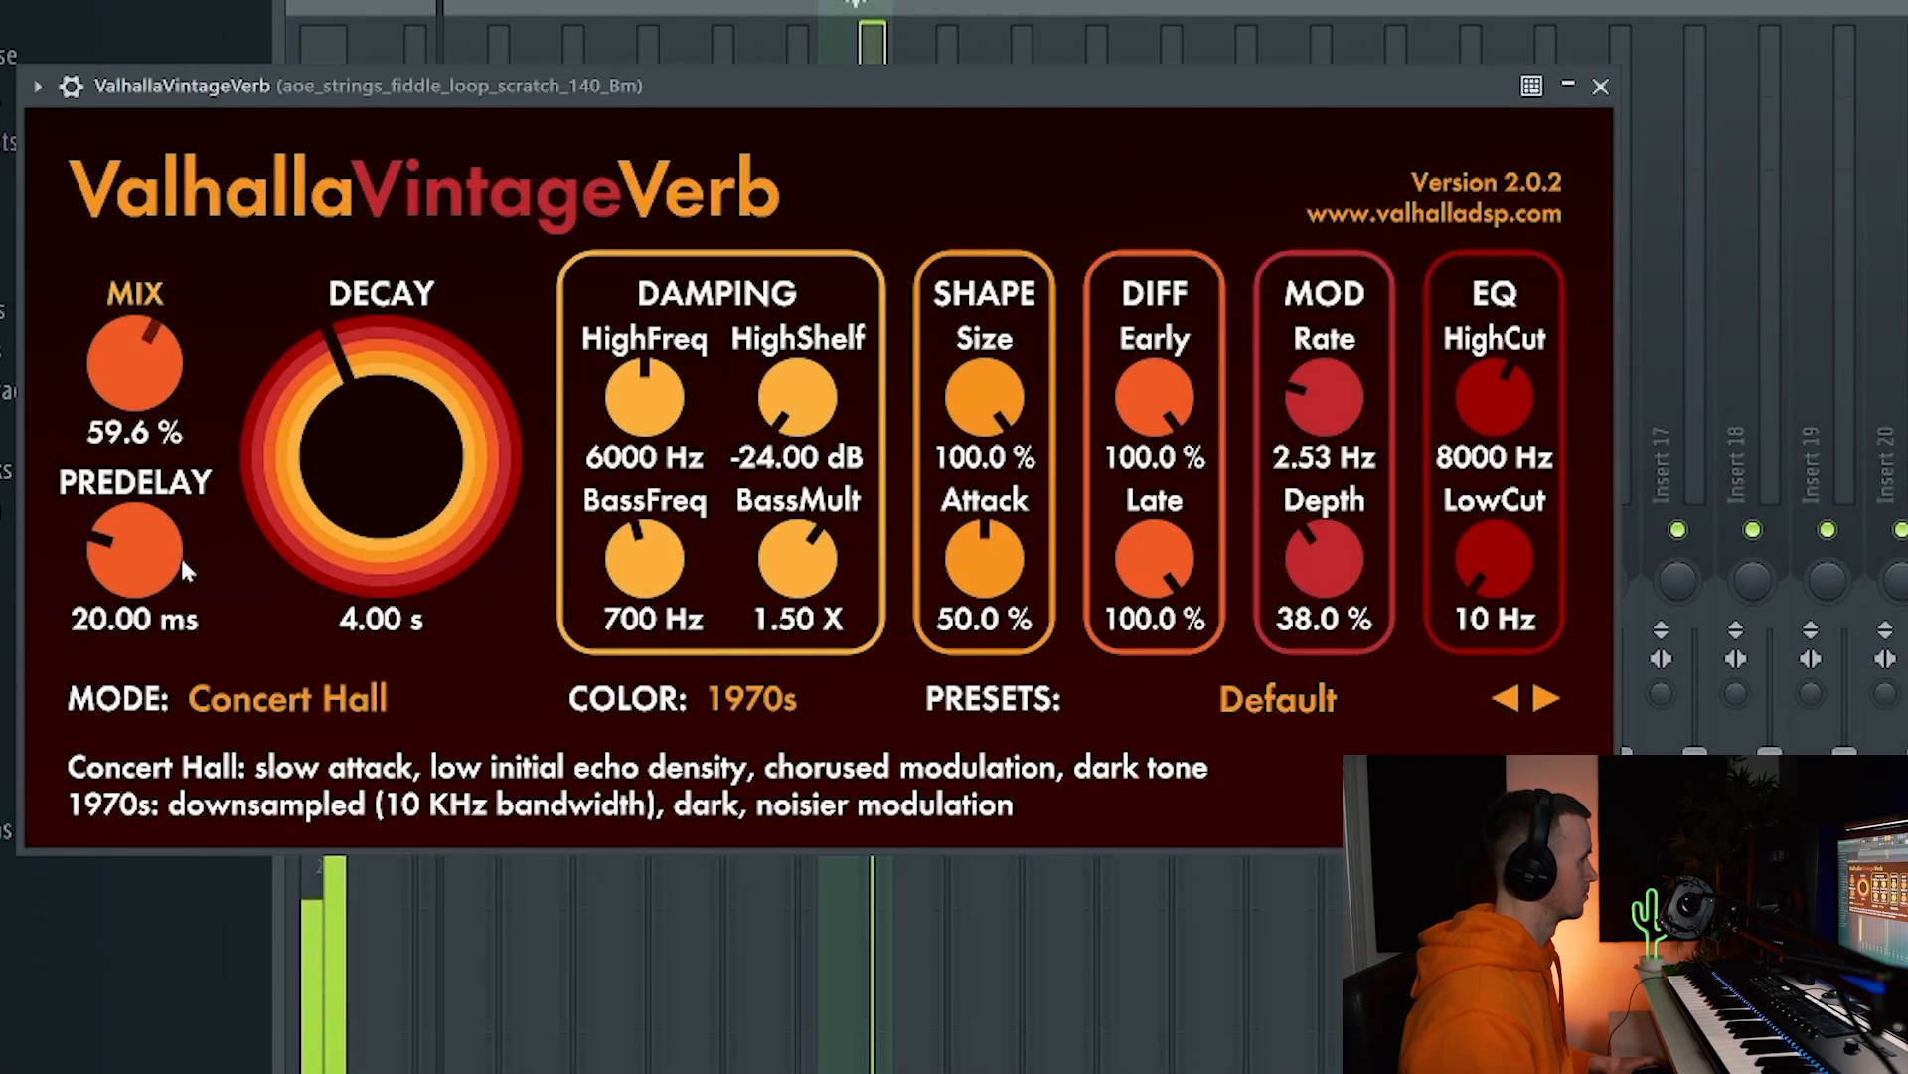
# Set the fiddle's ValhallaVintageVerb mix to 28% and decay to 2.72 s, and raise its low cut.
pyautogui.moveTo(137, 346); pyautogui.dragTo(166, 449)
pyautogui.moveTo(390, 475); pyautogui.dragTo(390, 491)
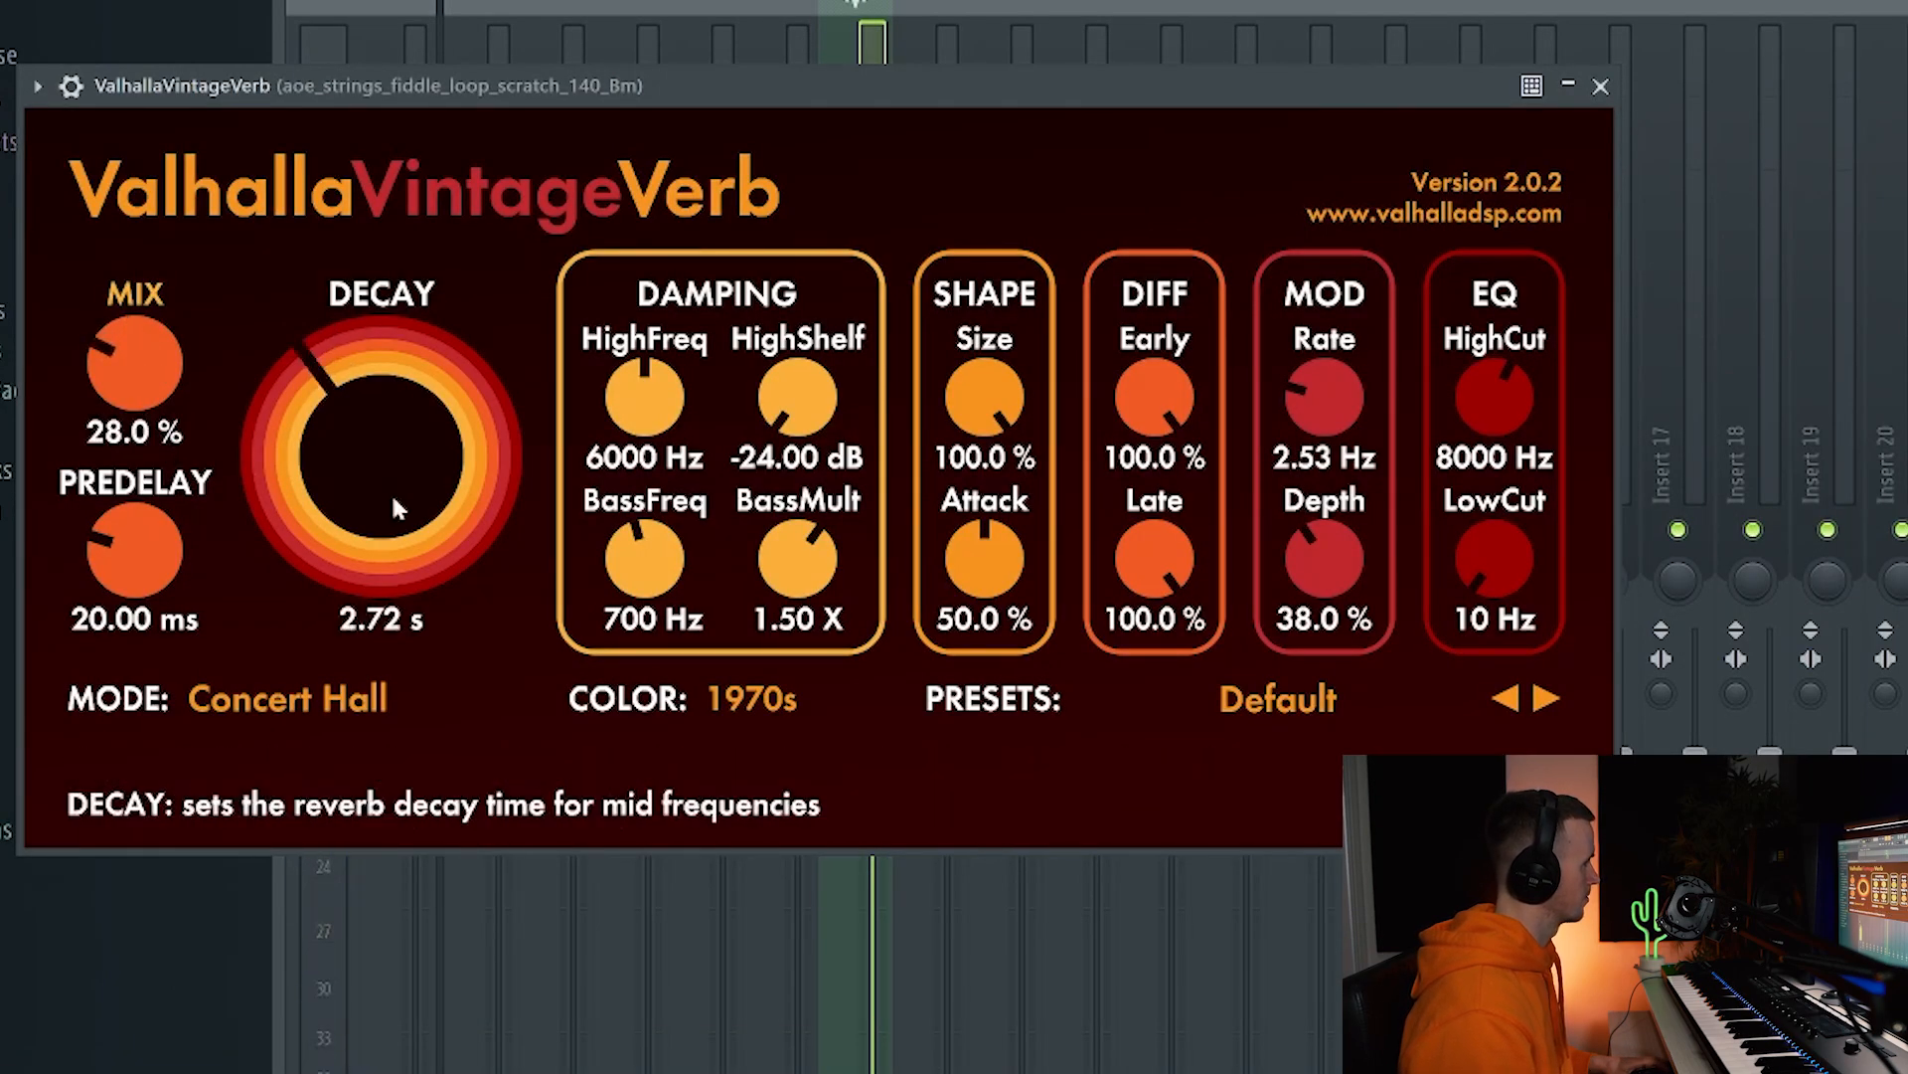
pyautogui.moveTo(1511, 570); pyautogui.dragTo(1504, 555)
pyautogui.scroll(-1, 1501, 545)
pyautogui.scroll(2, 1501, 540)
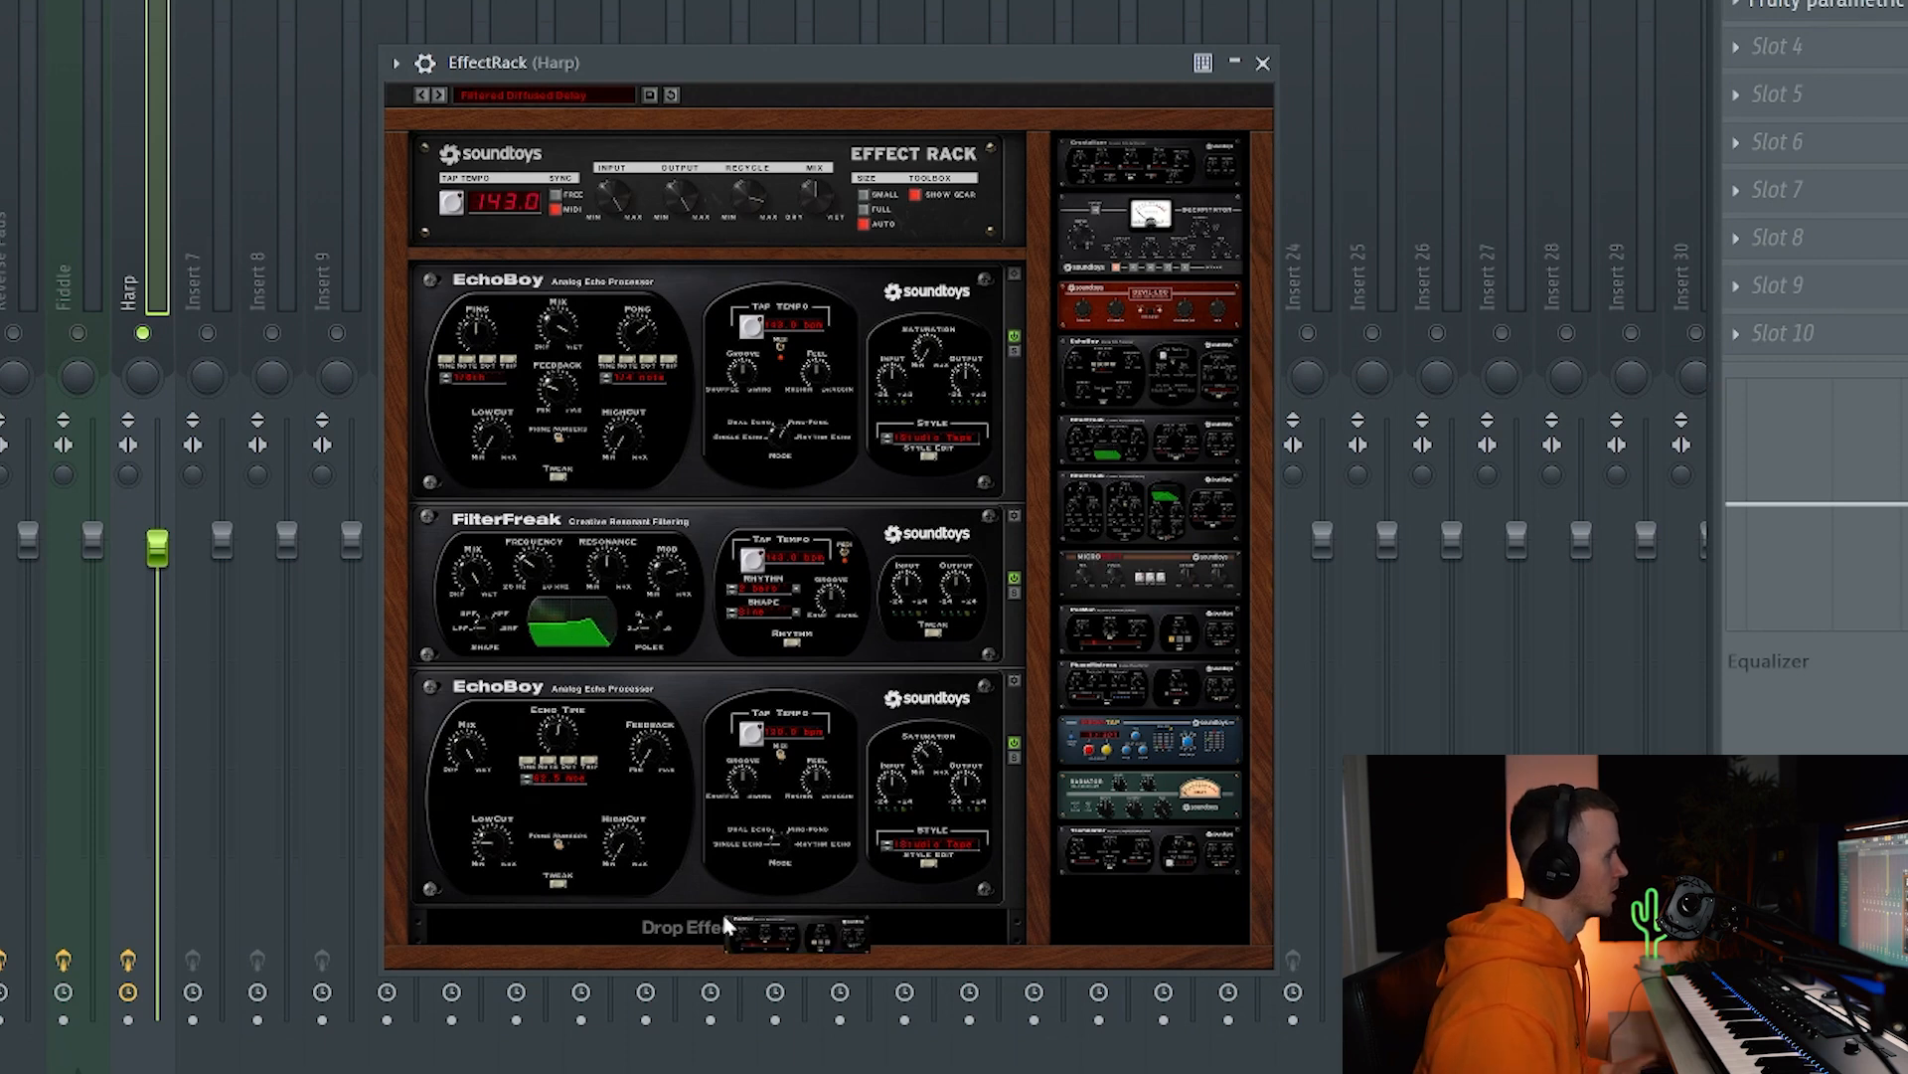
# Add a PanMan effect below the second EchoBoy in the Harp track's Soundtoys Effect Rack.
pyautogui.moveTo(723, 925); pyautogui.dragTo(724, 916)
pyautogui.scroll(-1, 760, 849)
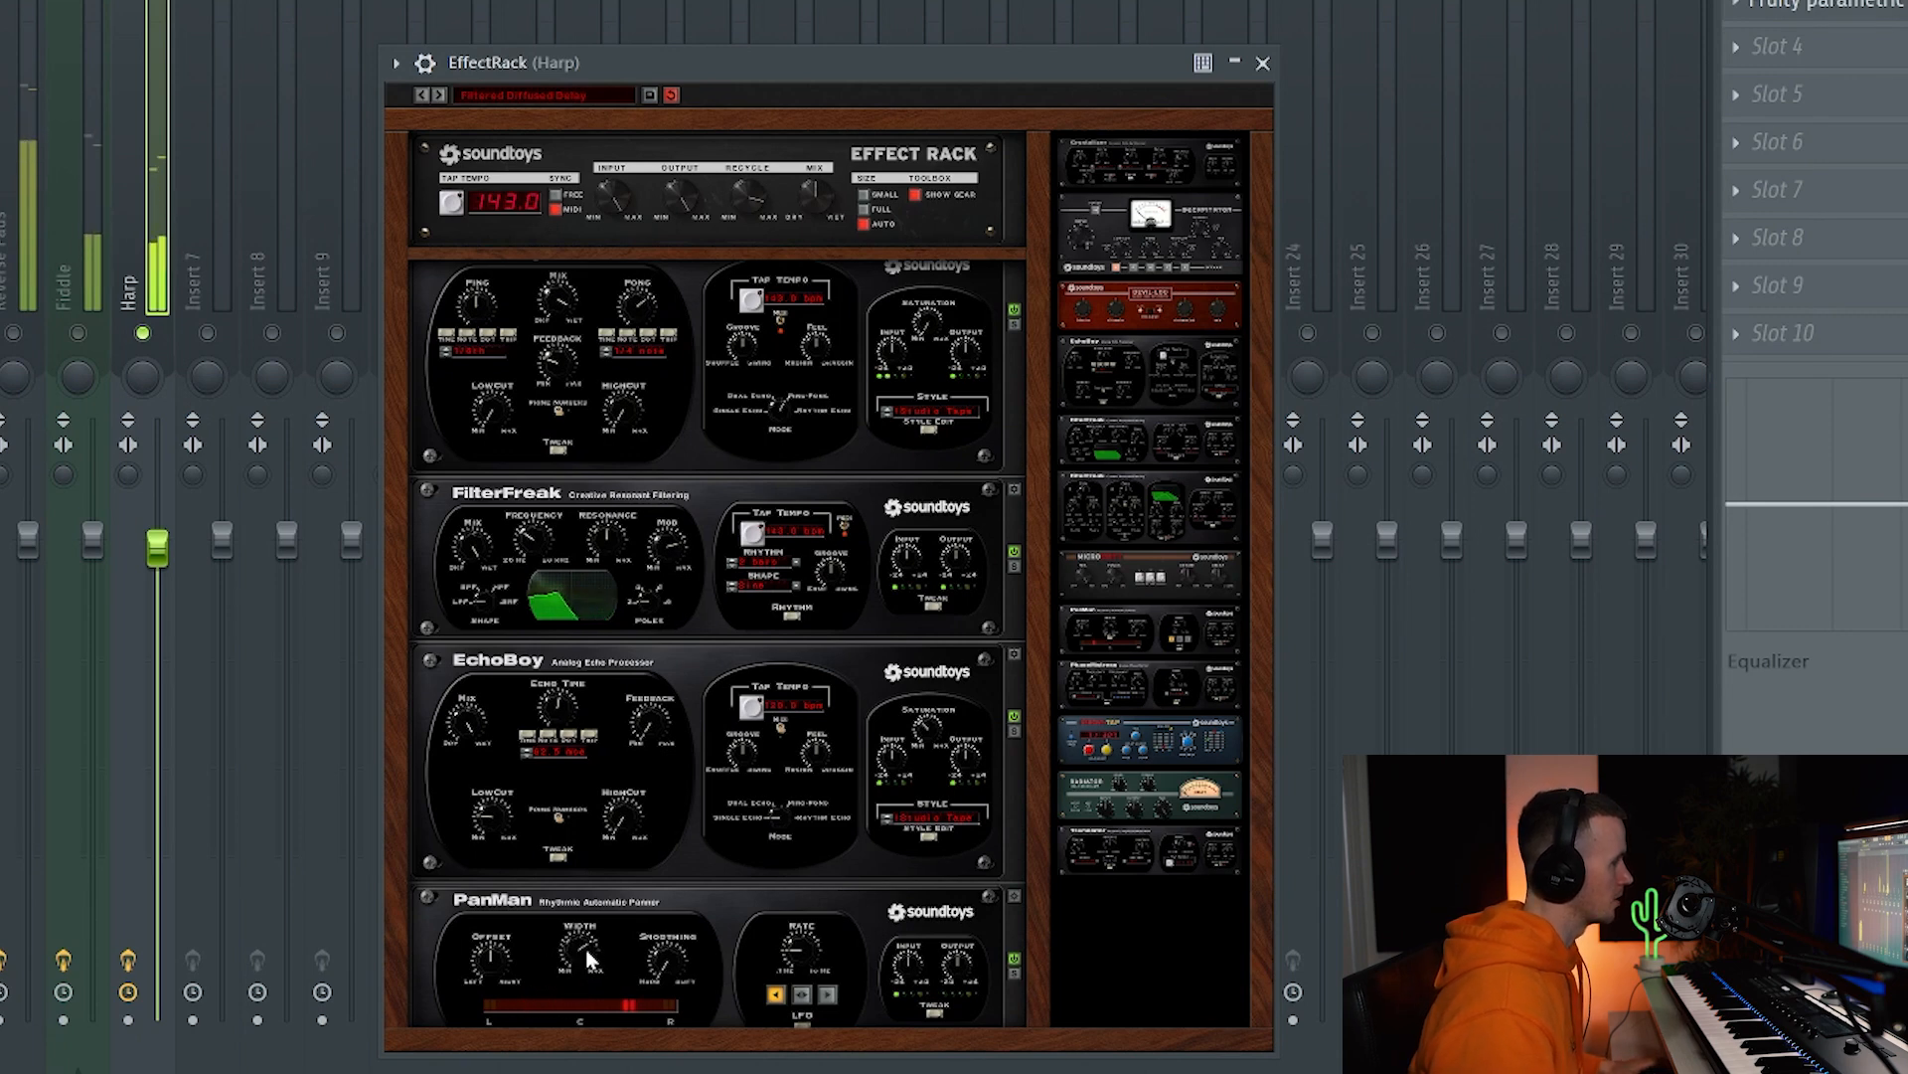
pyautogui.scroll(-1, 590, 959)
# Check the Fiddle and Harp mixer tracks in turn during playback.
pyautogui.click(77, 232)
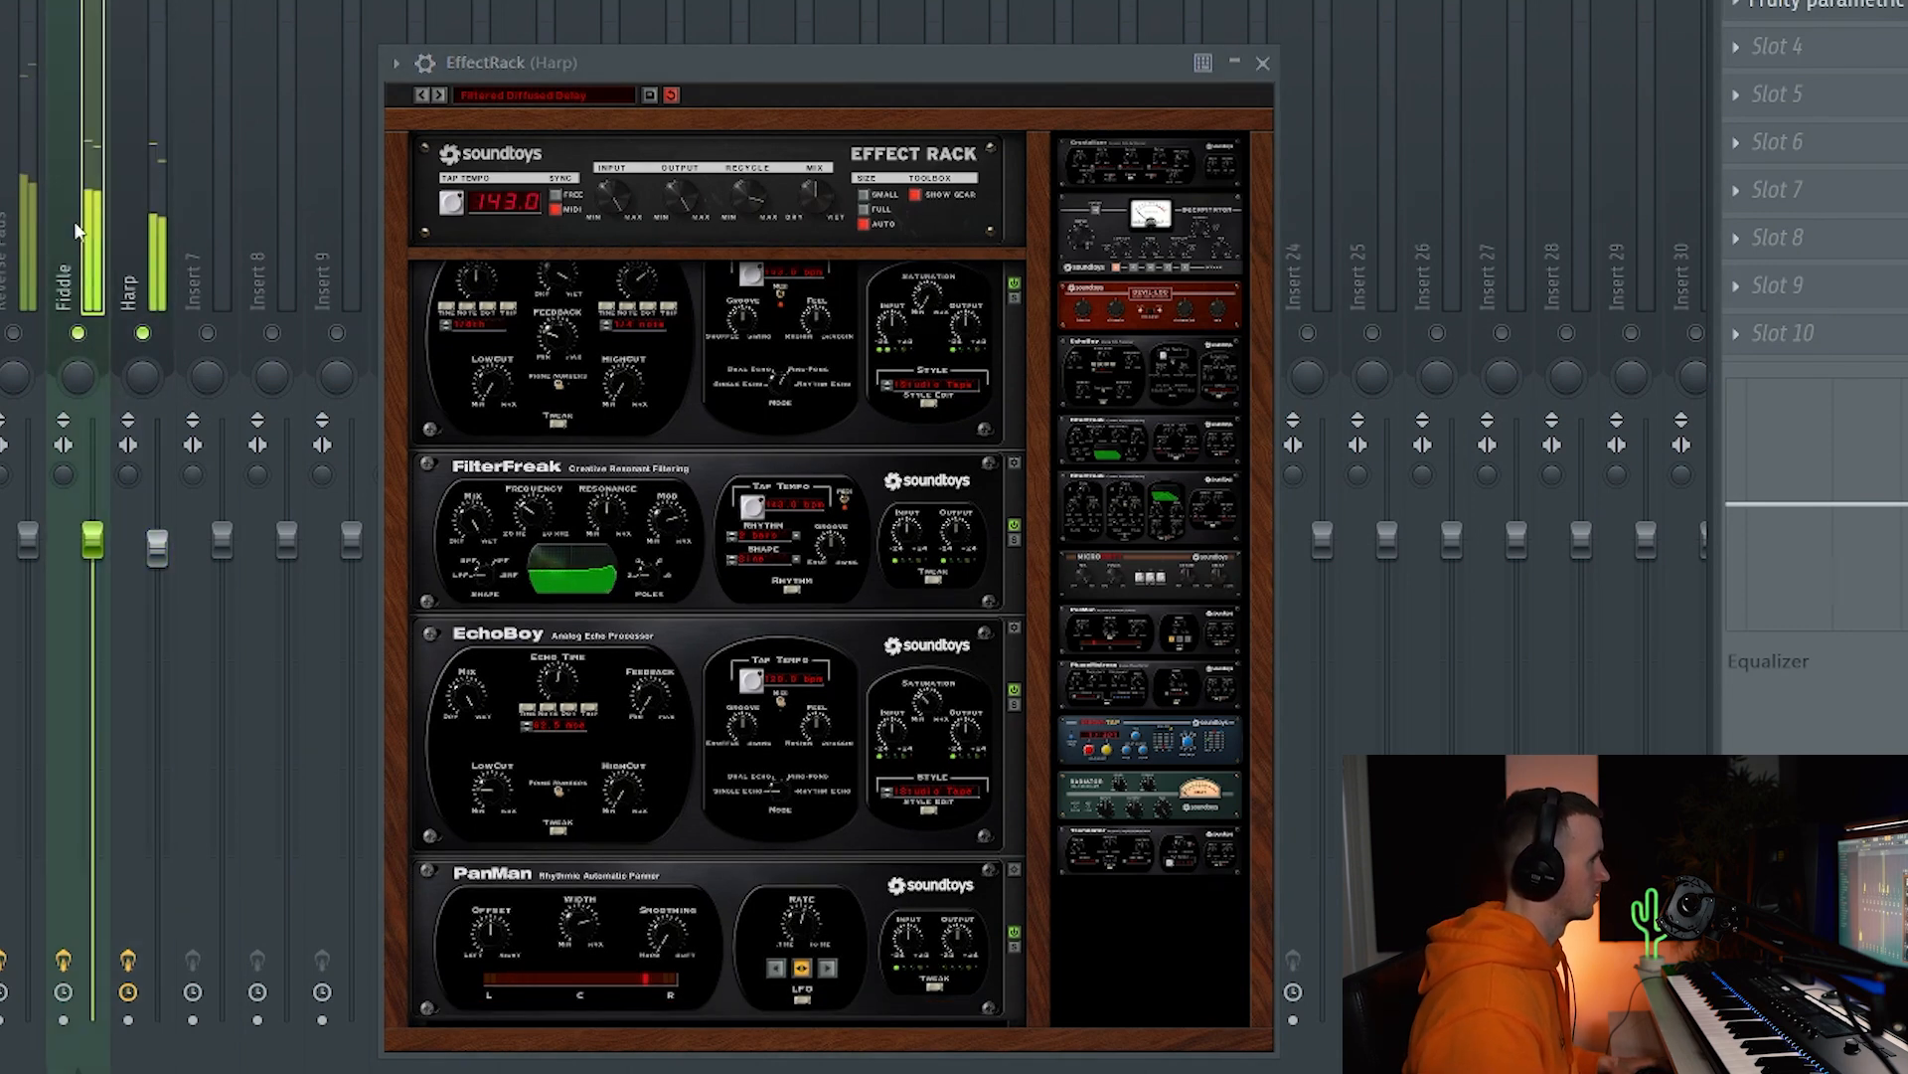
pyautogui.click(151, 191)
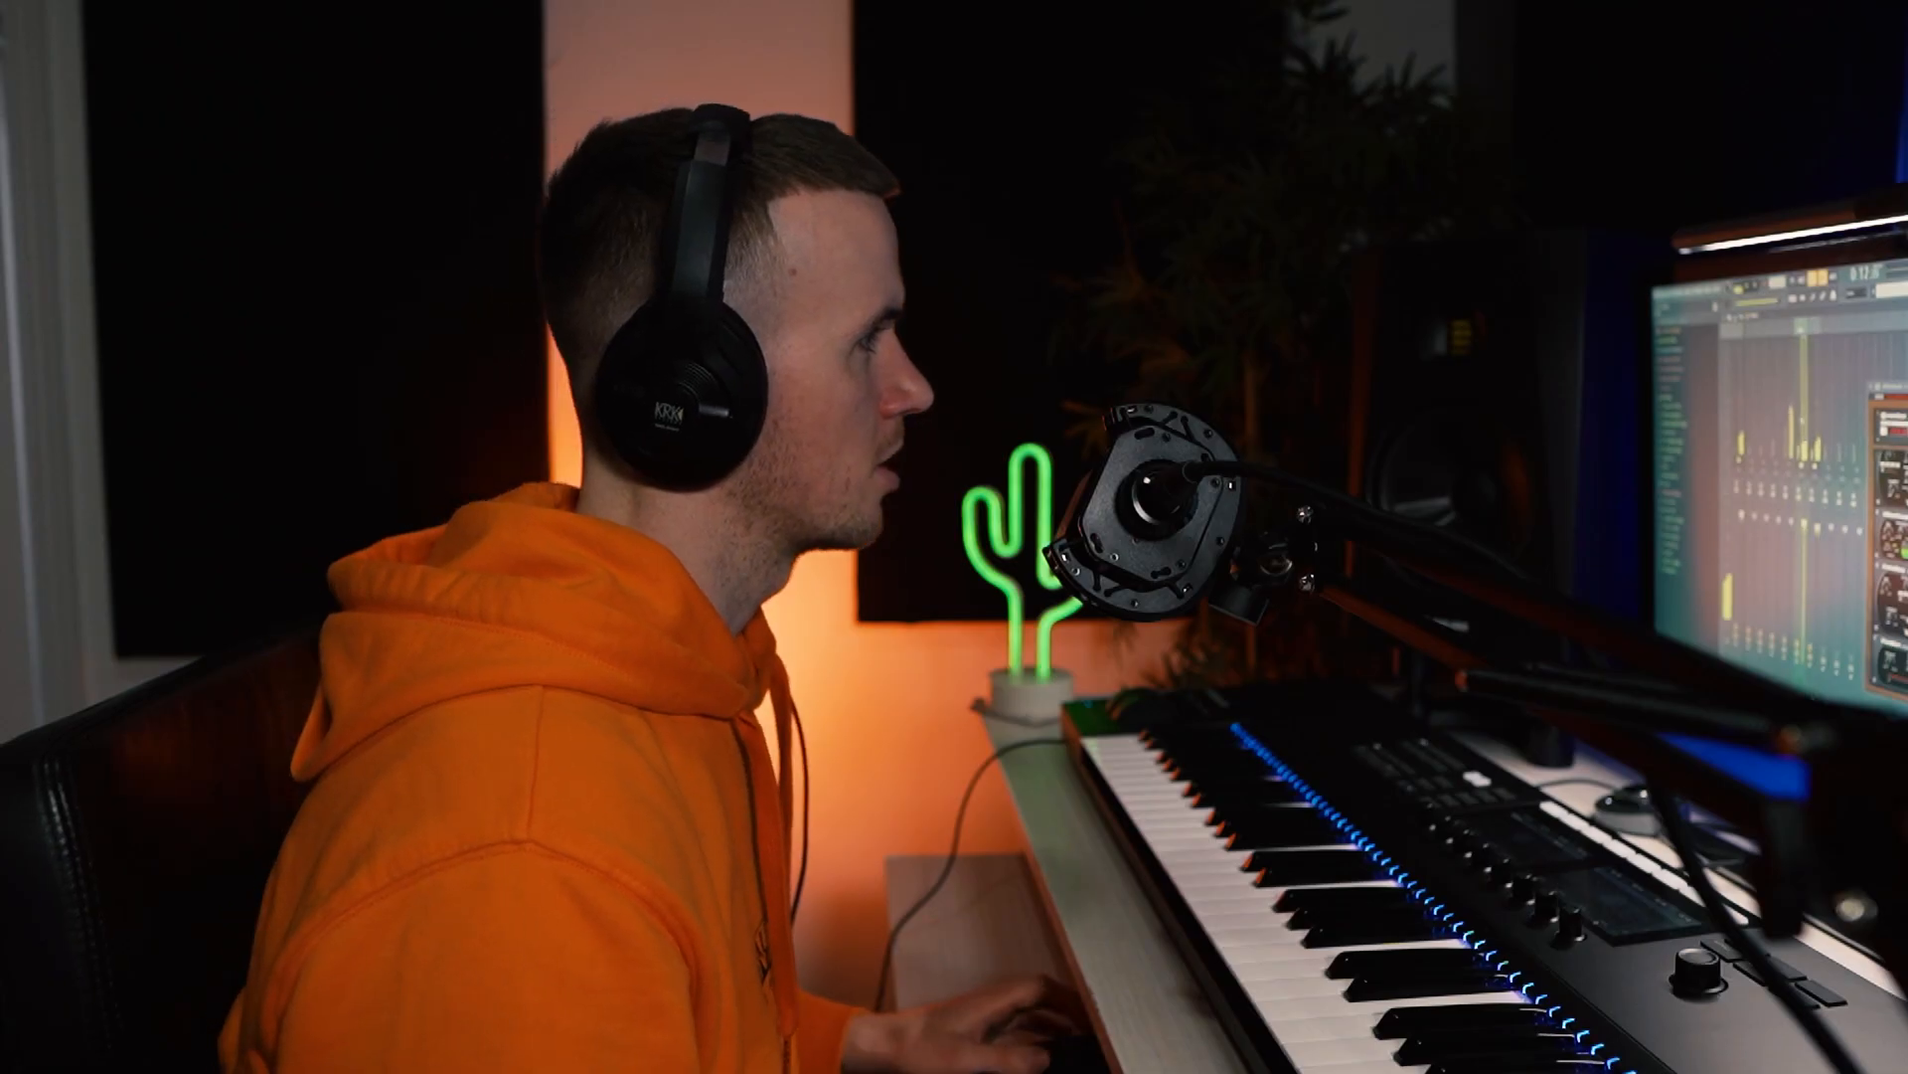
pyautogui.click(42, 276)
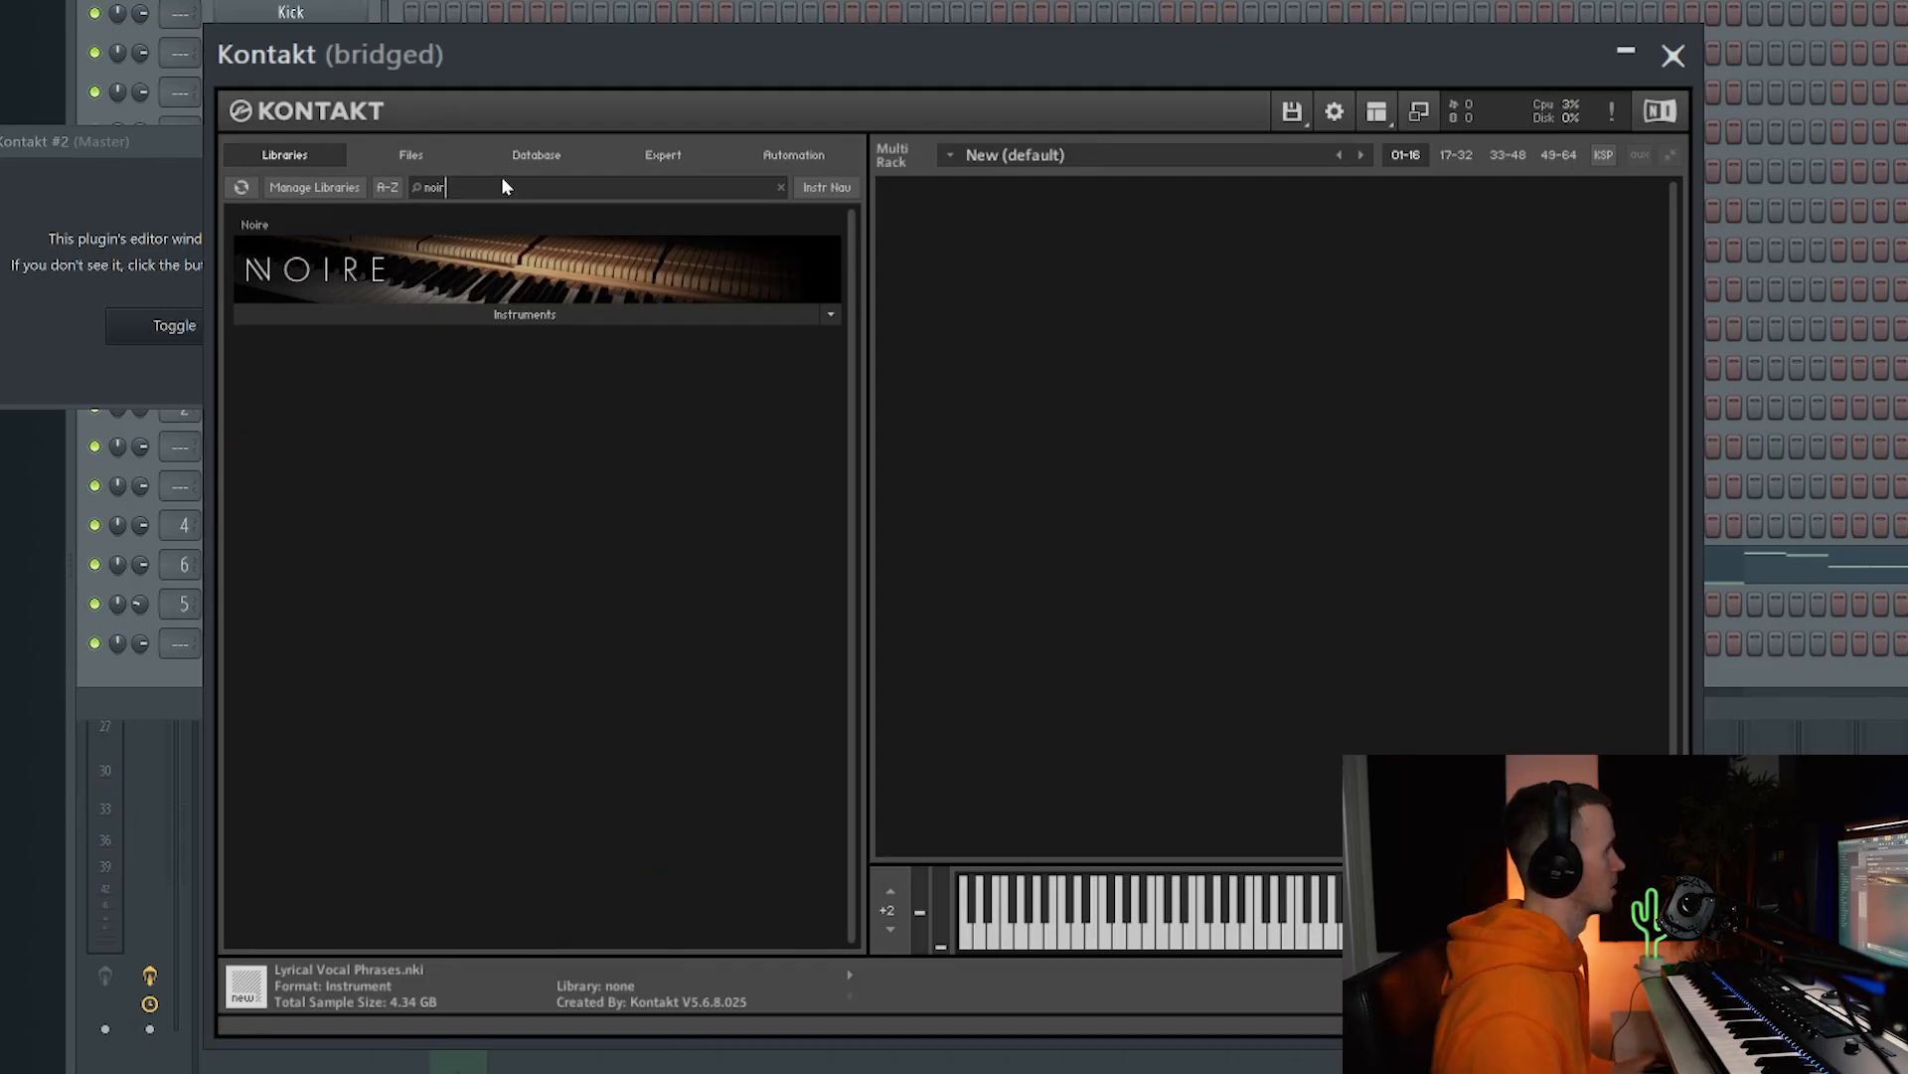
# Show the Noire library's instruments in Kontakt and duplicate the sustained B1, B2 and B3 notes directly after the originals.
pyautogui.click(509, 316)
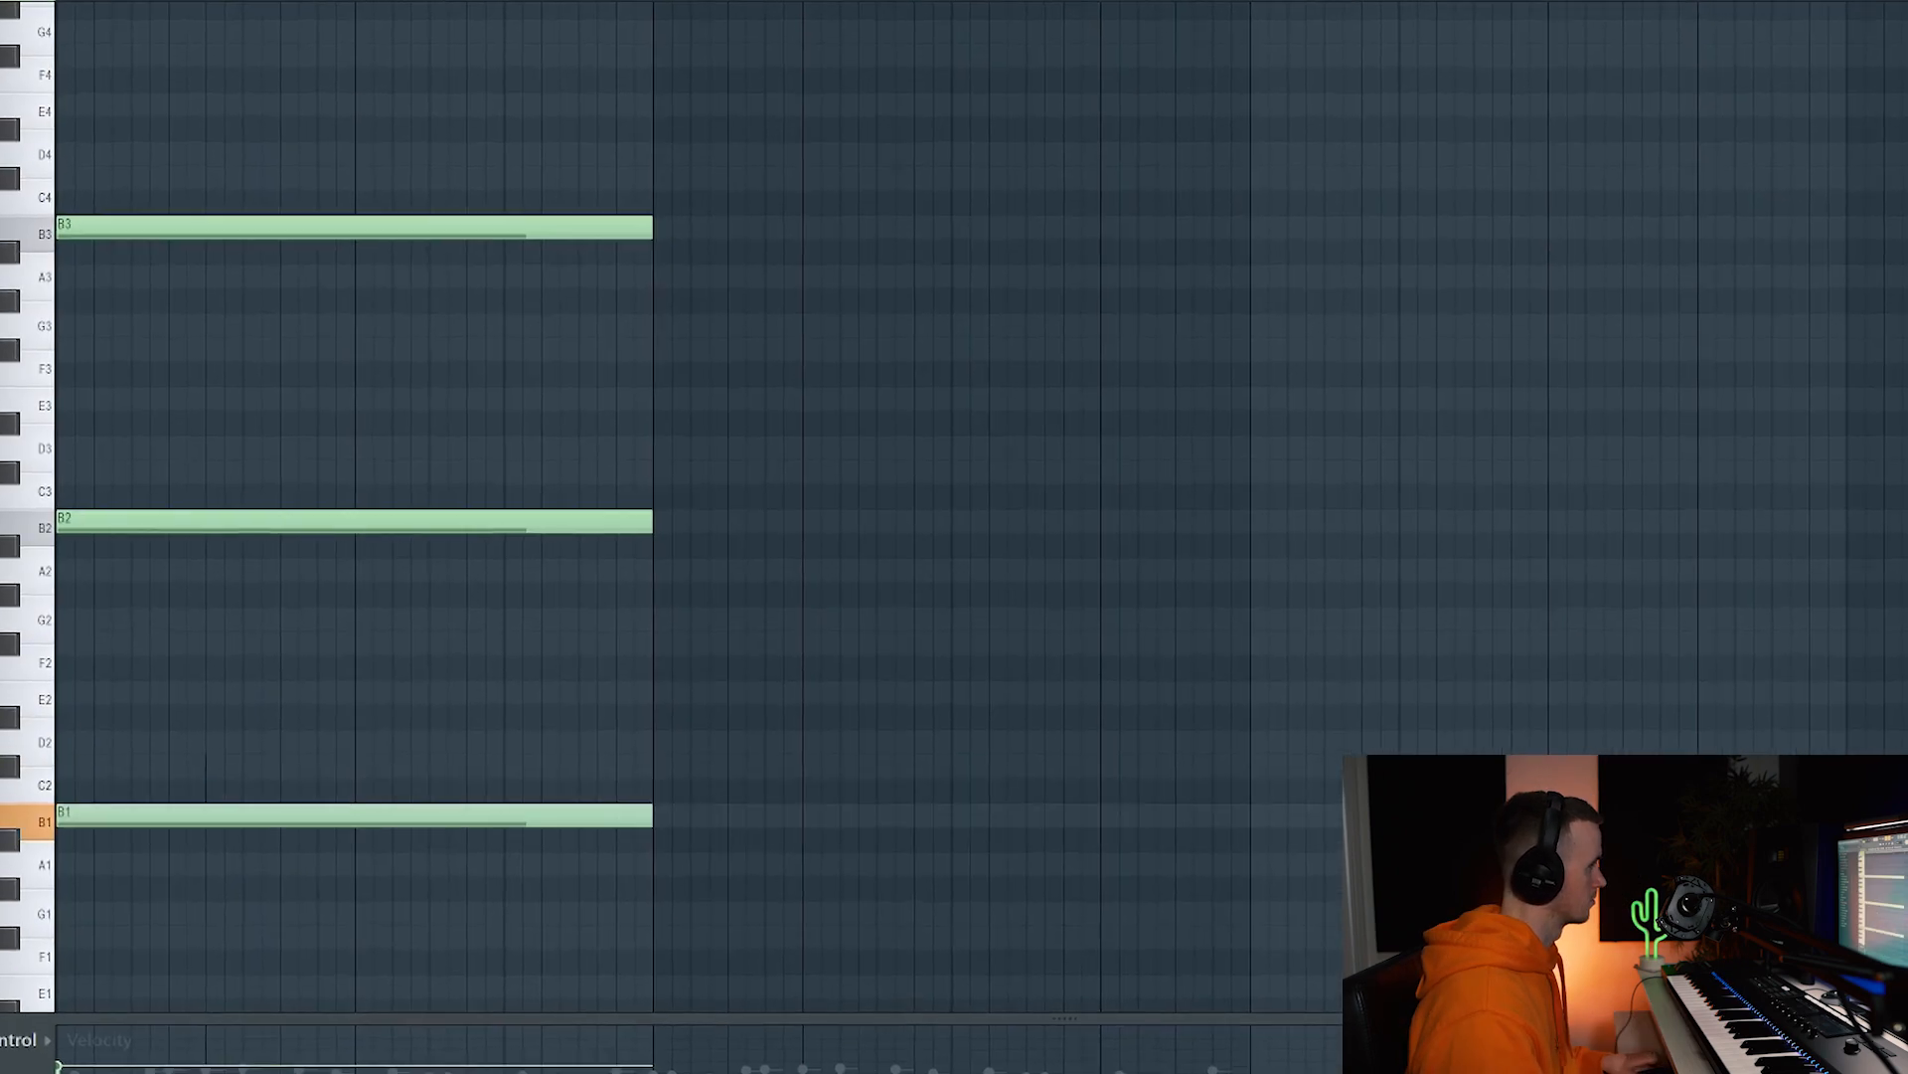
pyautogui.scroll(-3, 304, 546)
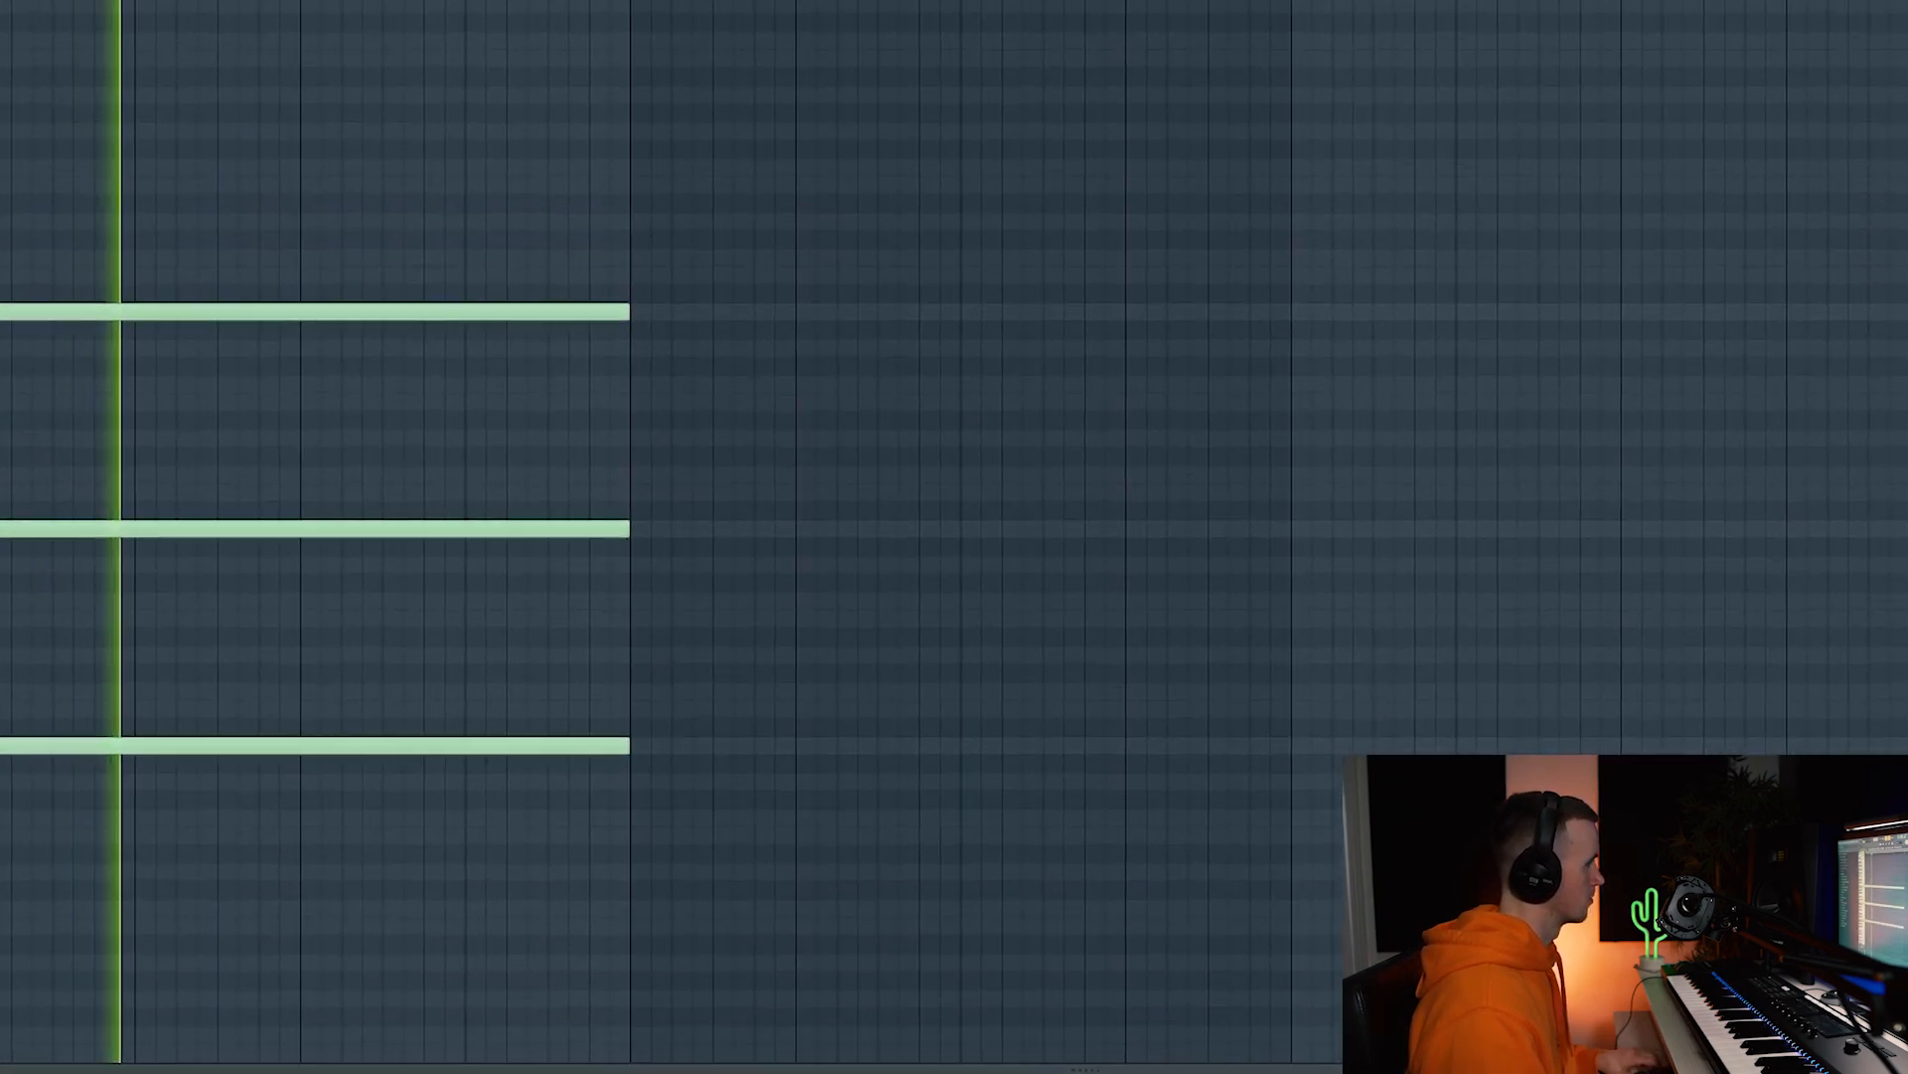
pyautogui.hotkey('ctrl', 'a')
pyautogui.hotkey('ctrl', 'b')
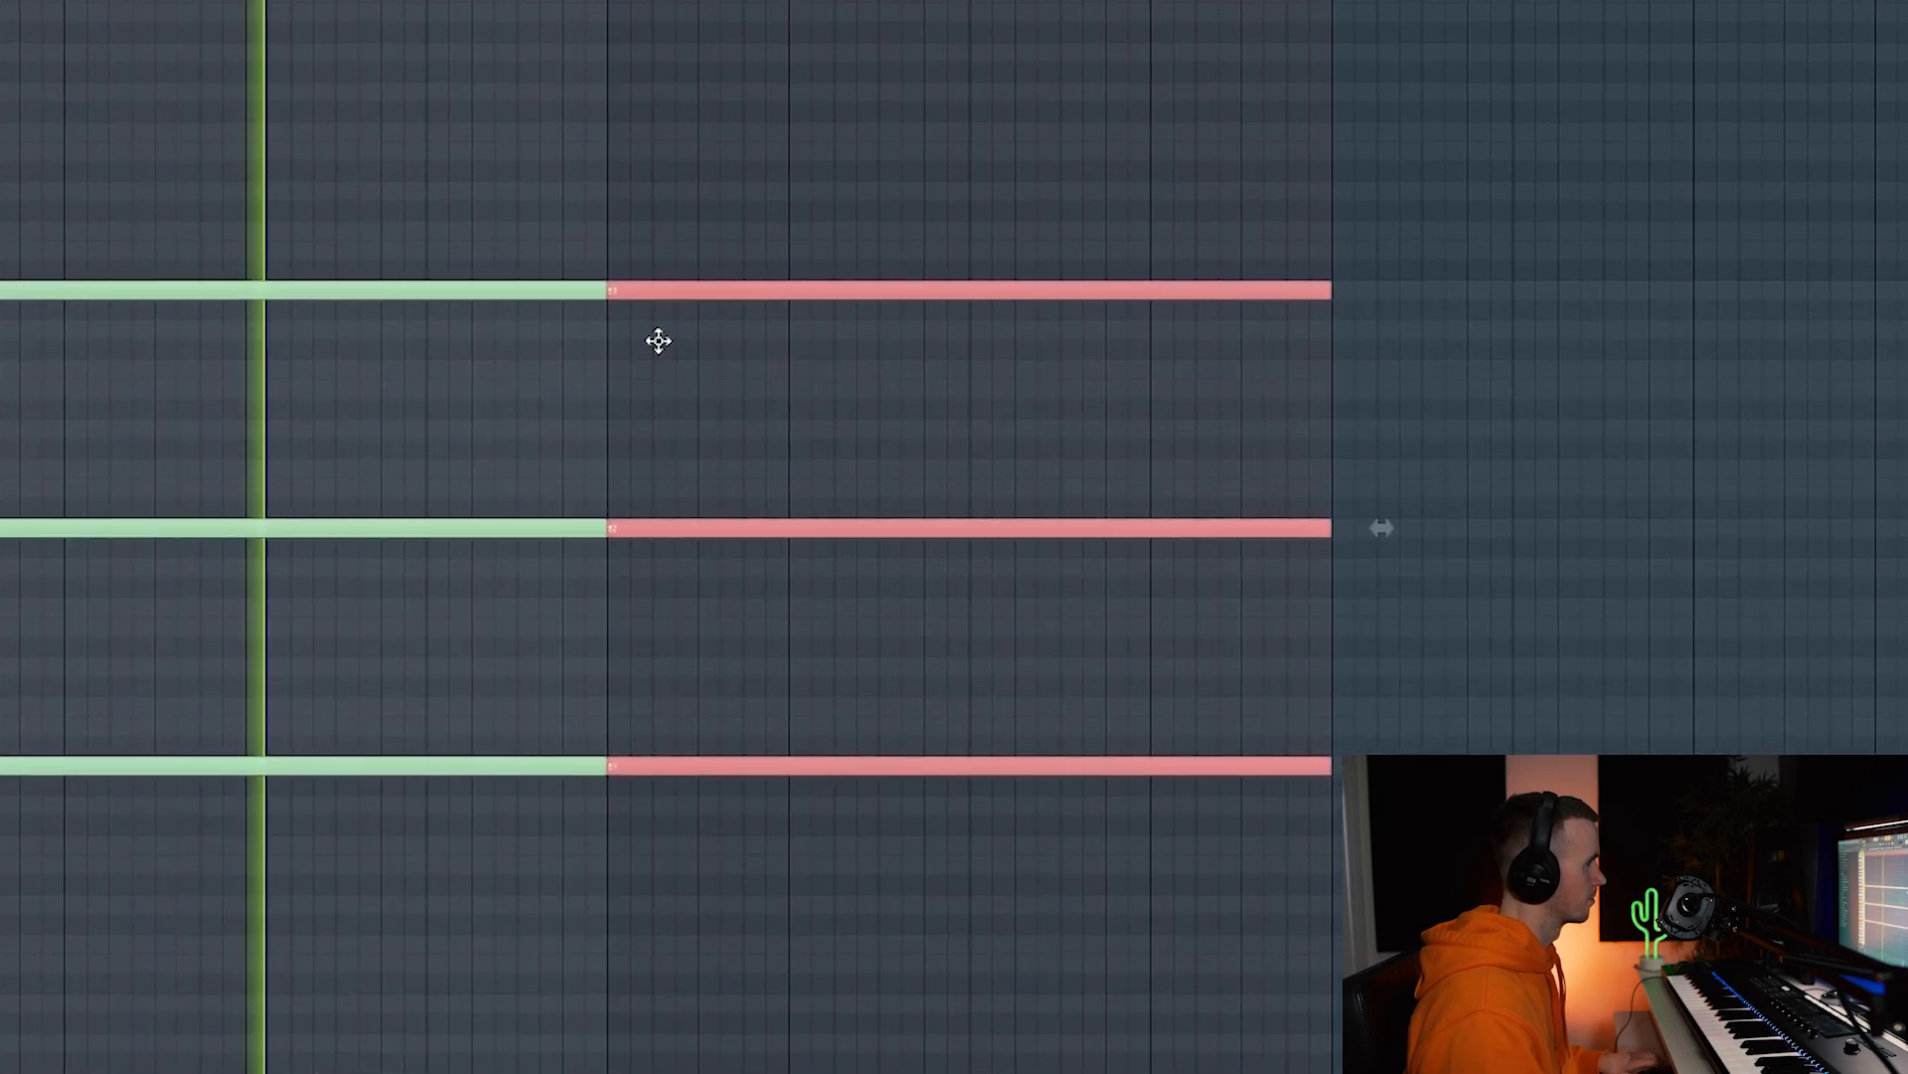
# Randomize the velocity of all the sustained piano notes and close the Piano track's Fruity Parametric EQ 2.
pyautogui.hotkey('ctrl', 'a')
pyautogui.hotkey('alt', 'r')
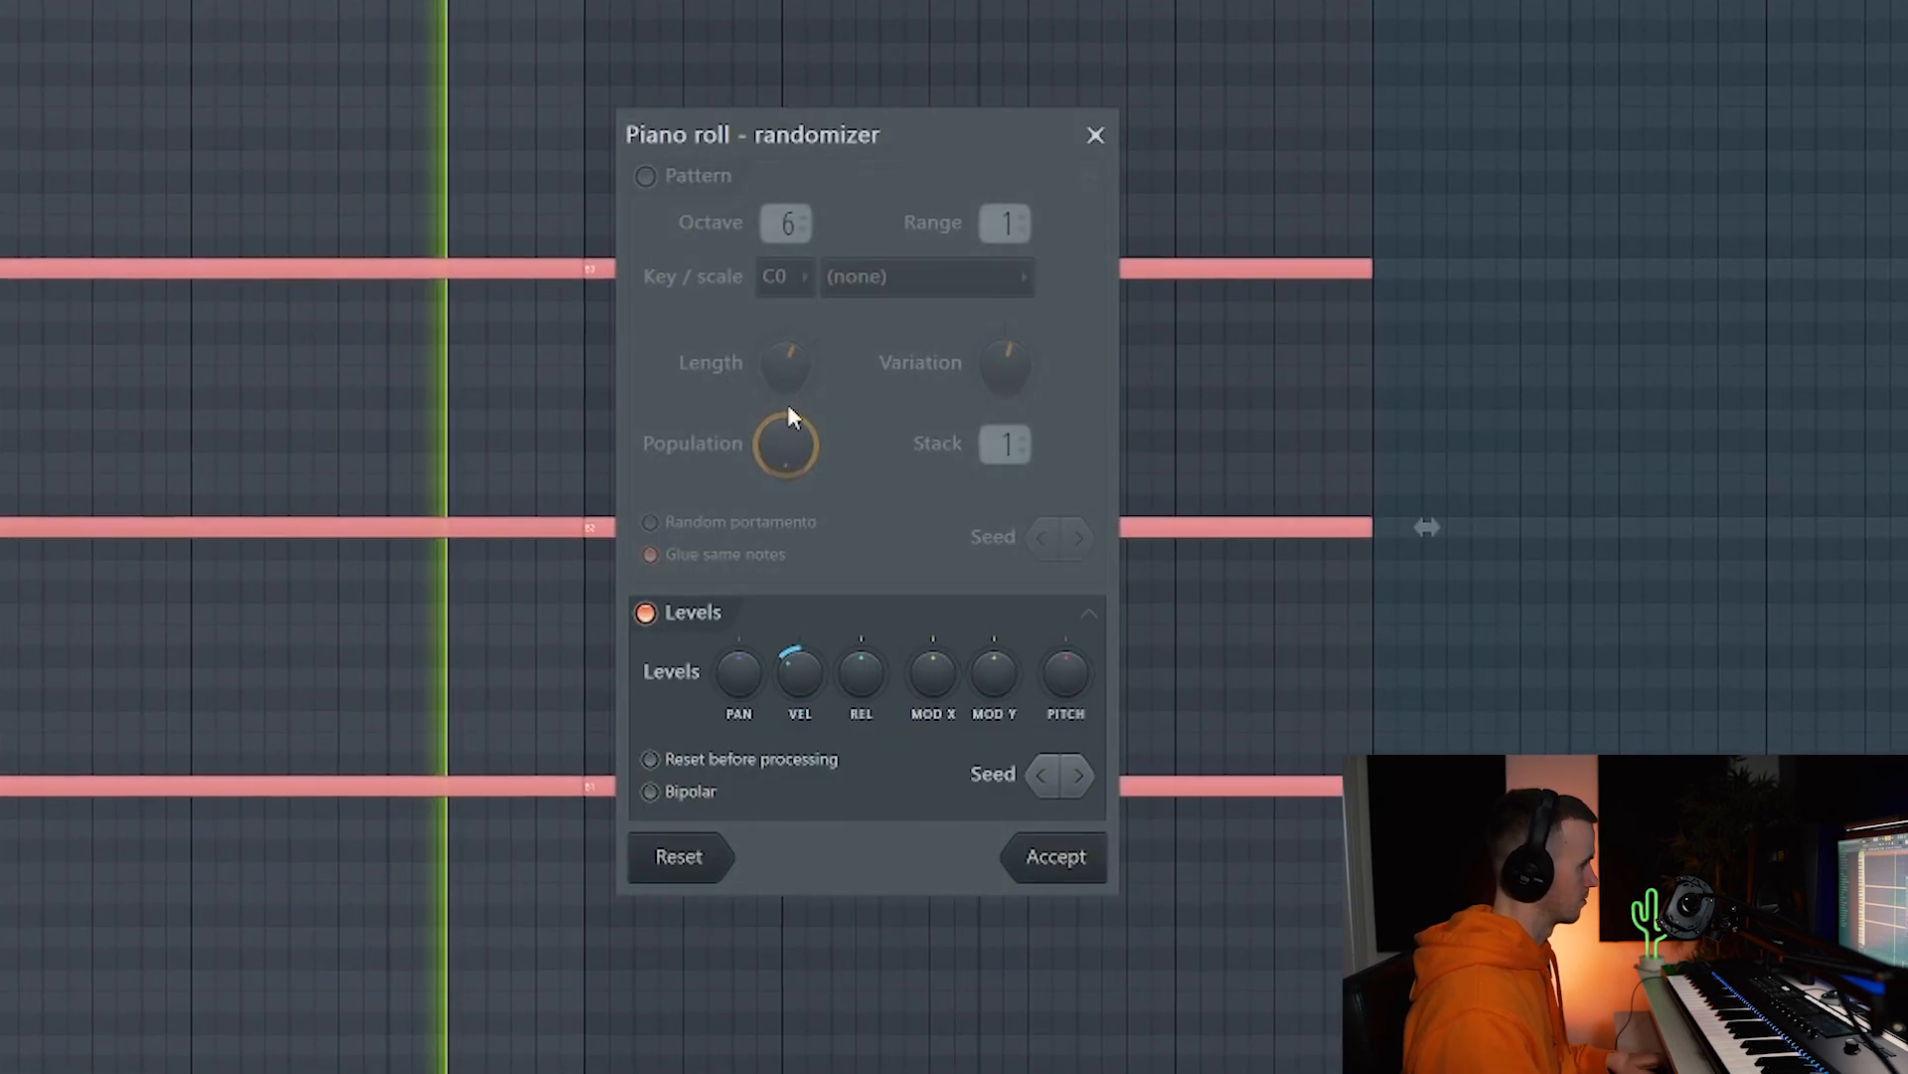
pyautogui.moveTo(804, 671); pyautogui.dragTo(804, 658)
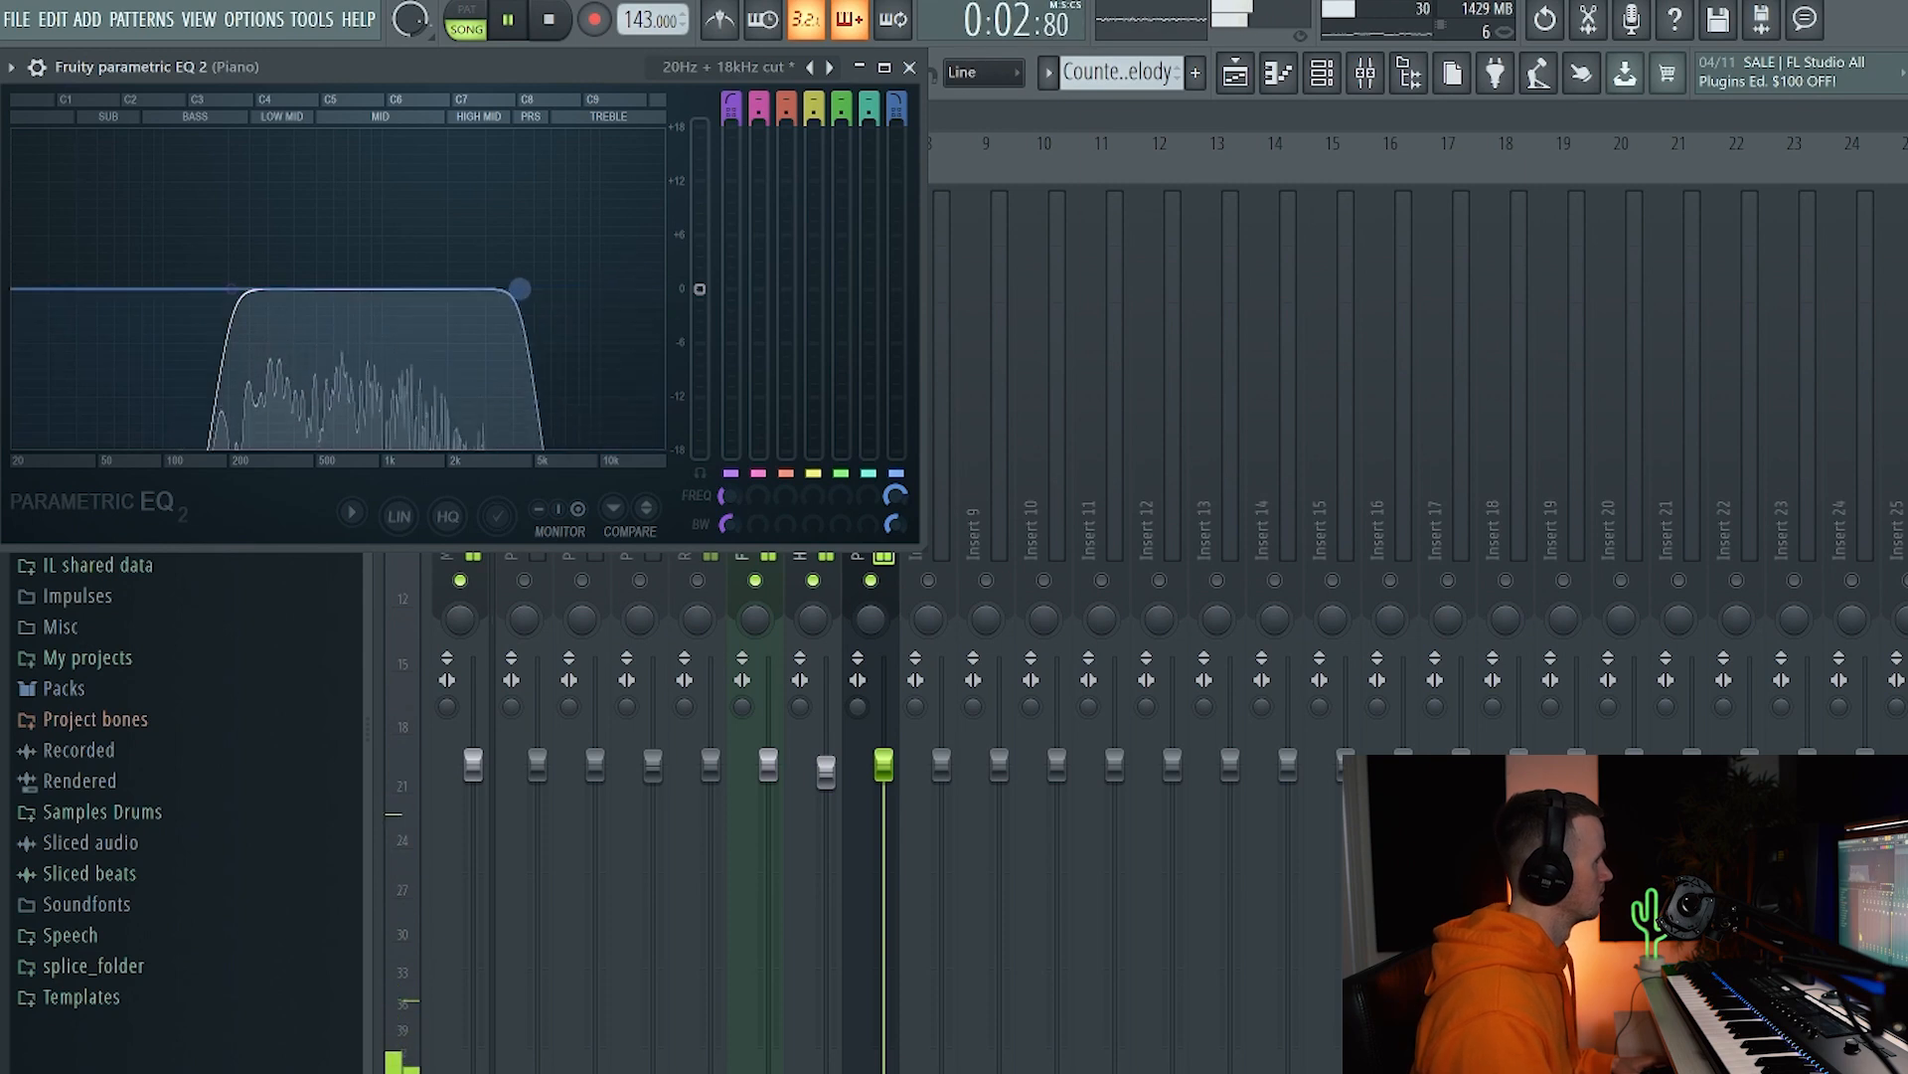
pyautogui.click(911, 68)
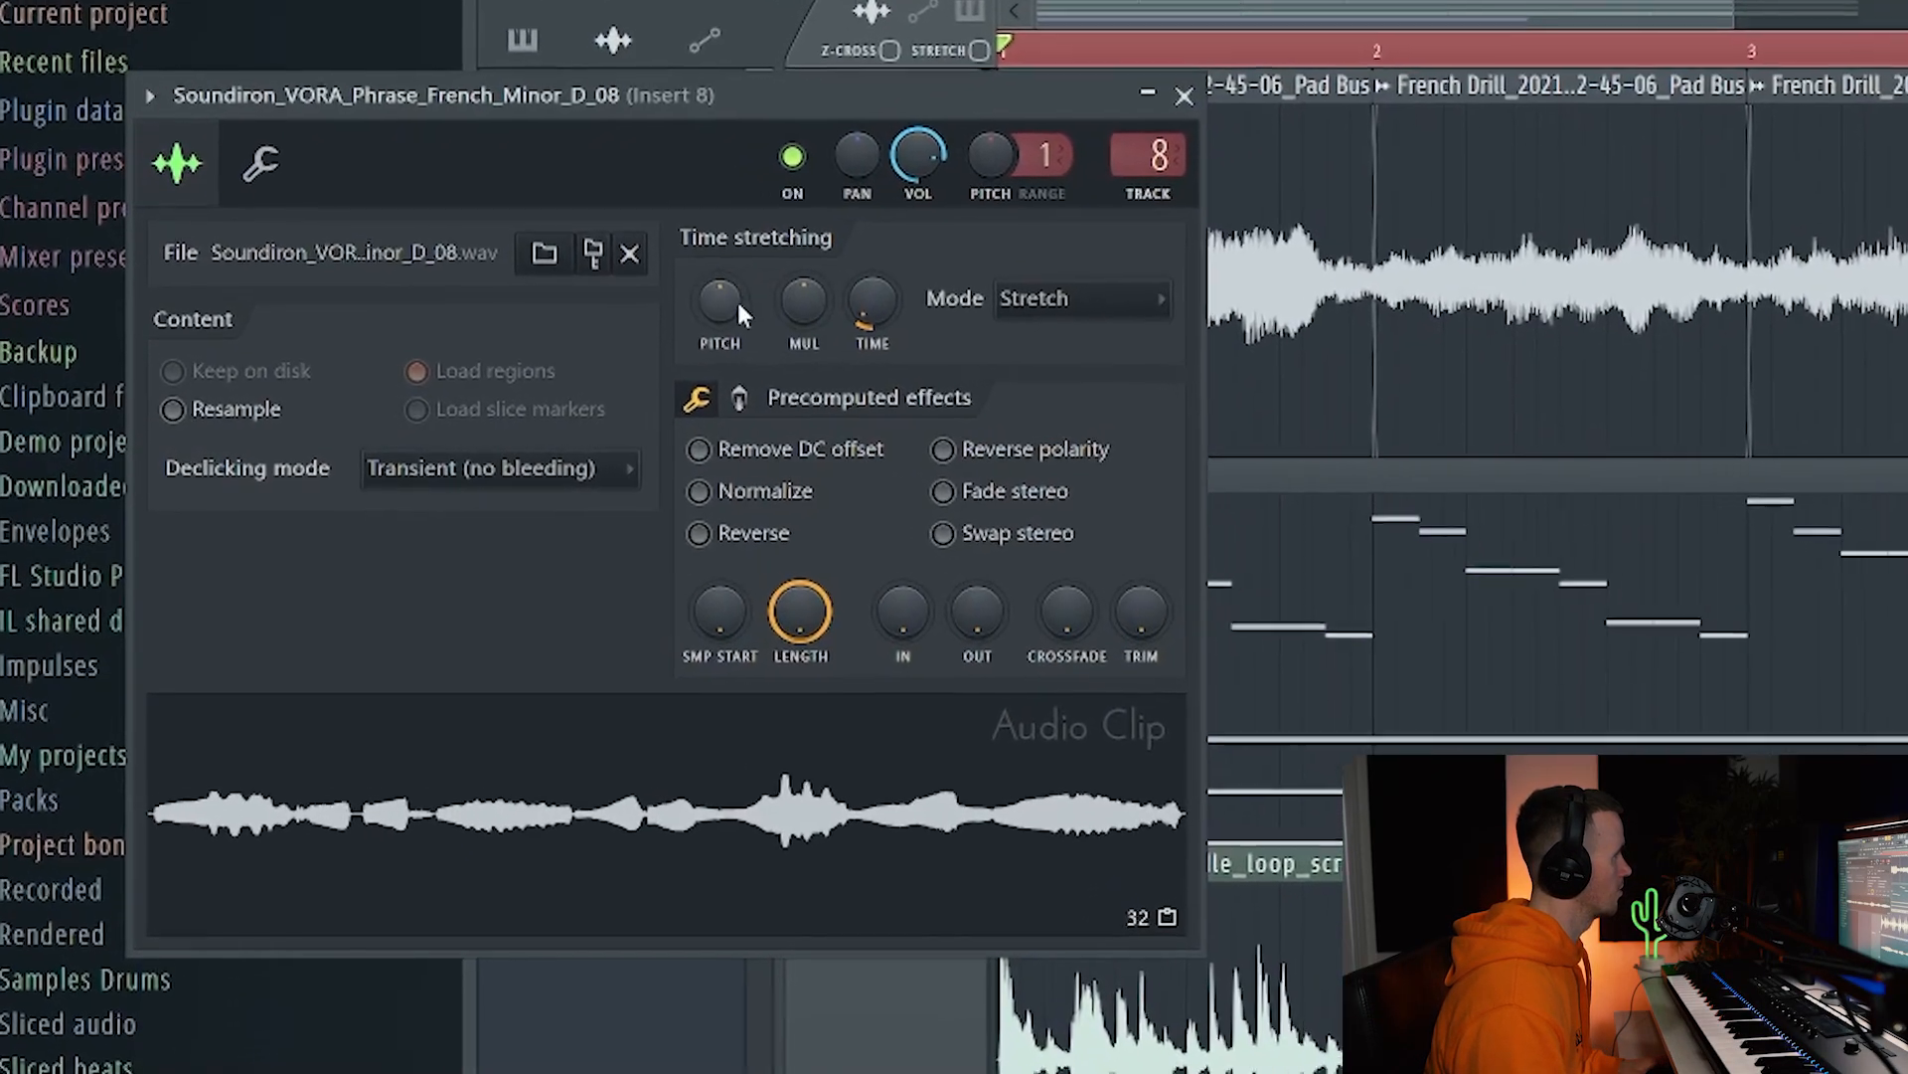
# Lower the time-stretching pitch of the Soundiron VORA French phrase and set its channel pitch range to 12.
pyautogui.moveTo(736, 298); pyautogui.dragTo(737, 338)
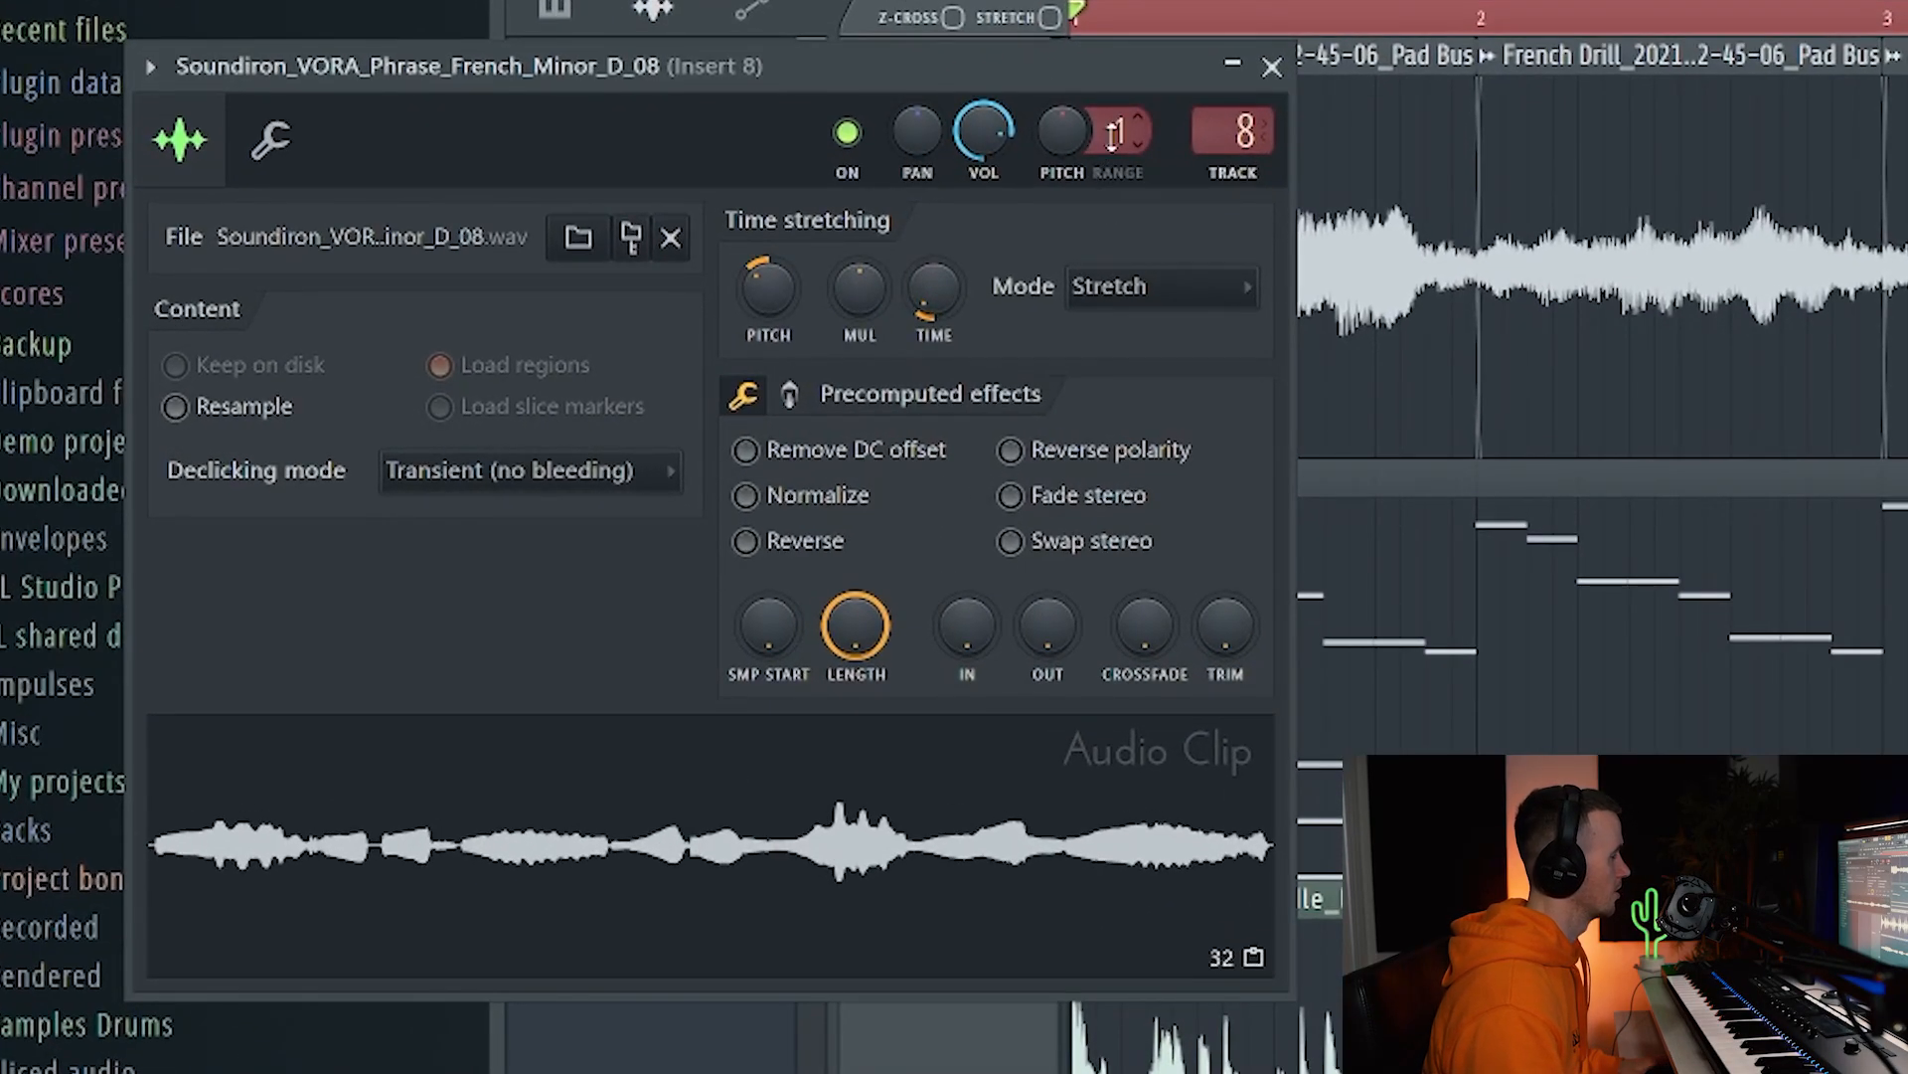
pyautogui.moveTo(1123, 145); pyautogui.dragTo(1123, 114)
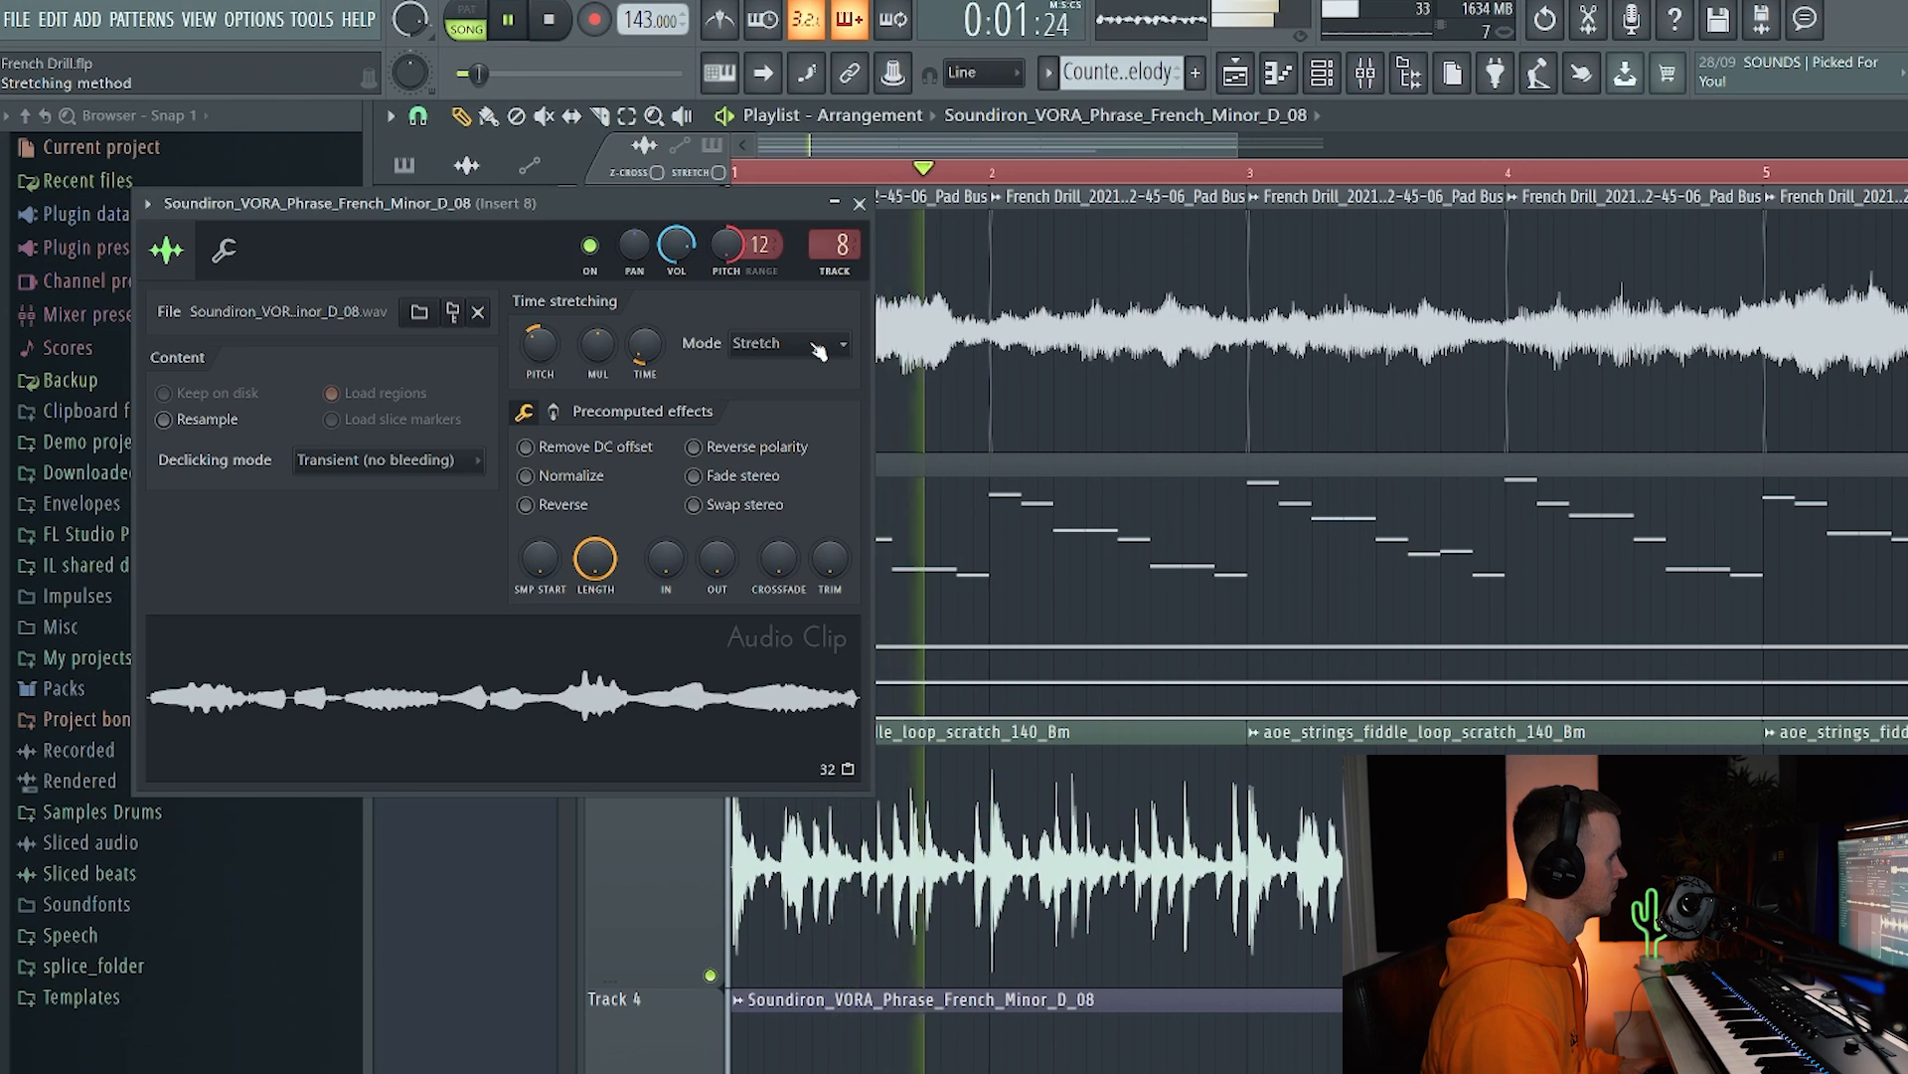
pyautogui.click(860, 204)
pyautogui.press('space')
# Set the ValhallaVintageVerb mix on mixer Insert 8 to 52% and shorten its decay.
pyautogui.click(1371, 77)
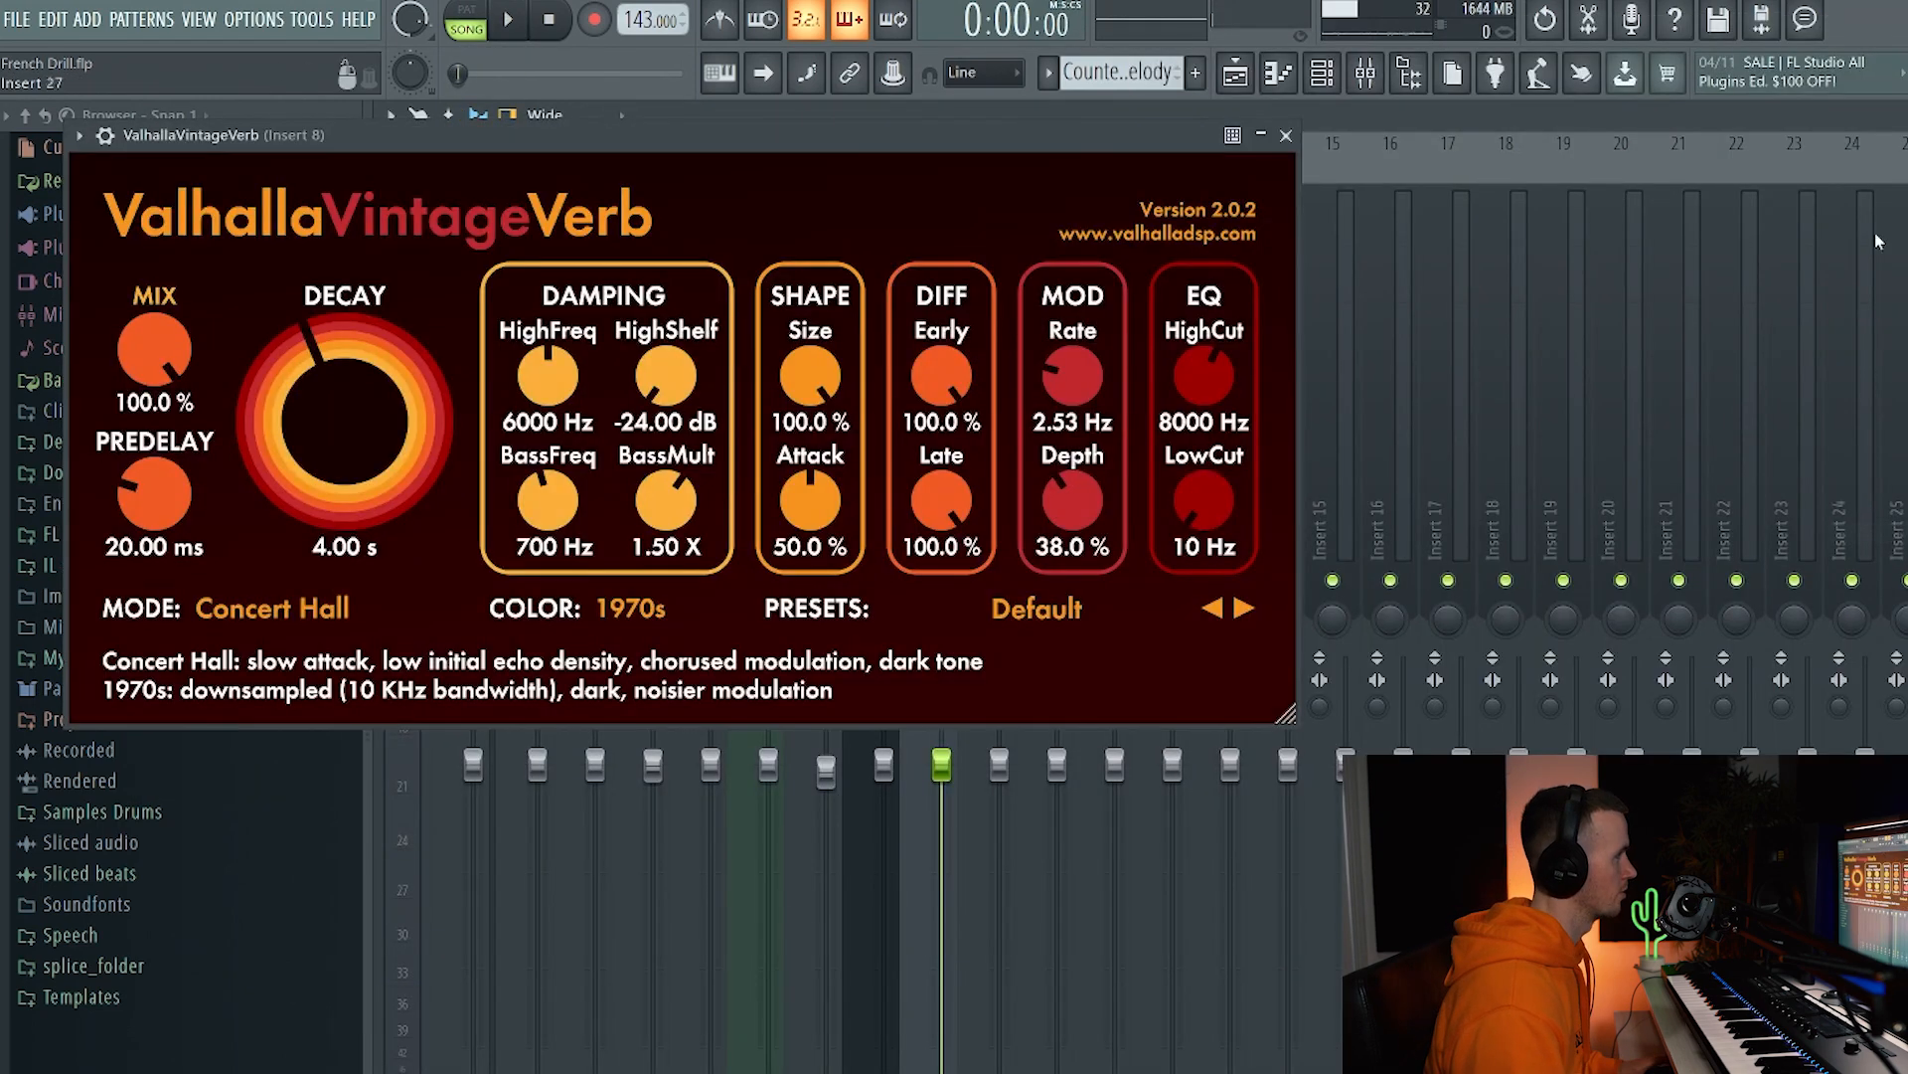
pyautogui.moveTo(154, 350); pyautogui.dragTo(187, 434)
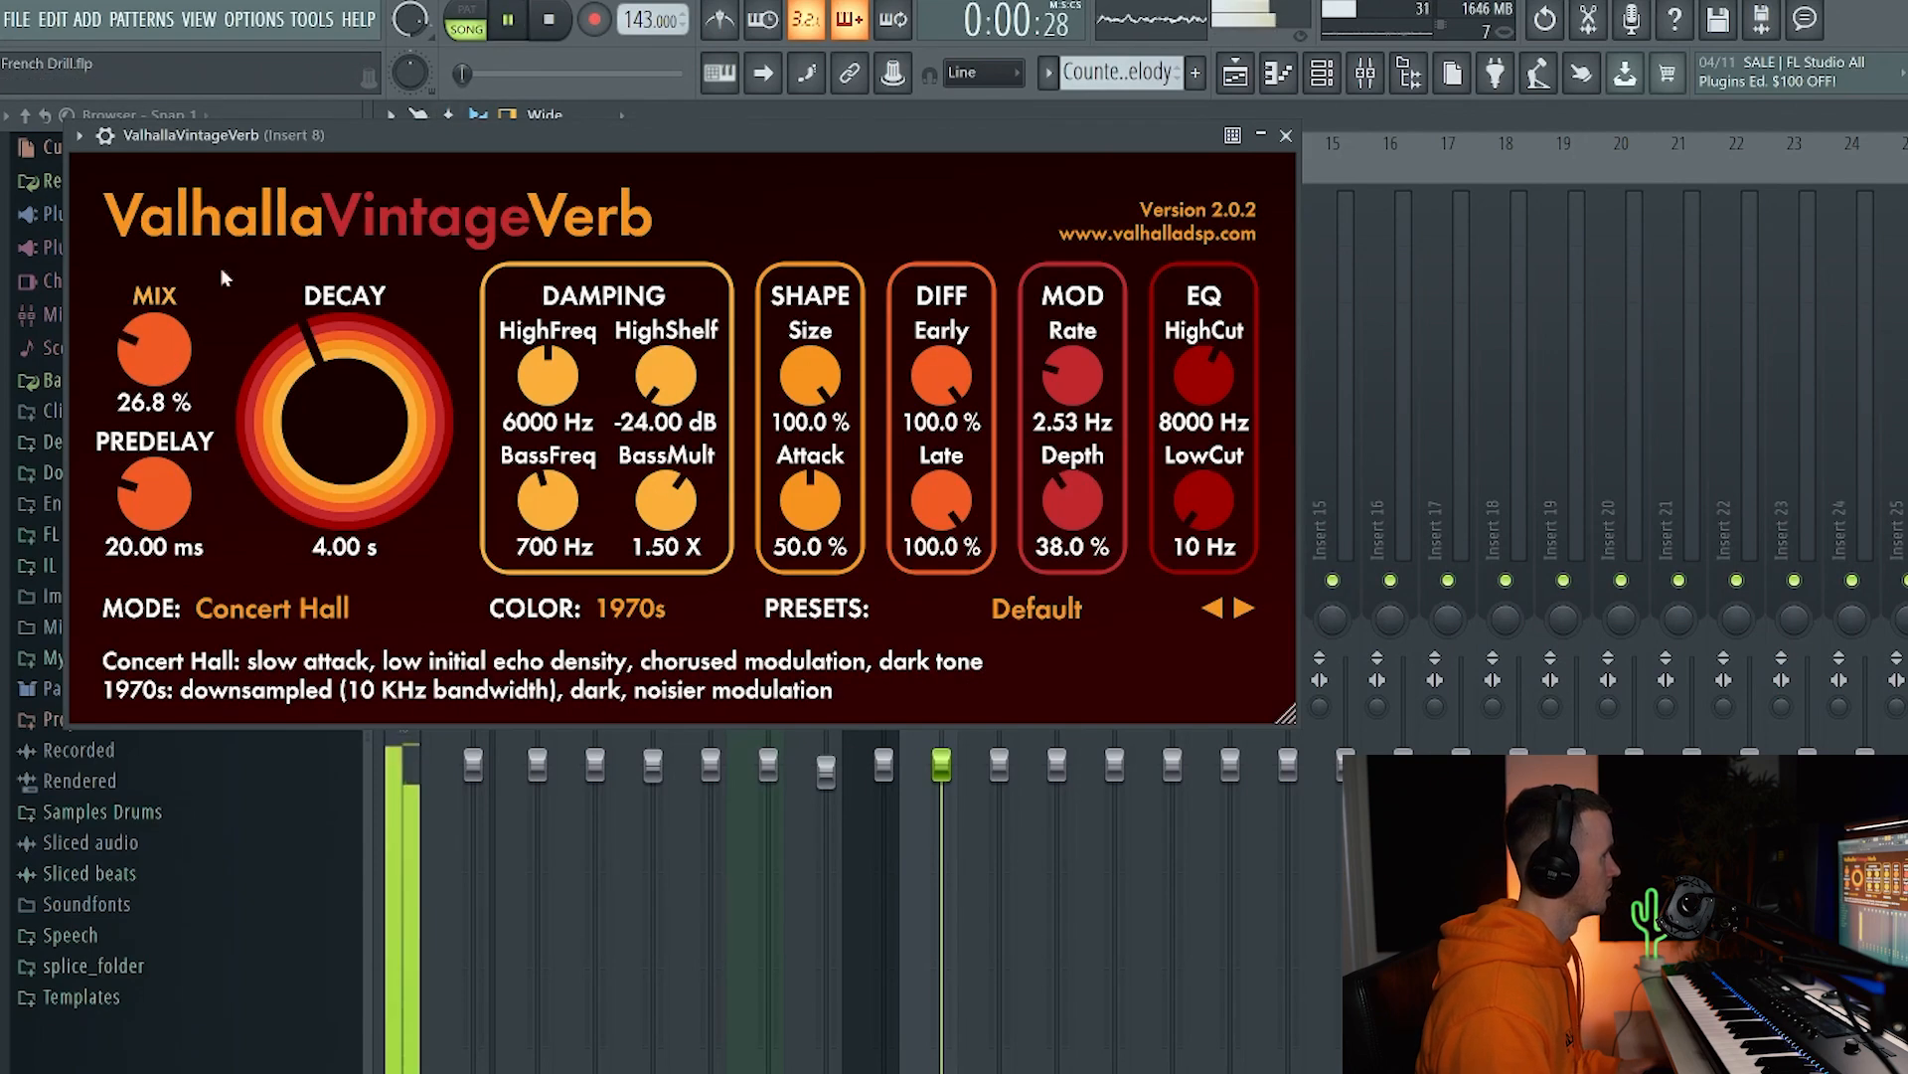
pyautogui.moveTo(164, 350); pyautogui.dragTo(173, 278)
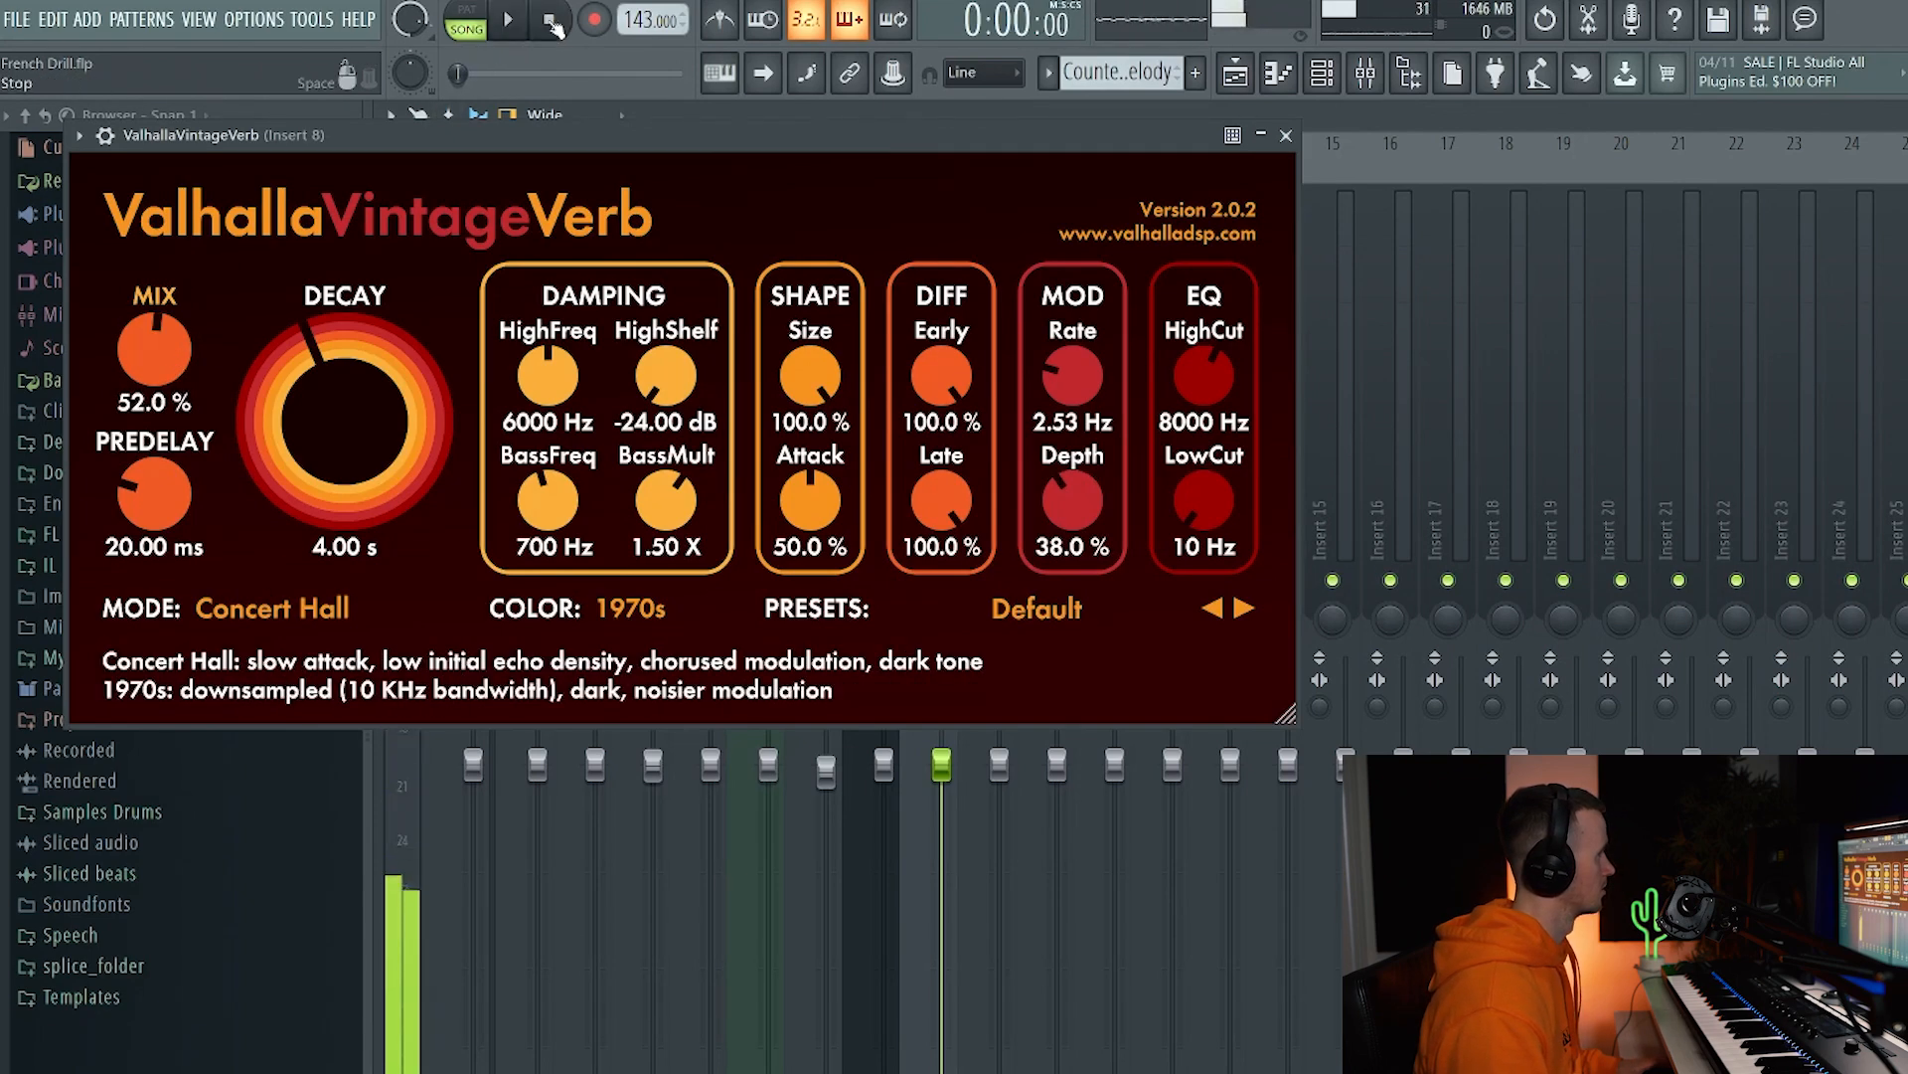
pyautogui.moveTo(344, 418); pyautogui.dragTo(358, 477)
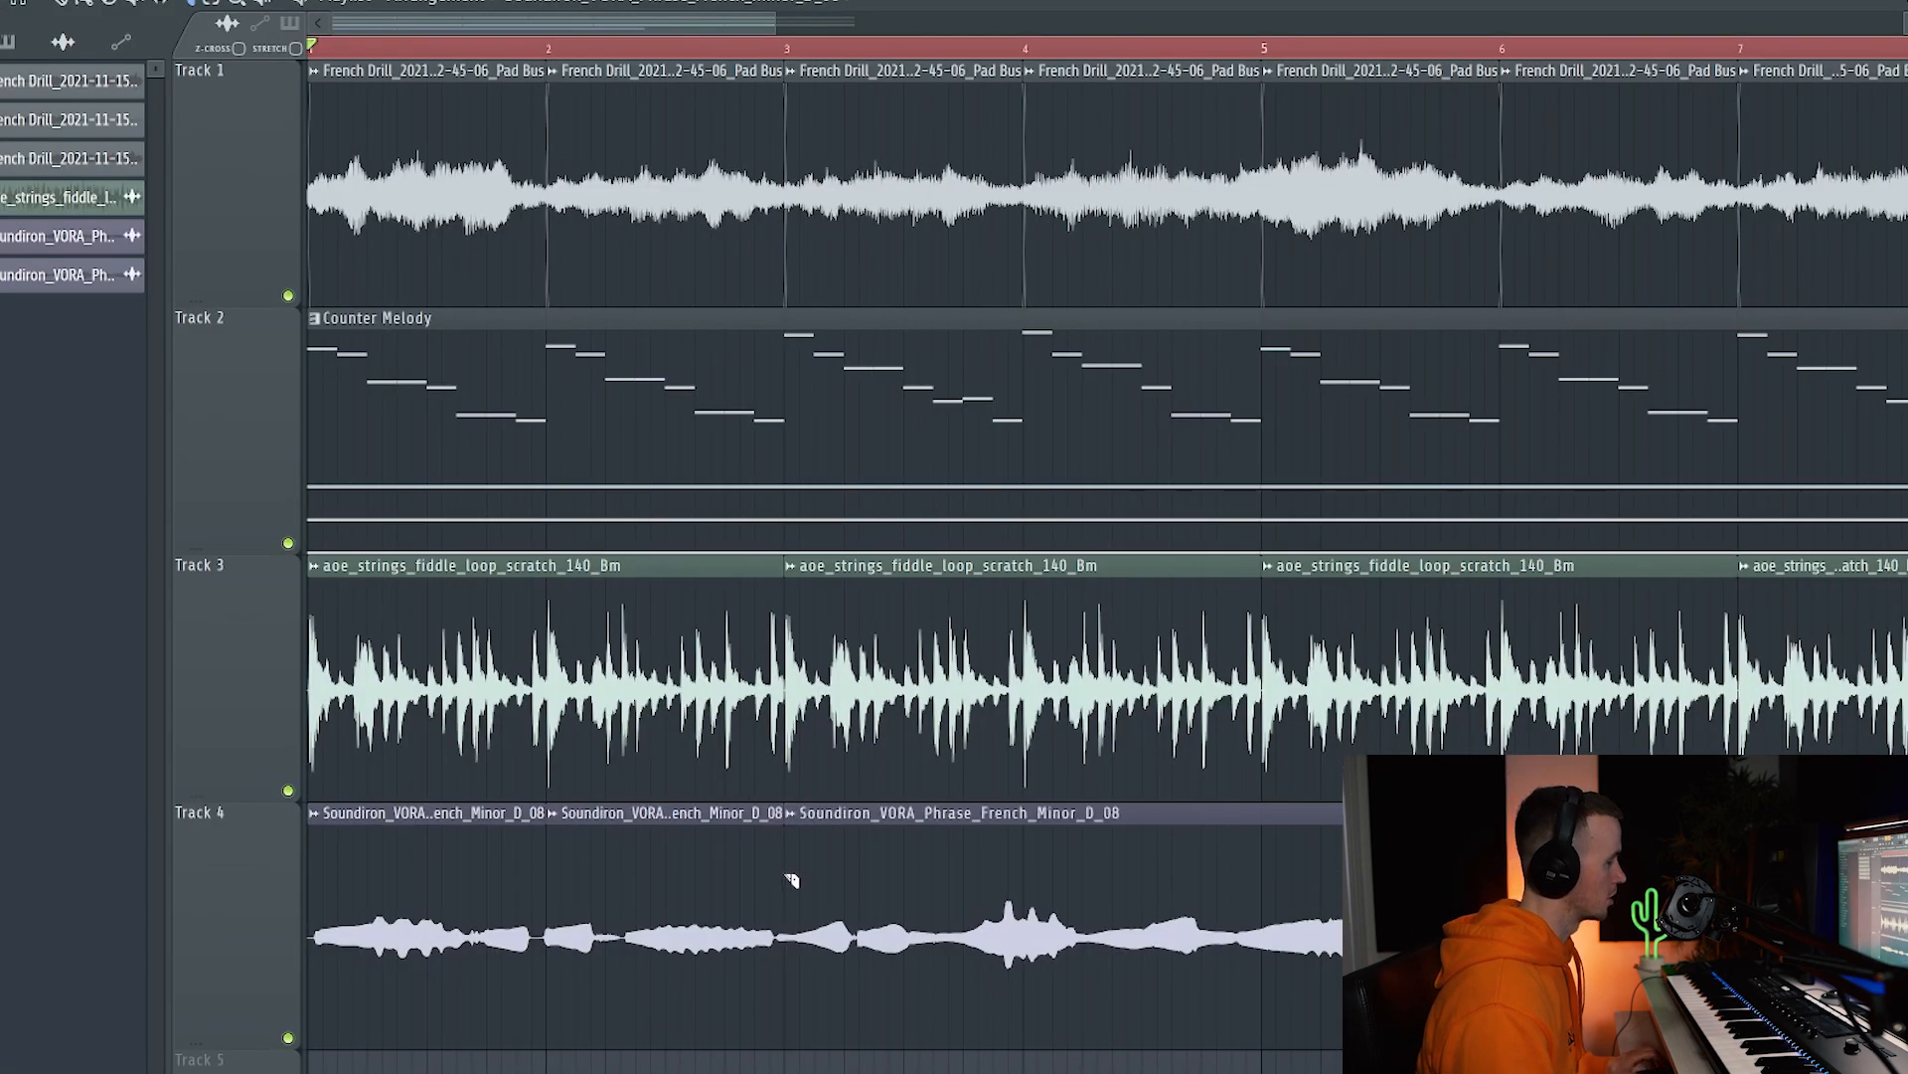
# Mute the bar 2 slice of the vocal phrase on Track 4 and undo a trial deletion of the slice starting at bar 3.
pyautogui.click(631, 874)
pyautogui.press('space')
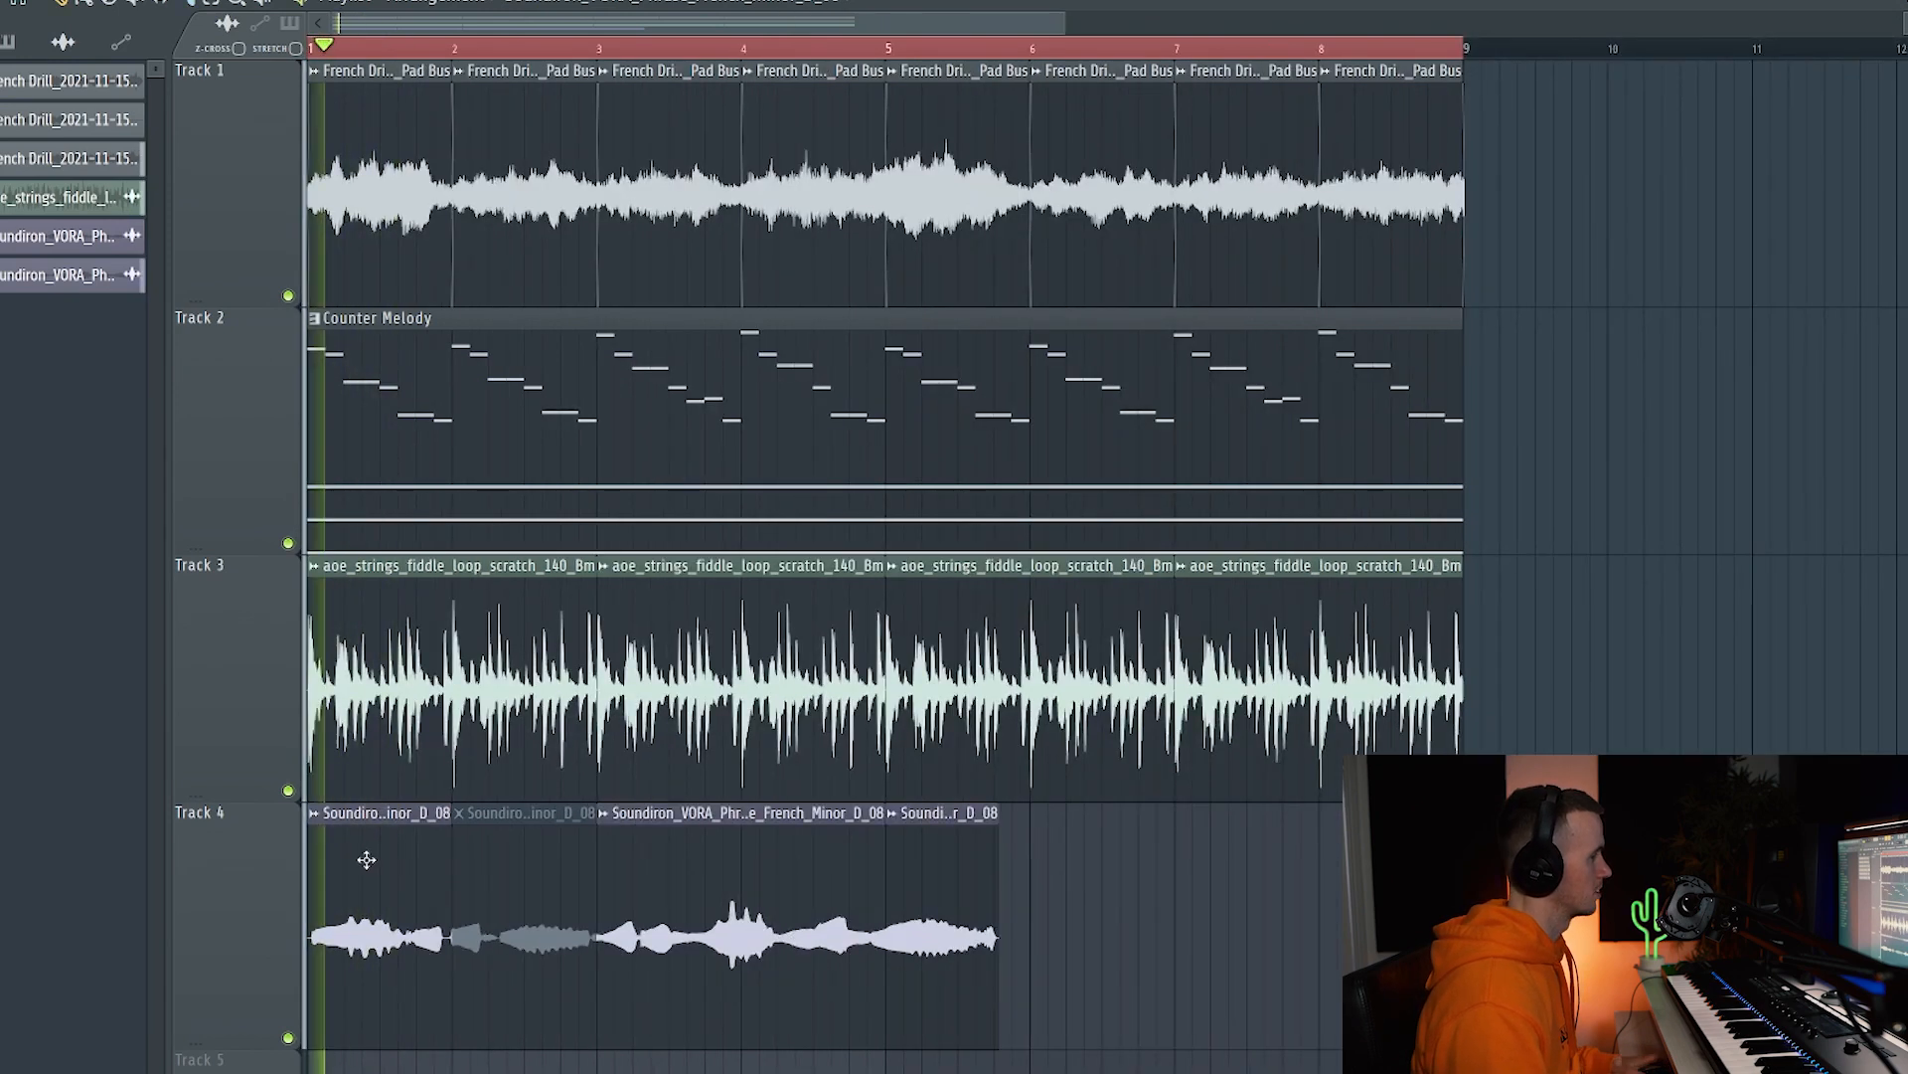
pyautogui.rightClick(688, 891)
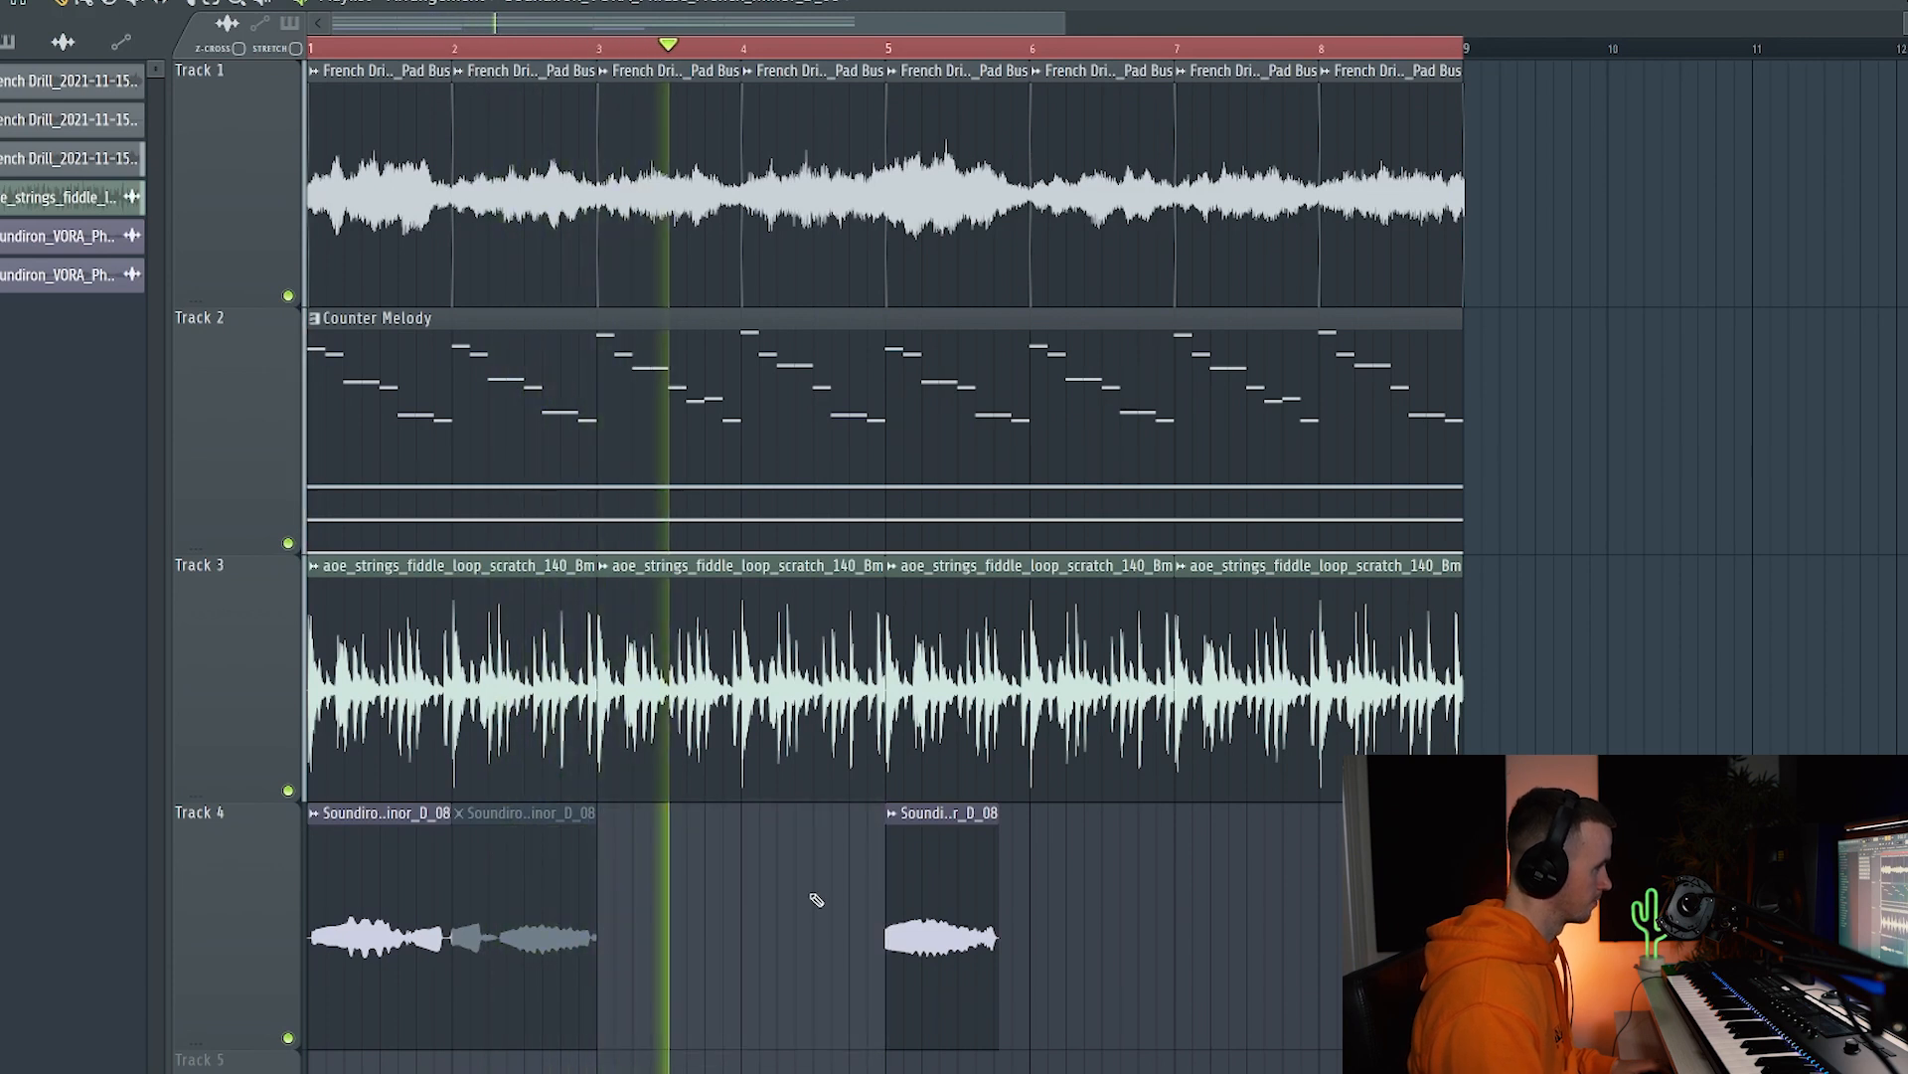
pyautogui.hotkey('ctrl', 'z')
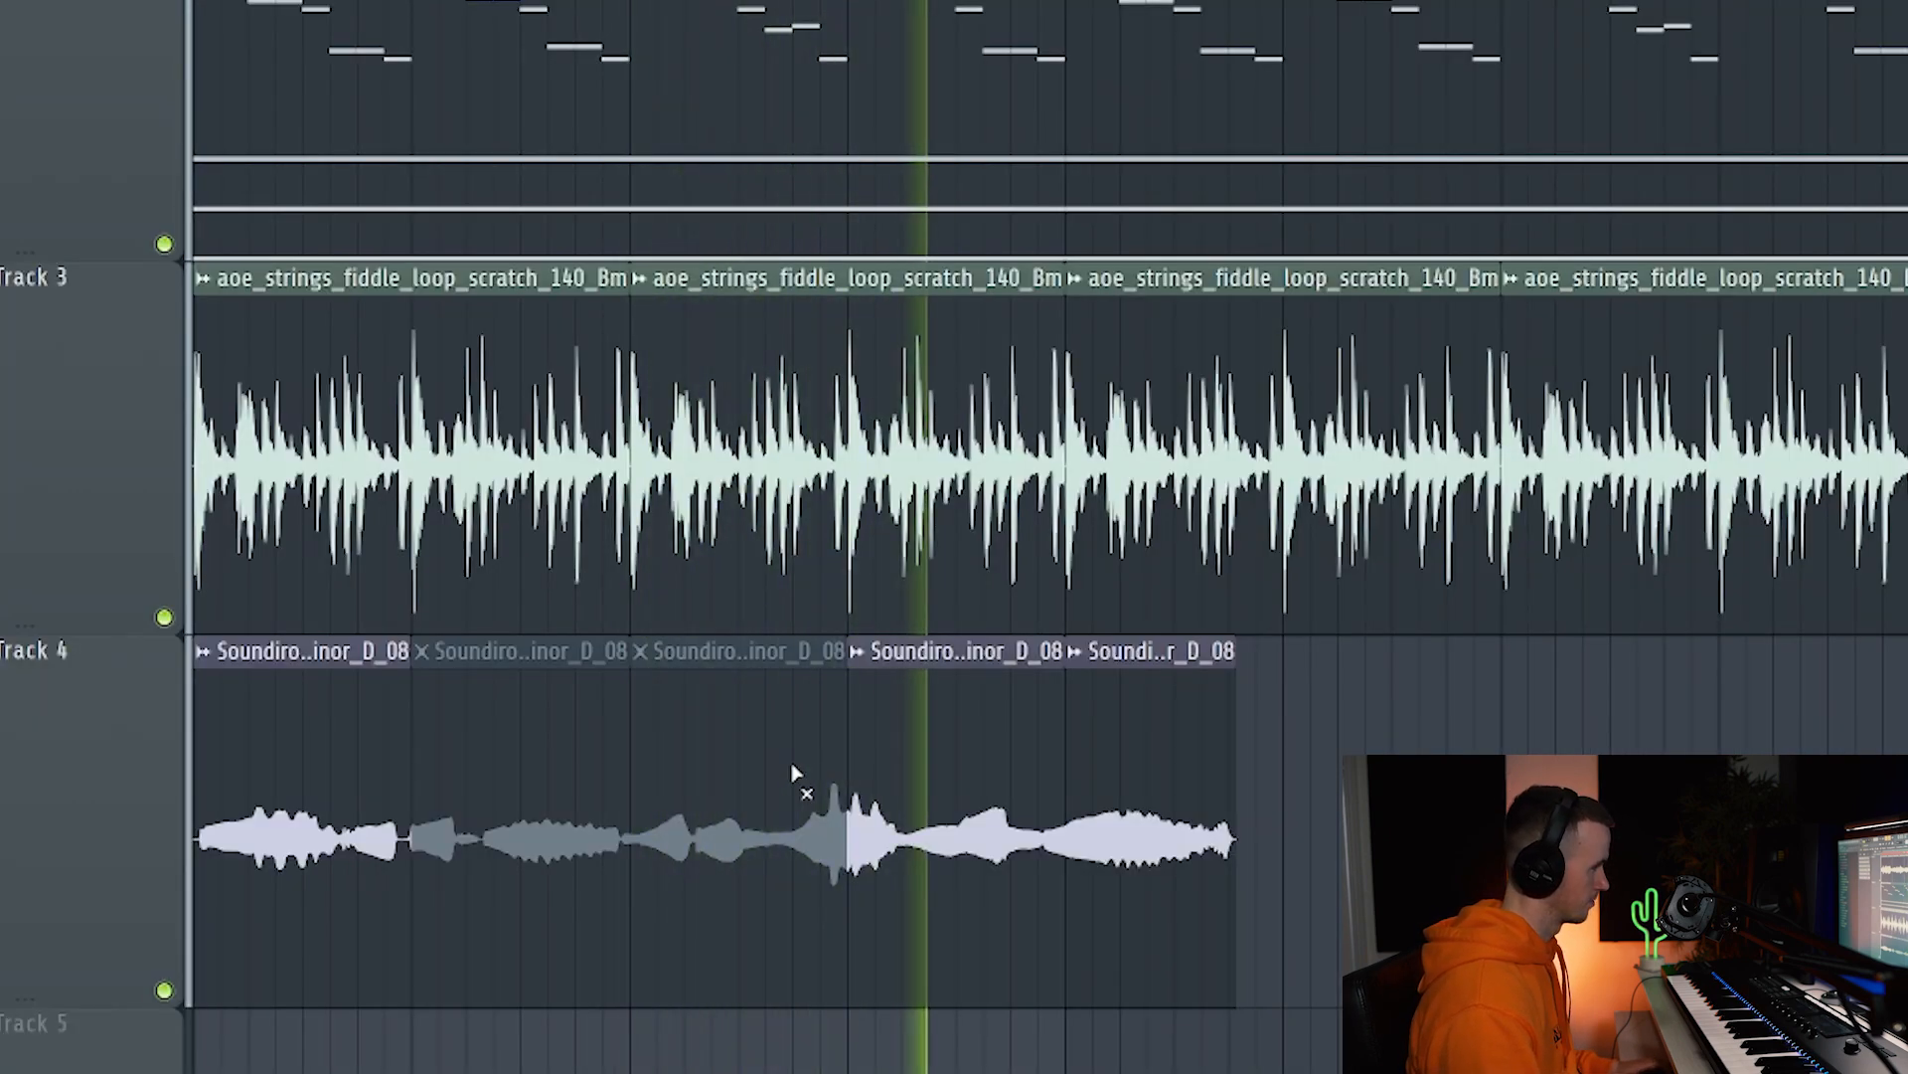
# Unmute the short vocal slice just before bar 4 and remove the leftover slice at bar 5 on Track 4.
pyautogui.scroll(3, 795, 776)
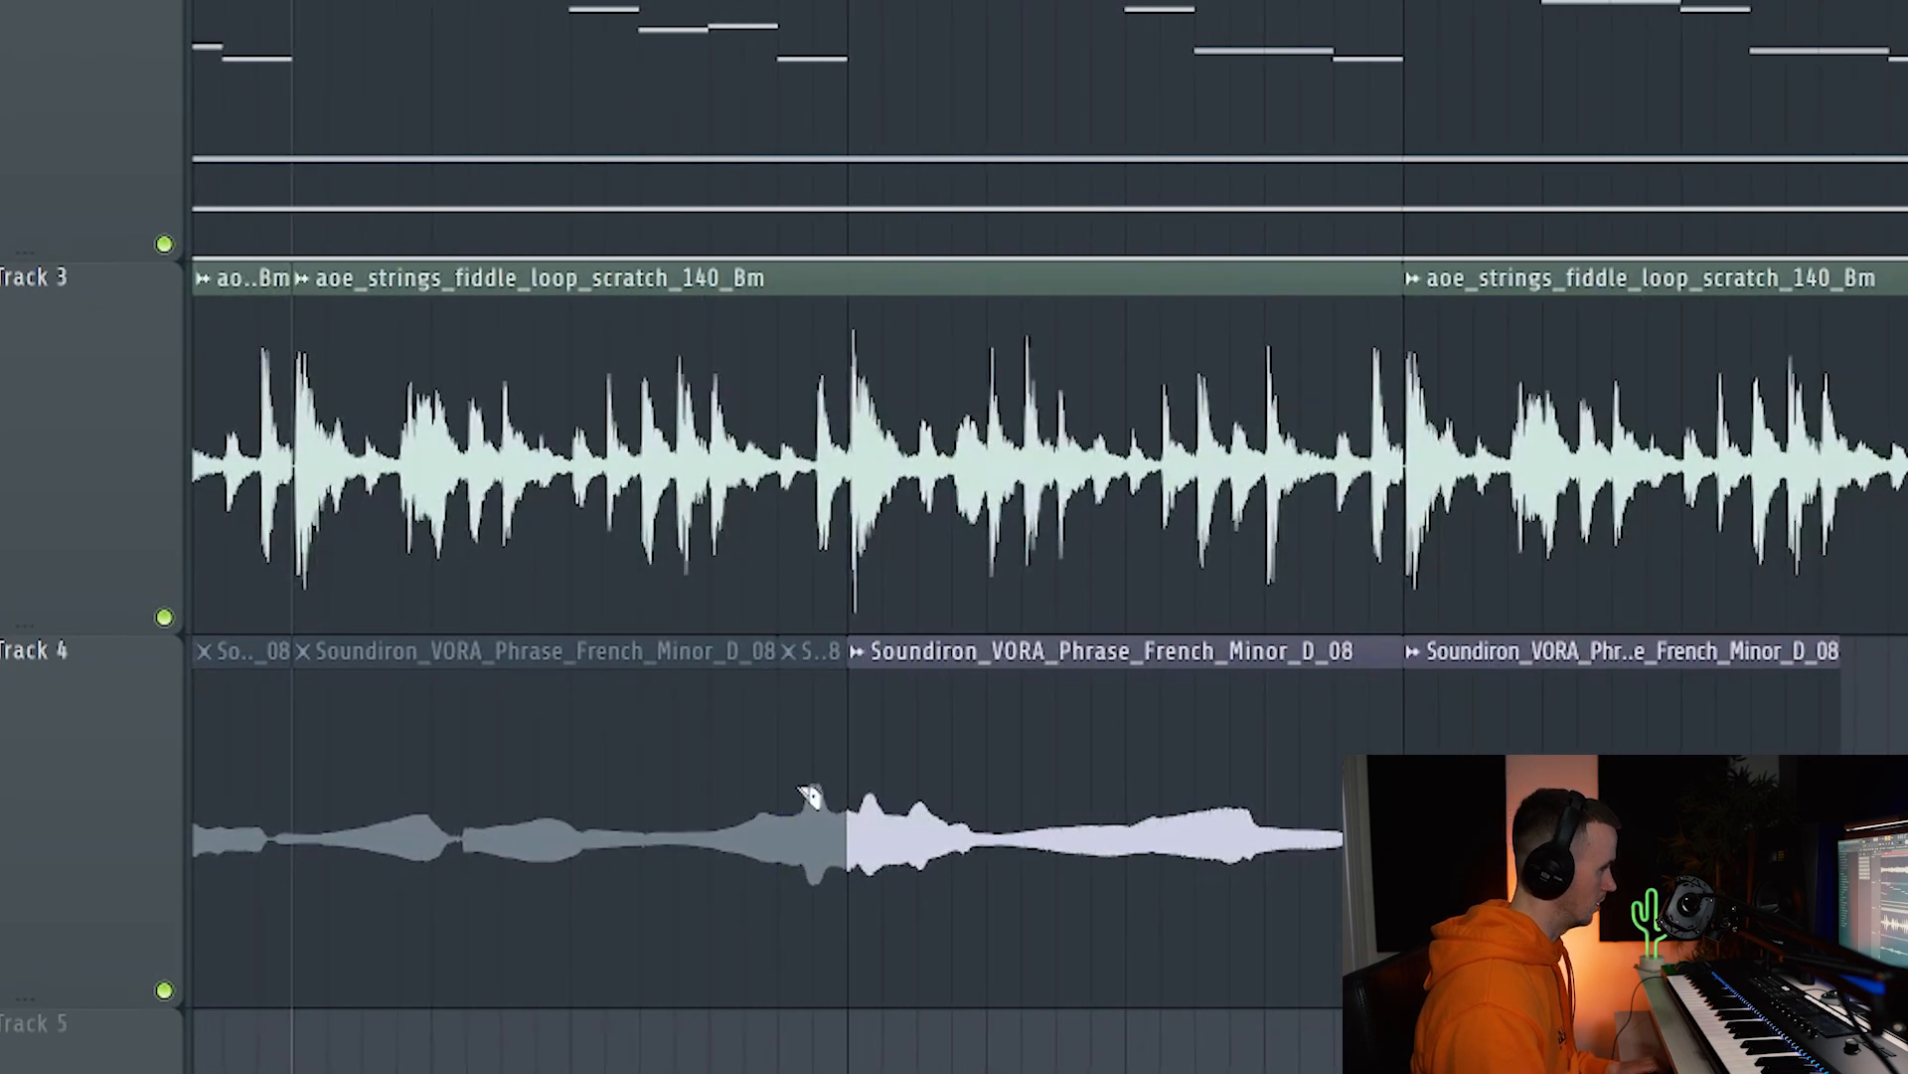
pyautogui.doubleClick(798, 795)
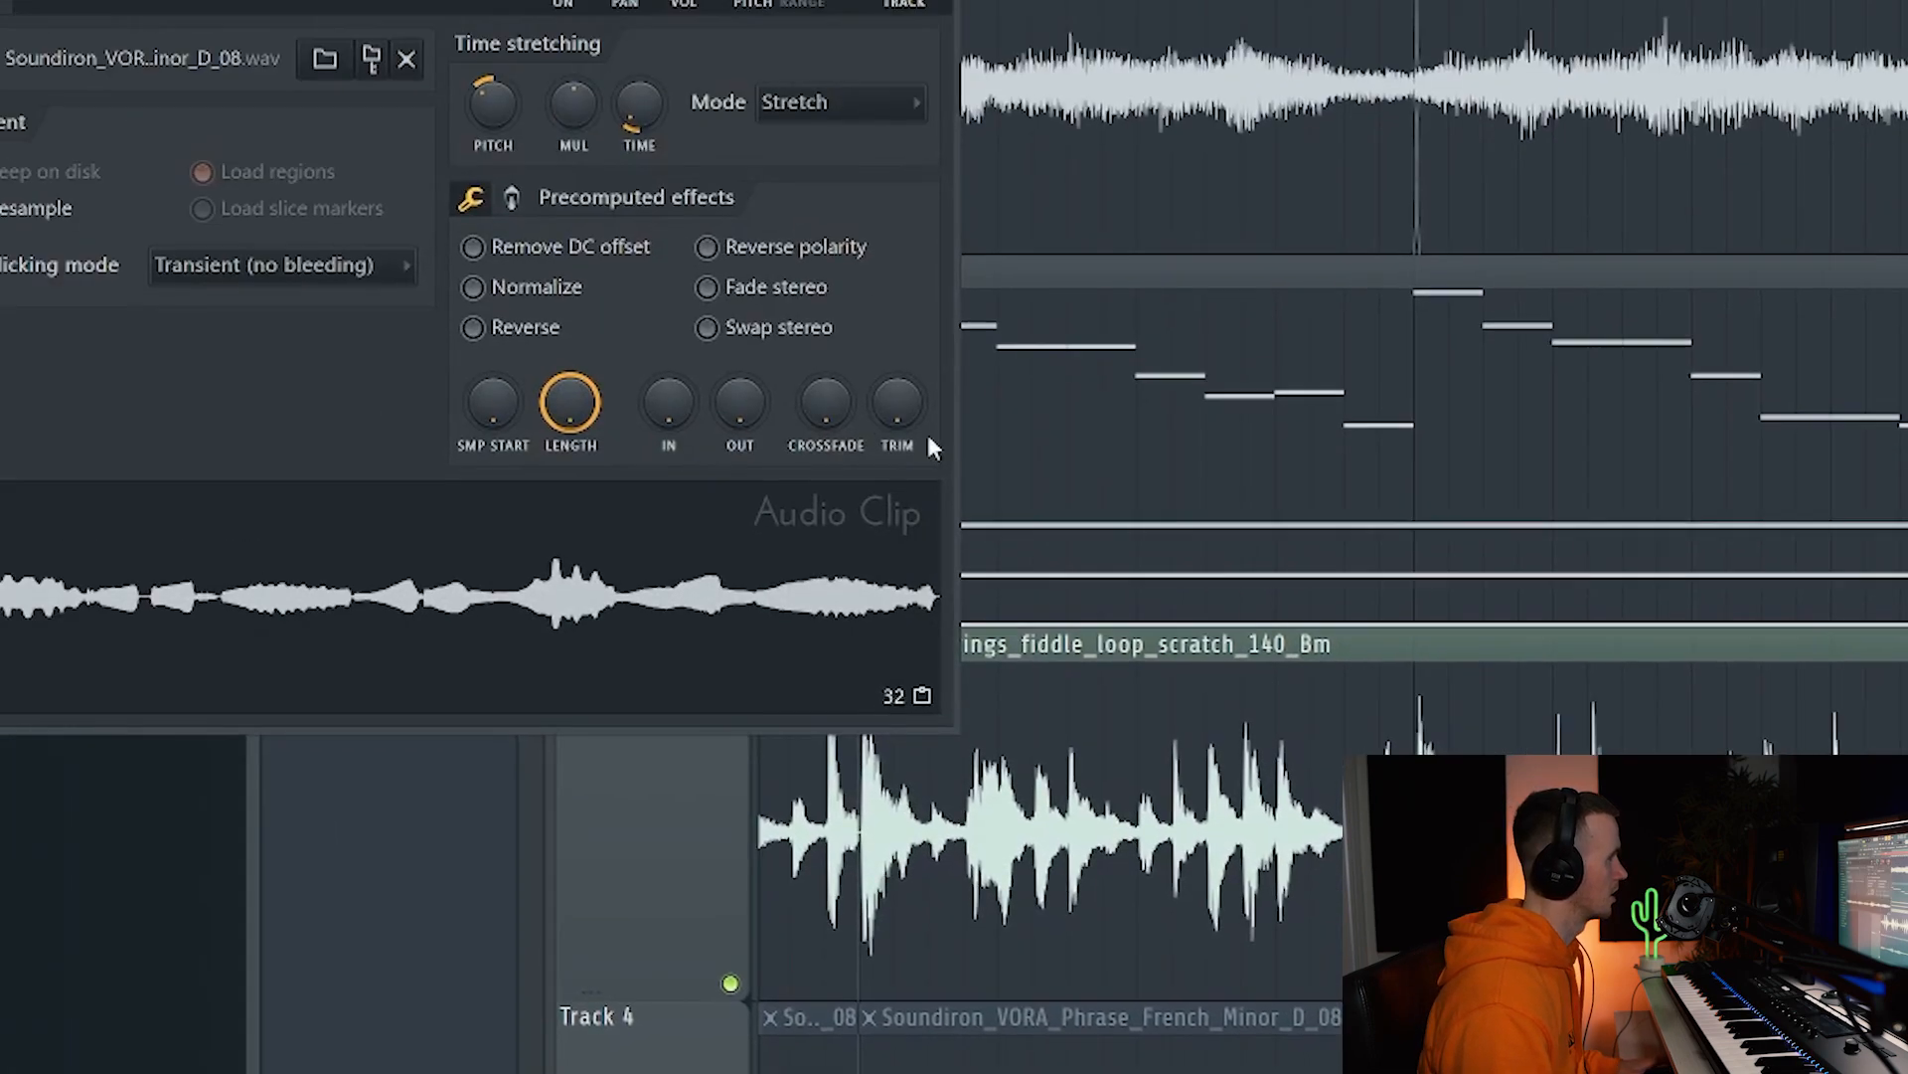
pyautogui.click(513, 433)
pyautogui.click(537, 554)
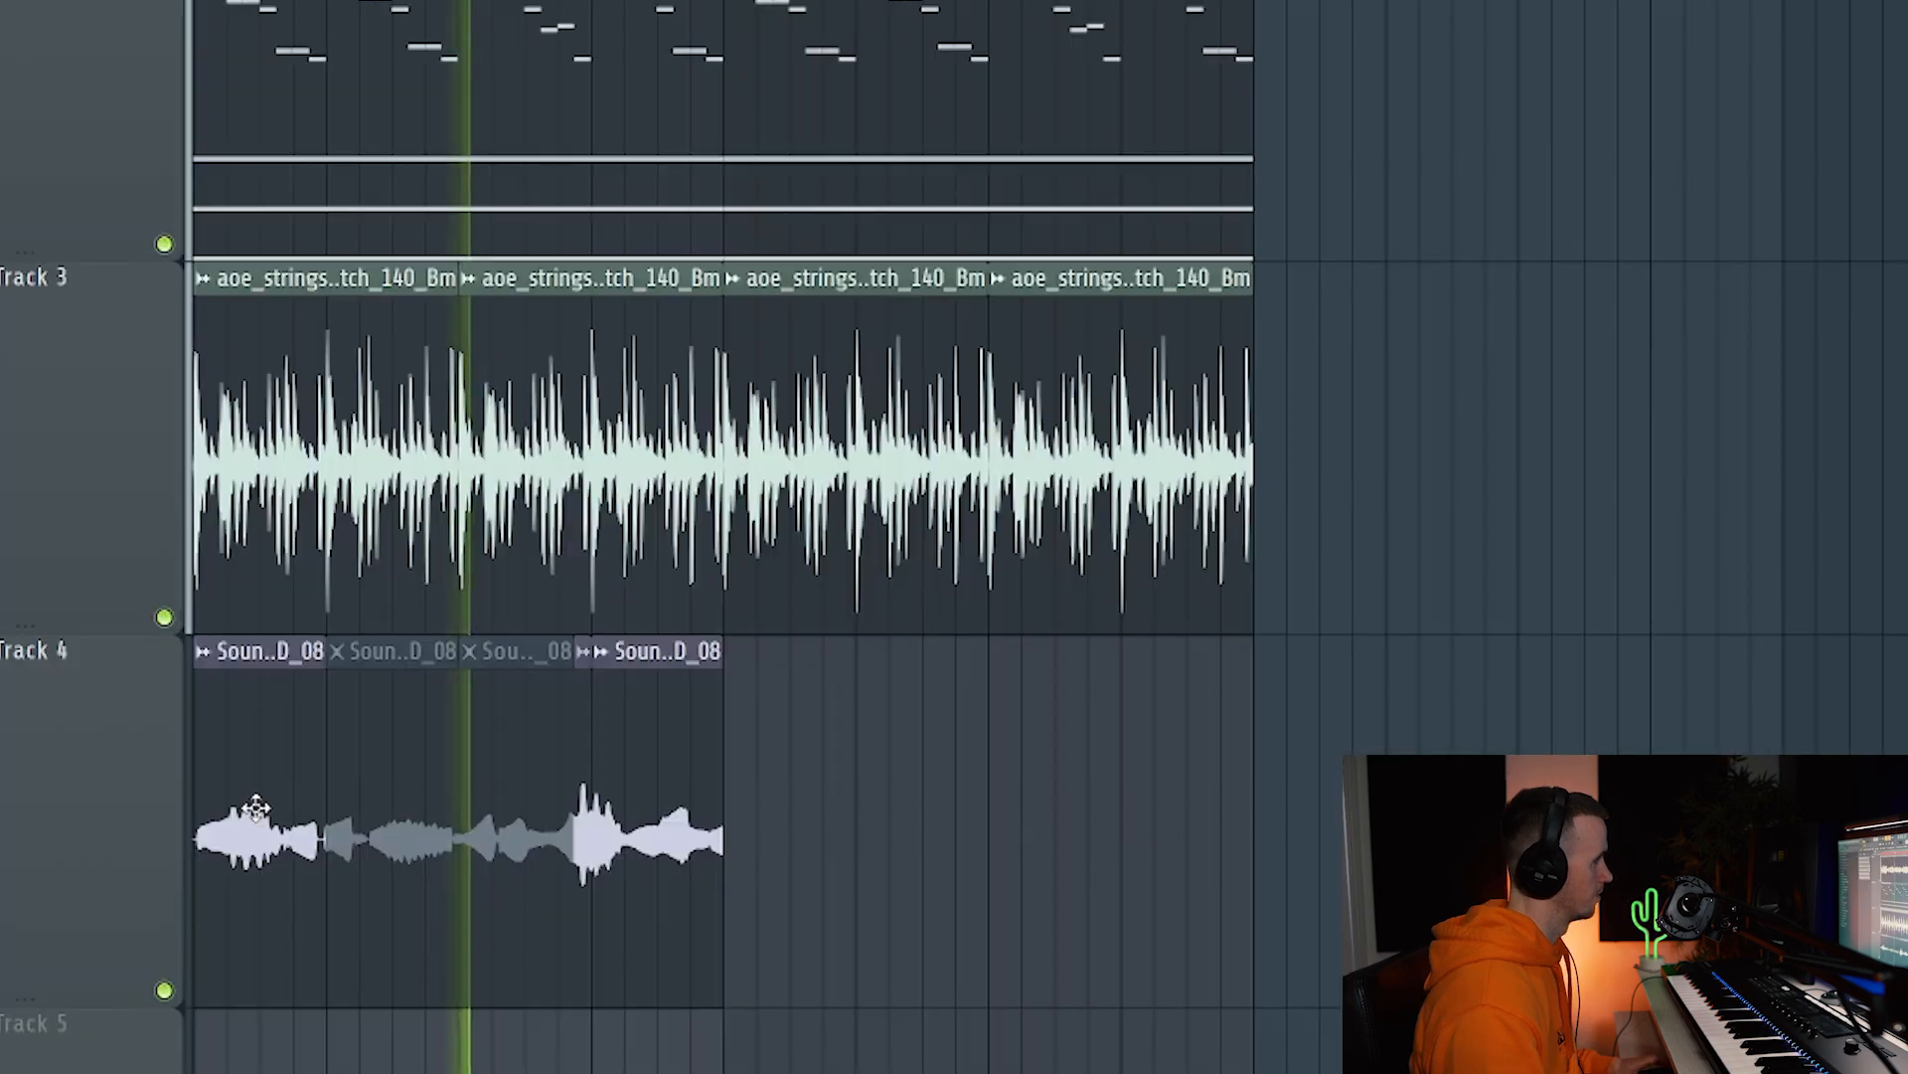
# Copy the bar 1 vocal slice on Track 4 to bar 5.
pyautogui.moveTo(257, 810); pyautogui.dragTo(795, 834)
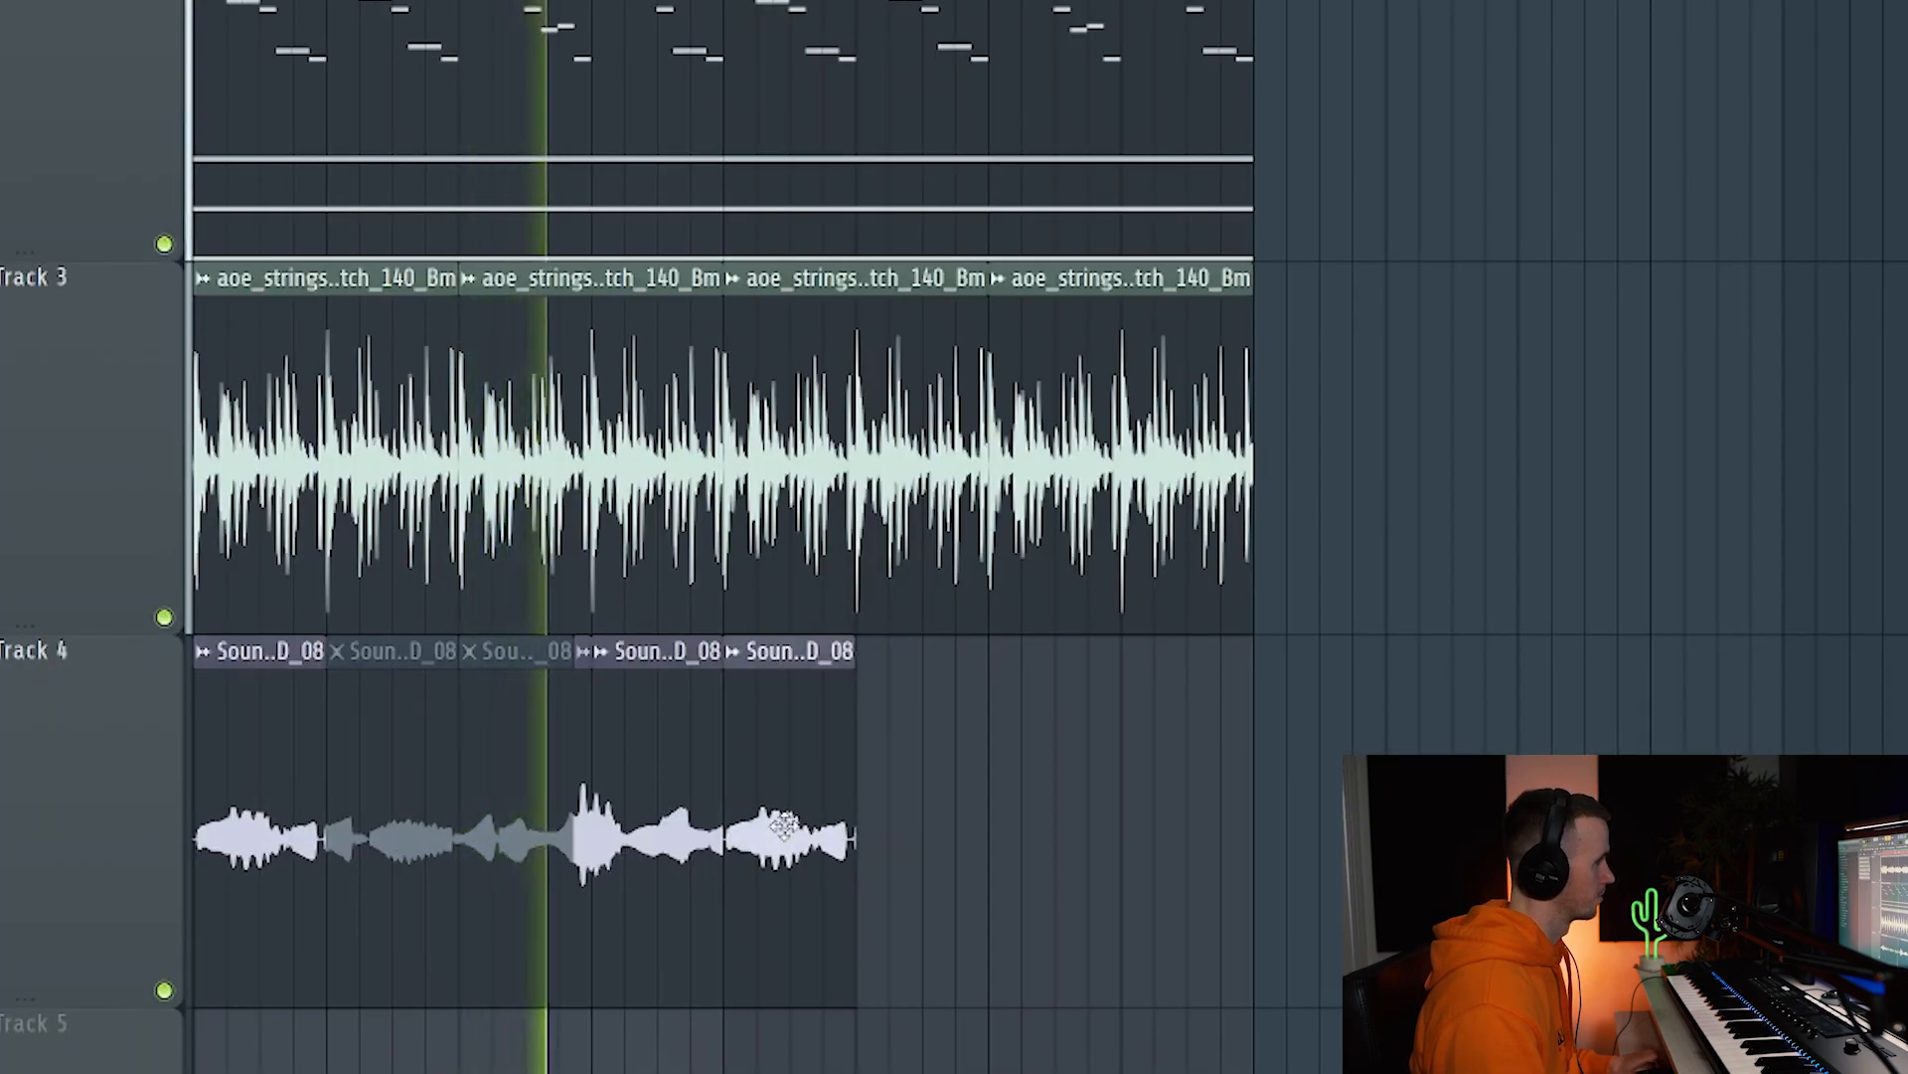
pyautogui.scroll(2, 795, 835)
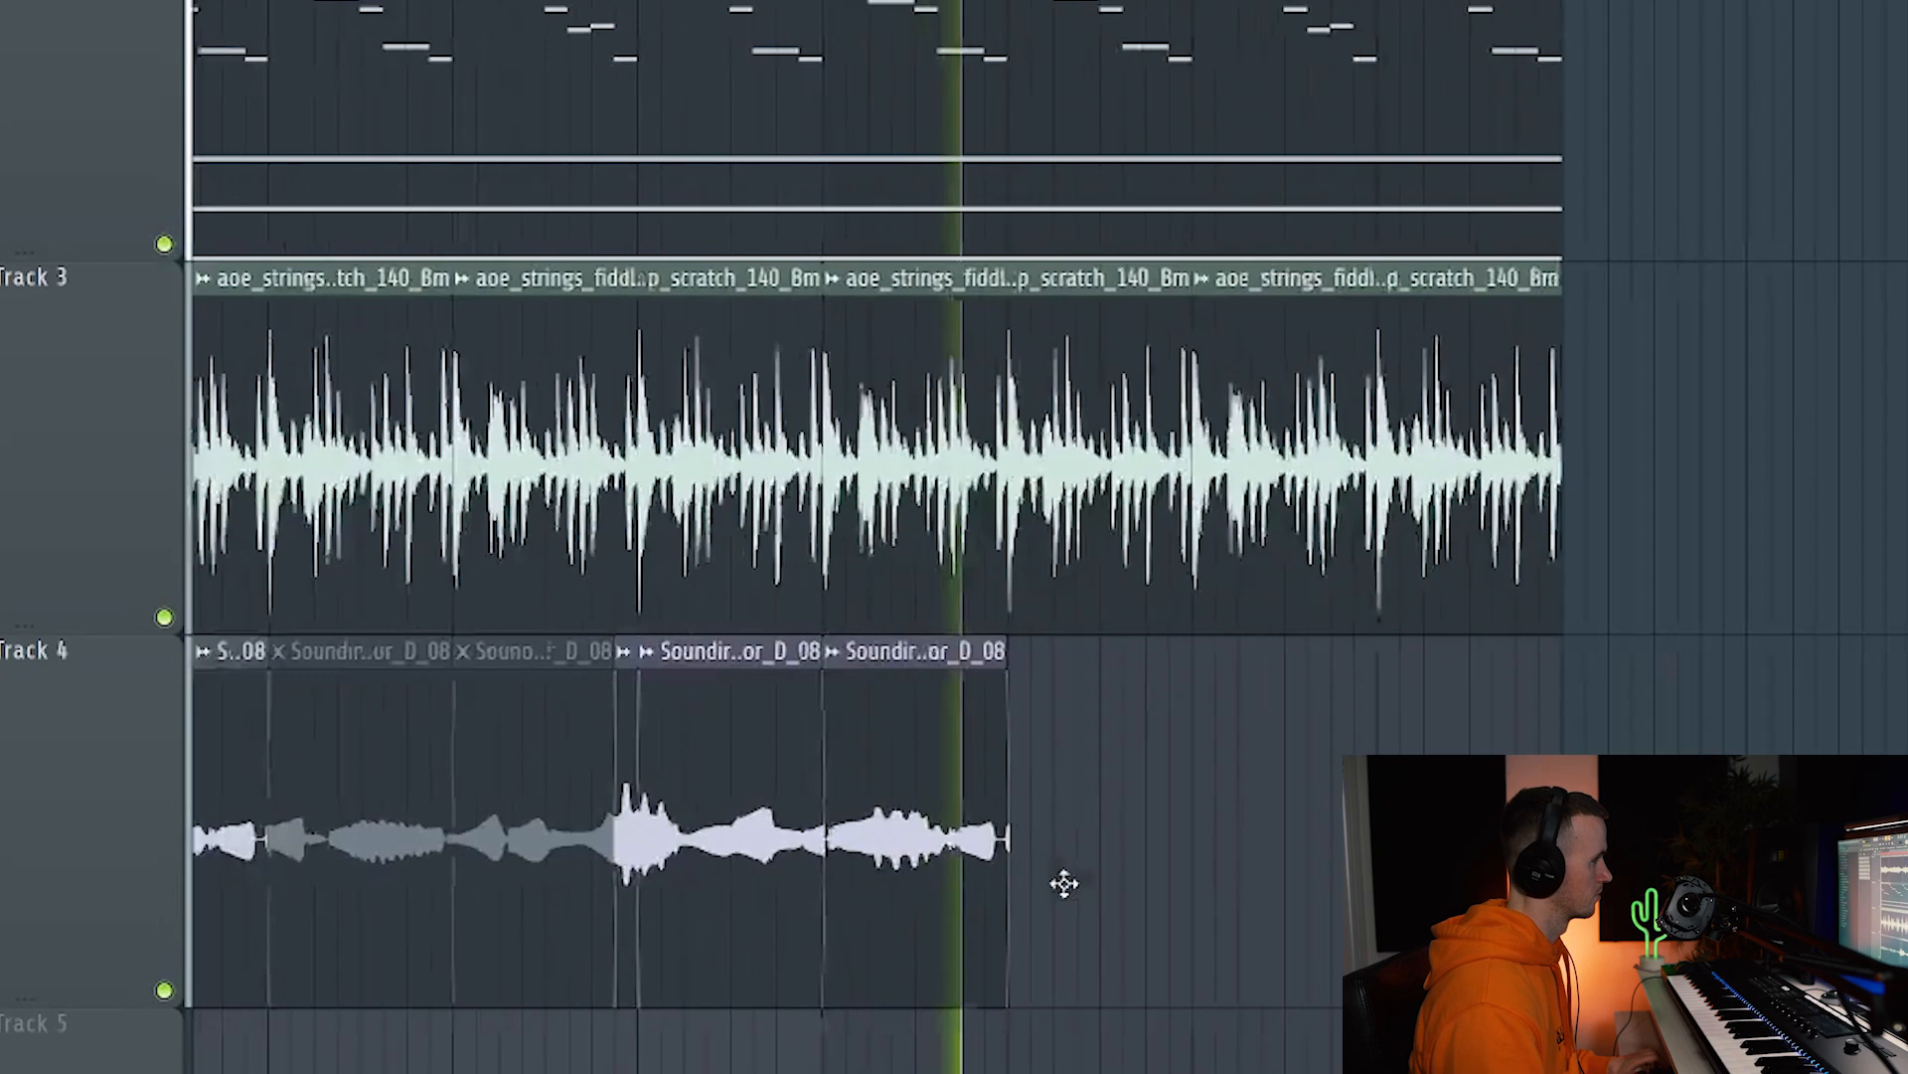
pyautogui.scroll(-1, 1060, 882)
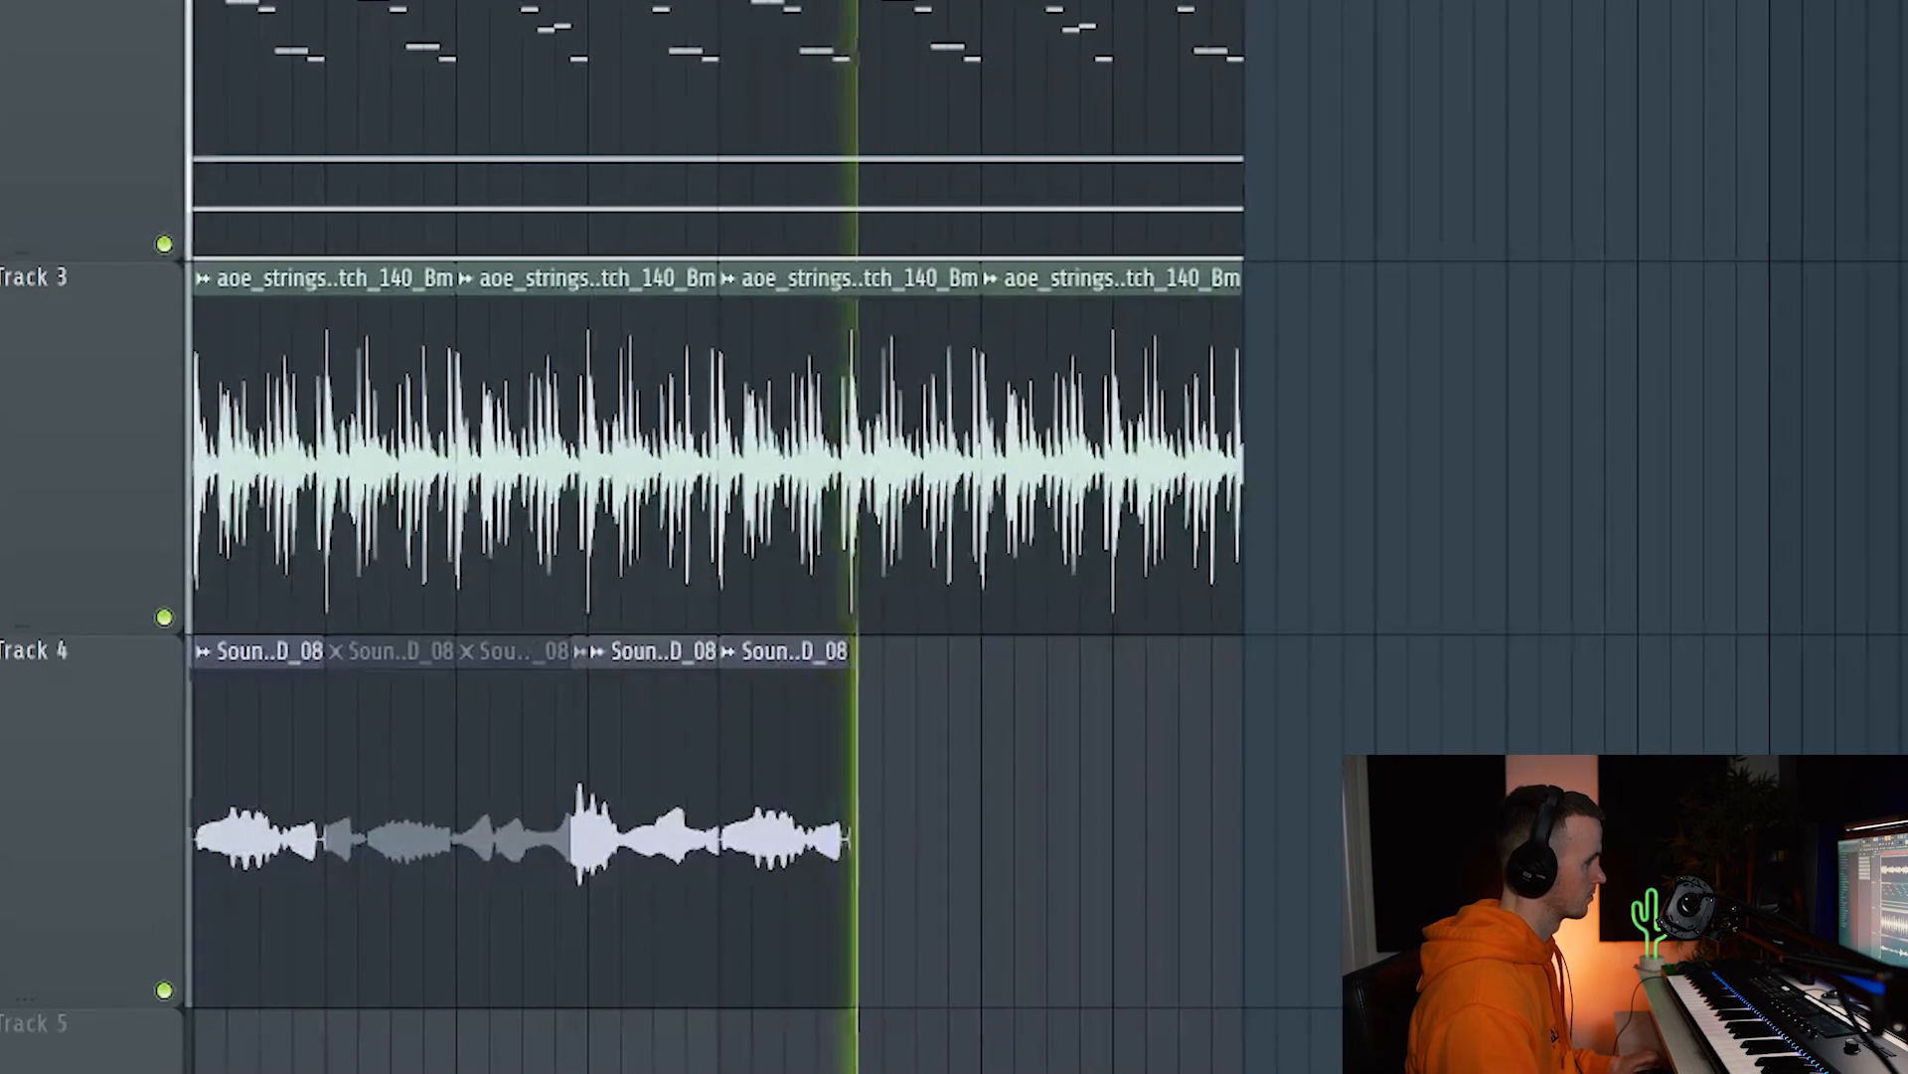
# Copy the bar 4 vocal slice with its short pickup to bar 8, and mute the original pickup and first half of bar 4.
pyautogui.moveTo(980, 865); pyautogui.dragTo(1150, 800)
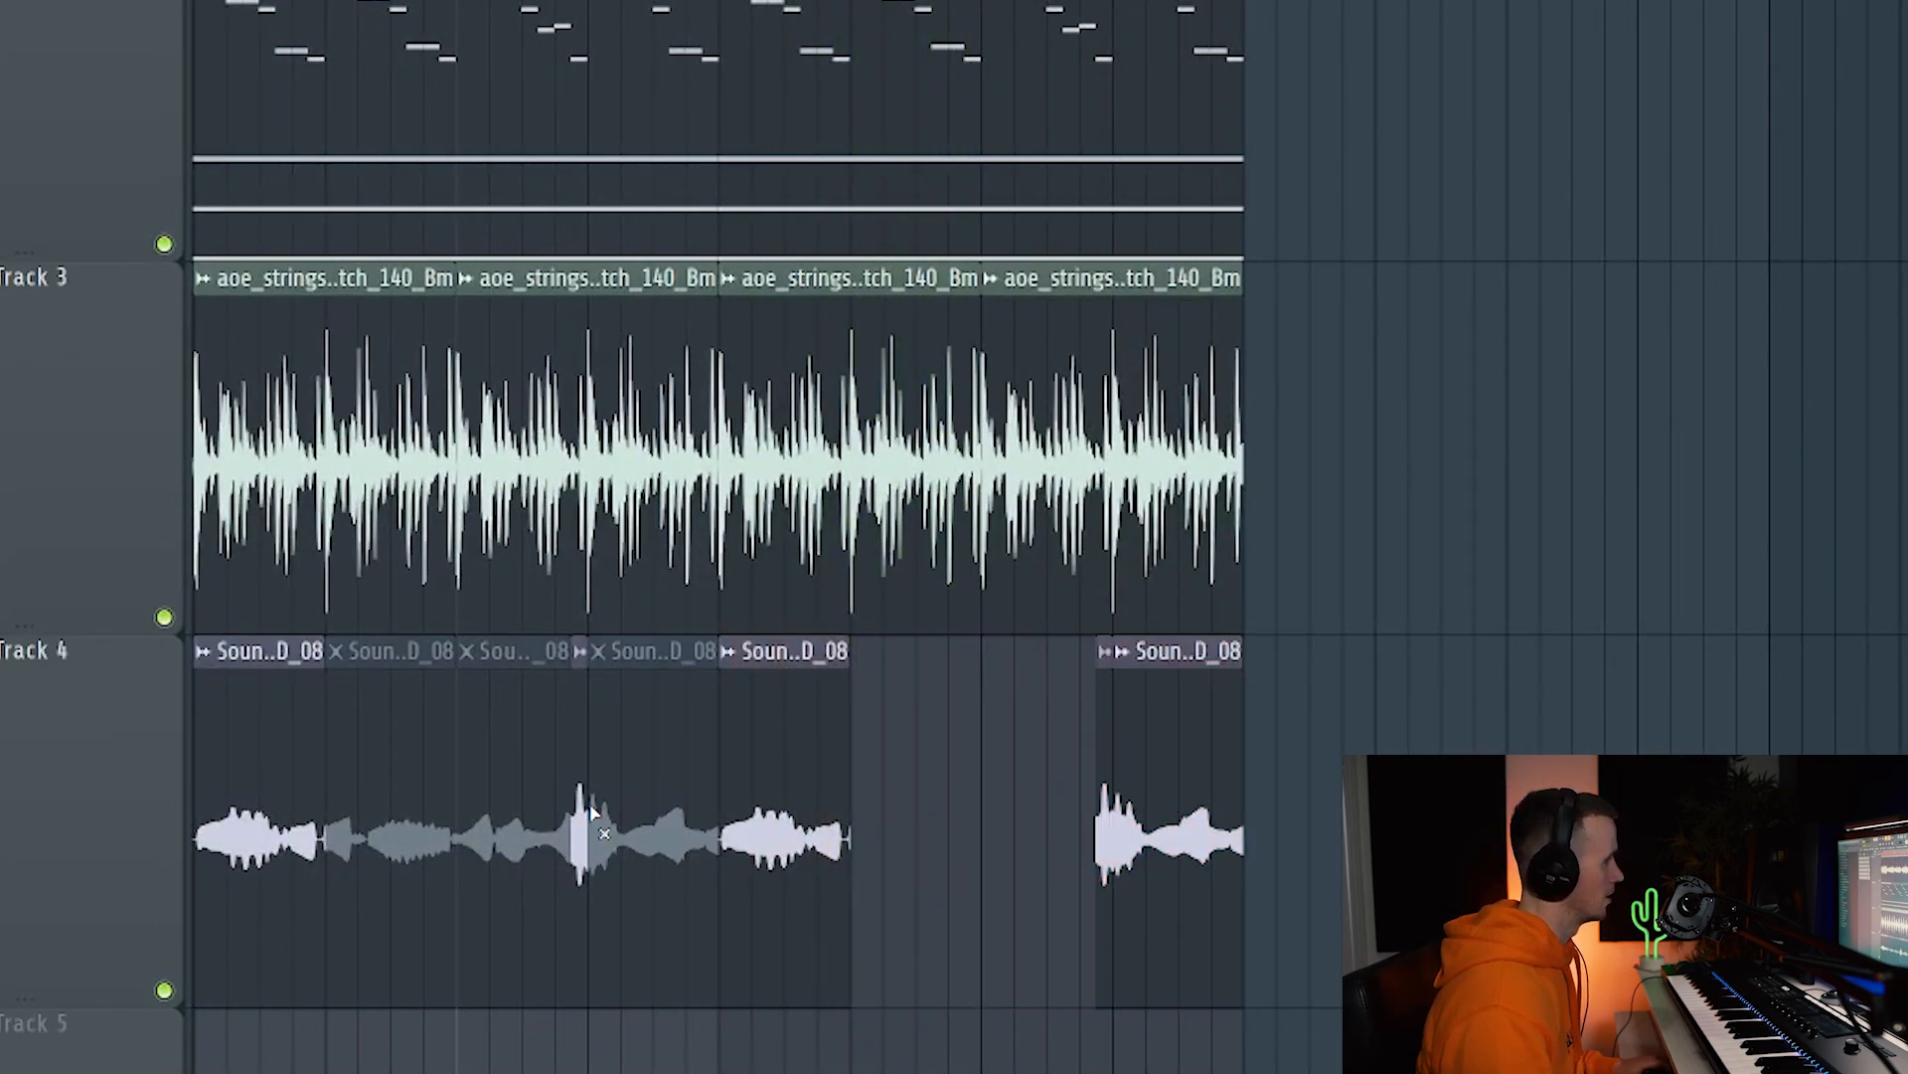
pyautogui.click(602, 759)
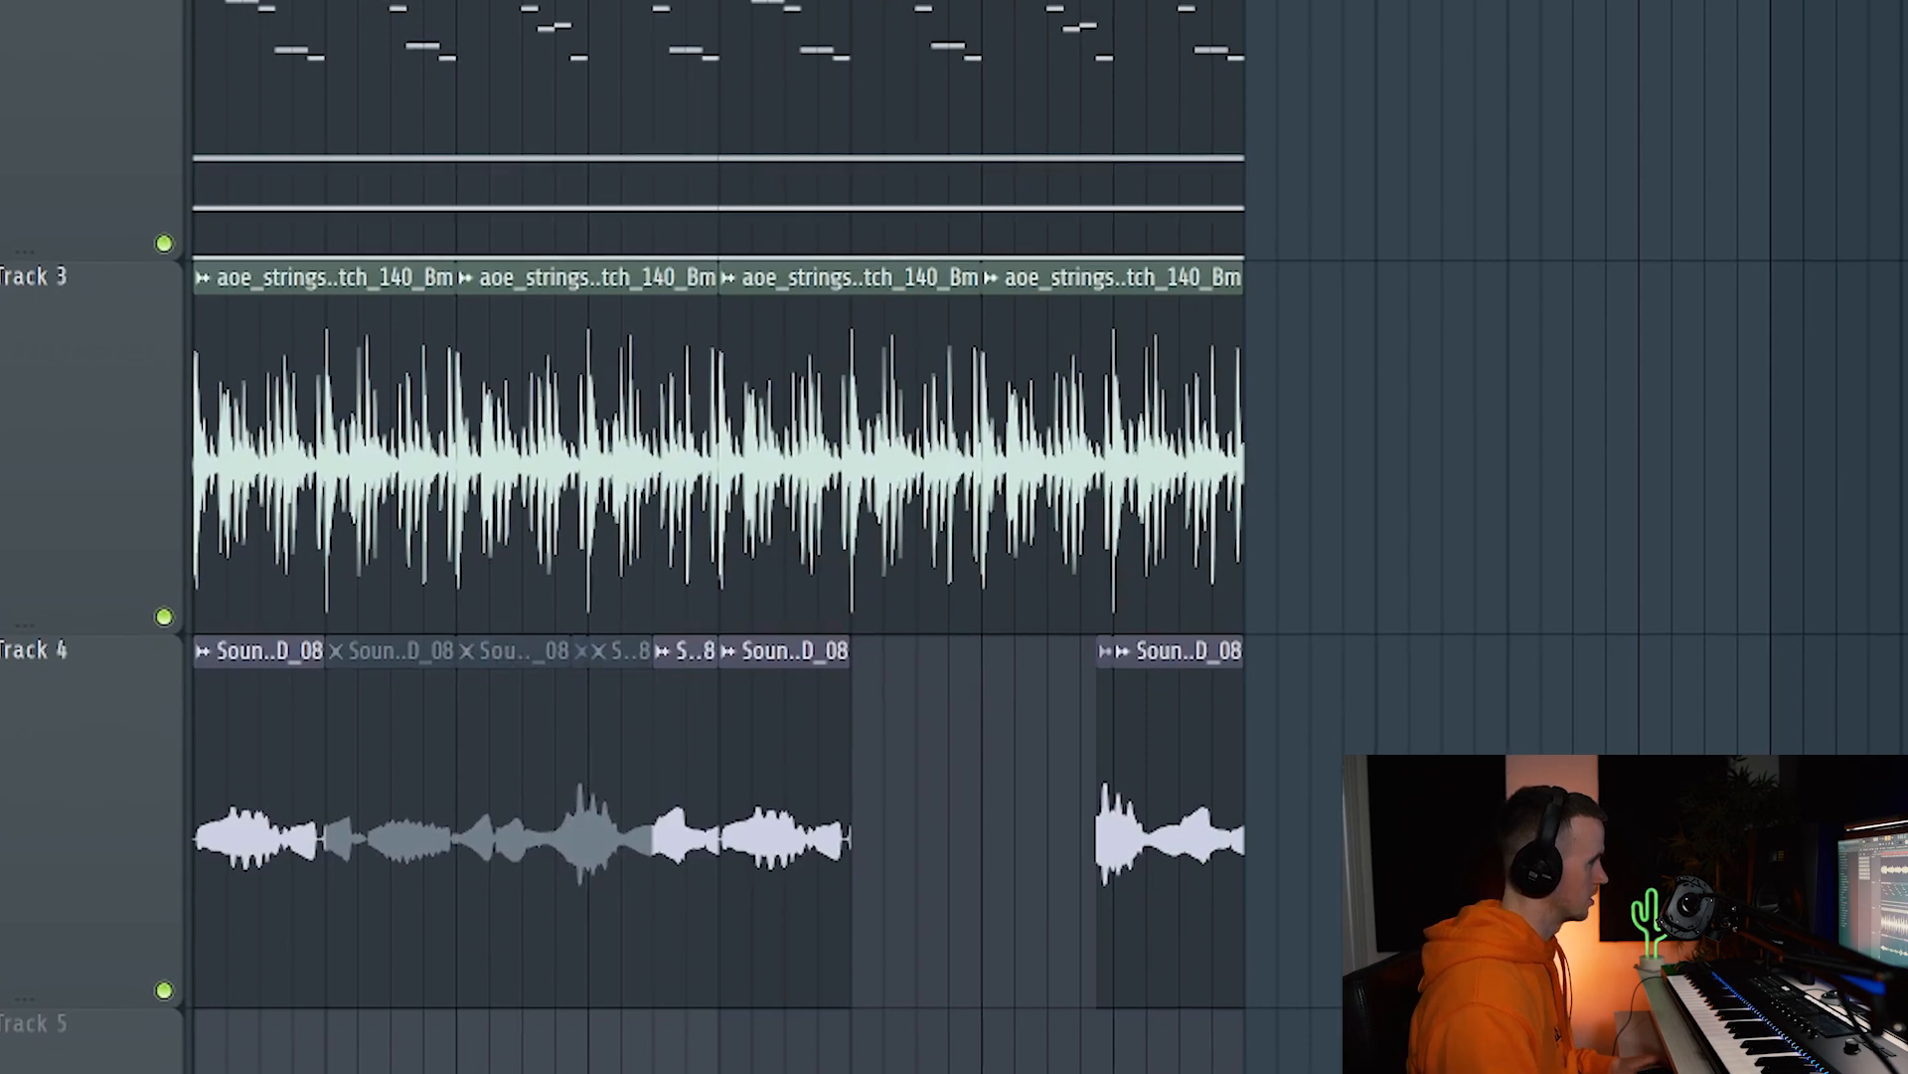
pyautogui.press('space')
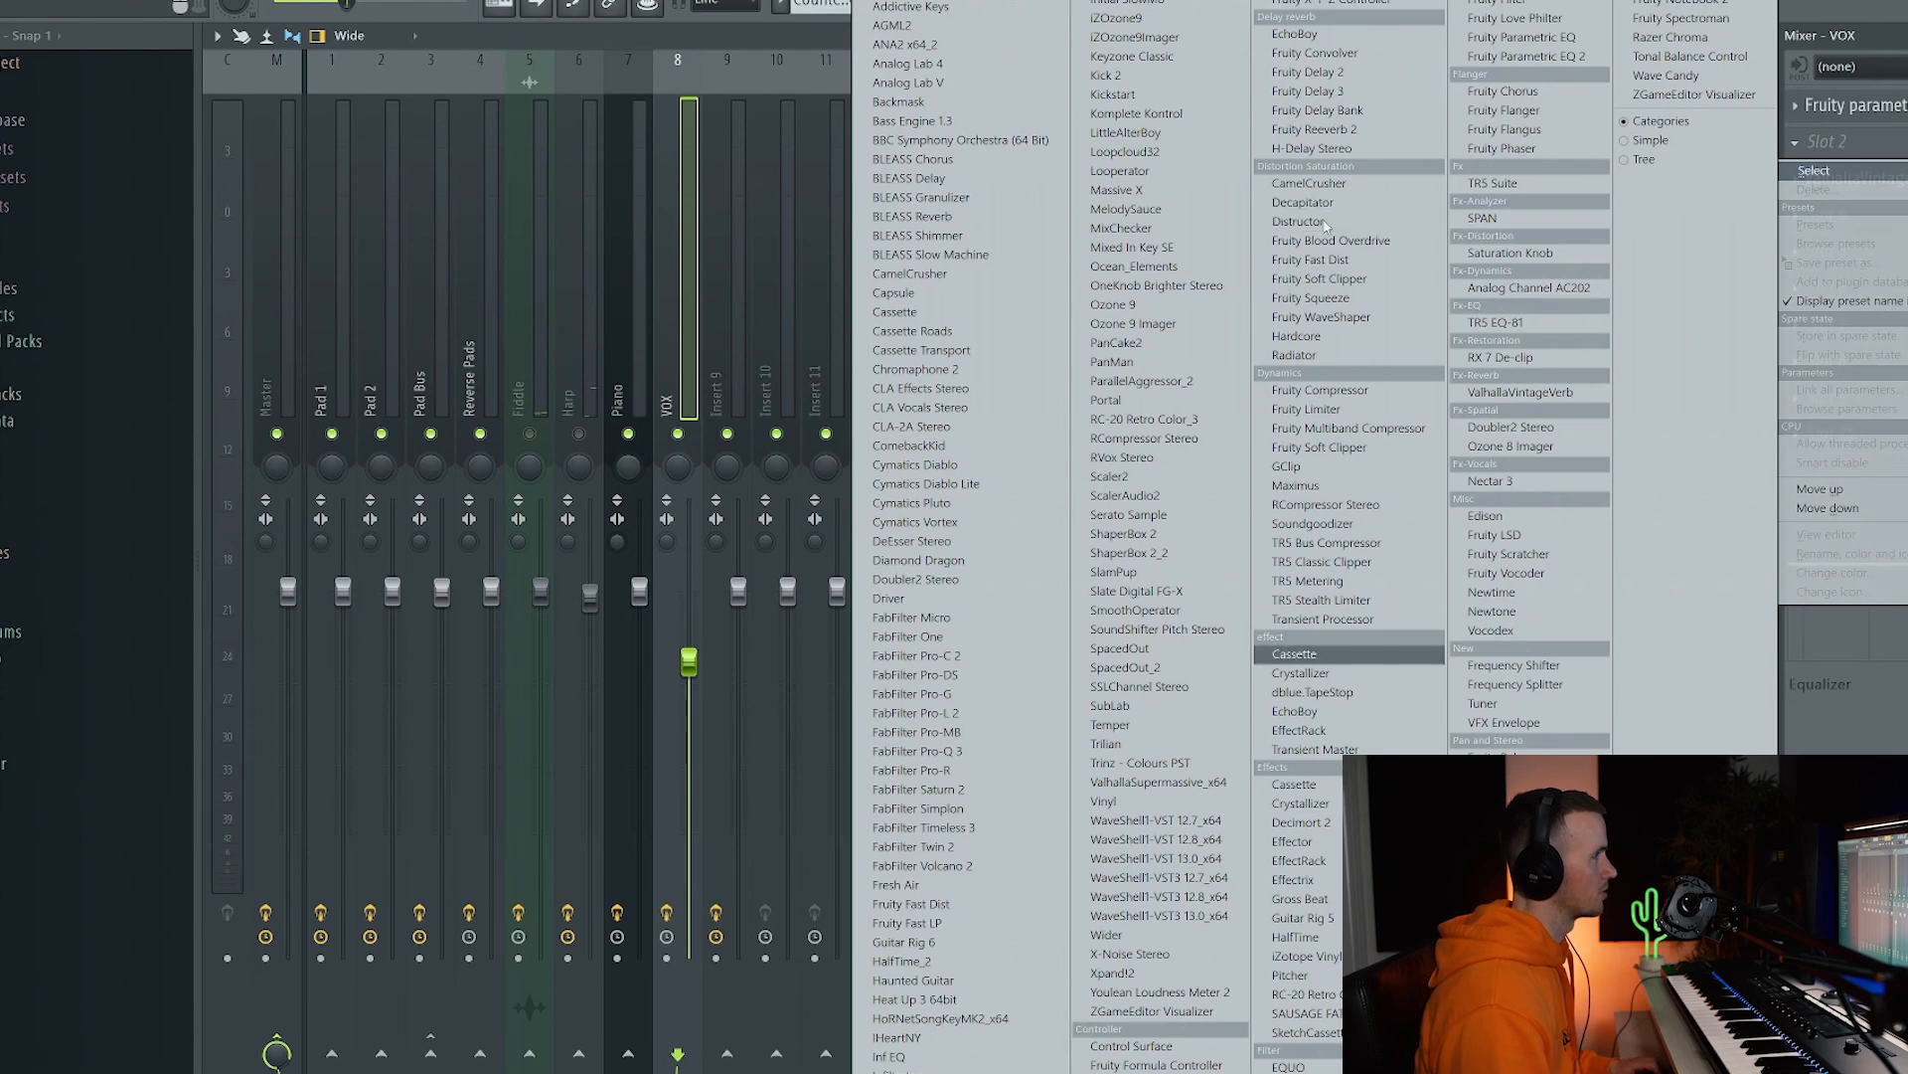
# Add a Crystallizer effect to the VOX mixer track and turn off the track's solo.
pyautogui.click(1300, 673)
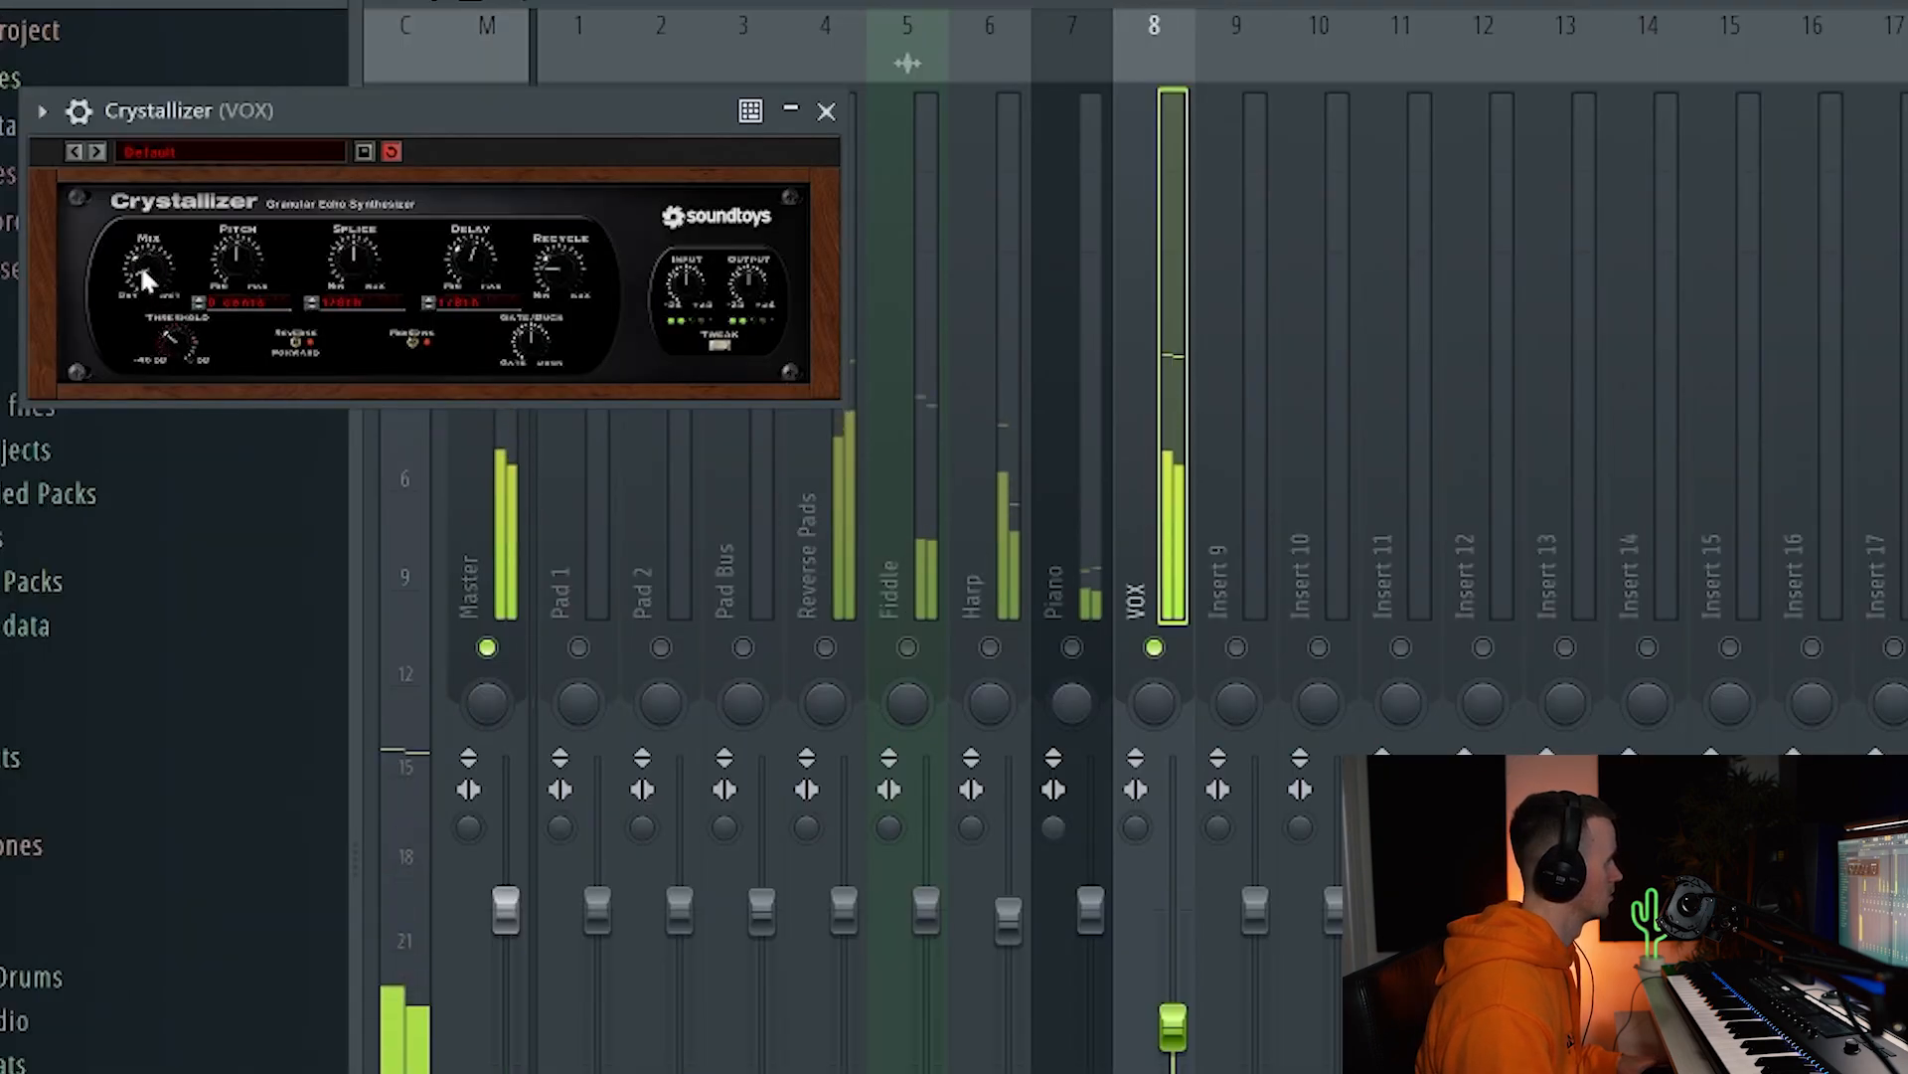
pyautogui.rightClick(1174, 644)
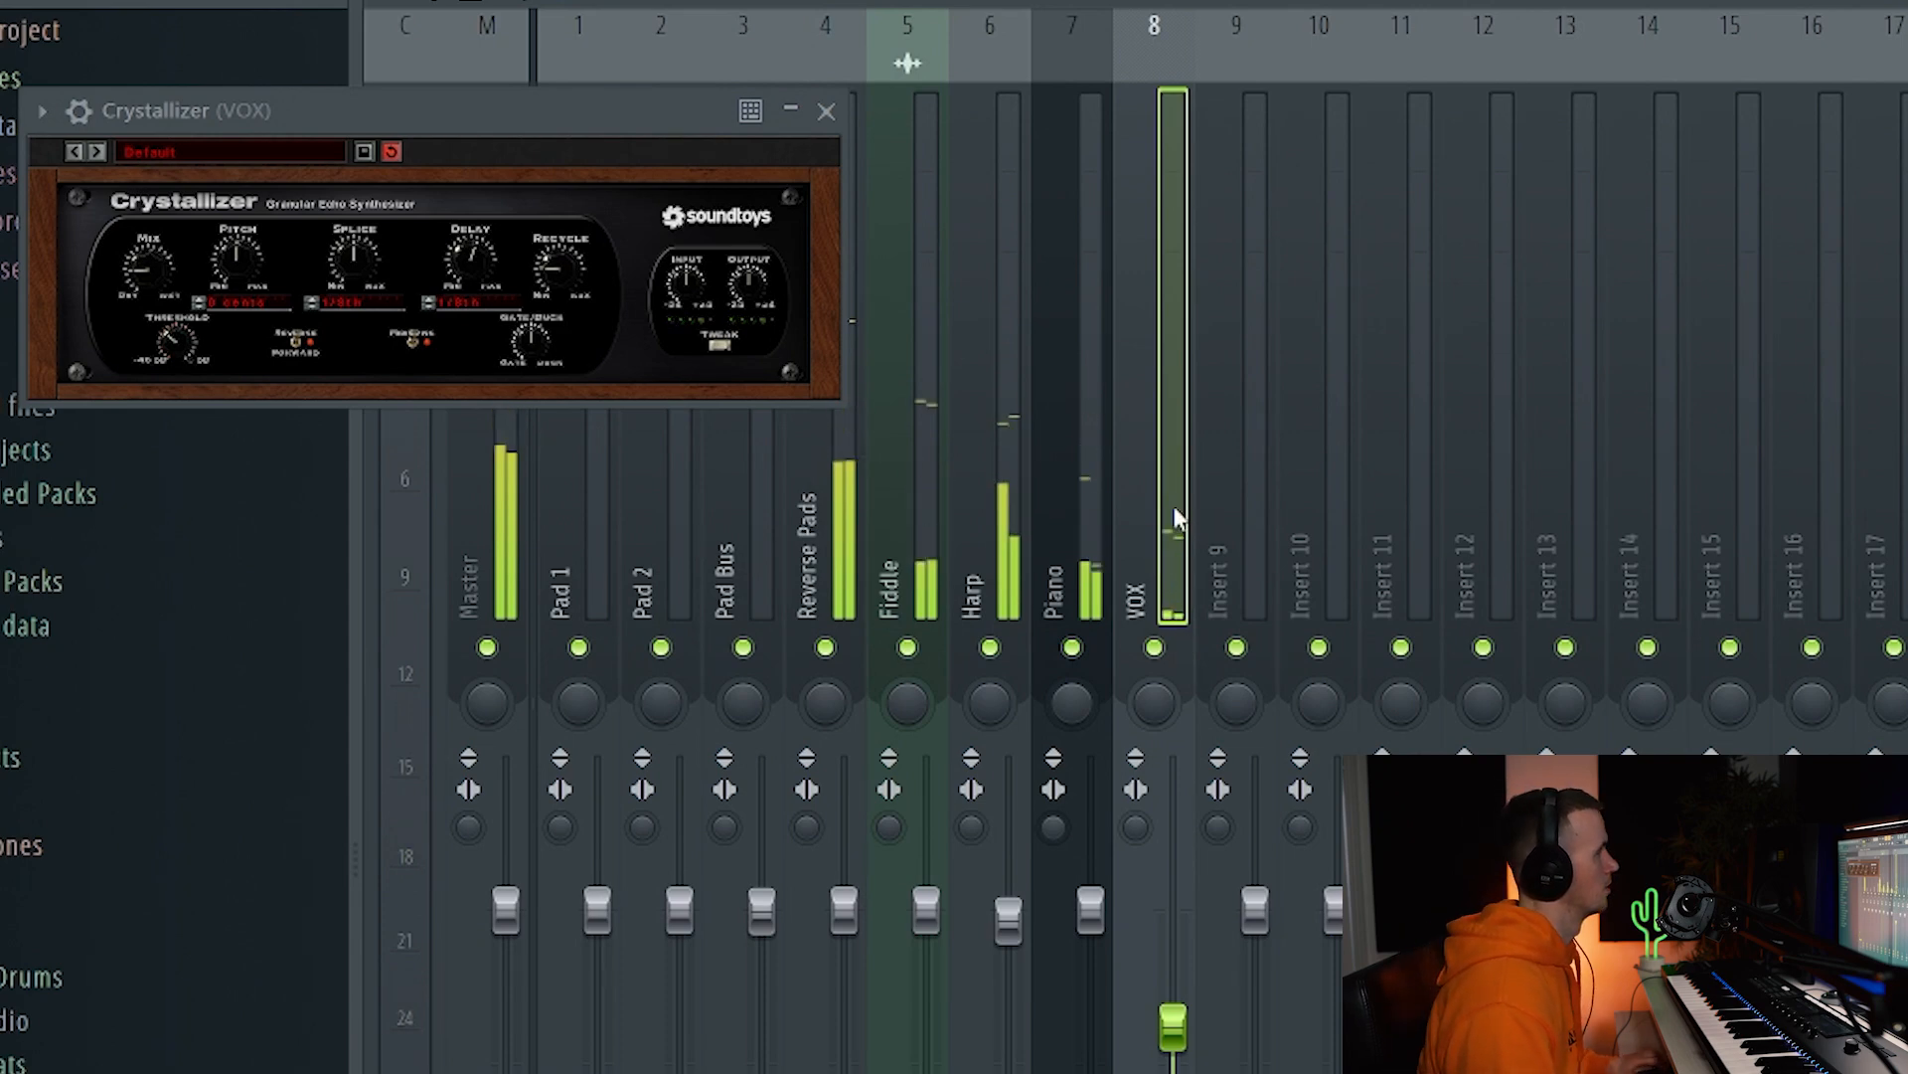
pyautogui.click(827, 112)
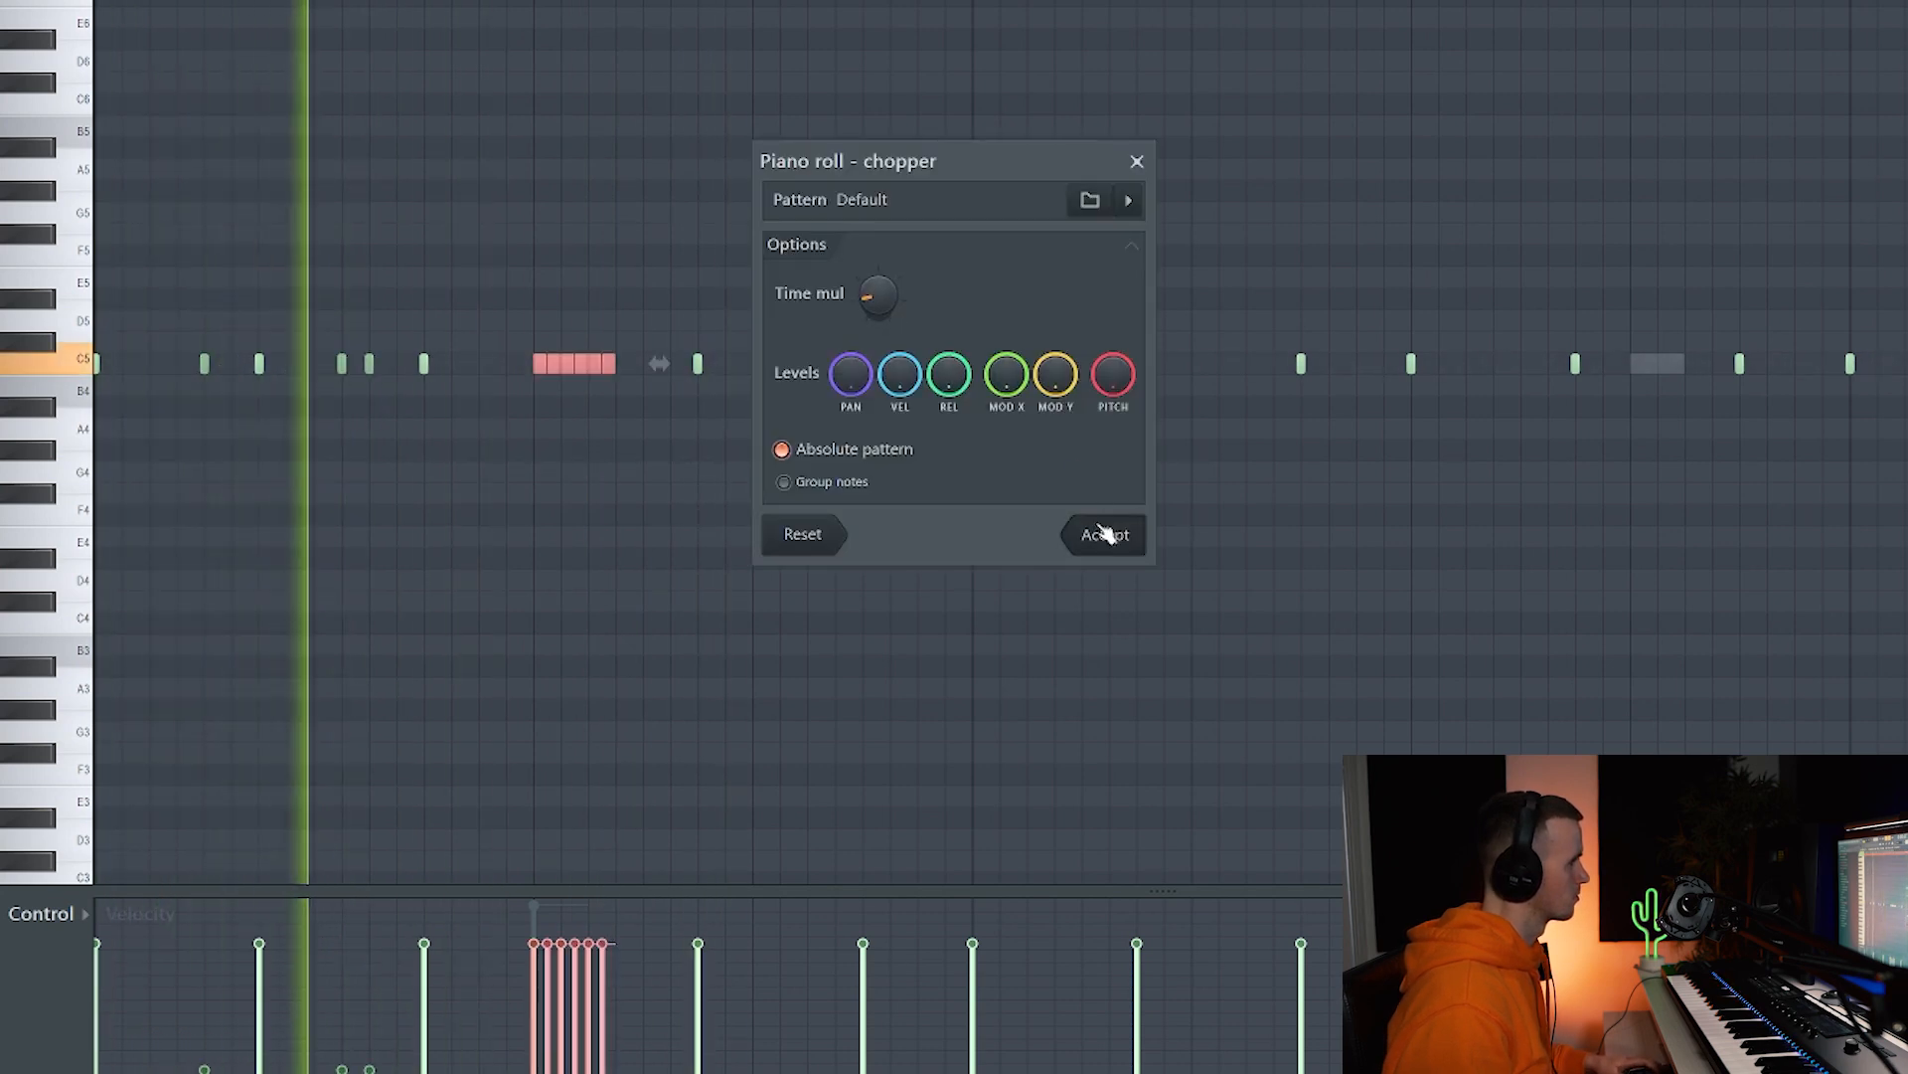
# Chop two longer C5 notes in the drum pattern into rapid rolls with the Default chopper pattern.
pyautogui.click(1106, 534)
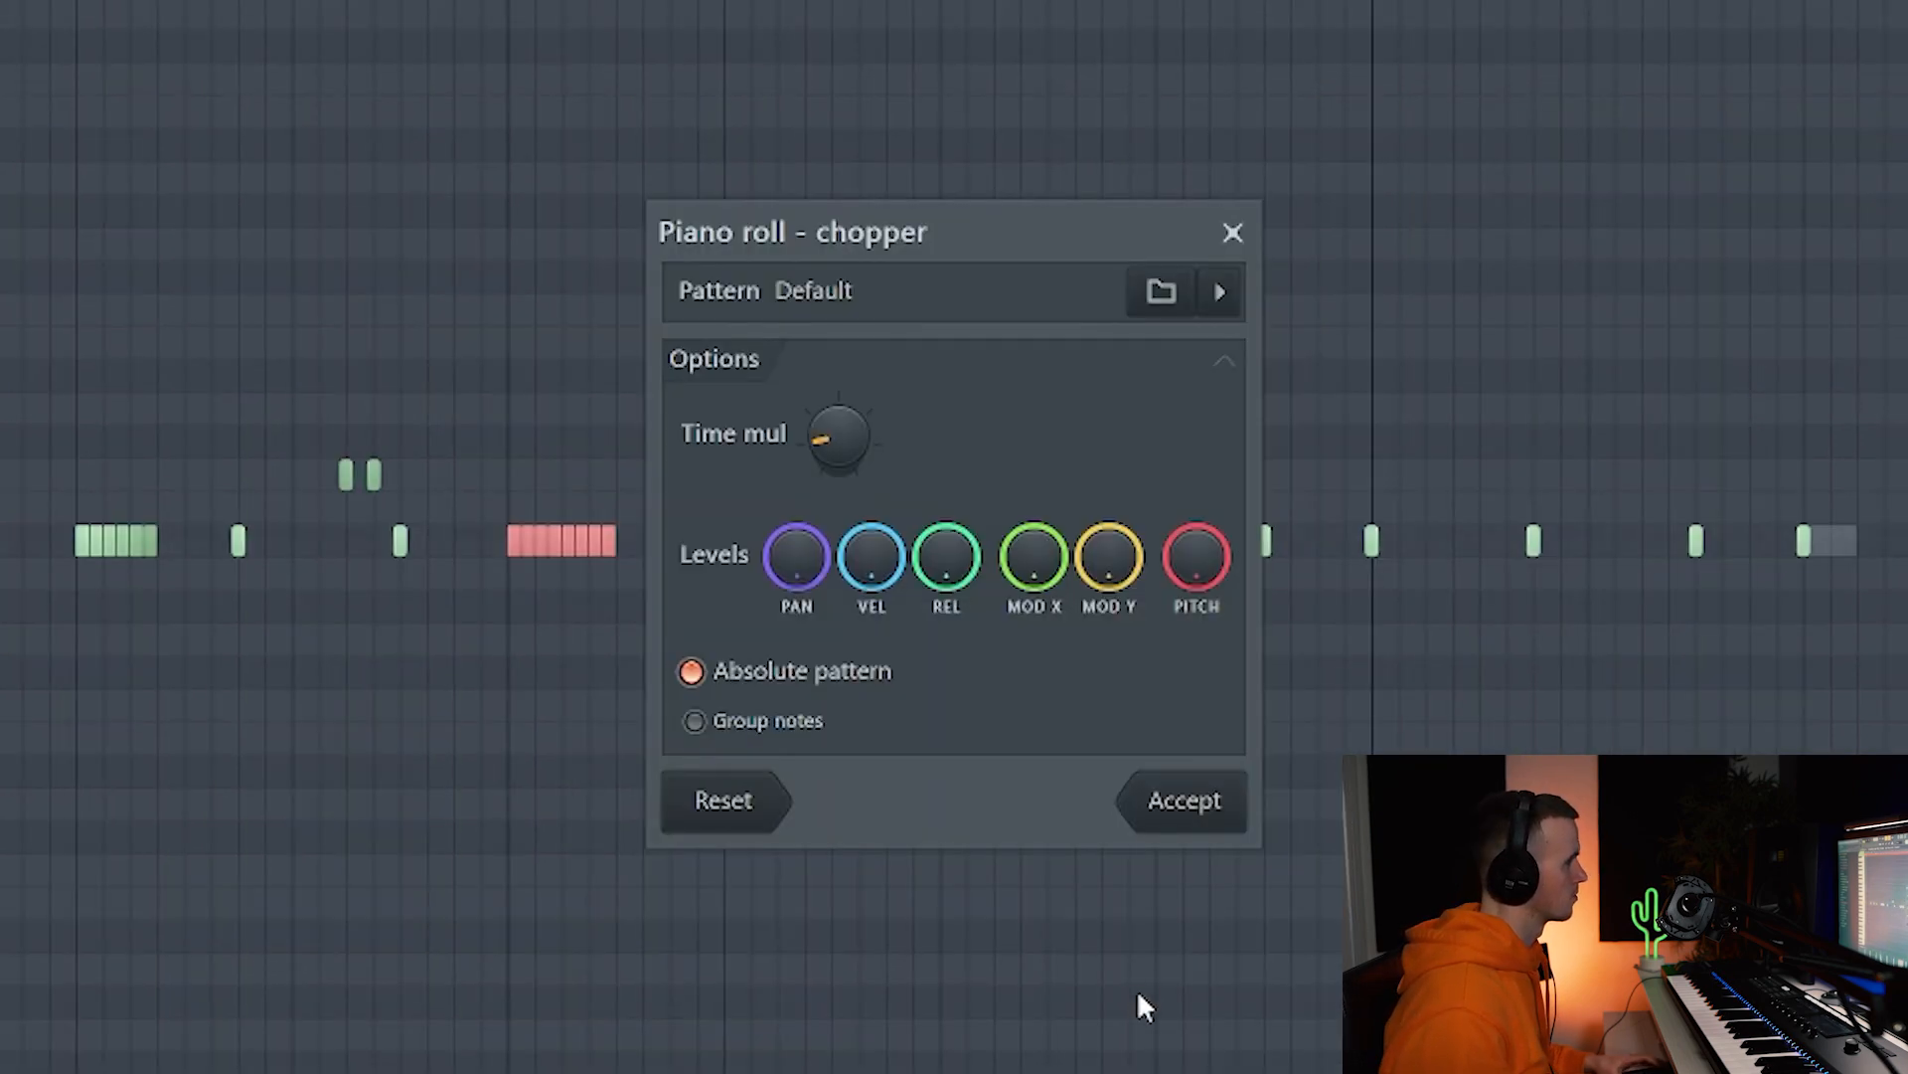
pyautogui.press('Return')
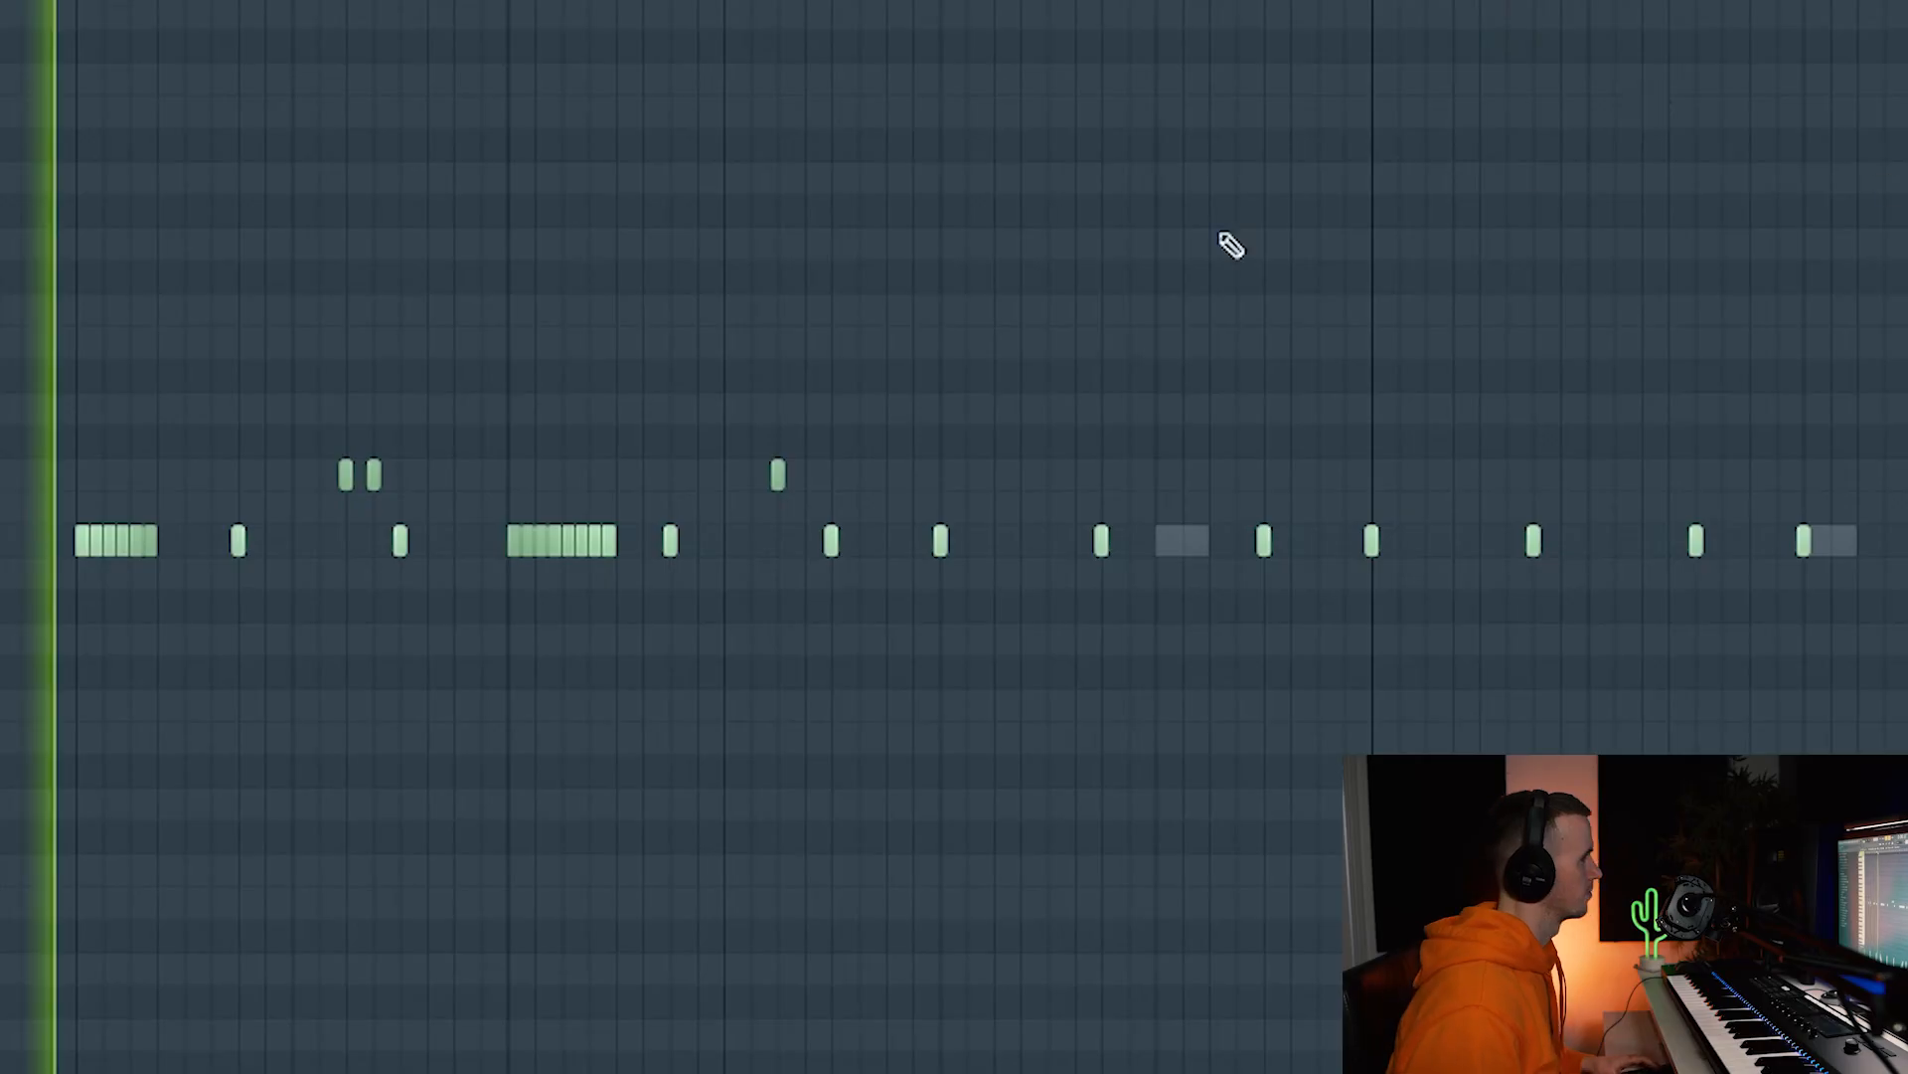
# Add three short C5 notes leading up to the bar line, and lengthen the last C5 note to the pattern's end.
pyautogui.scroll(1, 1221, 235)
pyautogui.scroll(-2, 1221, 235)
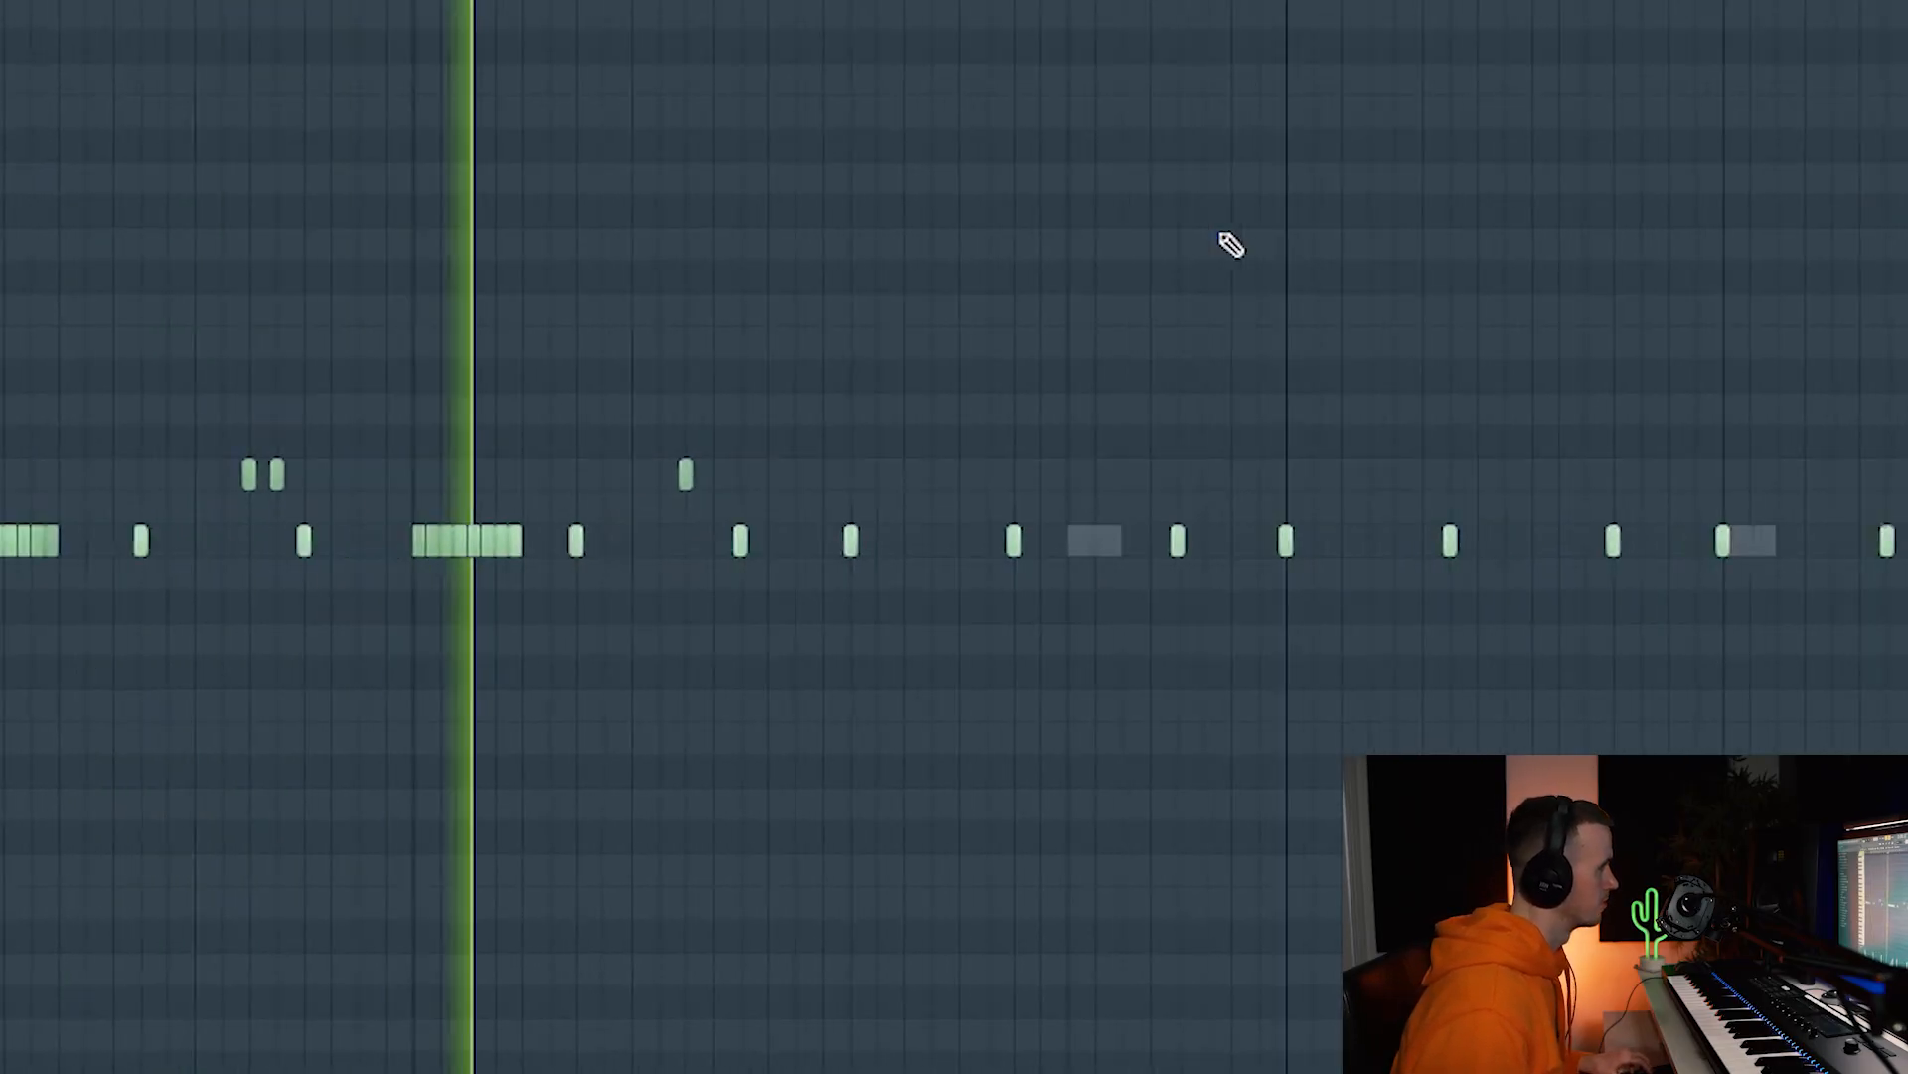
pyautogui.scroll(3, 1188, 271)
pyautogui.scroll(2, 1190, 287)
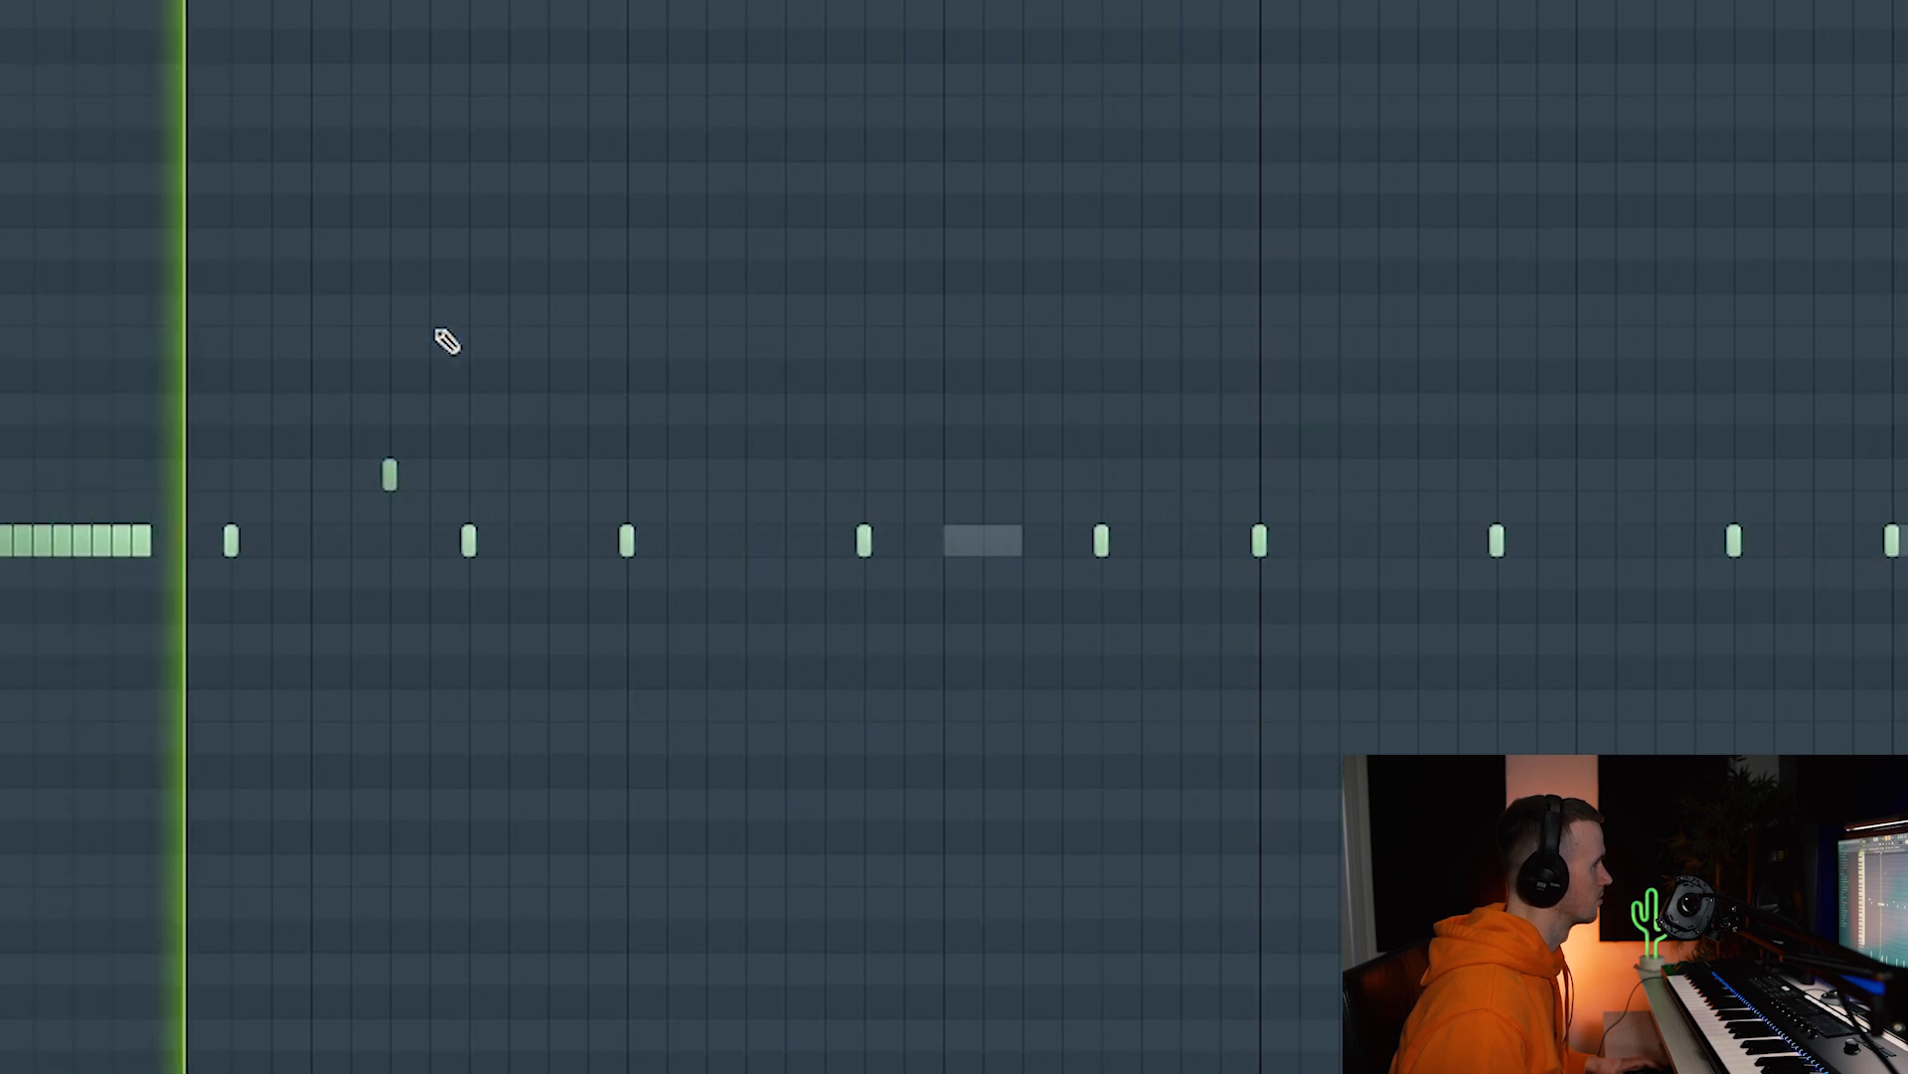
pyautogui.press('space')
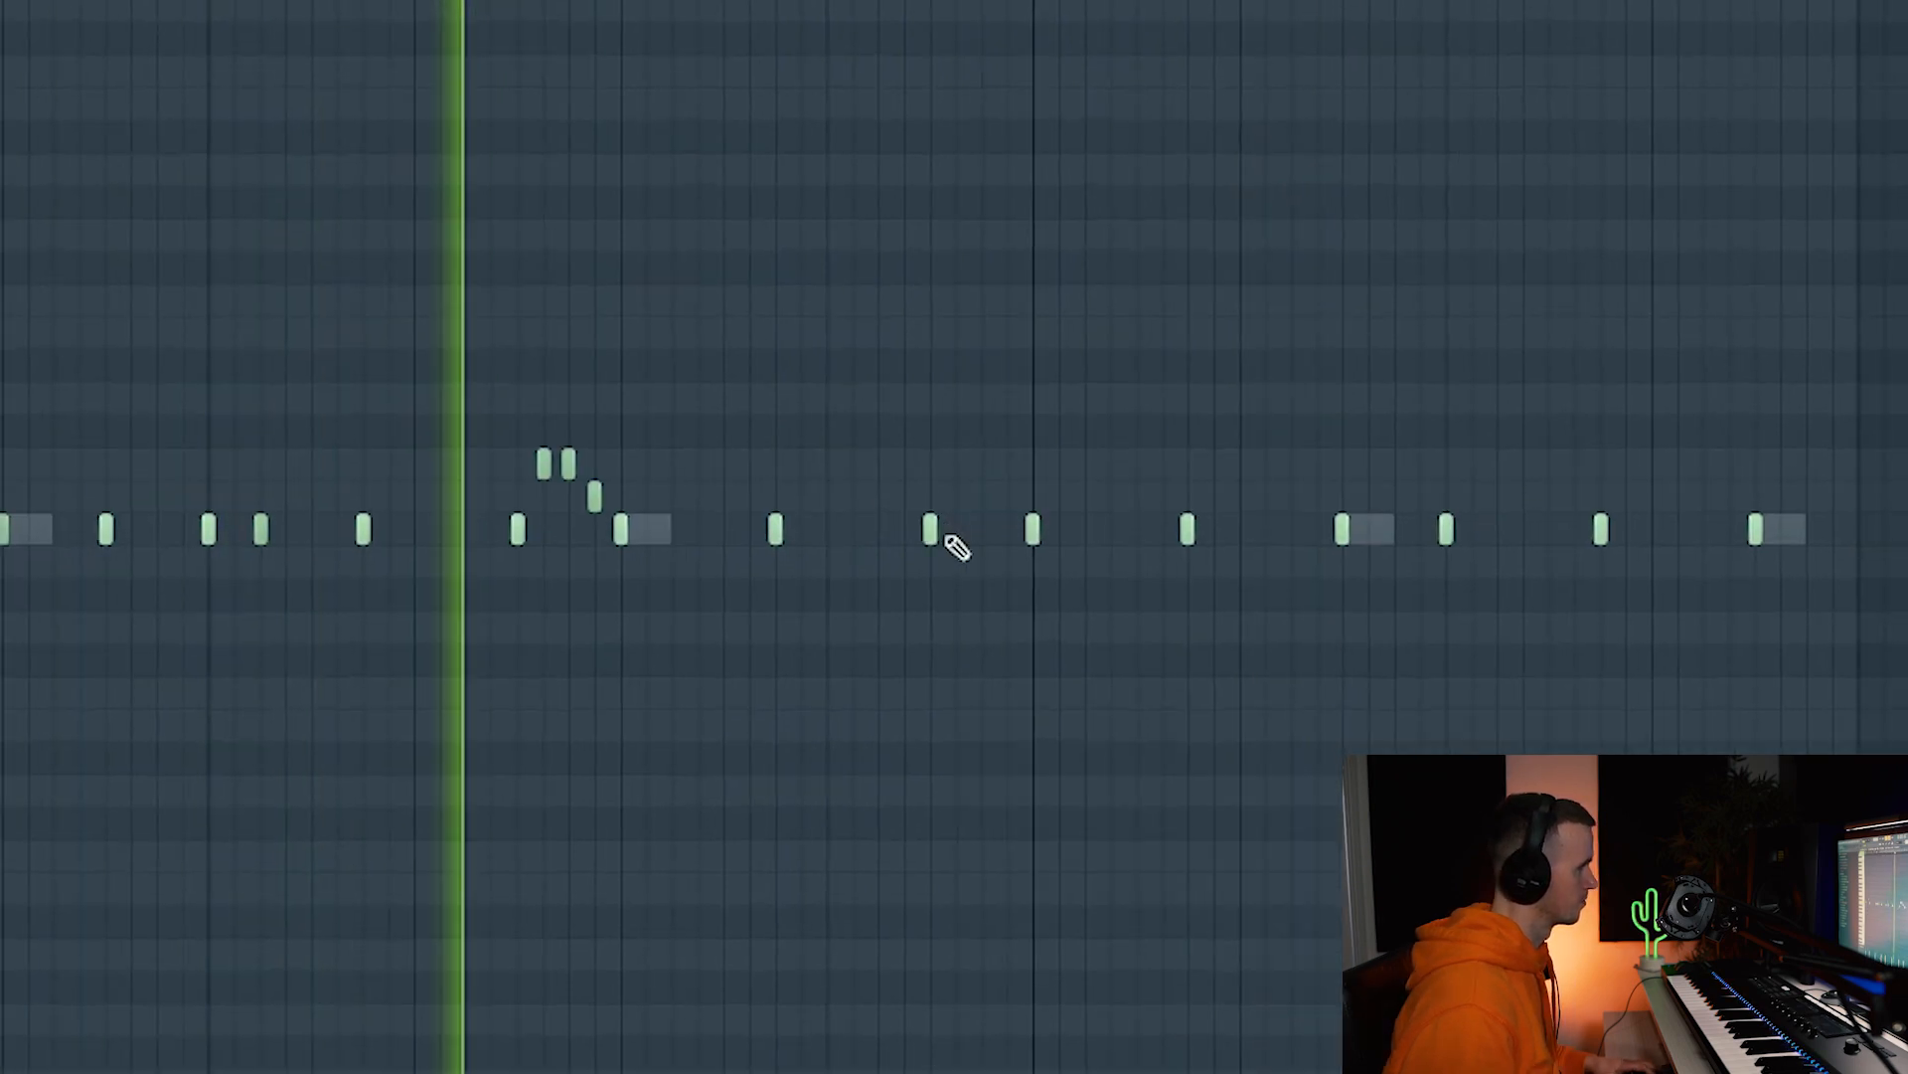
pyautogui.click(956, 513)
pyautogui.click(981, 501)
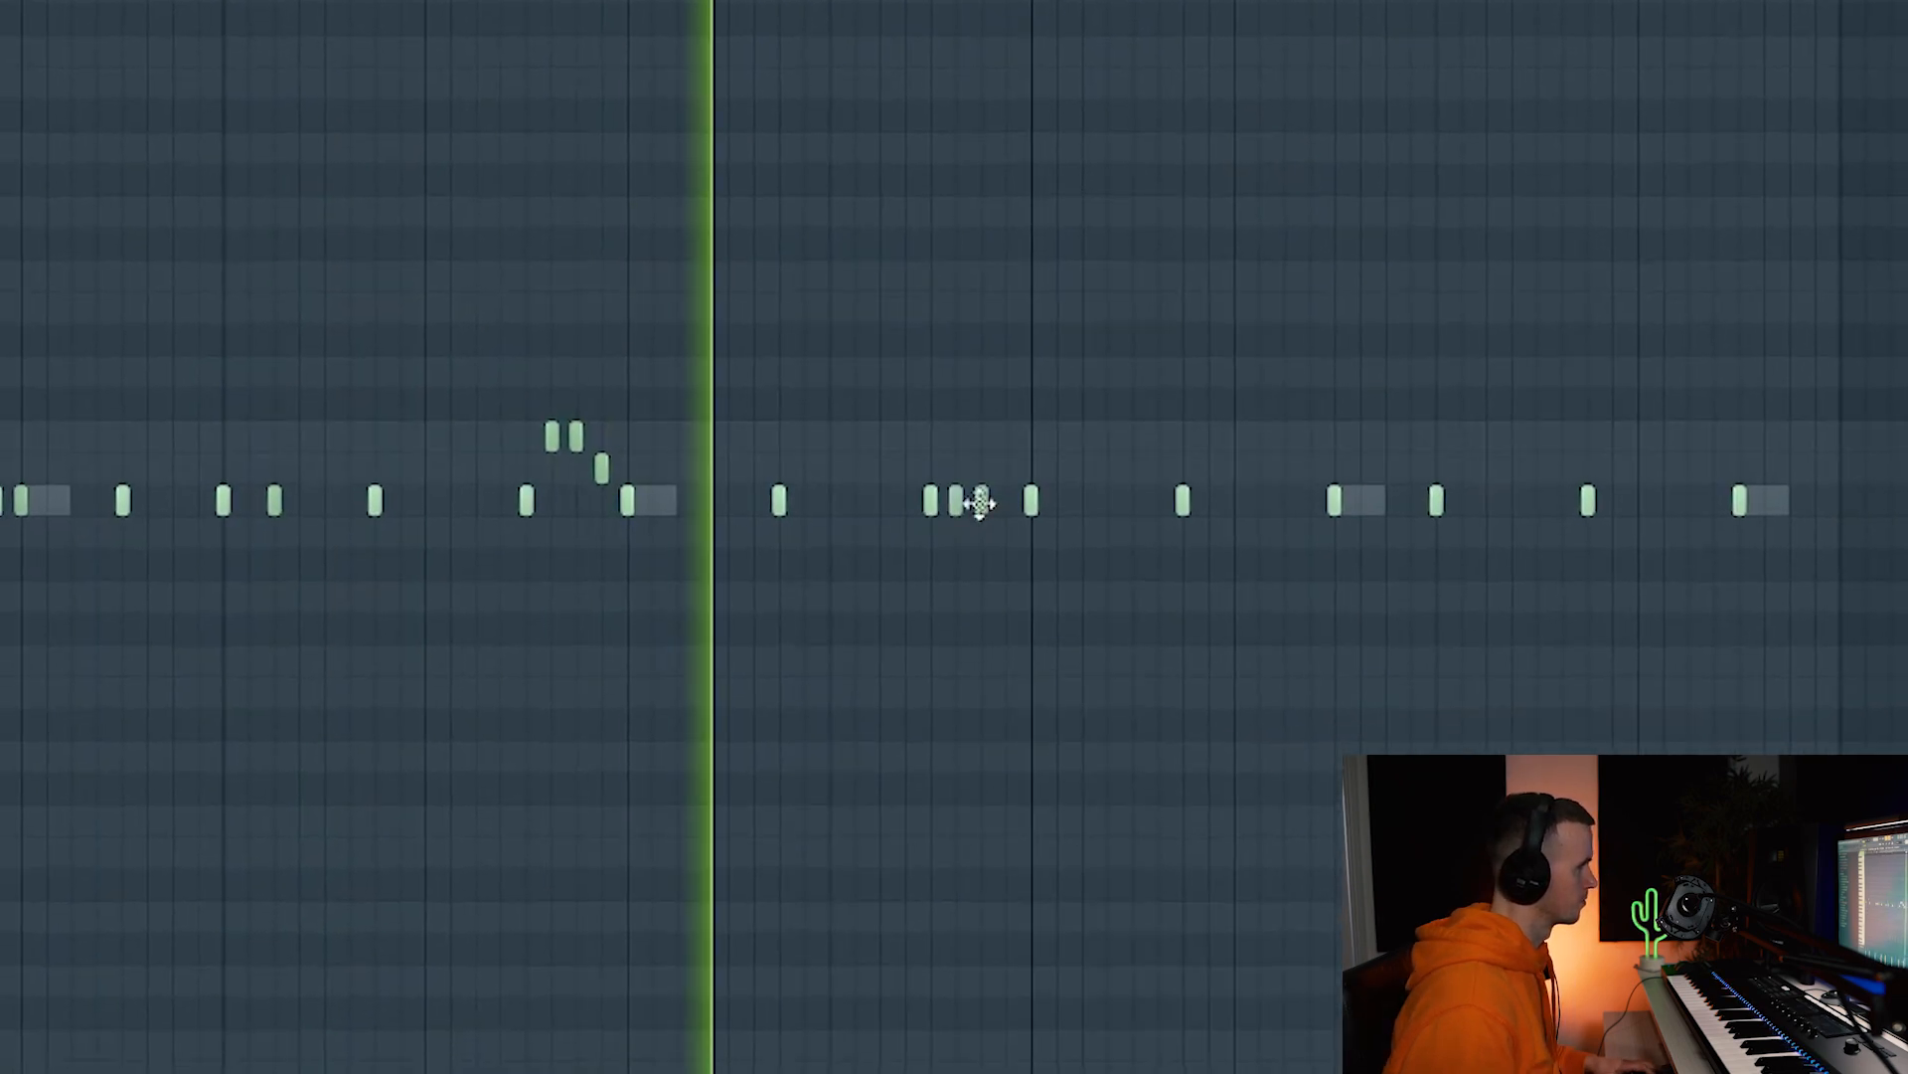
pyautogui.click(1003, 467)
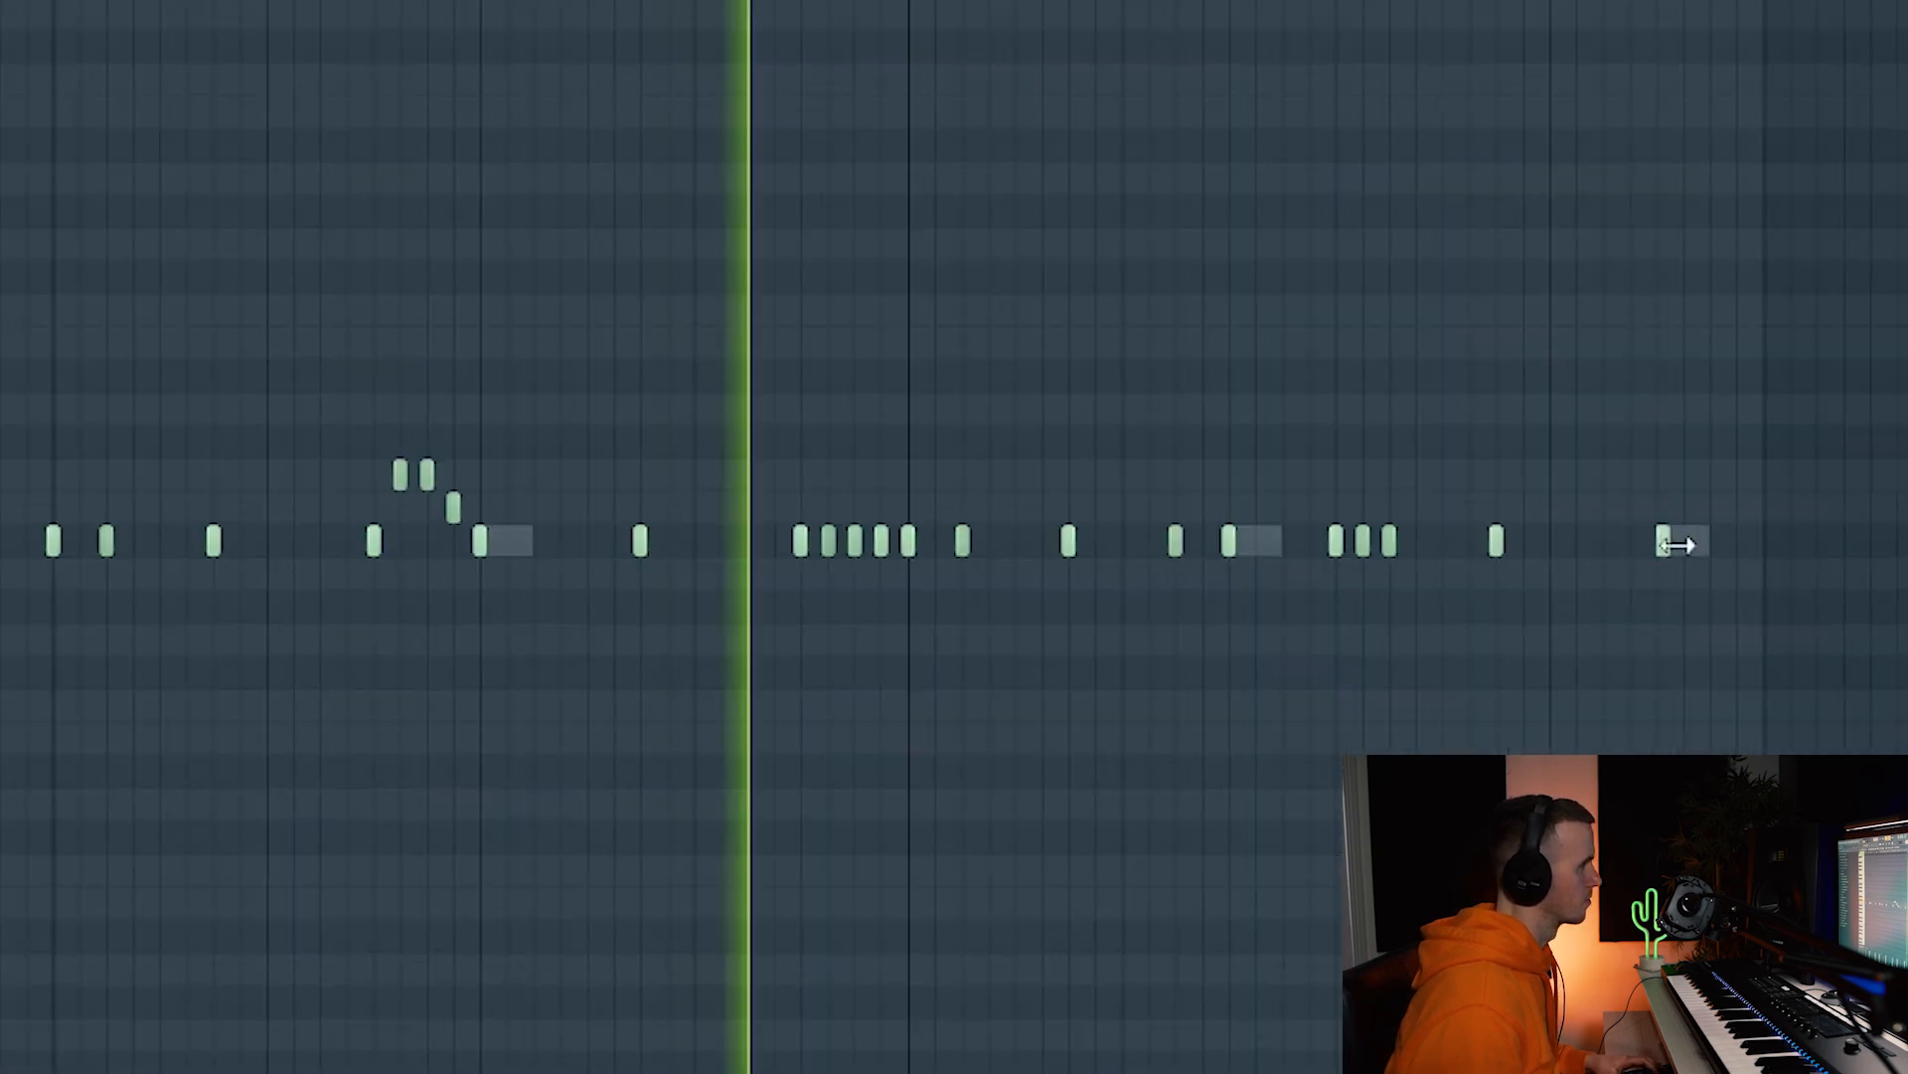
pyautogui.moveTo(1677, 544); pyautogui.dragTo(1781, 542)
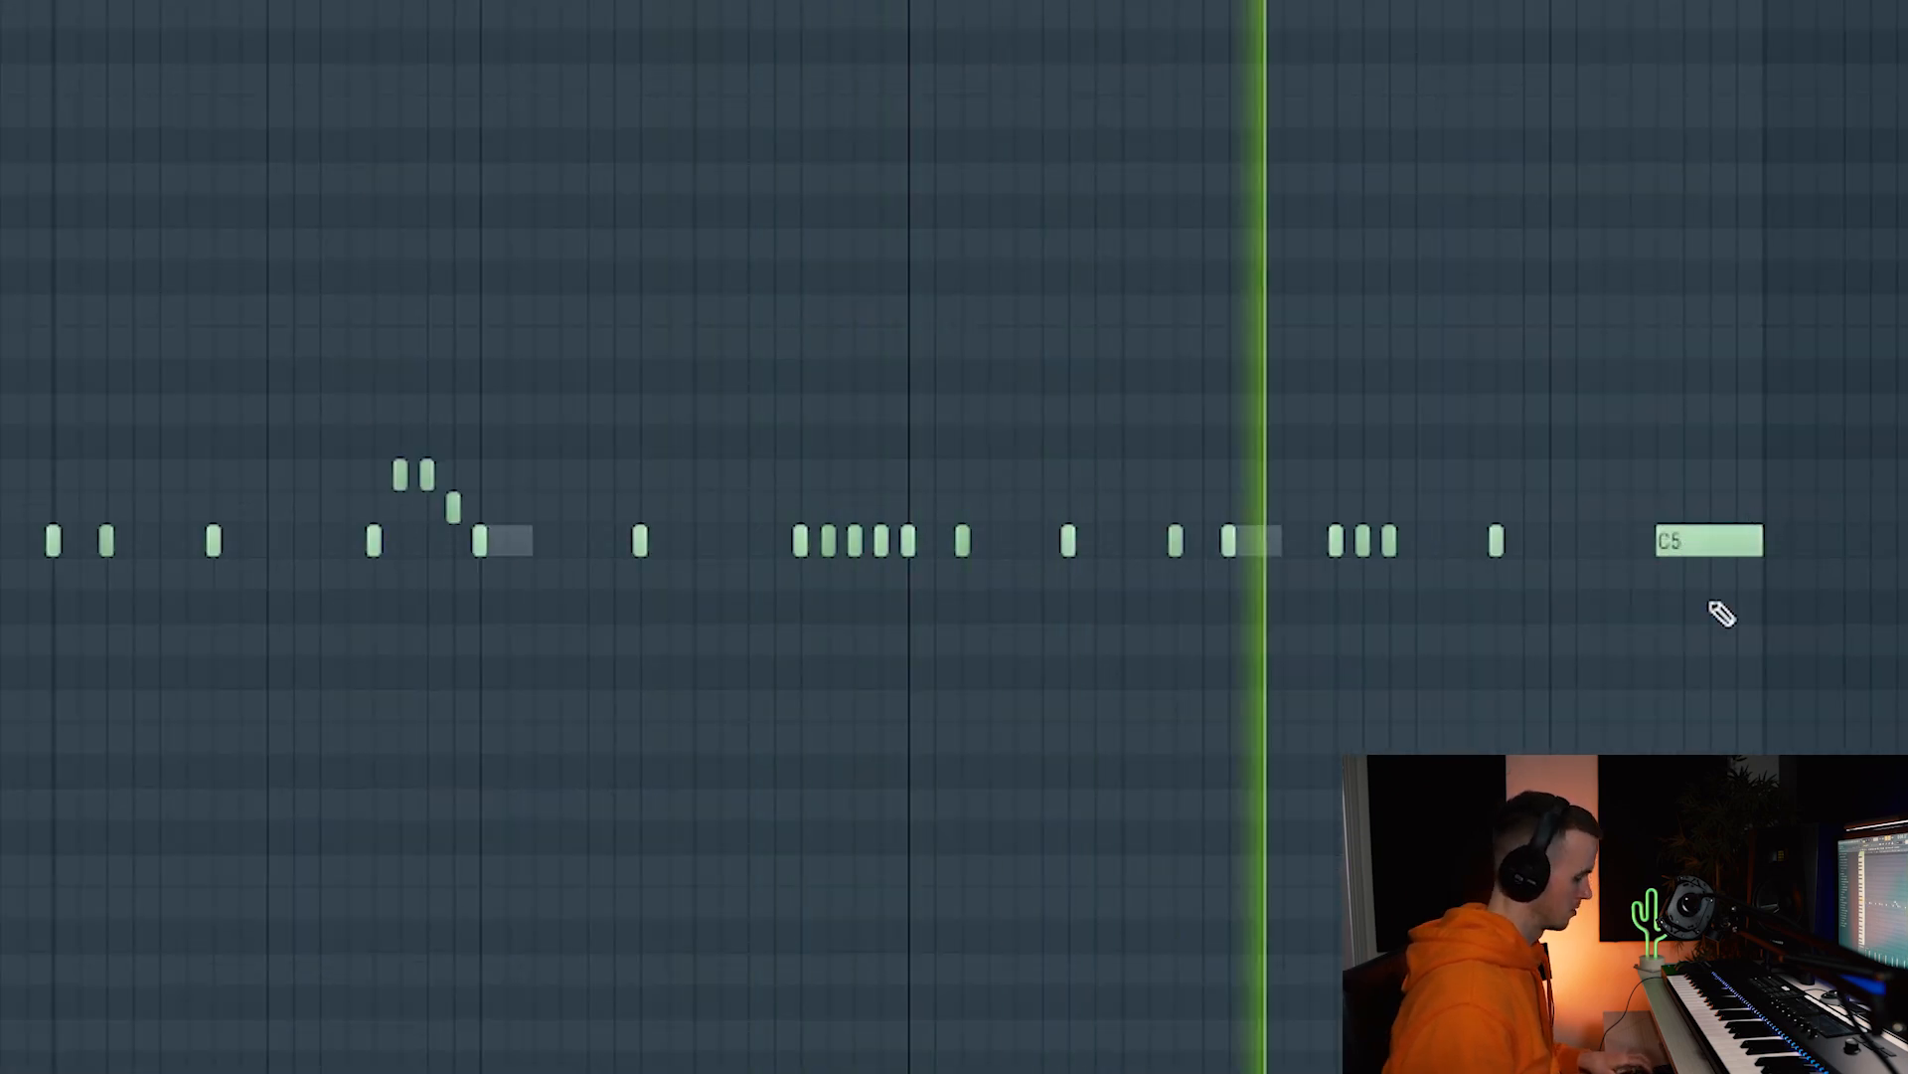
# Chop the long C5 note at the end of the counter drum pattern into a rapid roll.
pyautogui.hotkey('alt', 'u')
pyautogui.click(1179, 801)
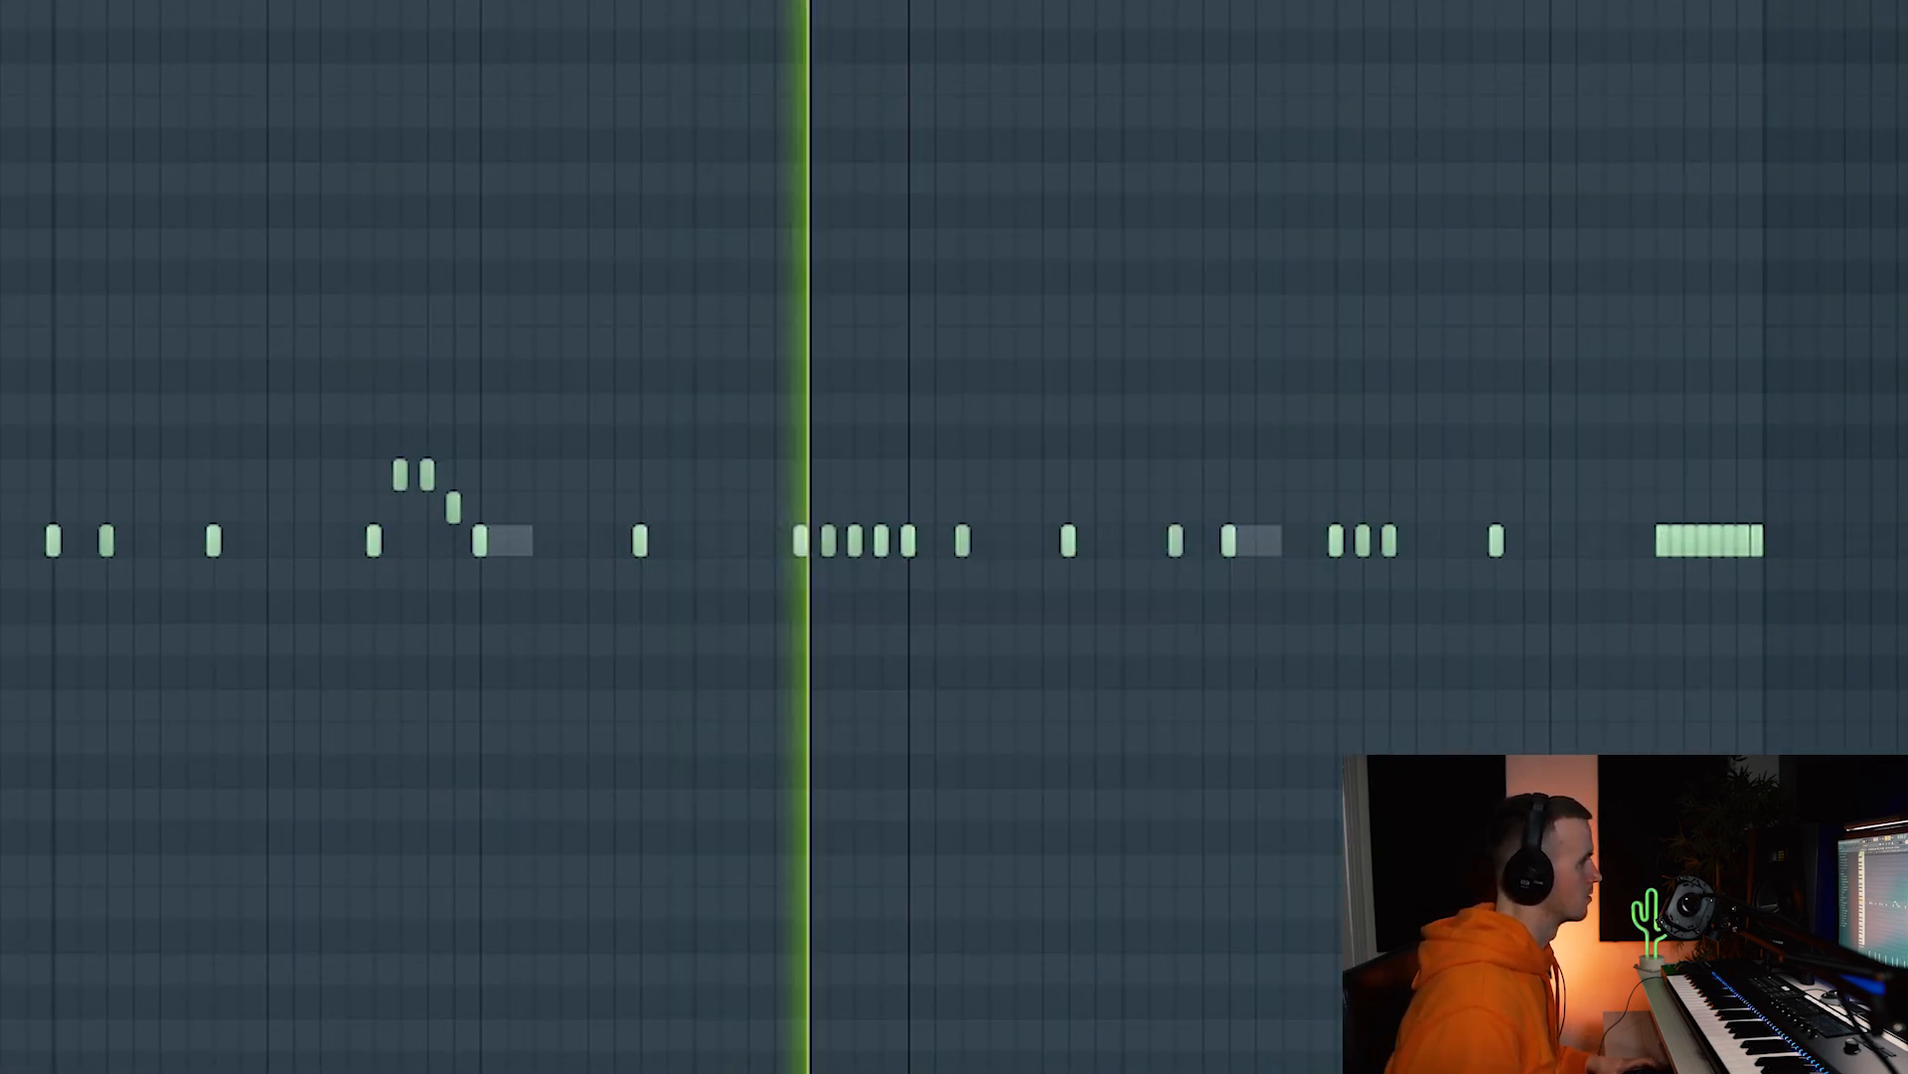
pyautogui.scroll(-3, 1322, 874)
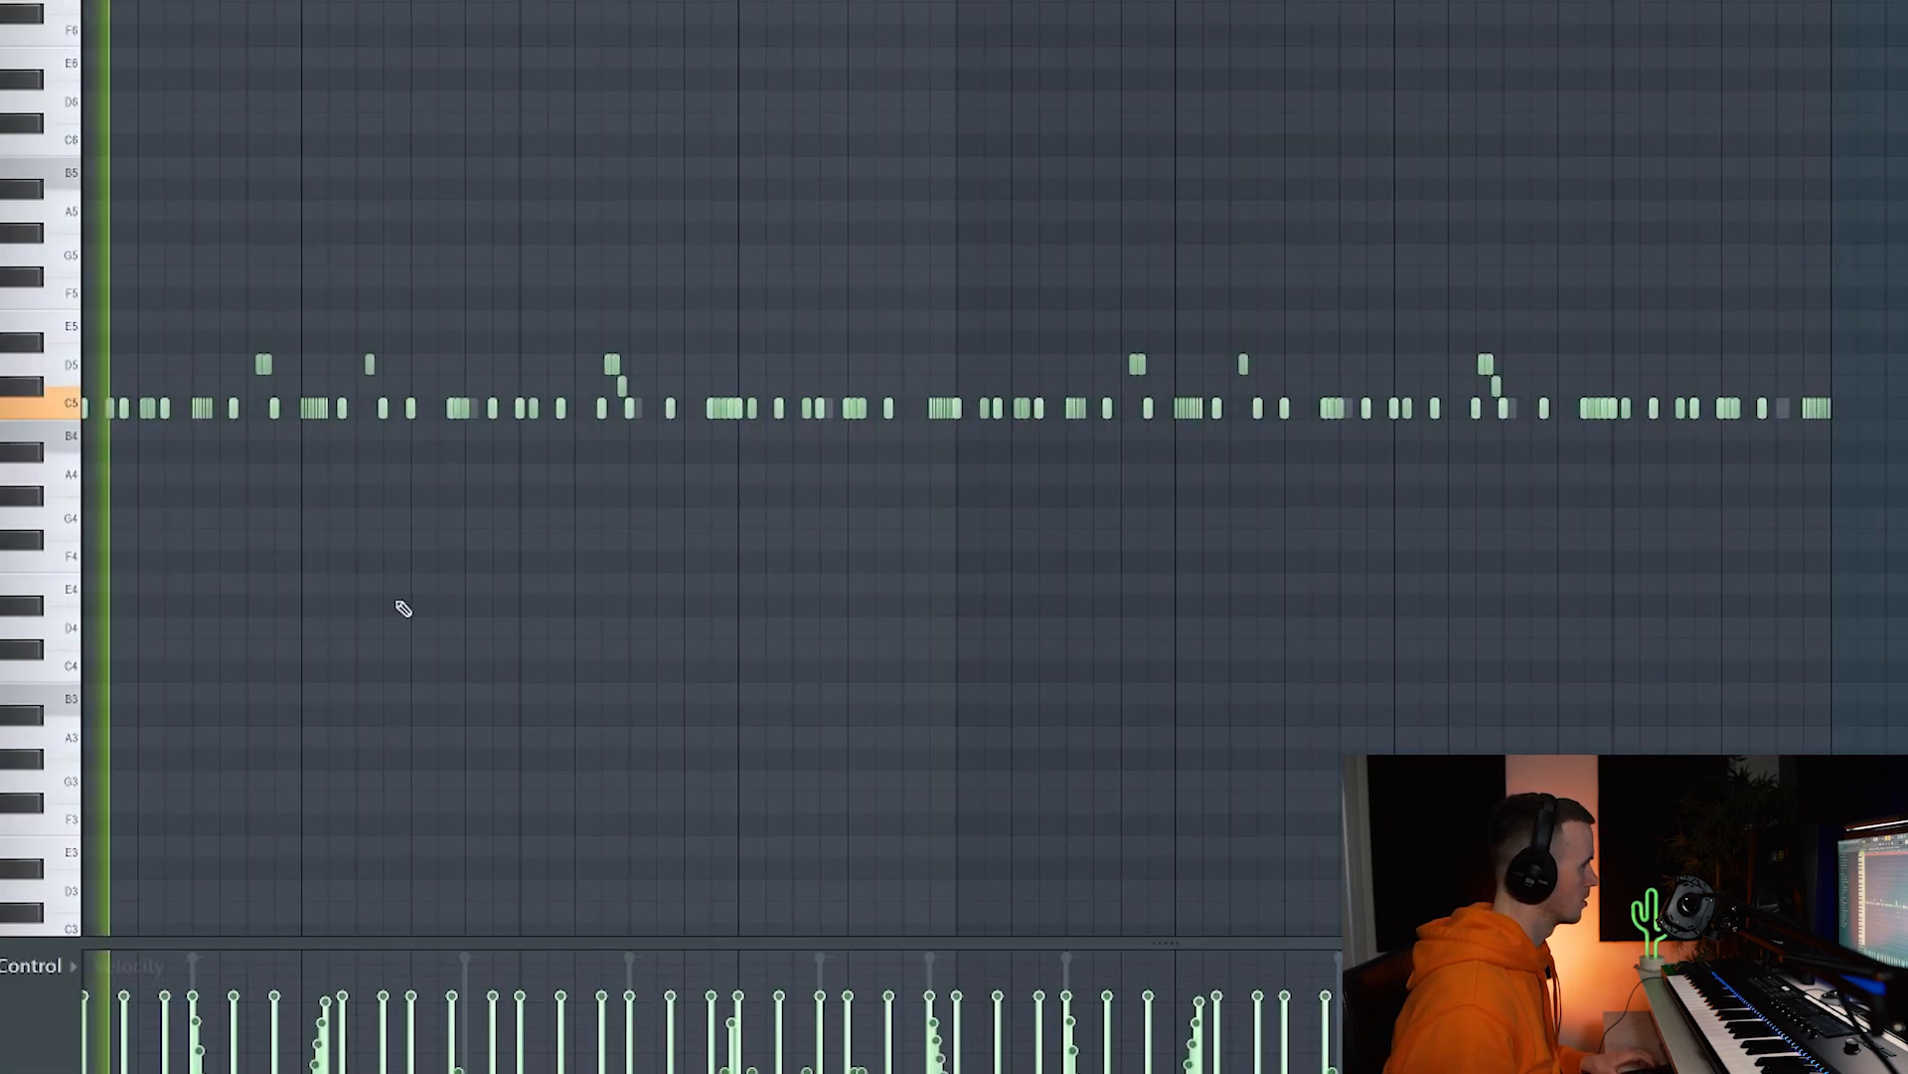
pyautogui.scroll(3, 475, 477)
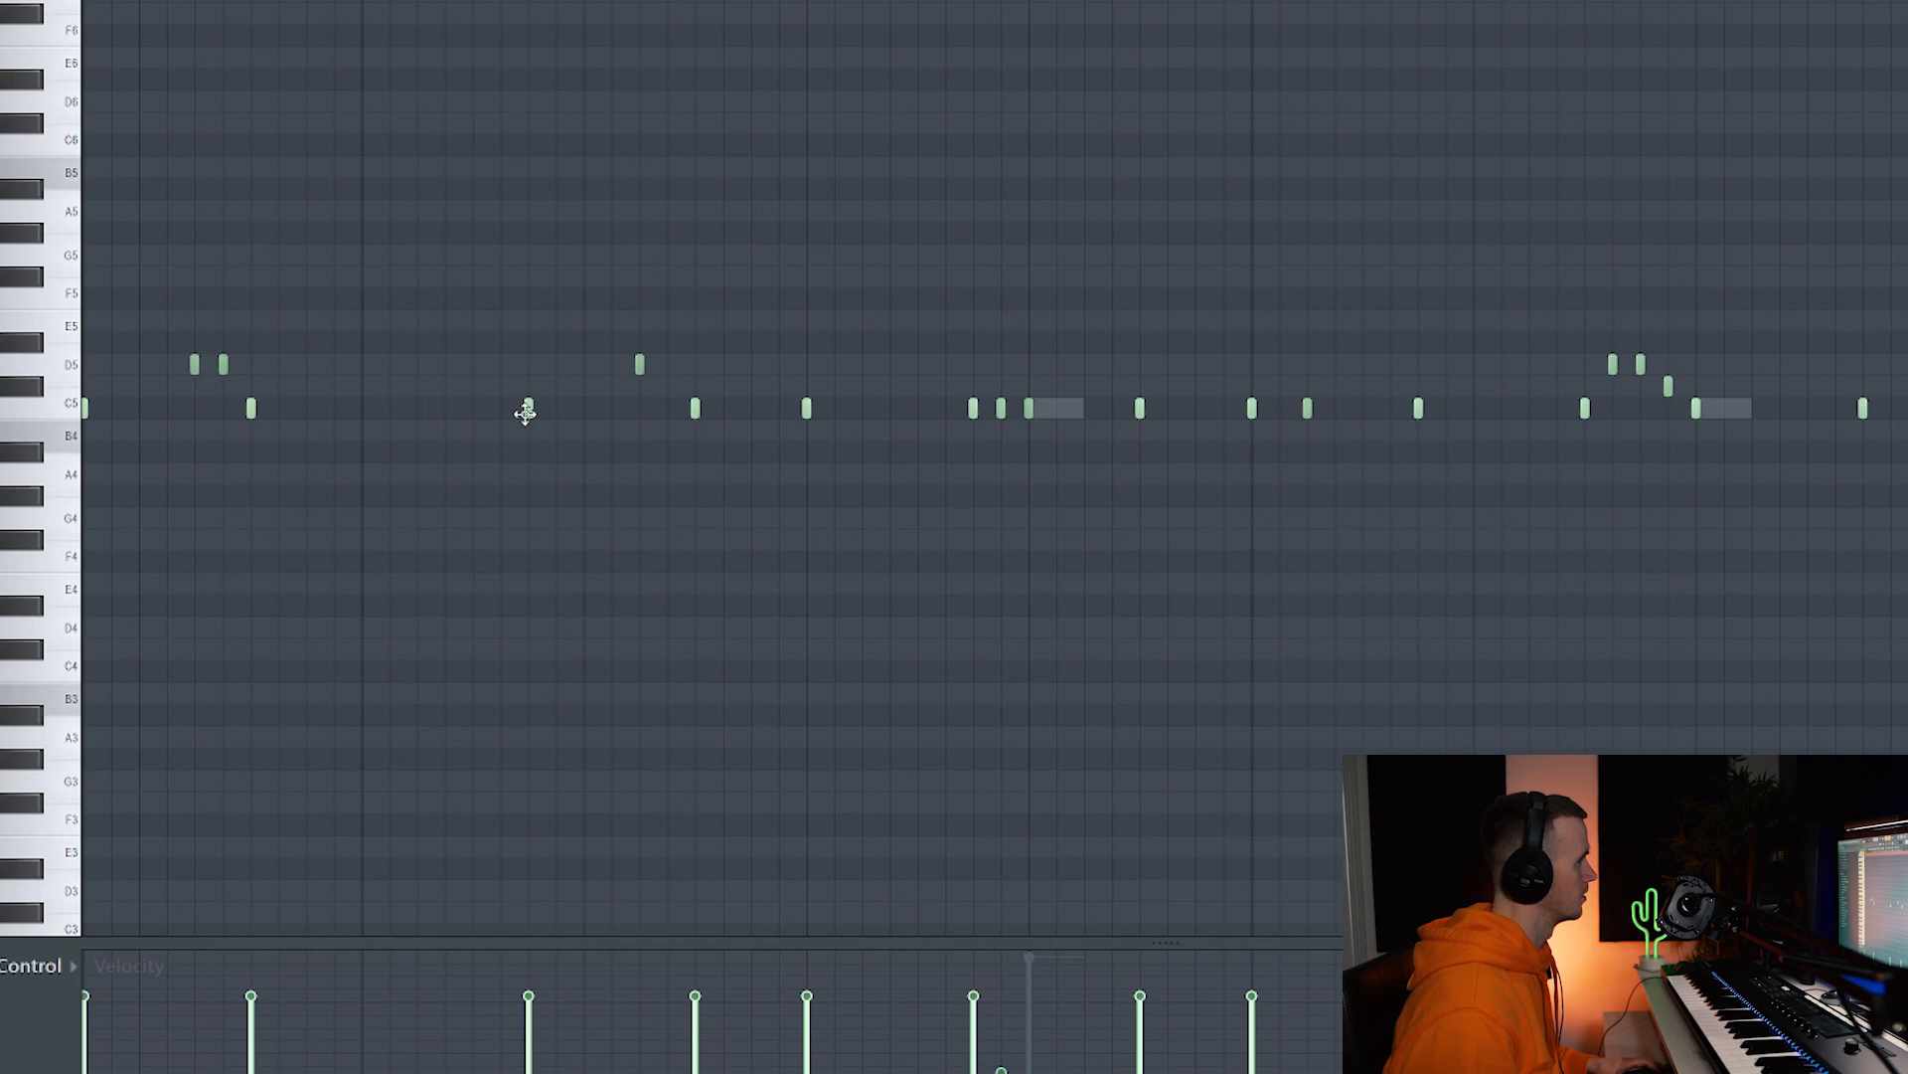
pyautogui.scroll(-1, 371, 490)
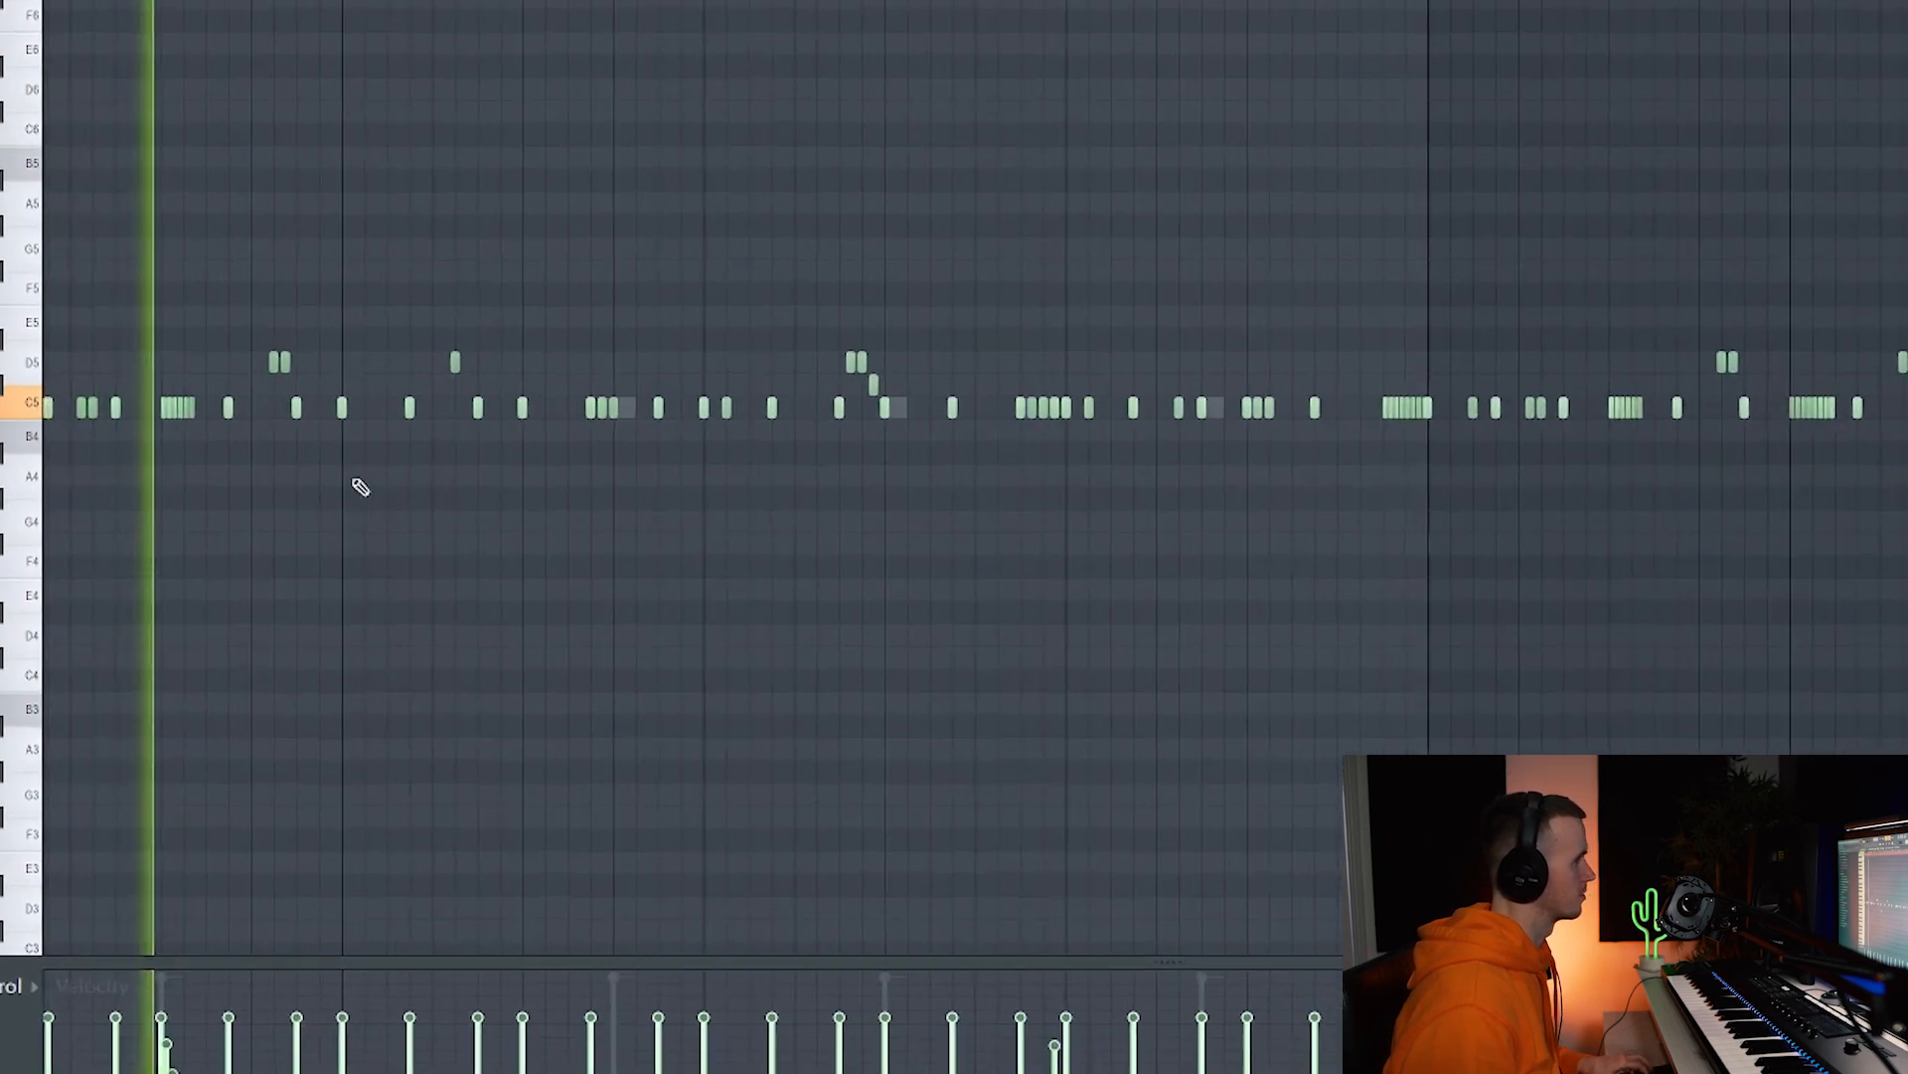
pyautogui.scroll(-2, 326, 479)
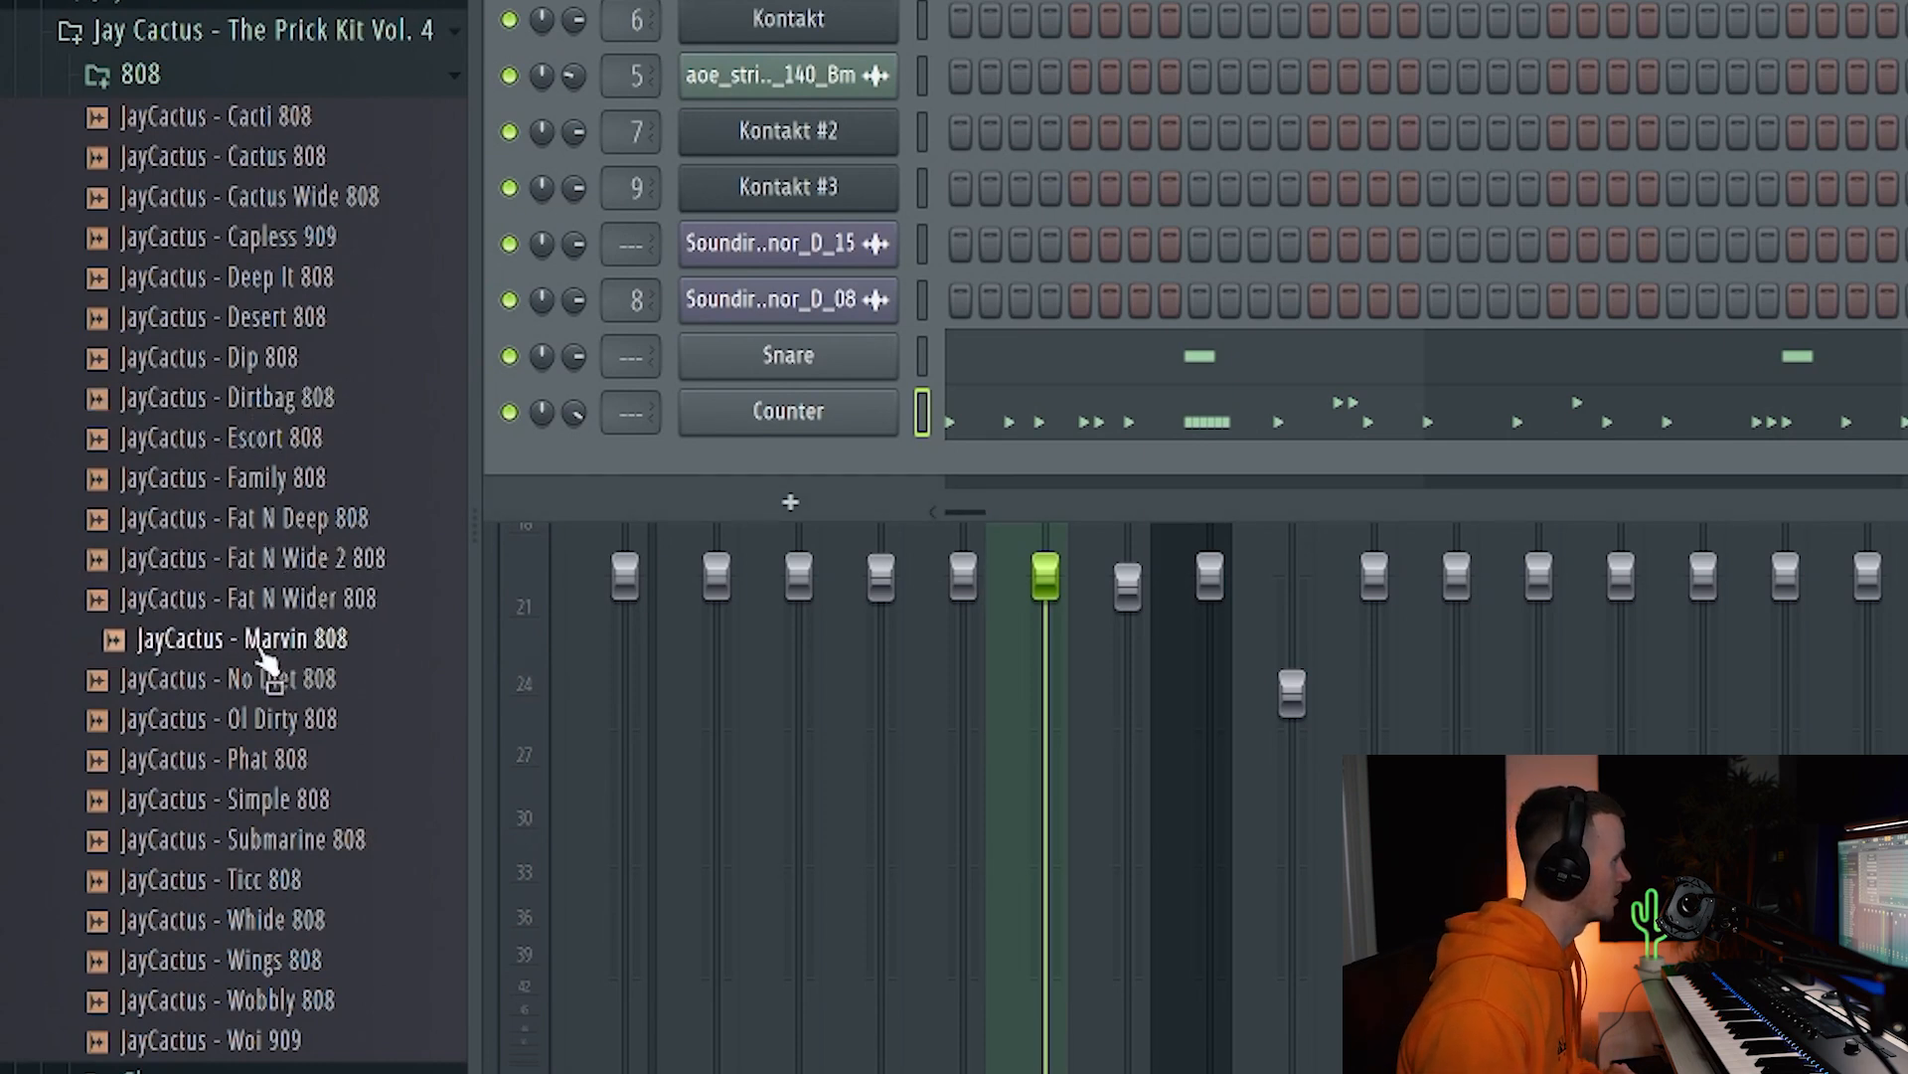
# Add the JayCactus - Marvin 808 sample as a new channel and start its B4 bassline, slicing the second note into four equal parts.
pyautogui.moveTo(865, 487); pyautogui.dragTo(836, 464)
pyautogui.click(51, 625)
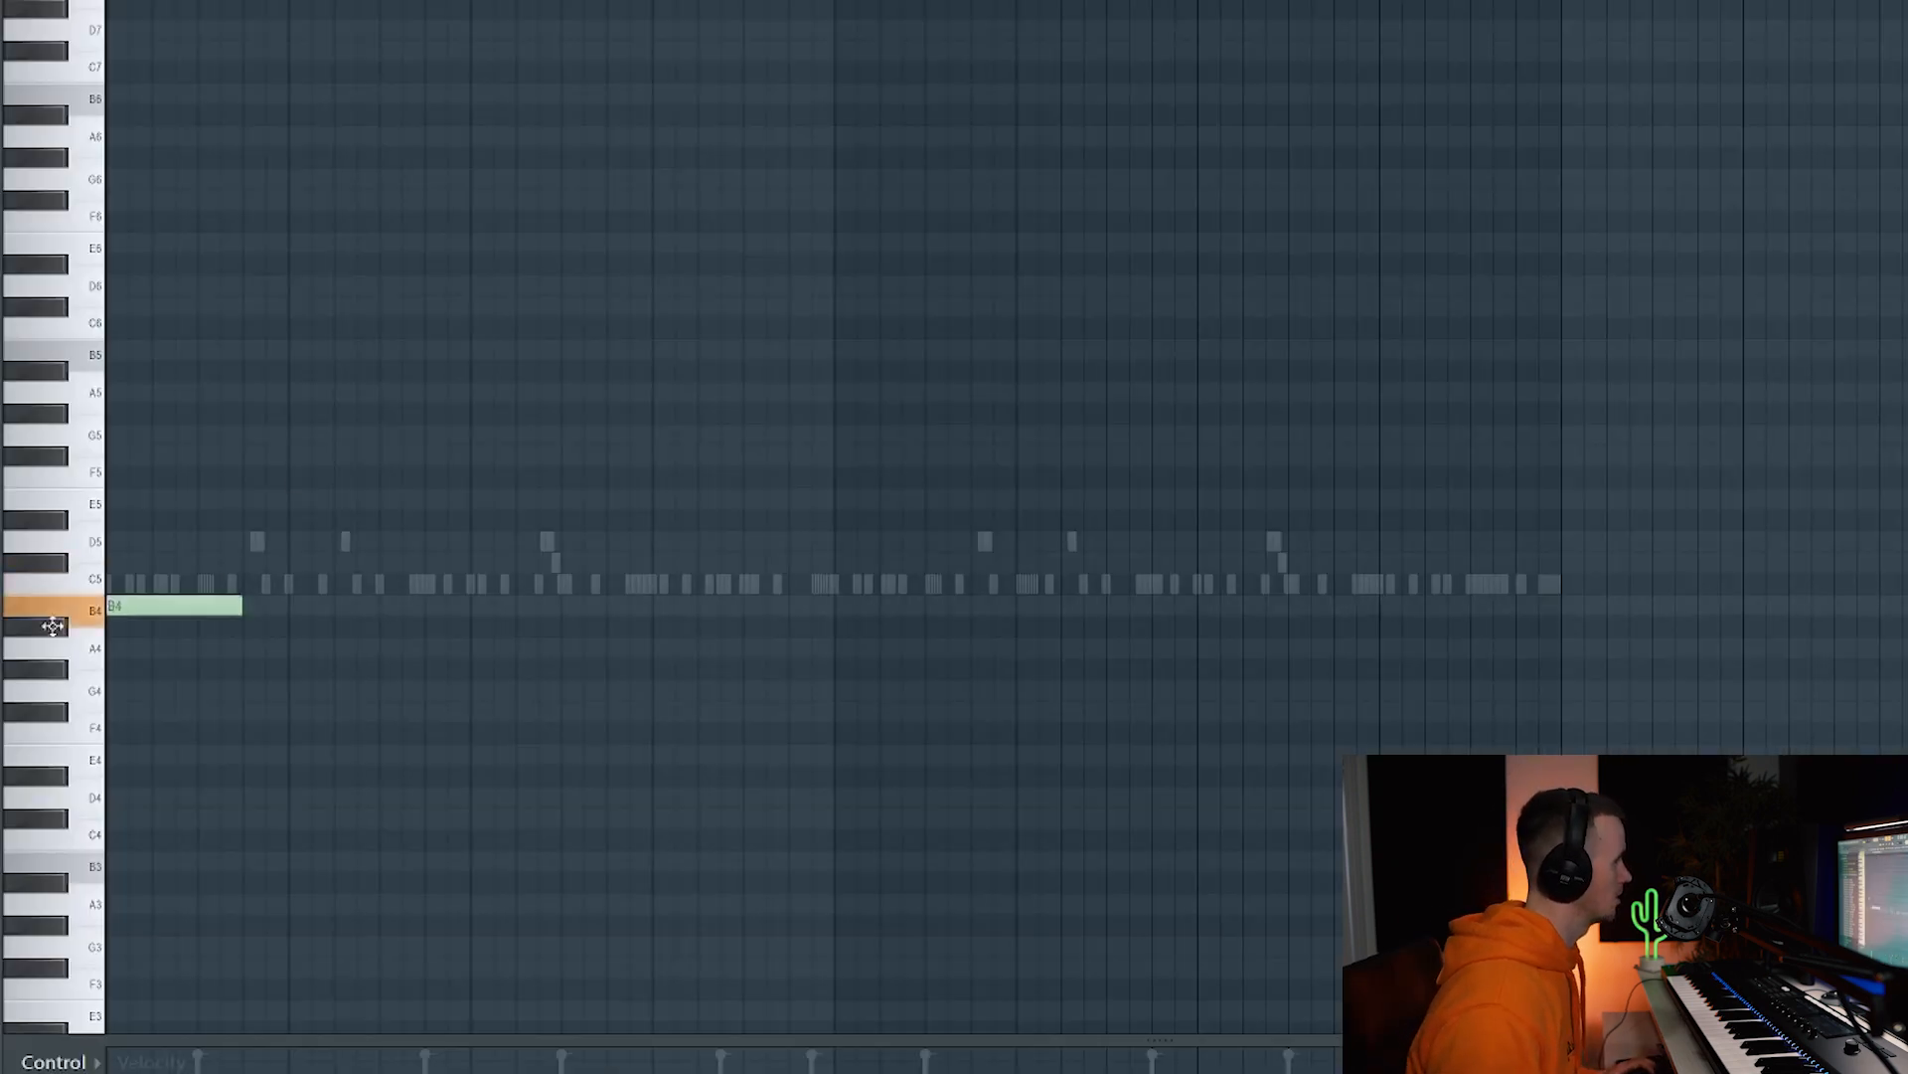
pyautogui.press('space')
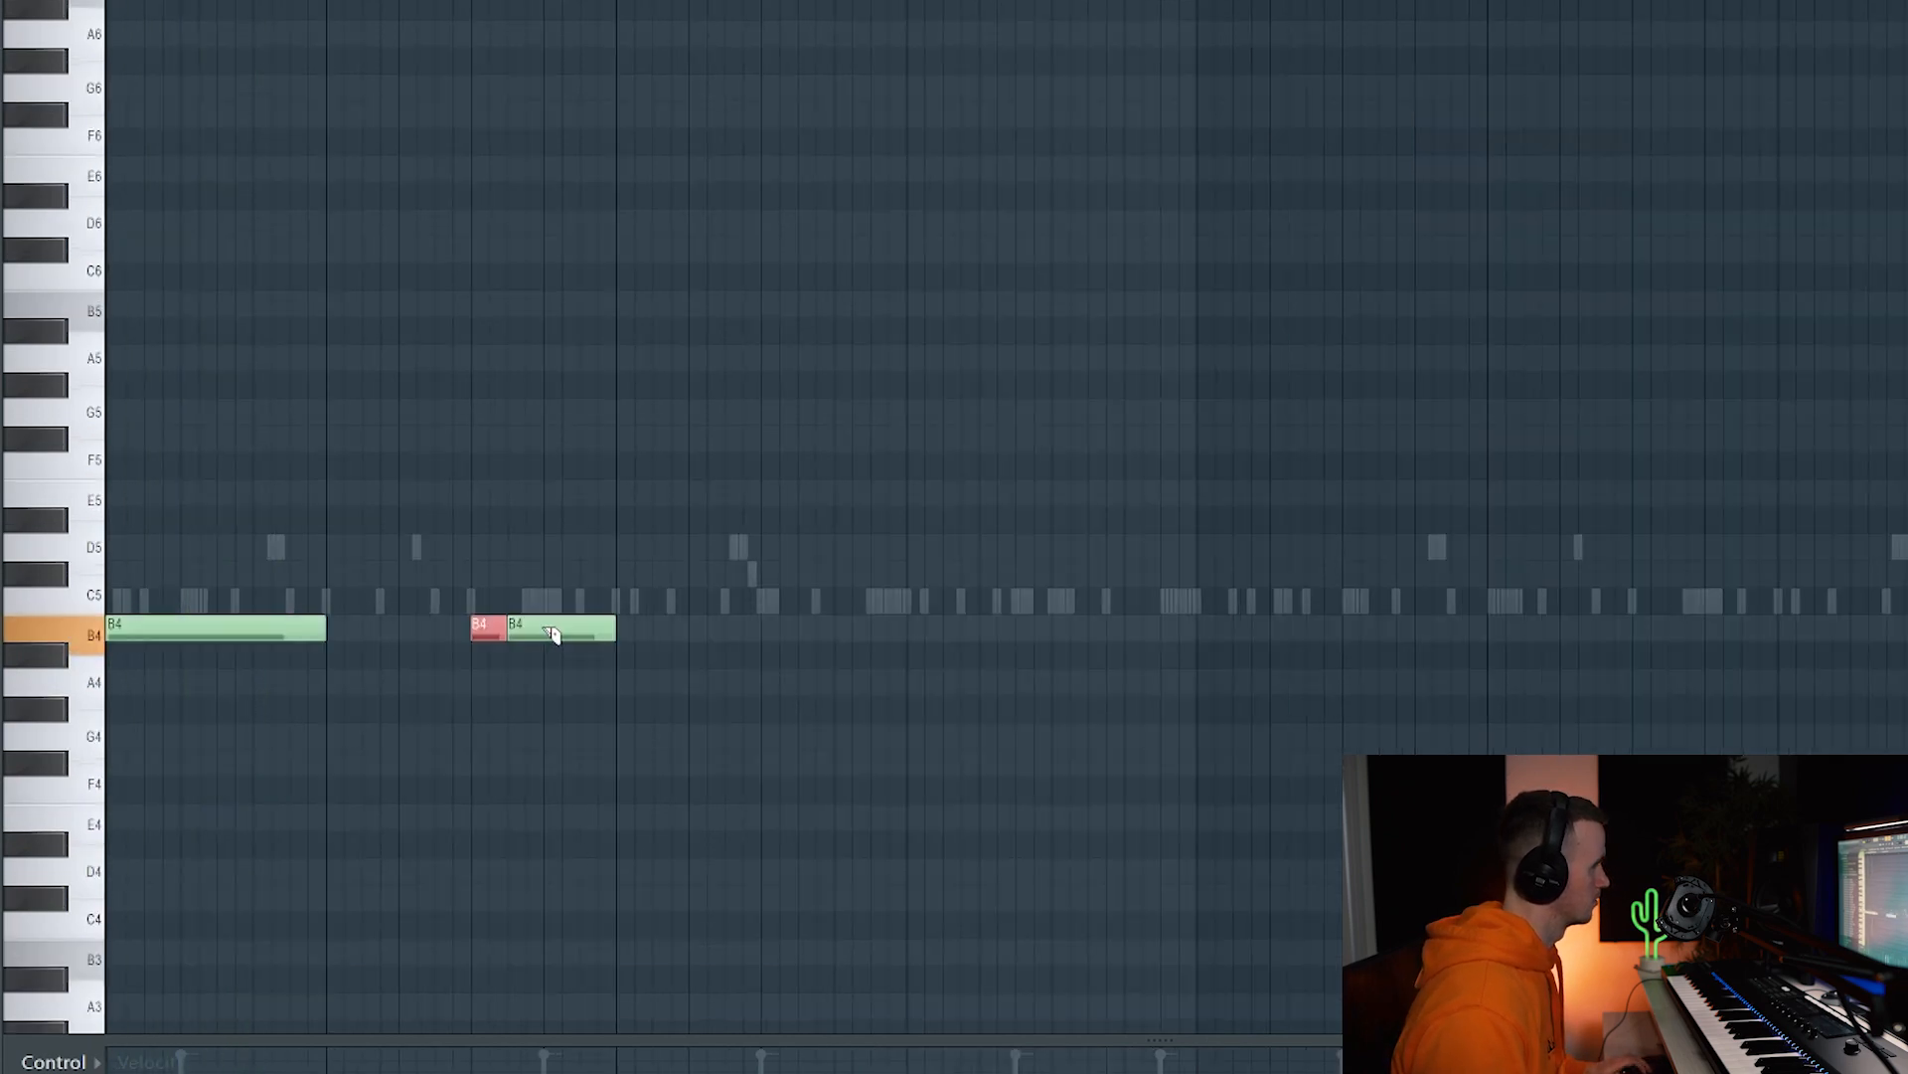
pyautogui.press('space')
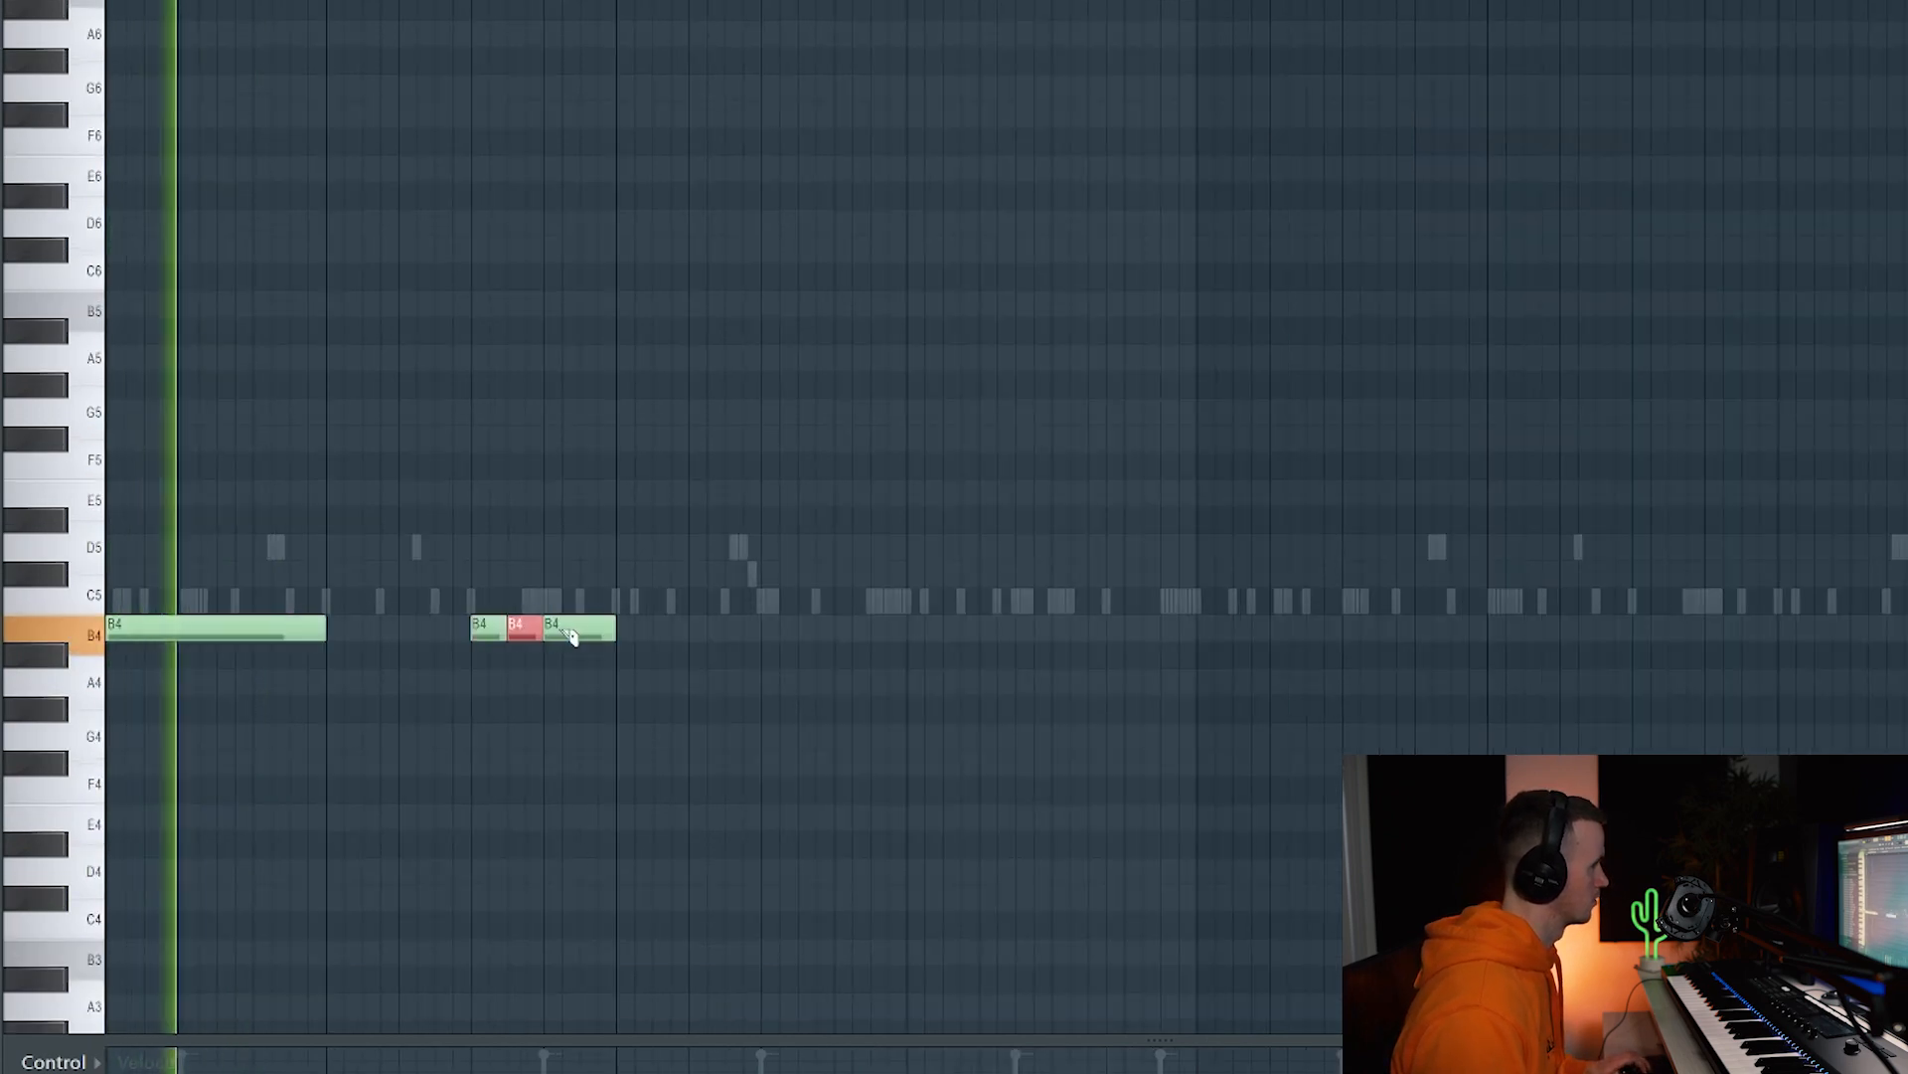
pyautogui.keyDown('ctrl'); pyautogui.scroll(2, 577, 634); pyautogui.keyUp('ctrl')
pyautogui.moveTo(594, 636); pyautogui.dragTo(593, 626)
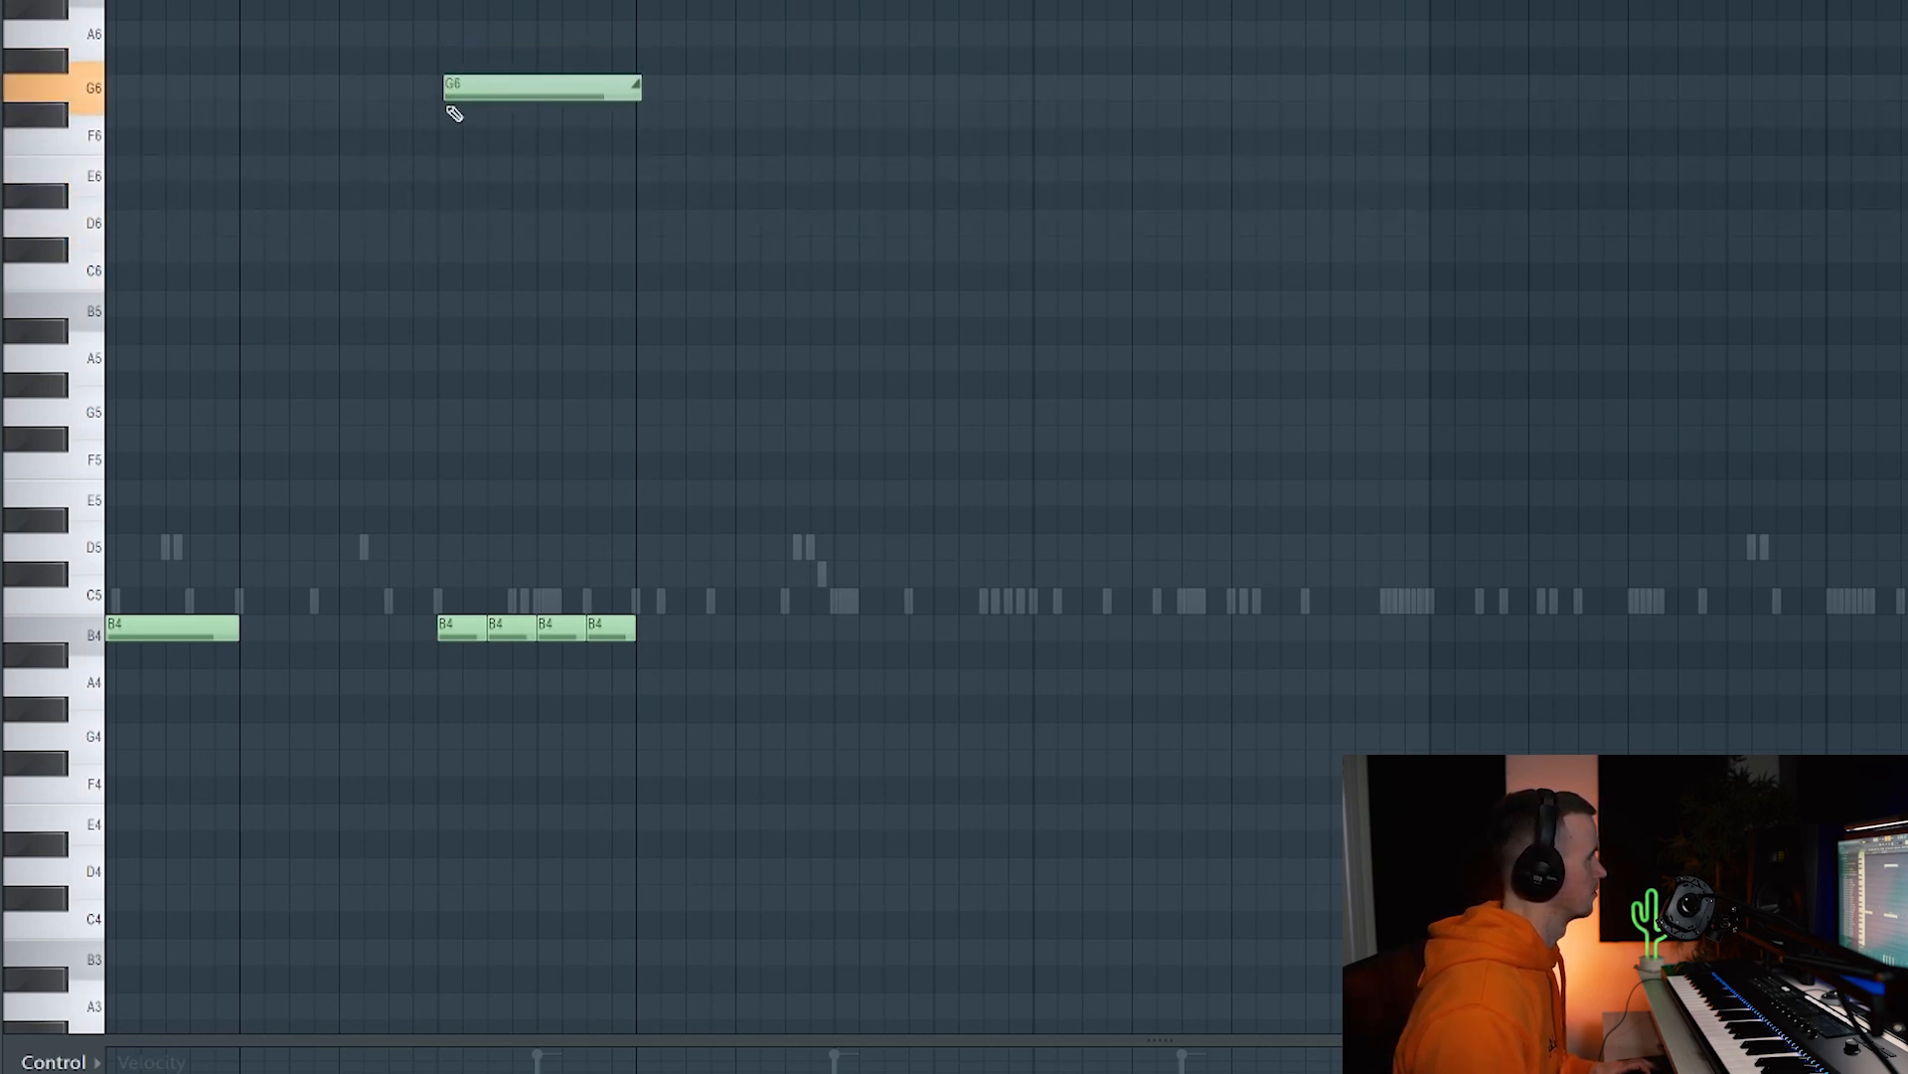
# Place short slide notes above the four sliced B4 bass notes, including one at G6 and one at D6.
pyautogui.click(546, 219)
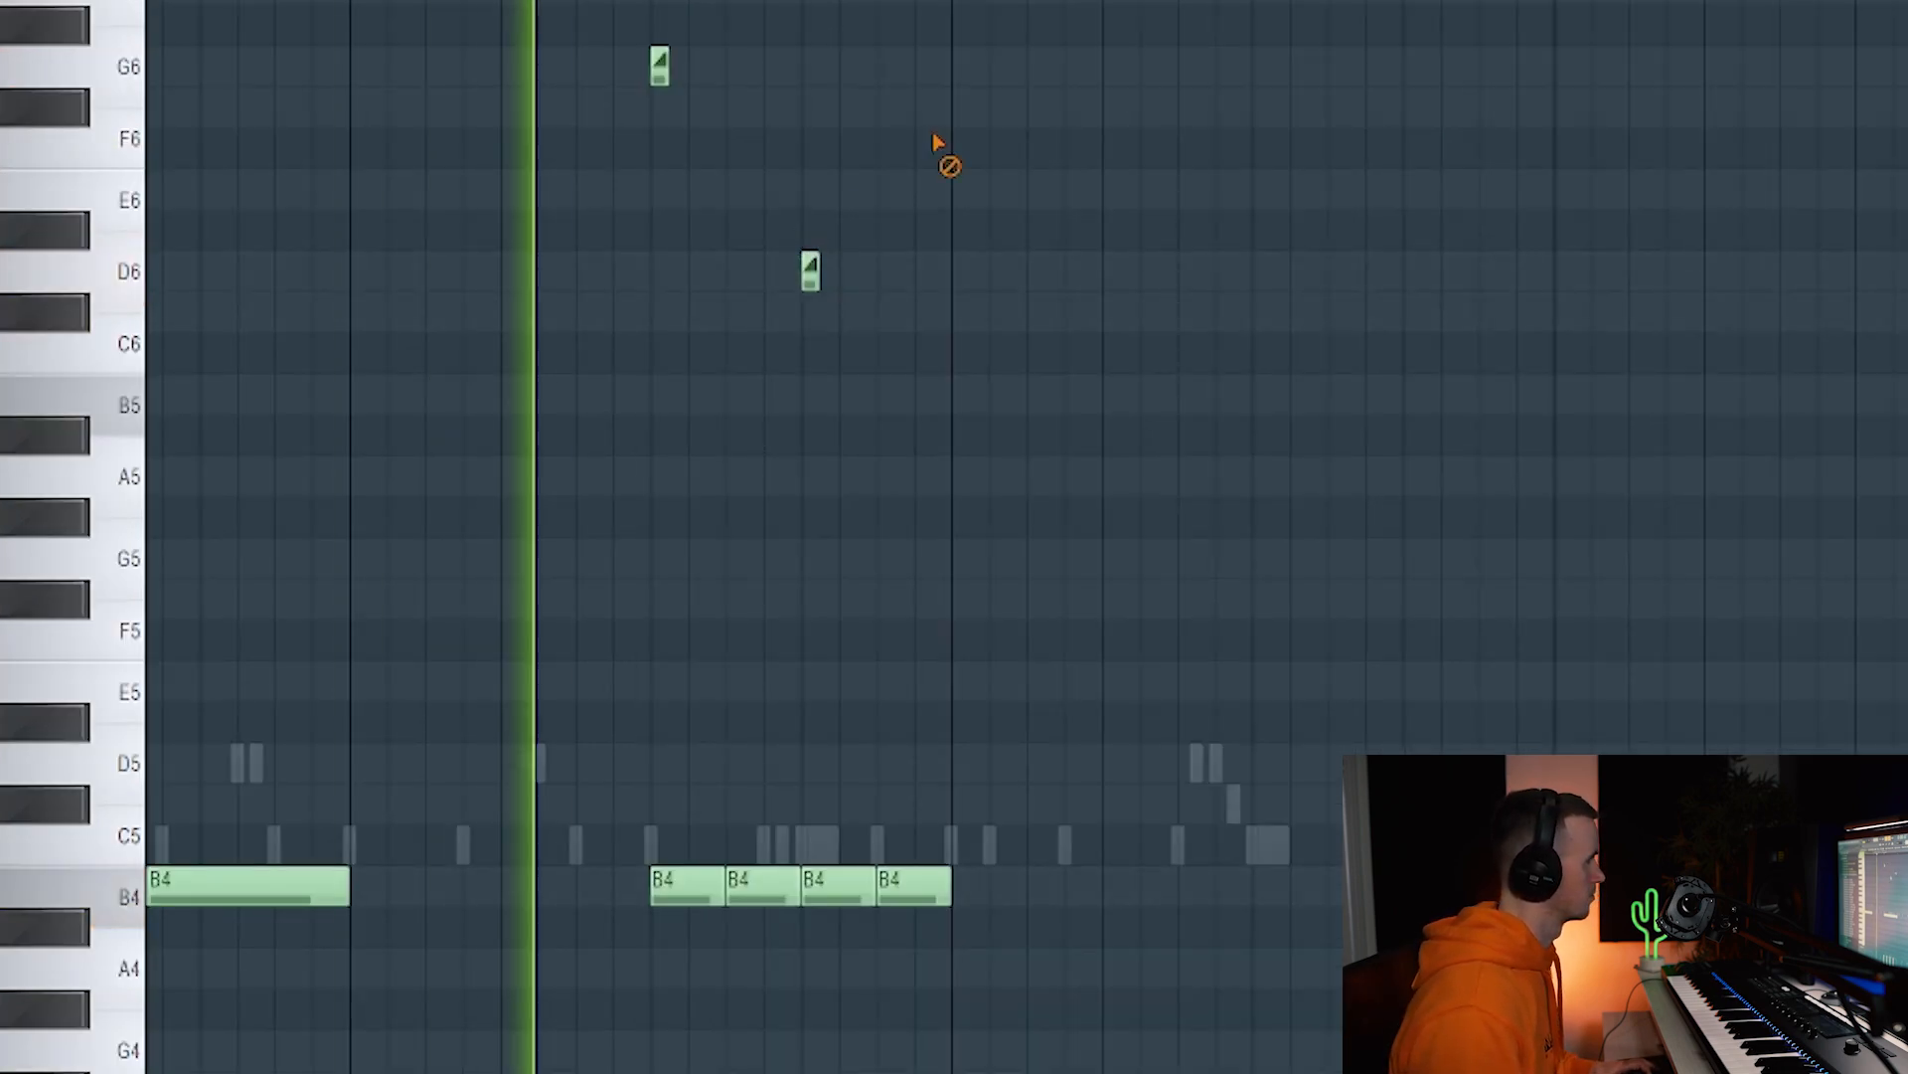
pyautogui.click(885, 311)
pyautogui.click(730, 61)
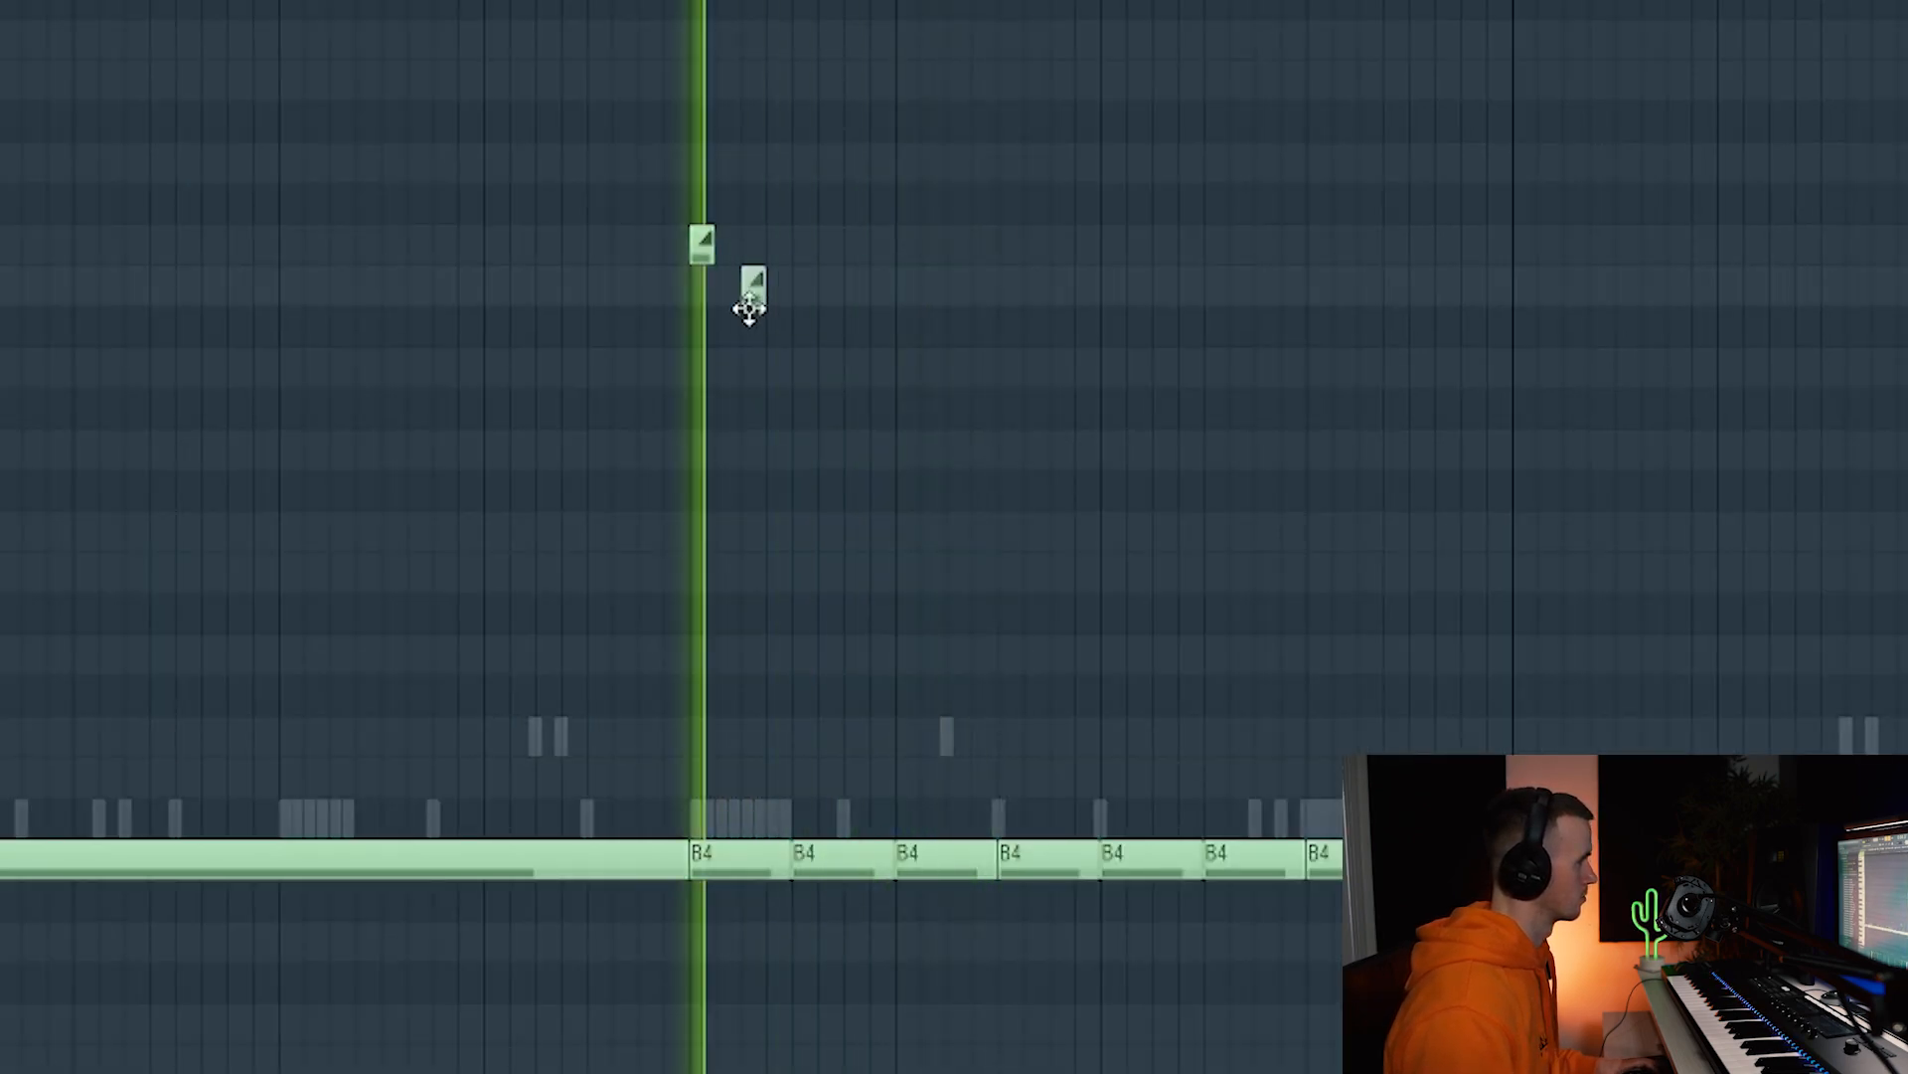
# Place one short slide note above each slice of the longer run of eight B4 bass notes, varying their pitches.
pyautogui.moveTo(749, 310); pyautogui.dragTo(812, 294)
pyautogui.press('space')
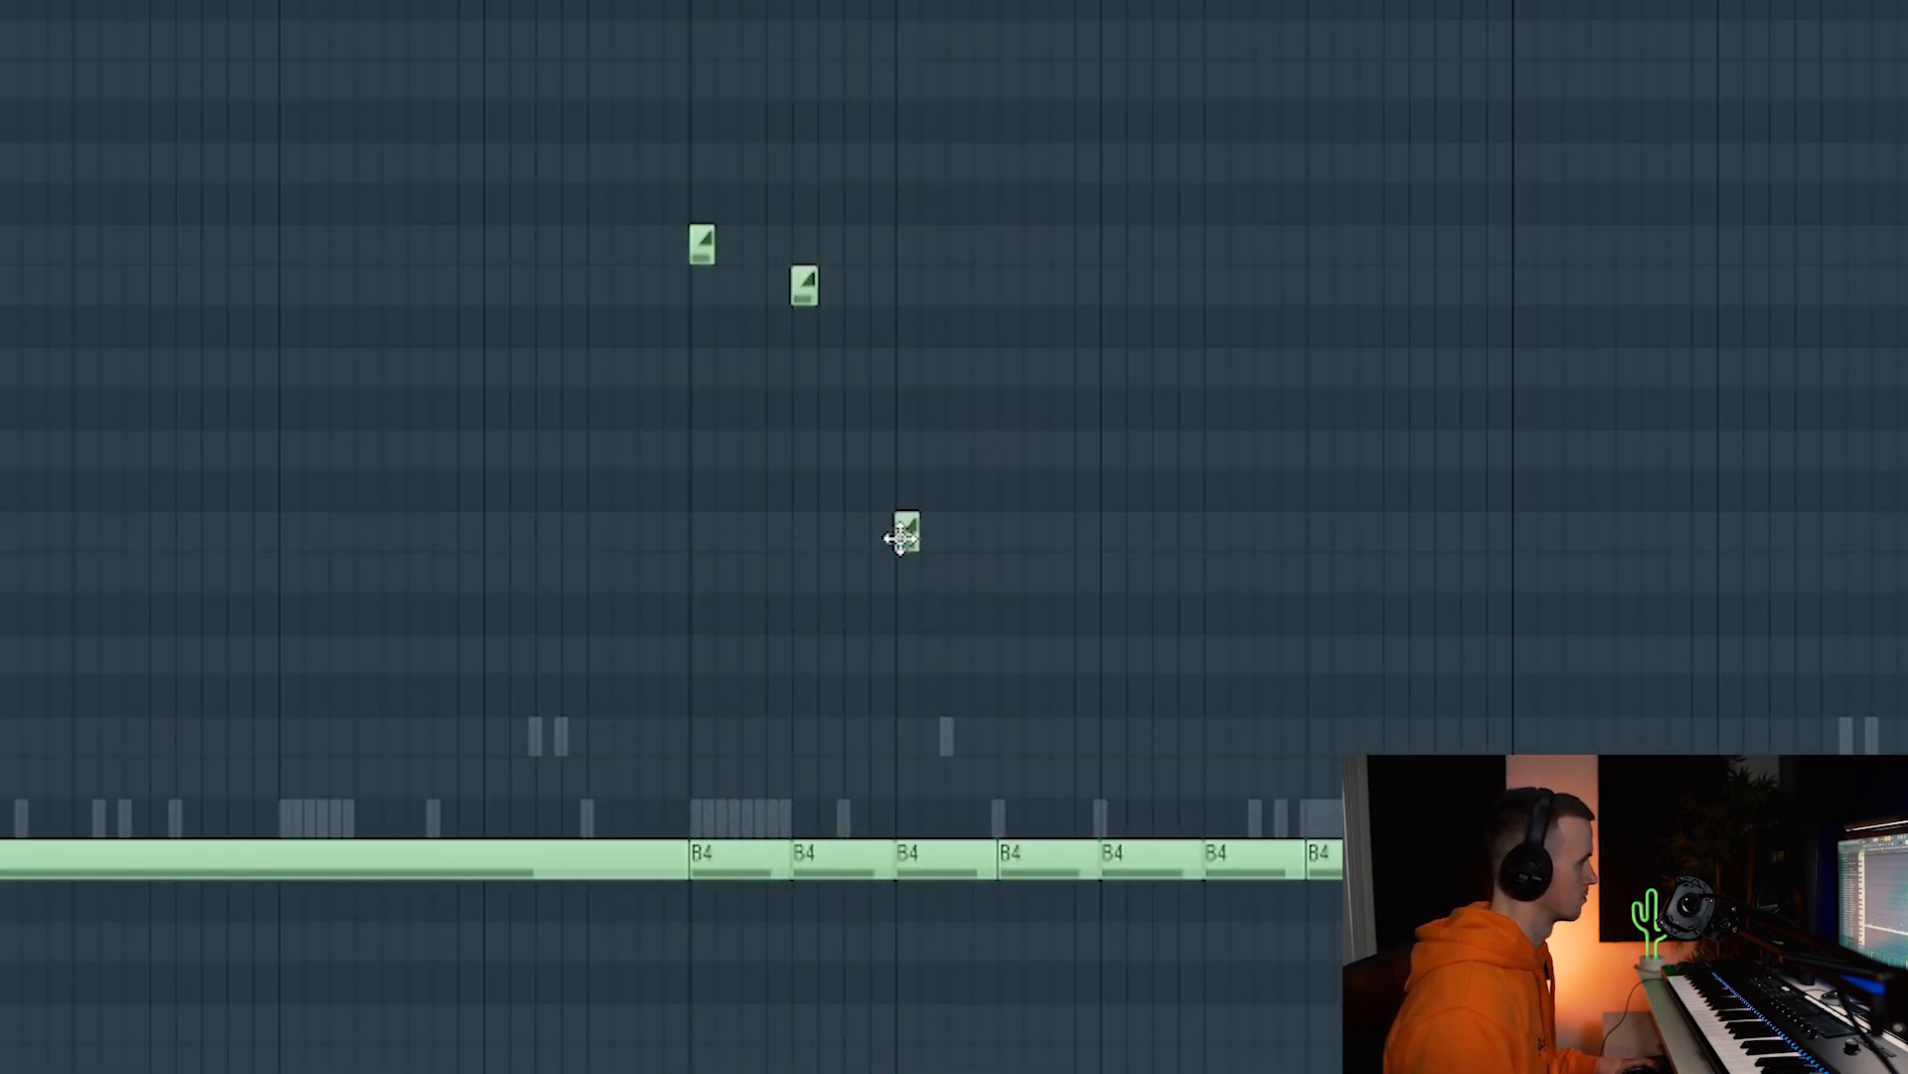
pyautogui.click(1008, 571)
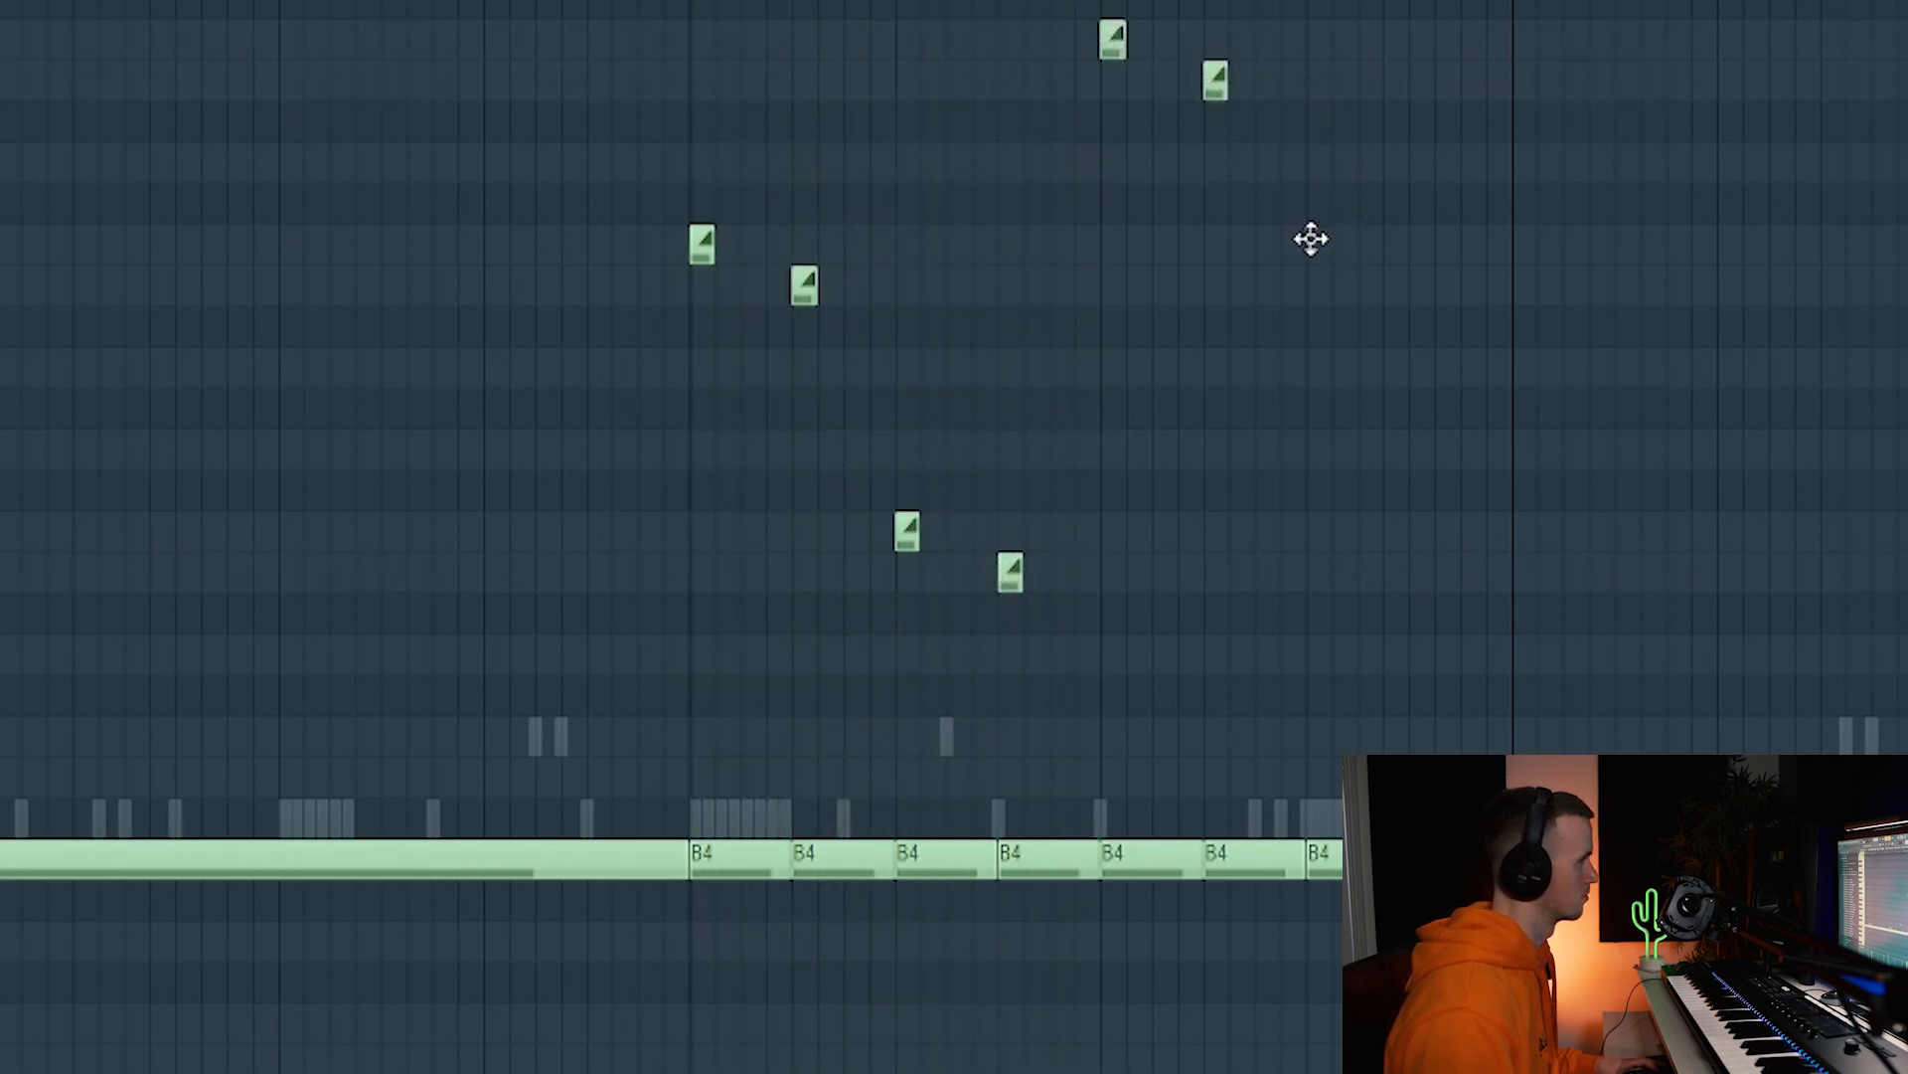
pyautogui.press('space')
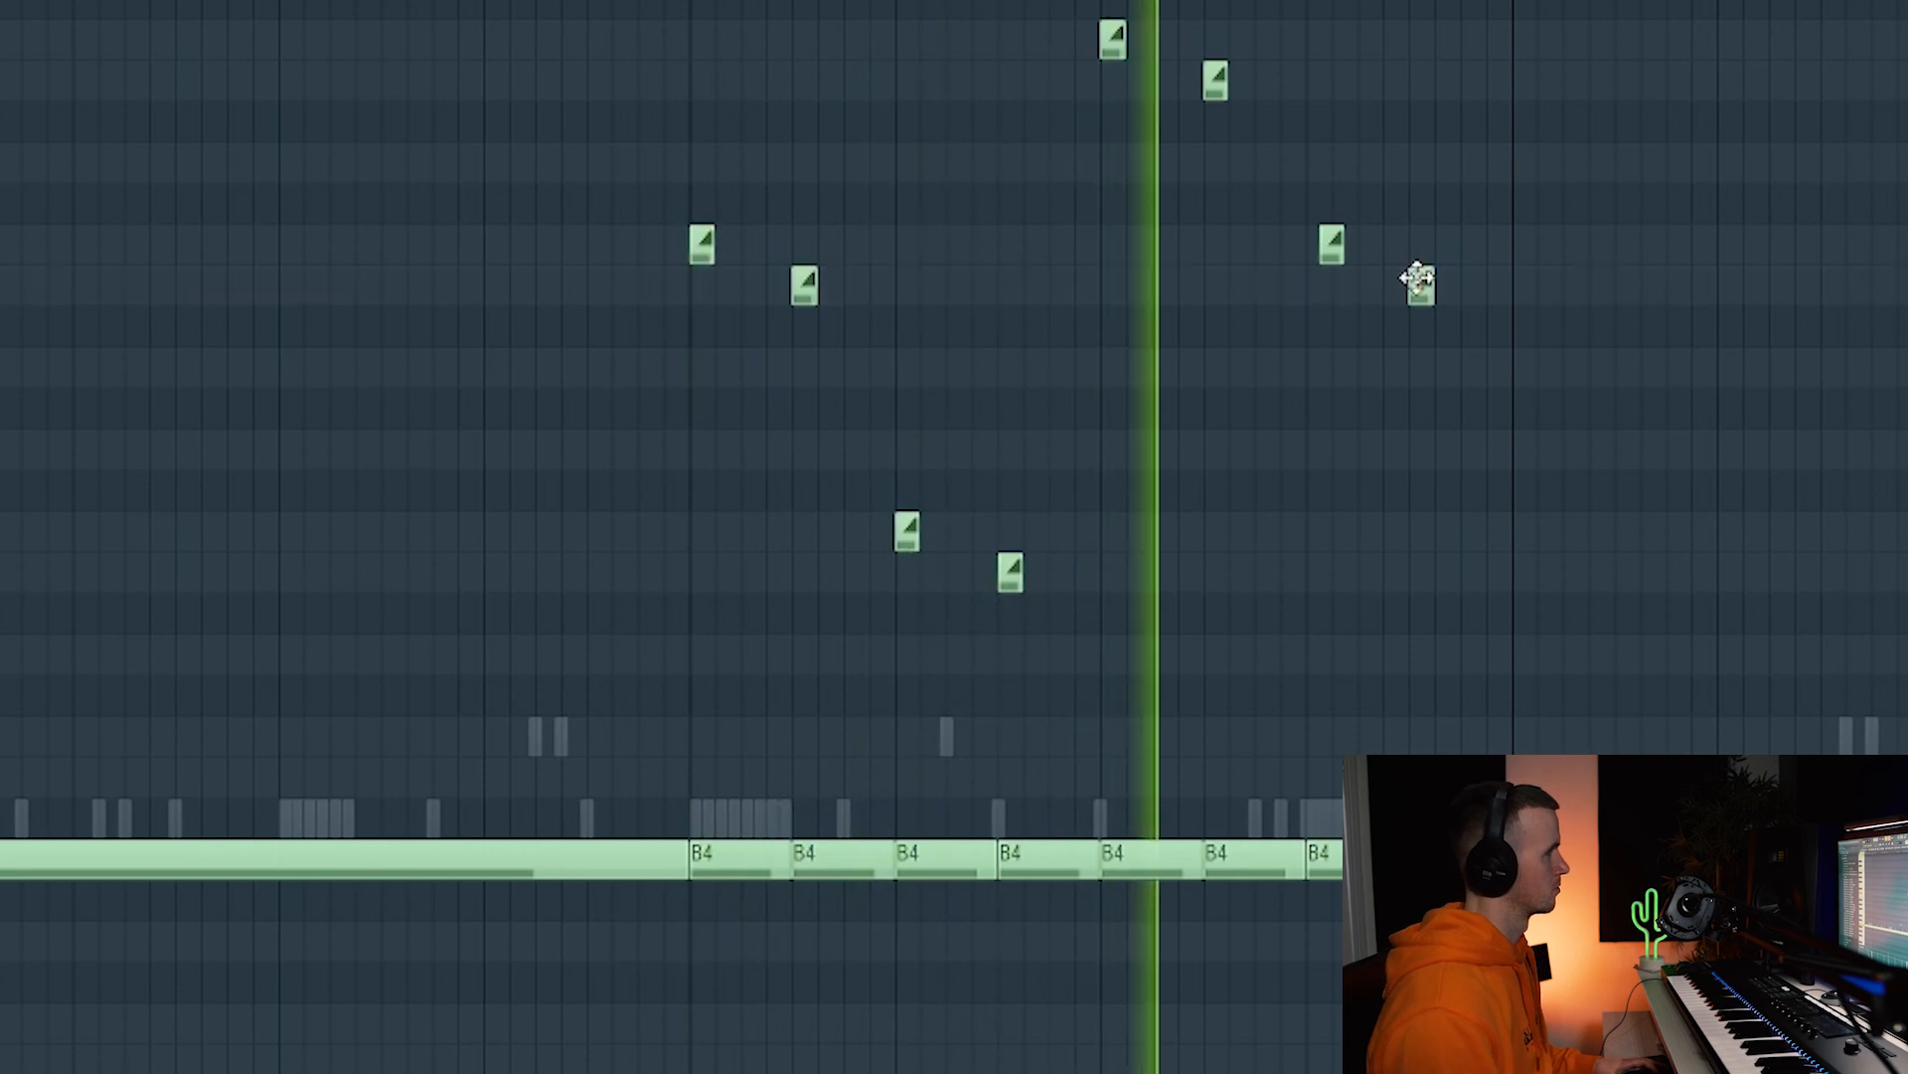
# Slice the short B4 bass note that follows the eight-note run into two equal parts.
pyautogui.scroll(-2, 1197, 371)
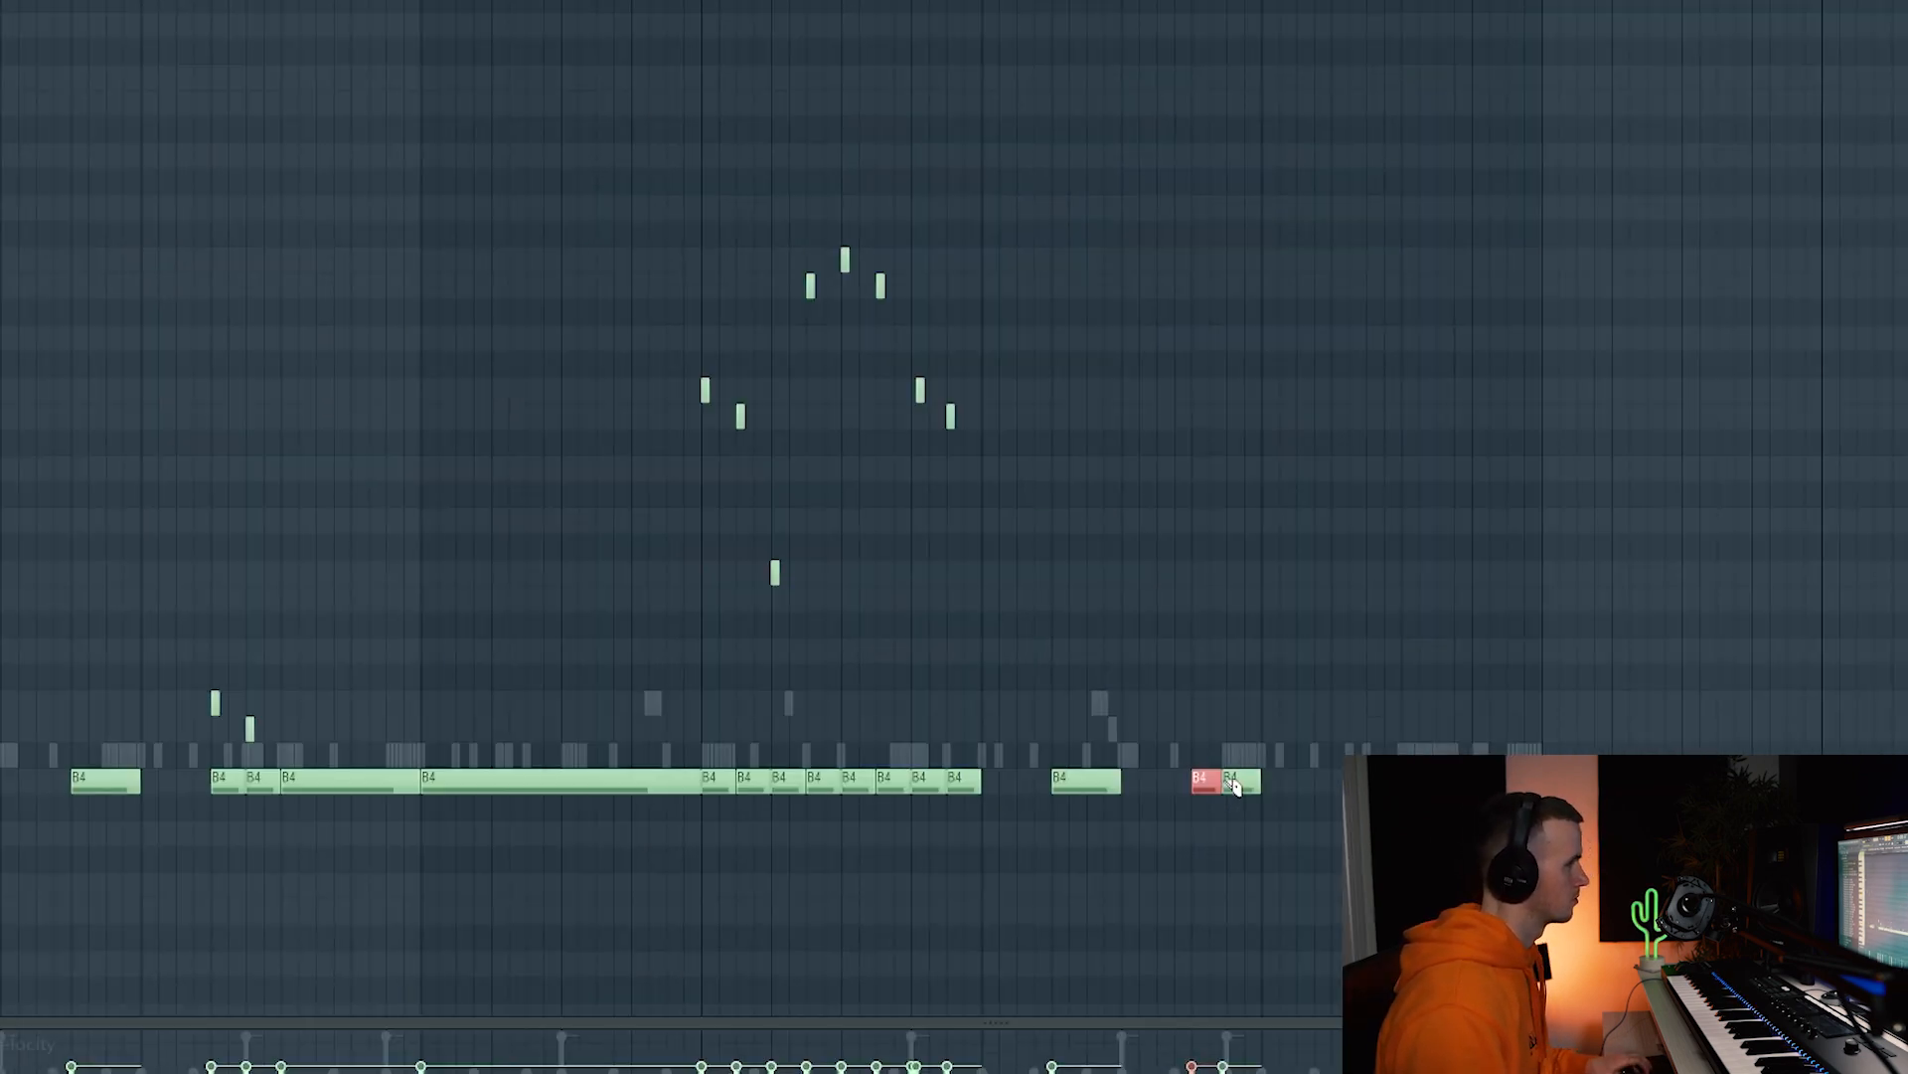
pyautogui.scroll(4, 1233, 791)
pyautogui.click(1233, 780)
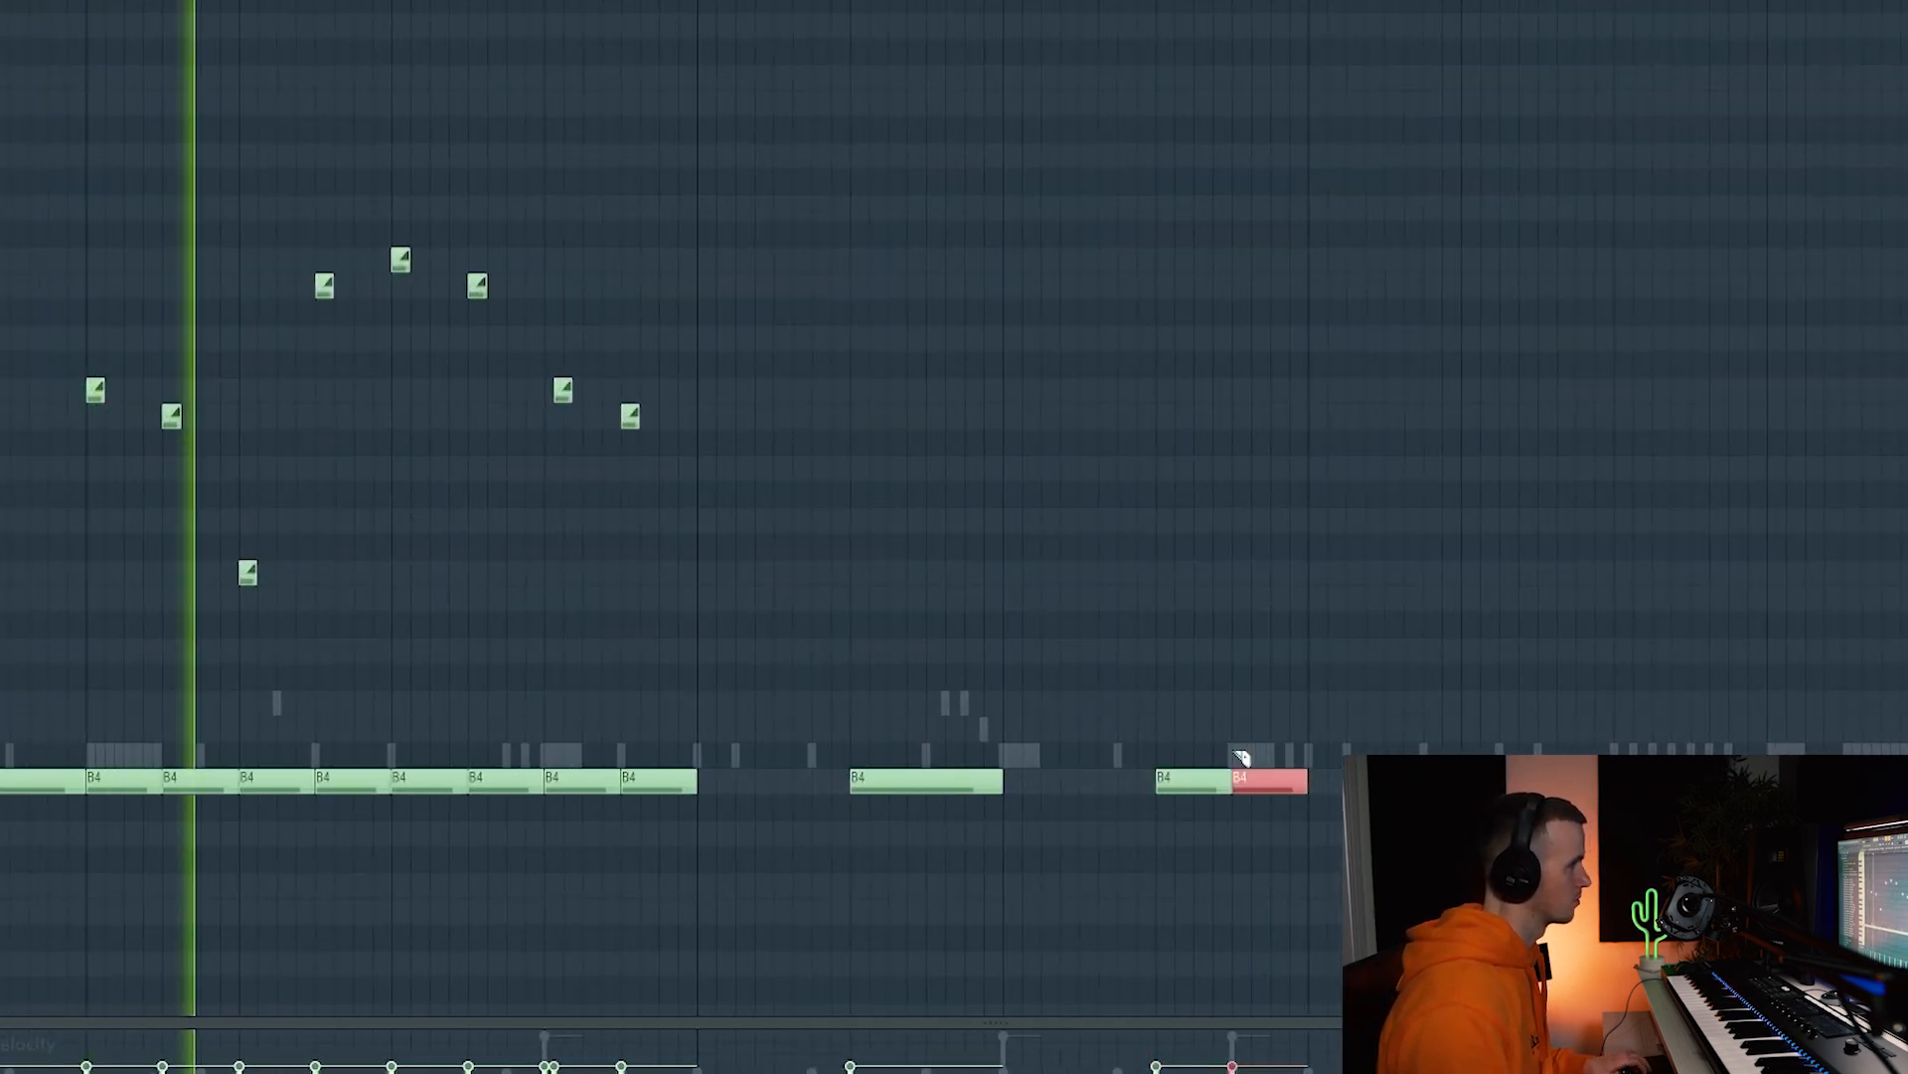
pyautogui.scroll(-3, 1233, 666)
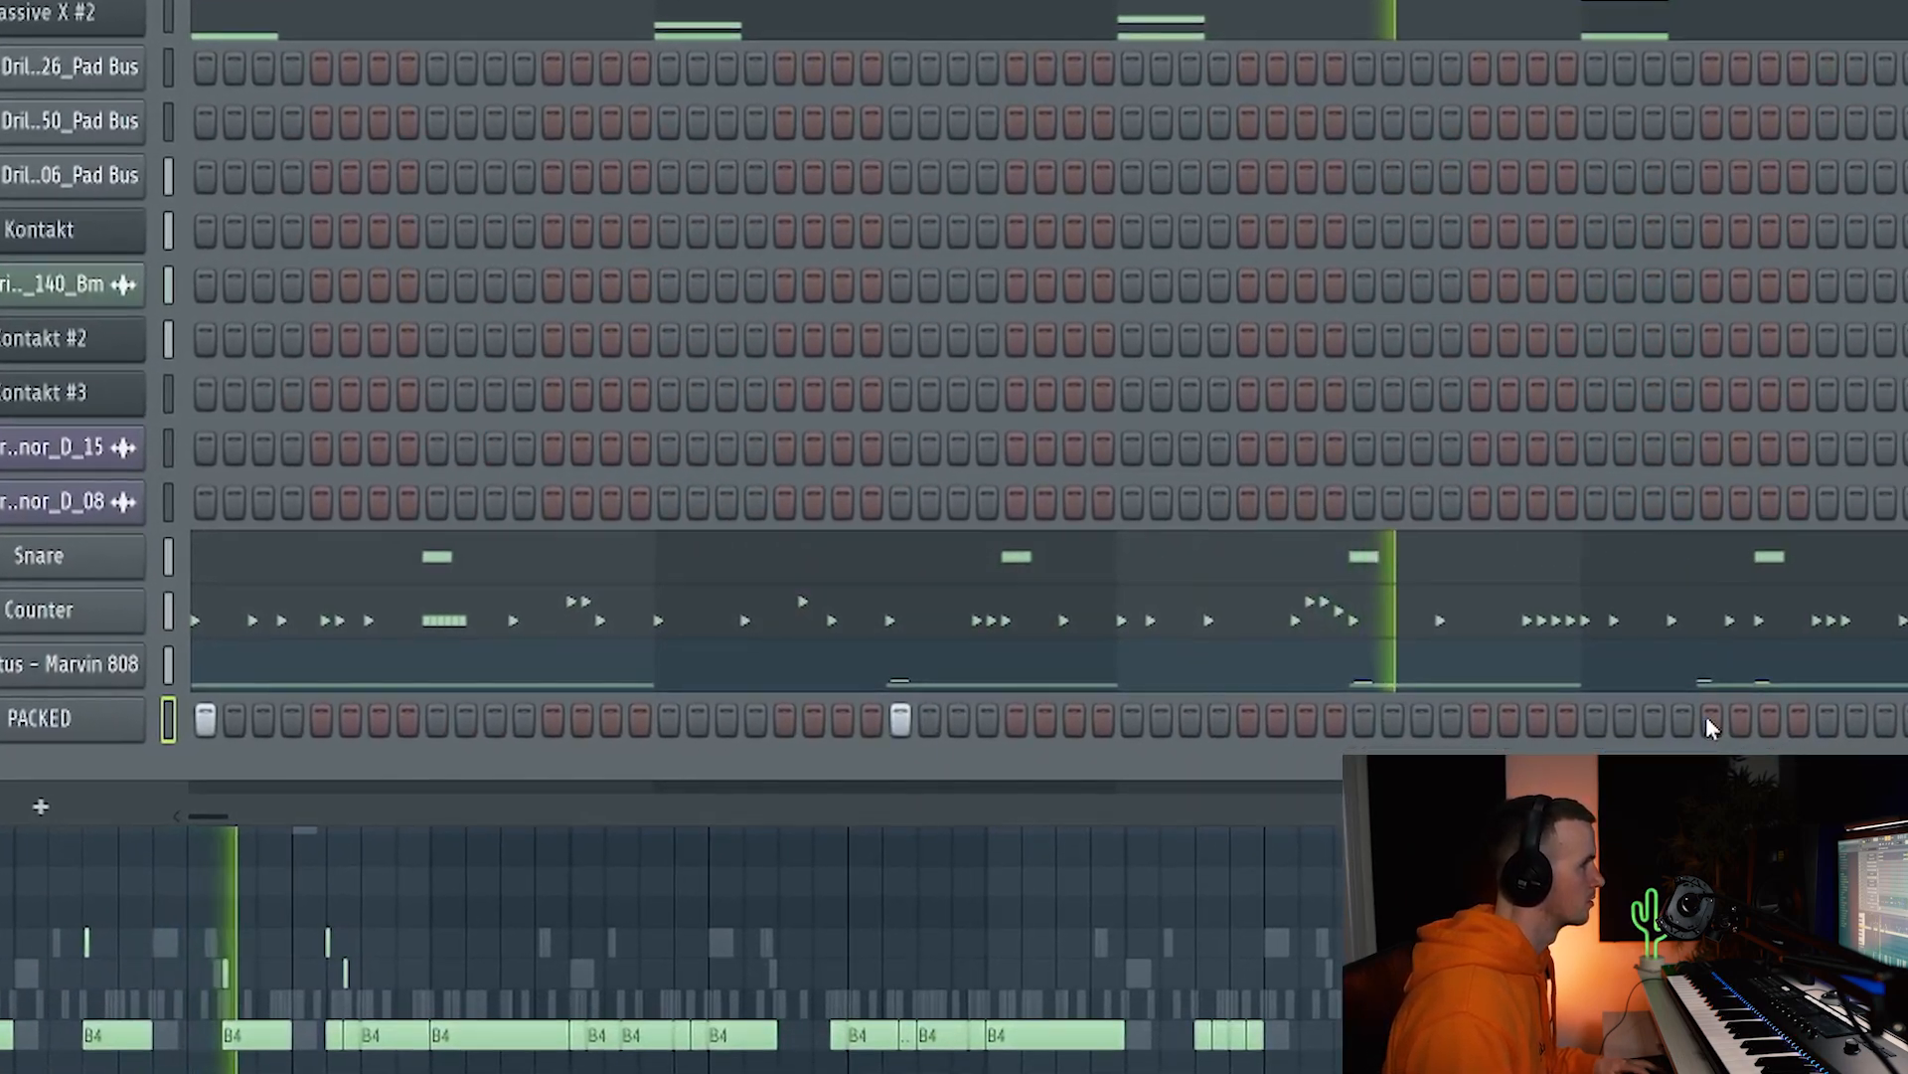
# Program the PACKED channel's C5 hits across the pattern, lining them up with the starts of the 808 notes.
pyautogui.click(1692, 726)
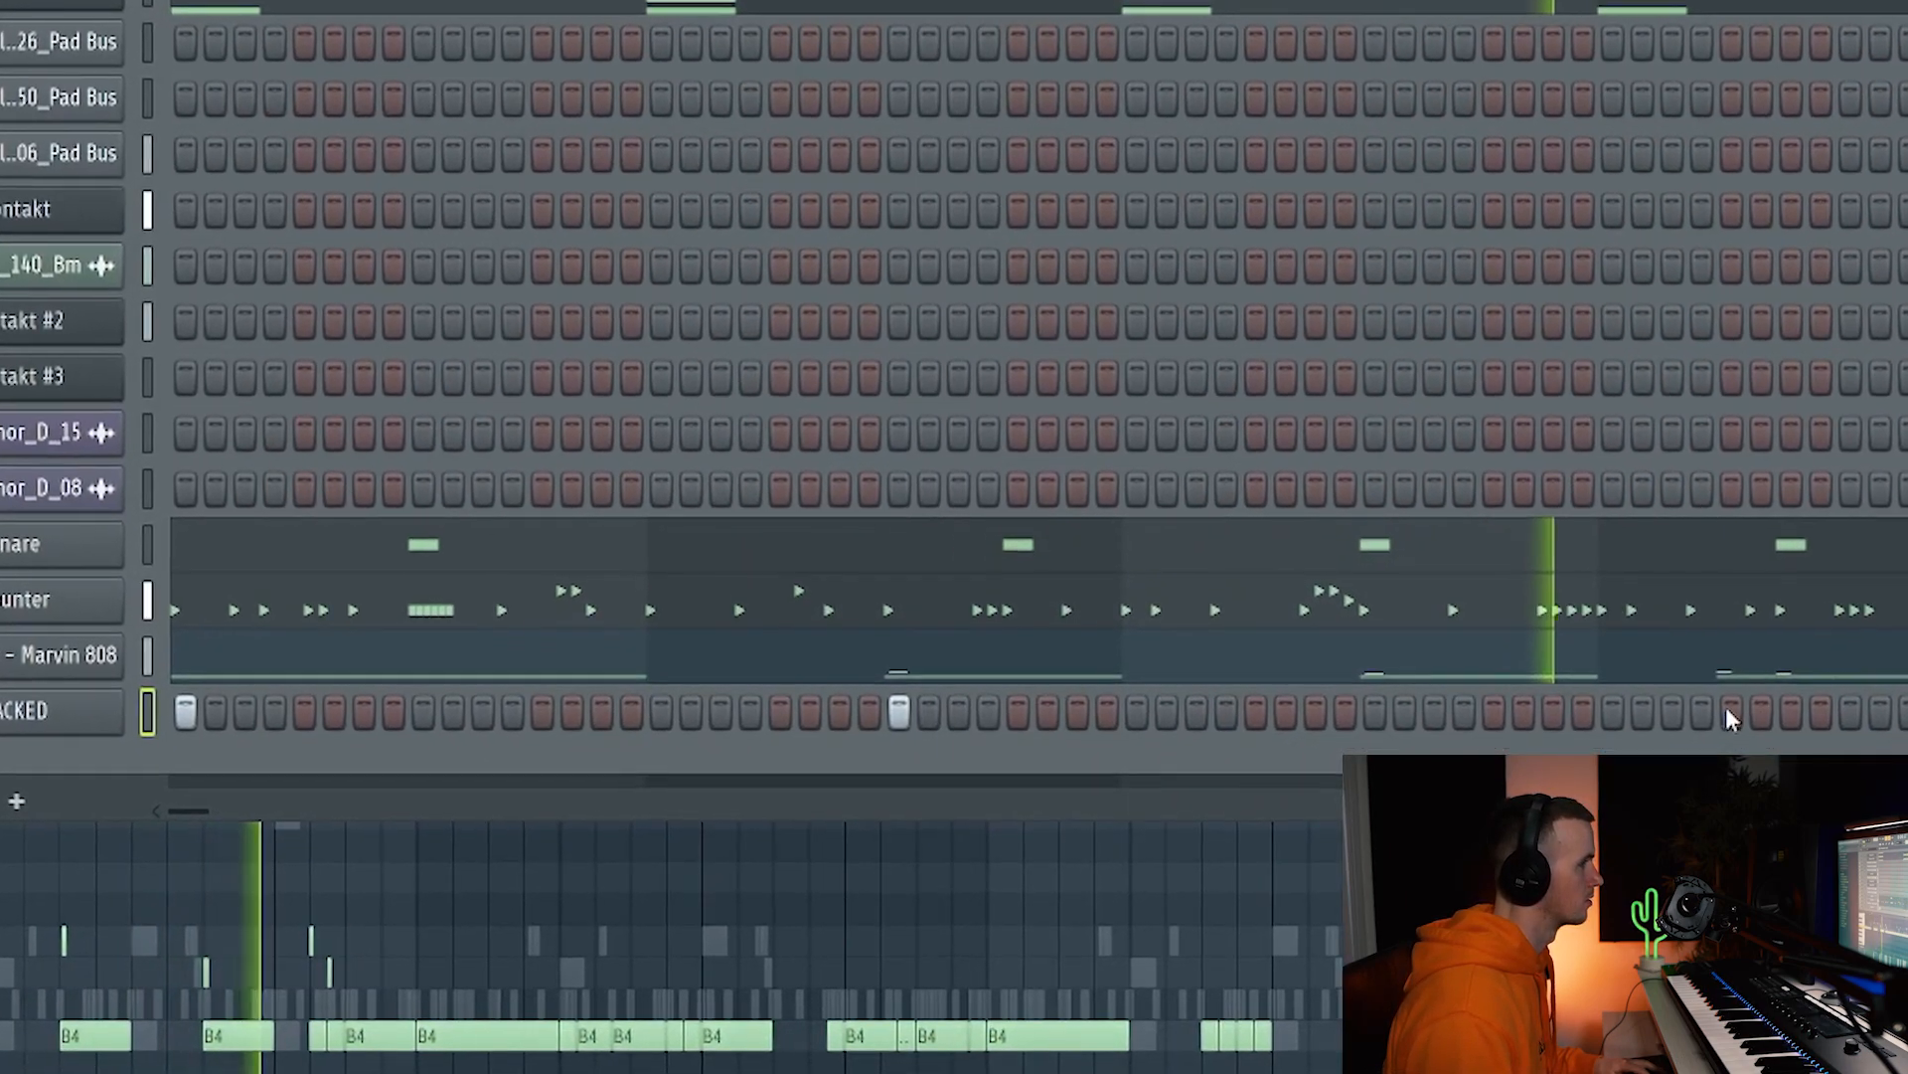
pyautogui.click(1804, 726)
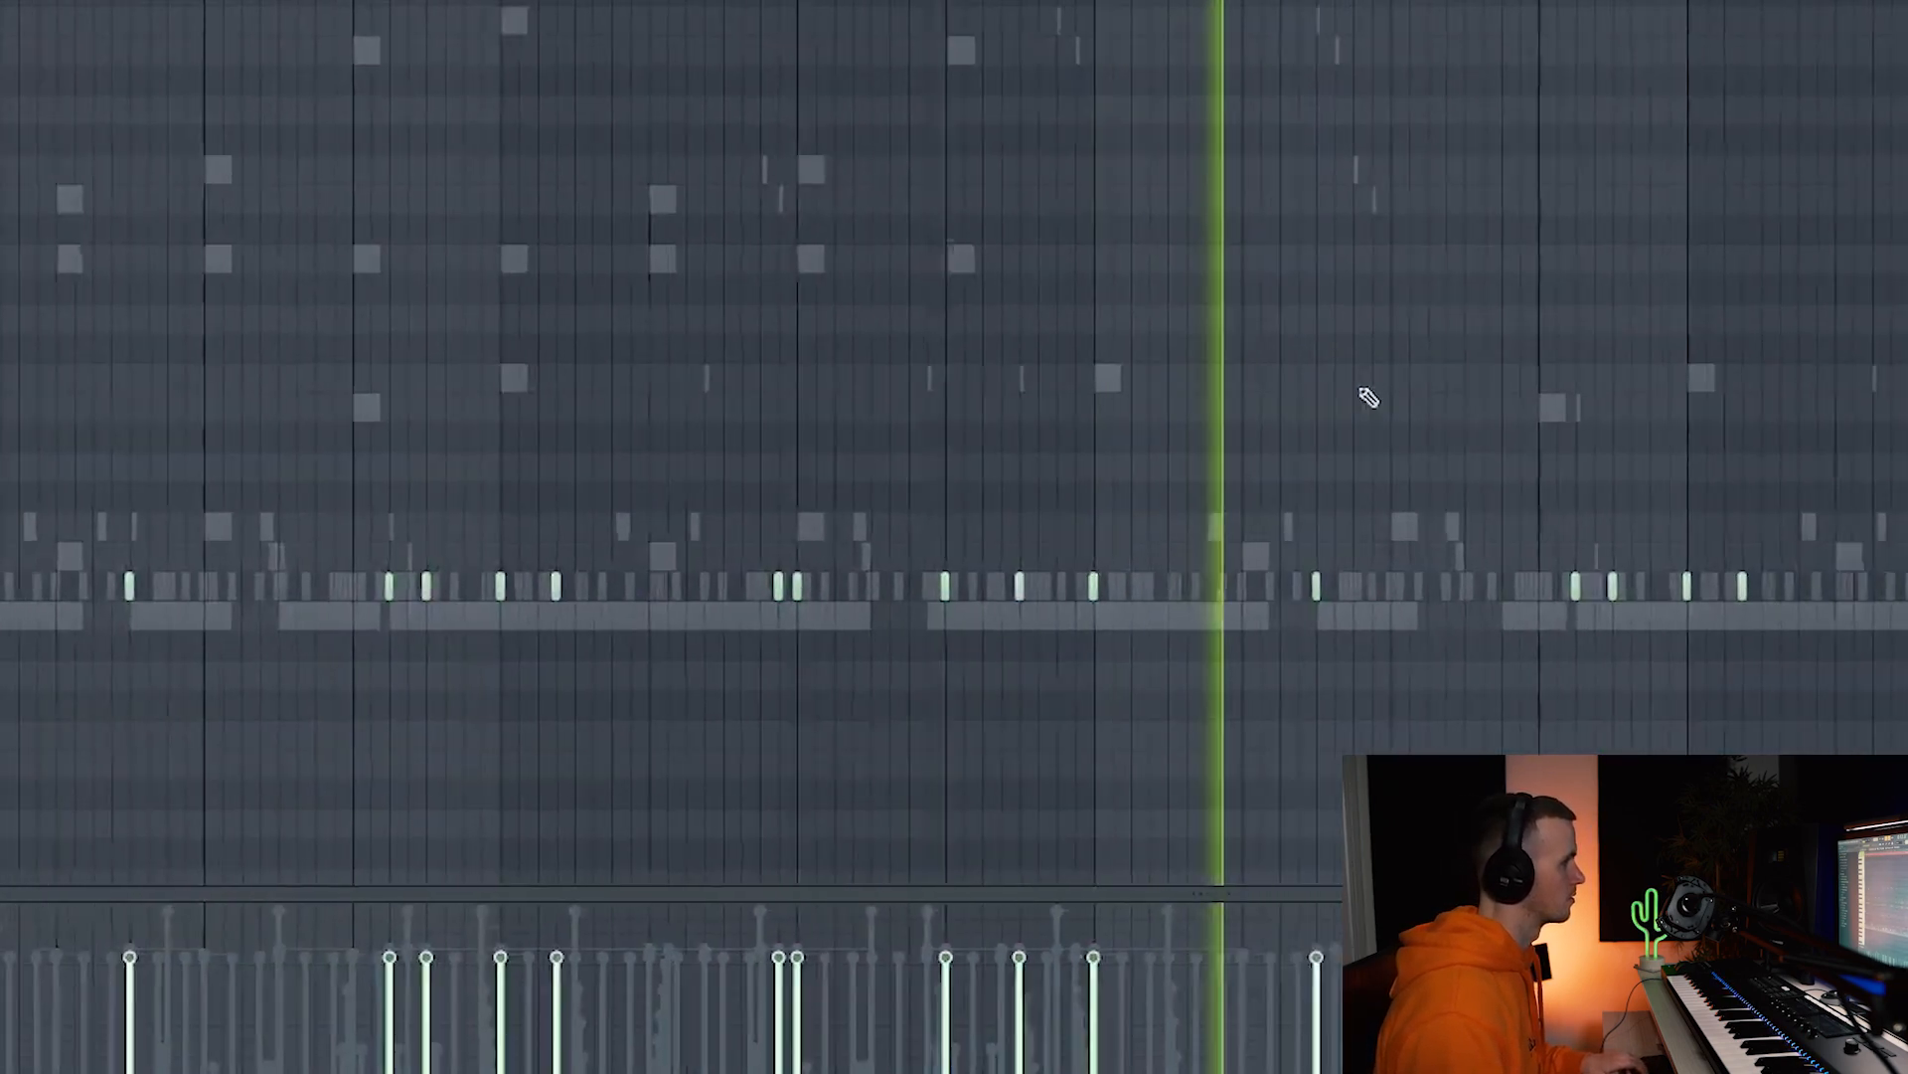
pyautogui.scroll(2, 1369, 397)
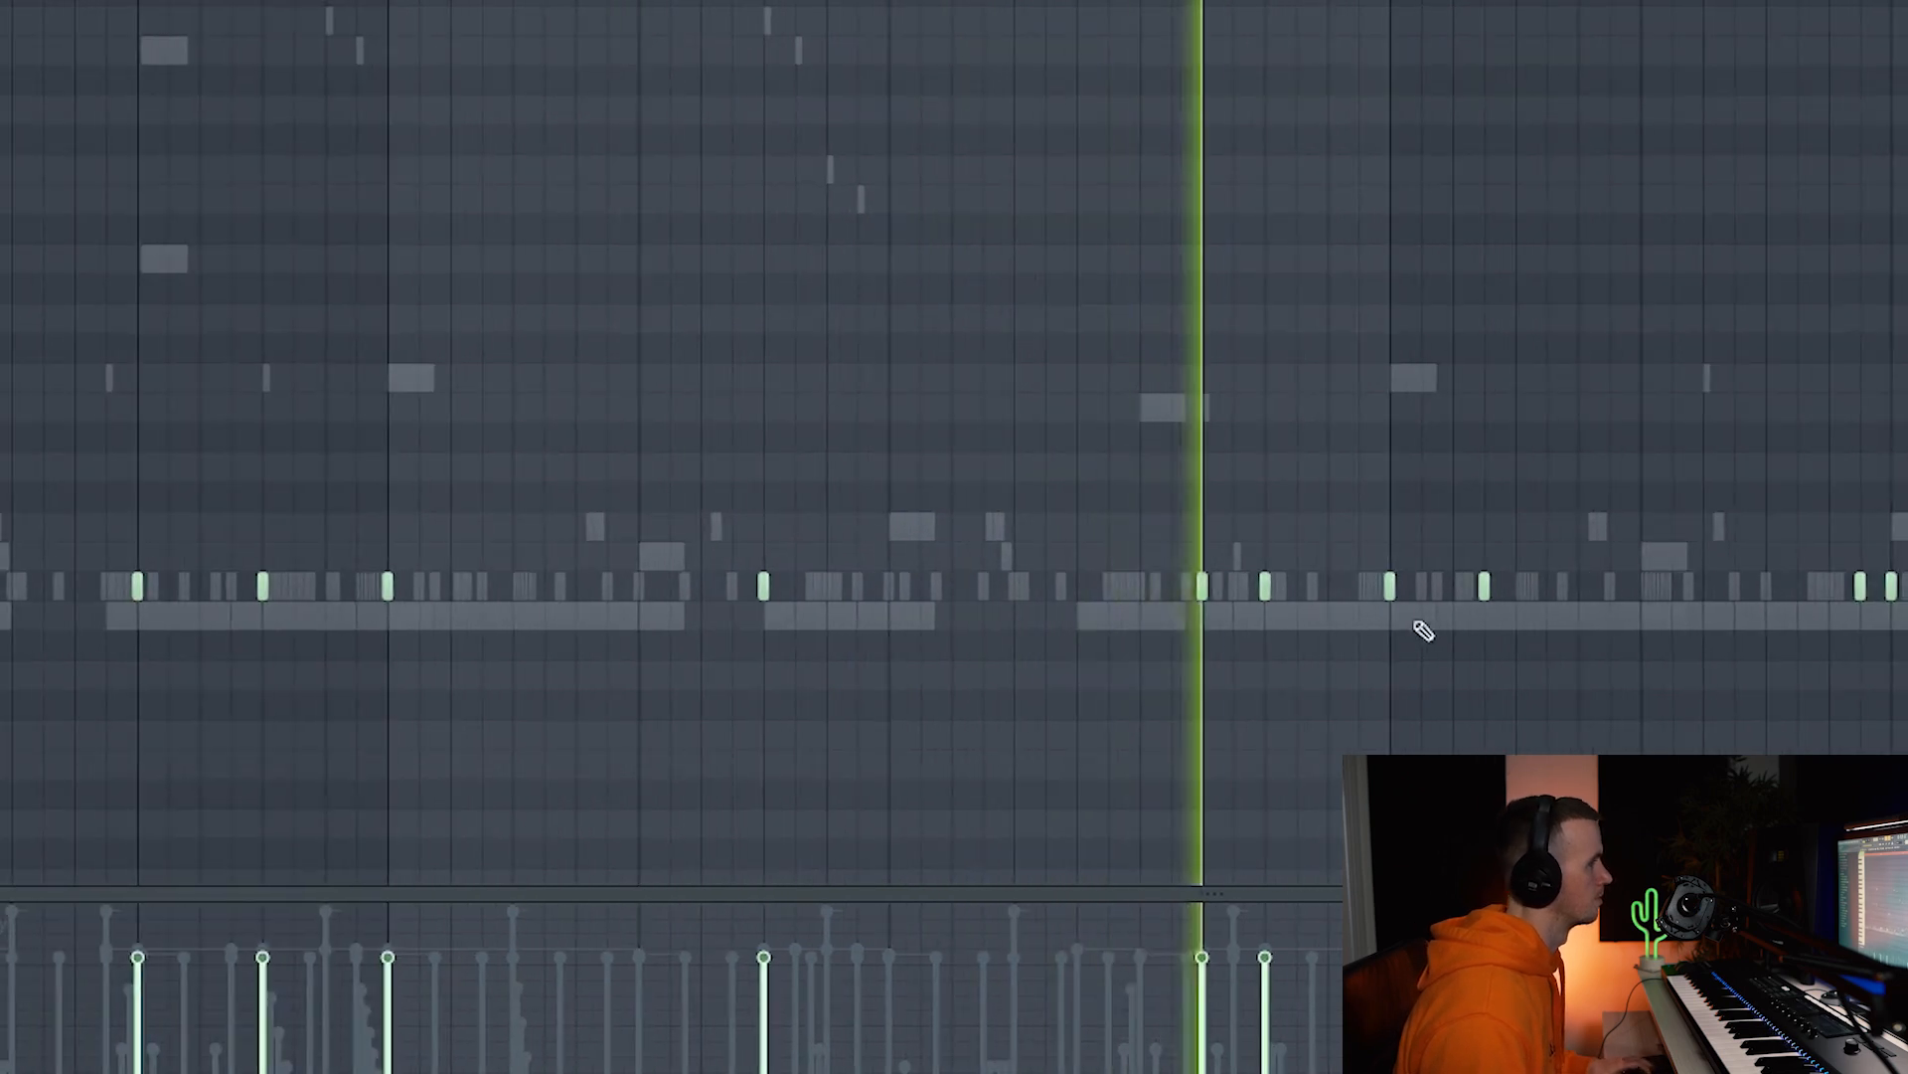
pyautogui.scroll(-4, 1558, 737)
pyautogui.scroll(4, 1706, 737)
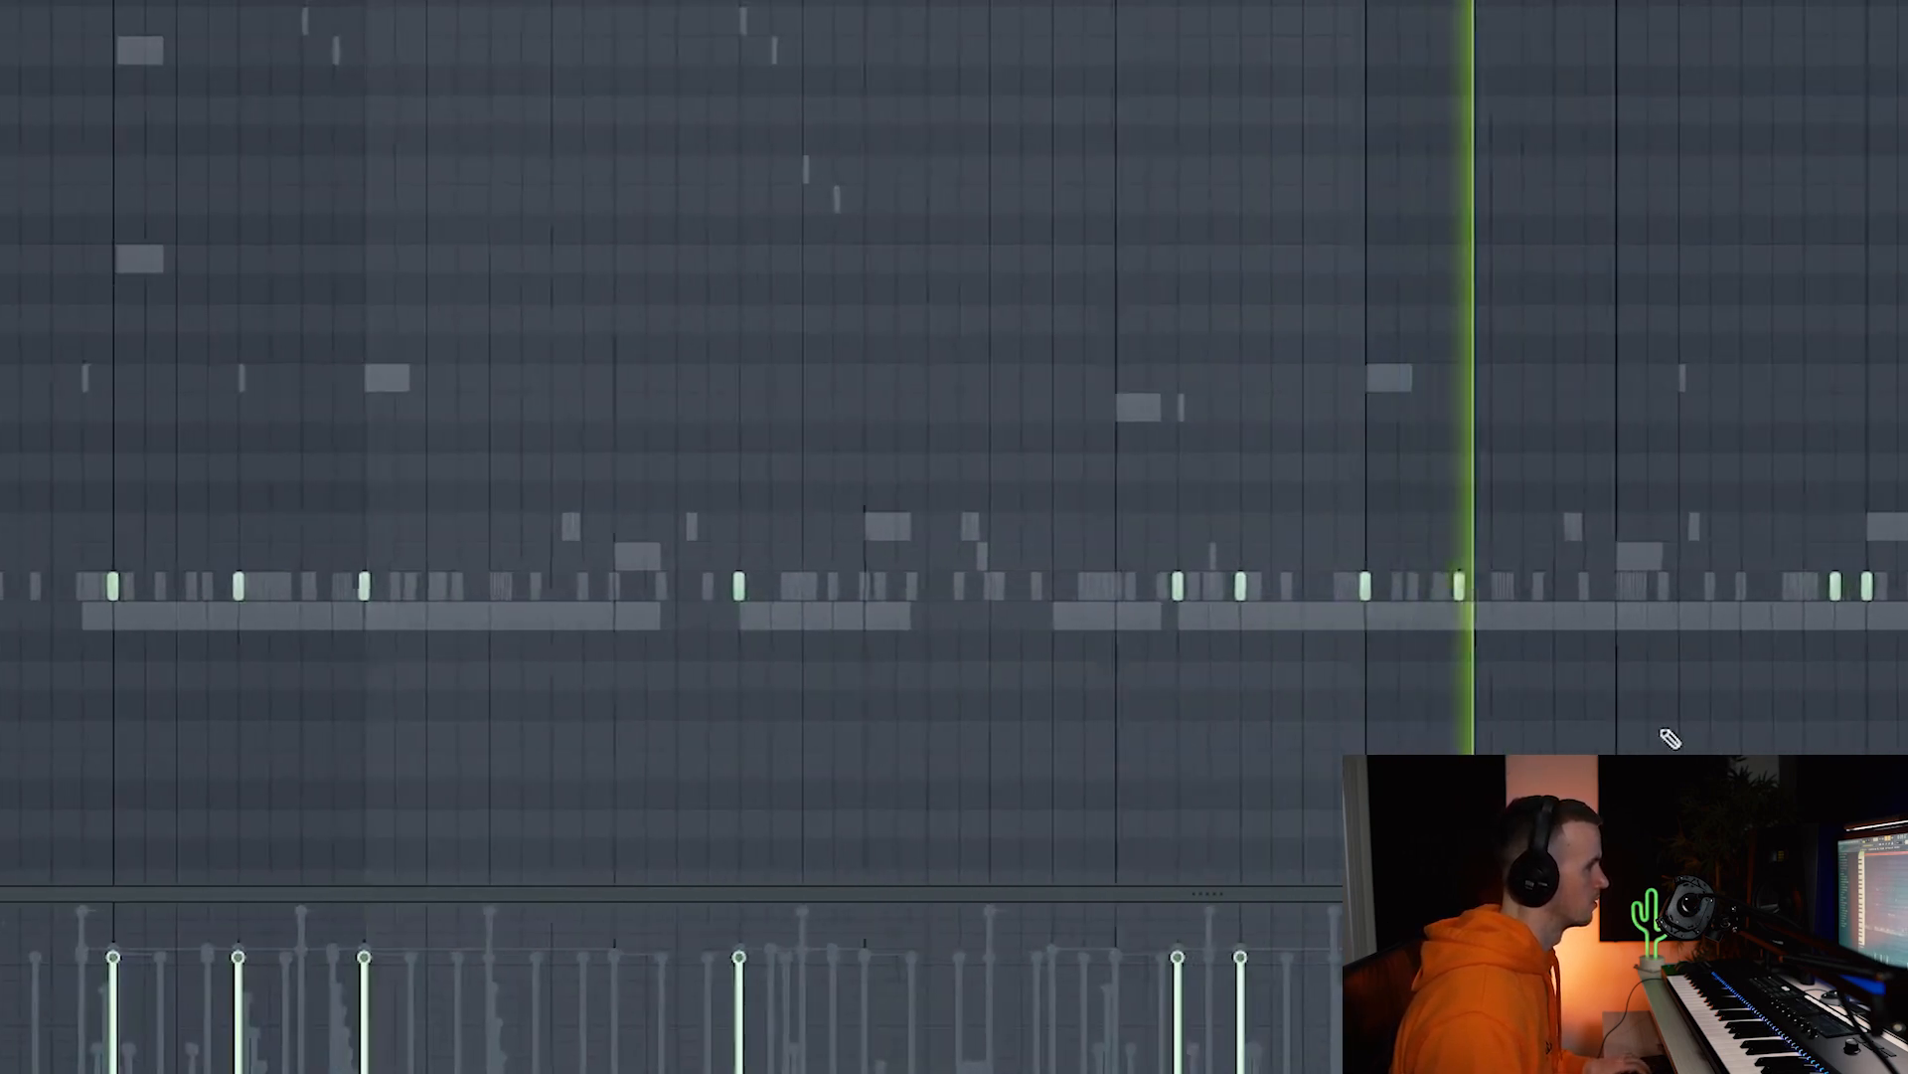
pyautogui.scroll(-2, 1670, 737)
pyautogui.scroll(3, 1887, 720)
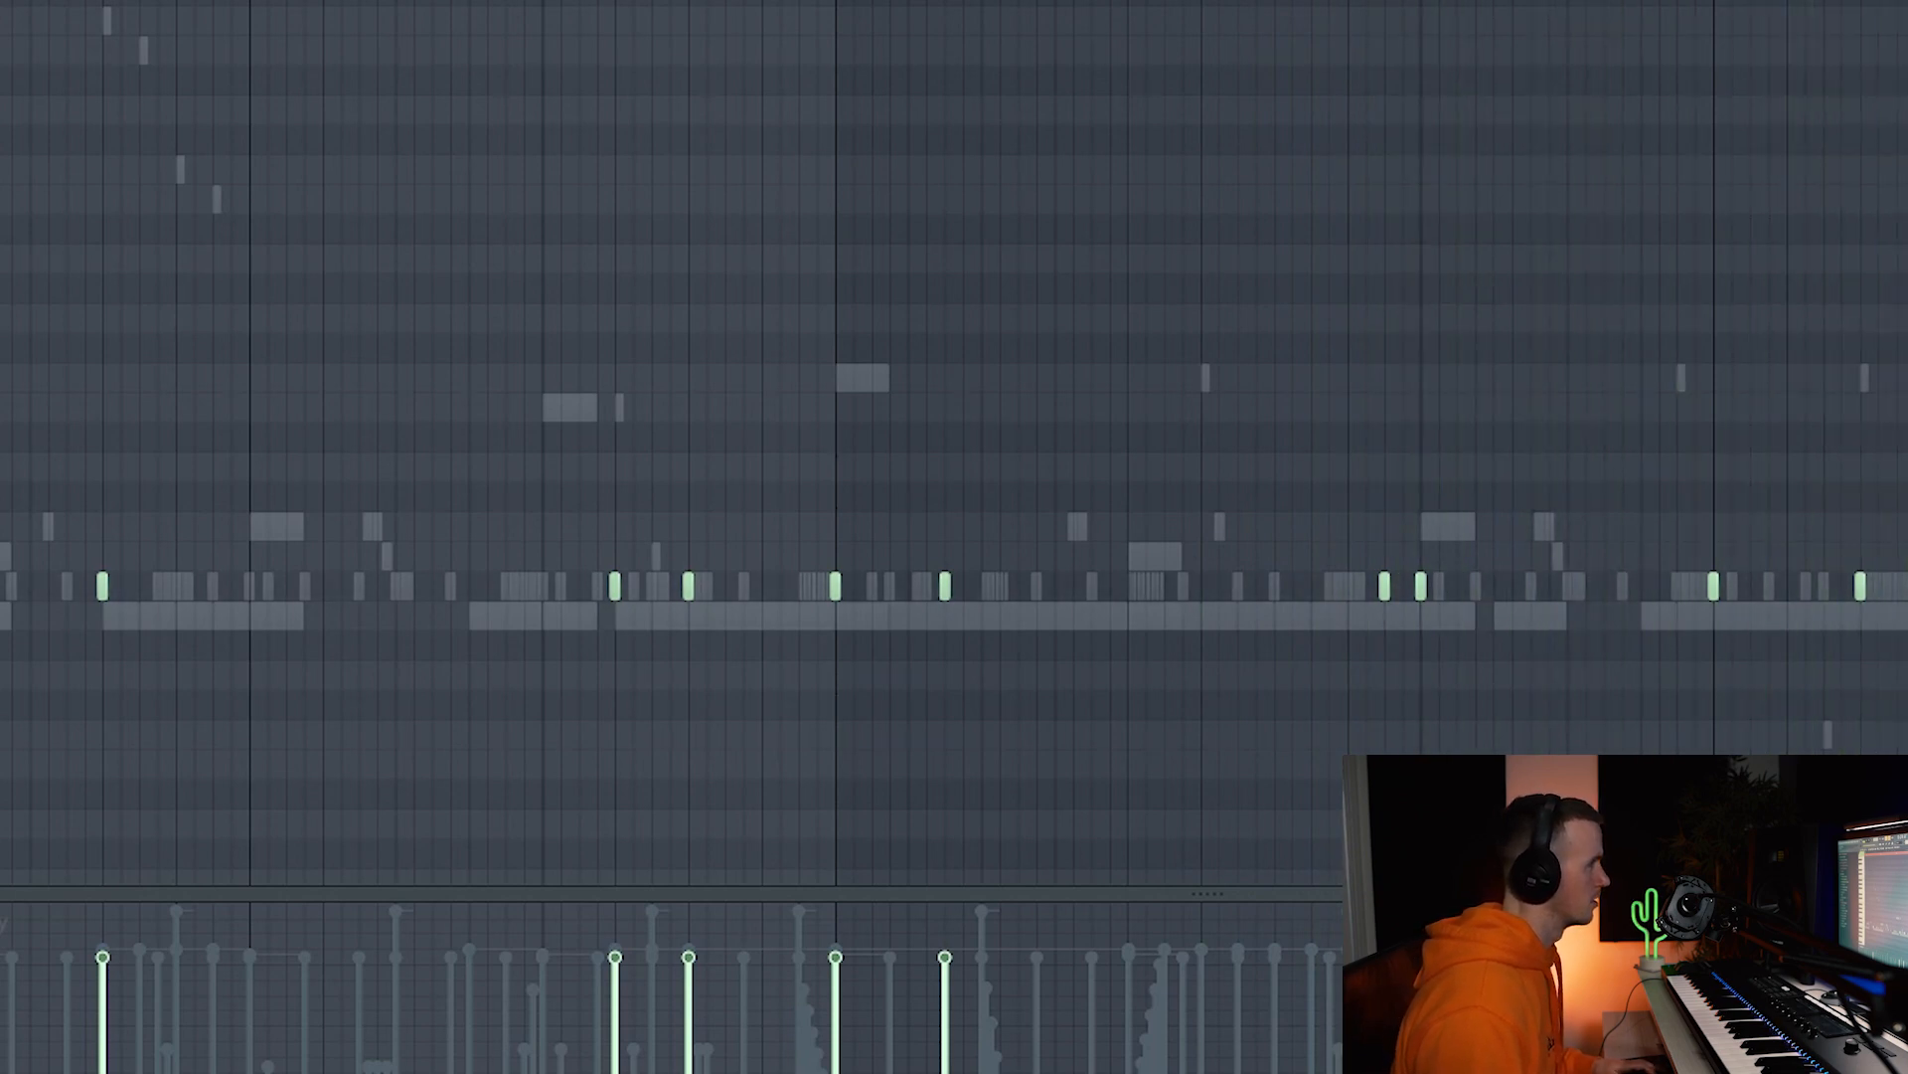
pyautogui.scroll(-2, 1312, 515)
pyautogui.scroll(6, 1474, 605)
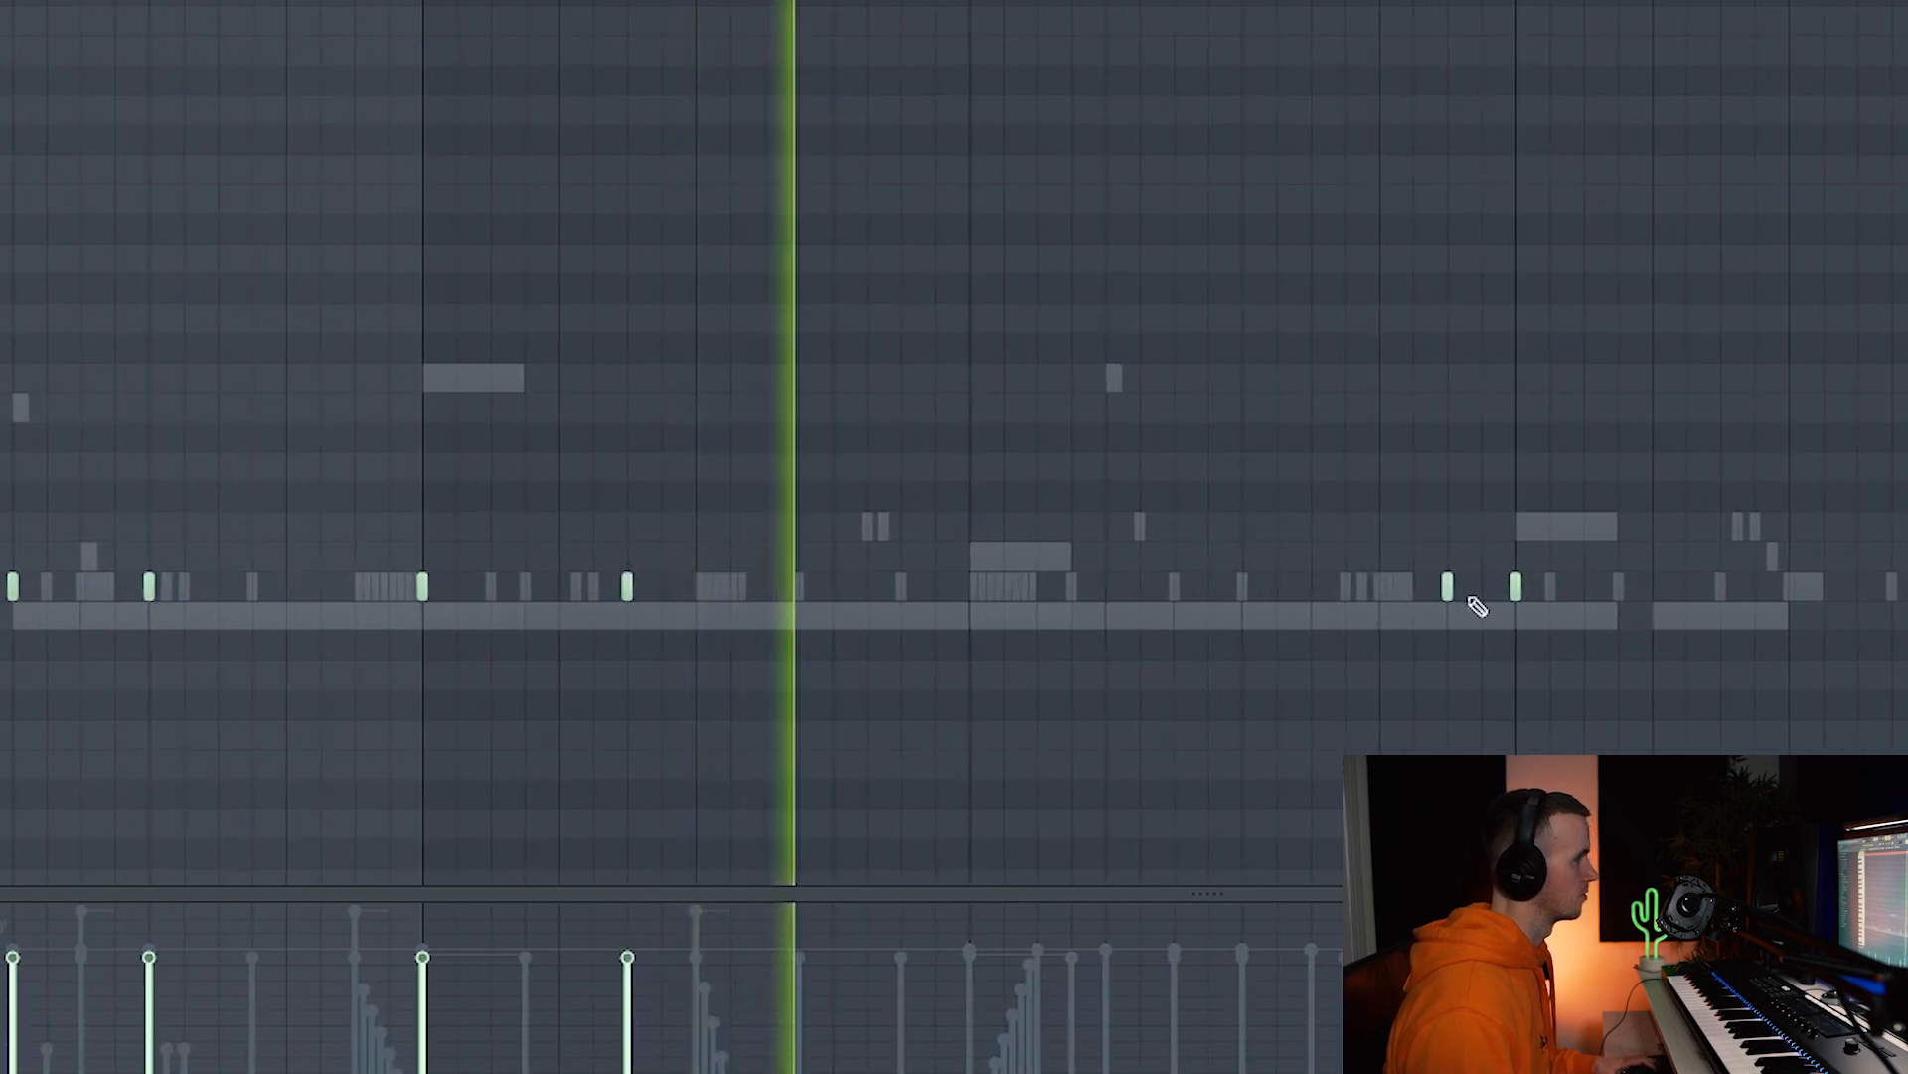
# Rework the PACKED channel's C5 hits around the last eight-note 808 run, removing the two that follow its opening pair.
pyautogui.press('space')
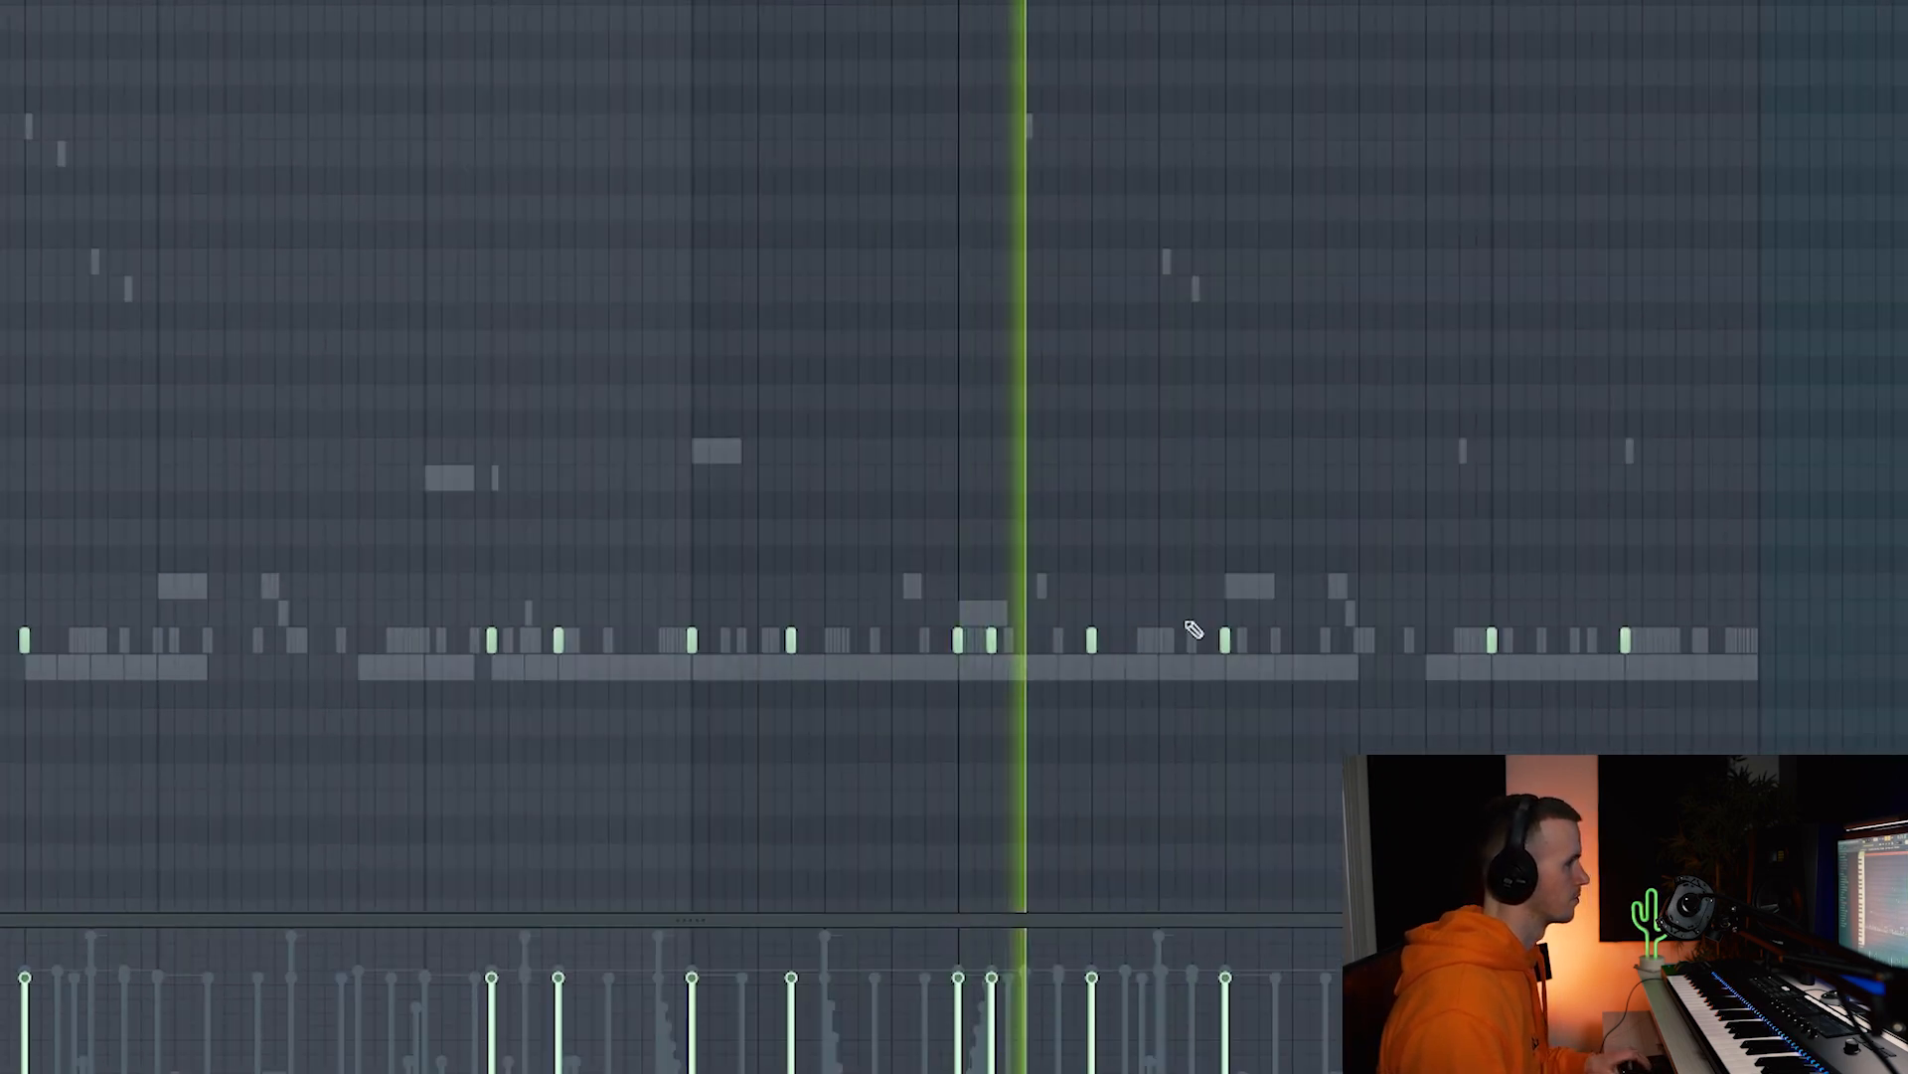
pyautogui.scroll(-3, 1195, 642)
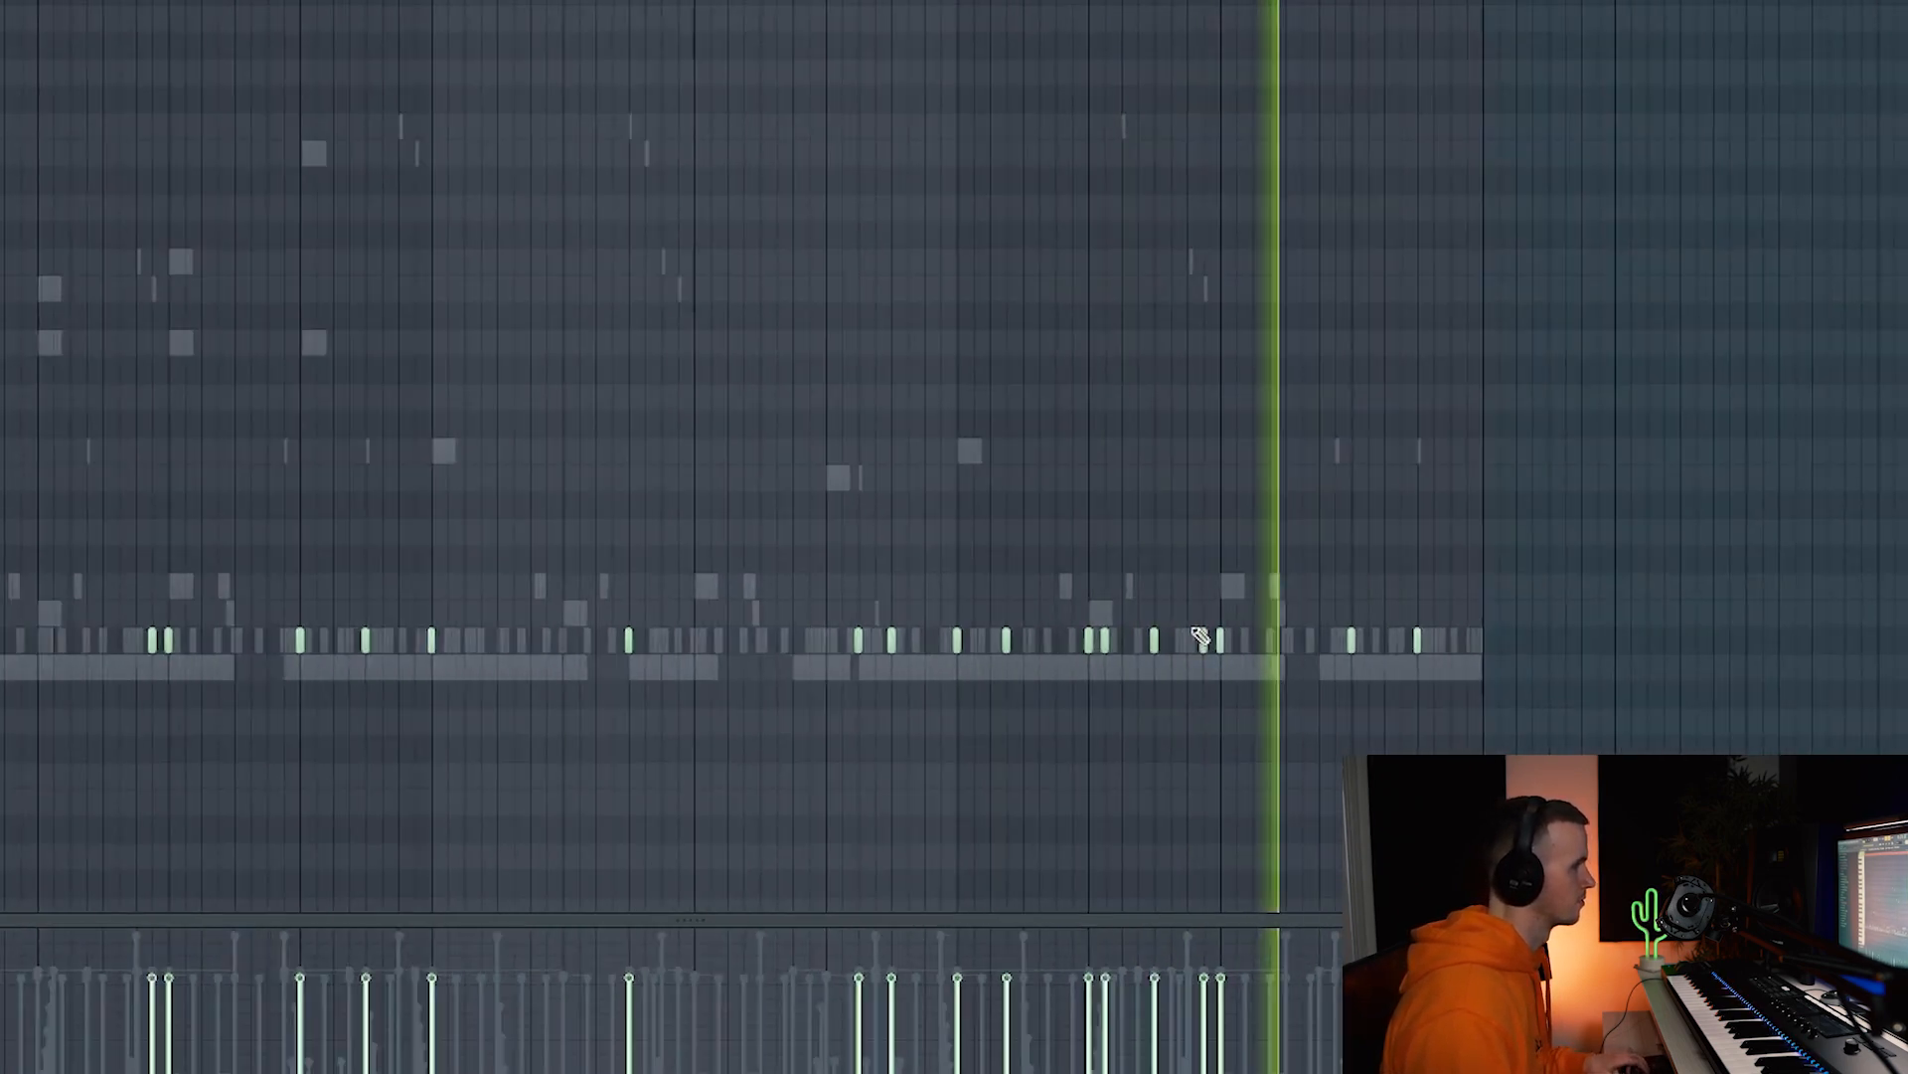
pyautogui.scroll(5, 1104, 546)
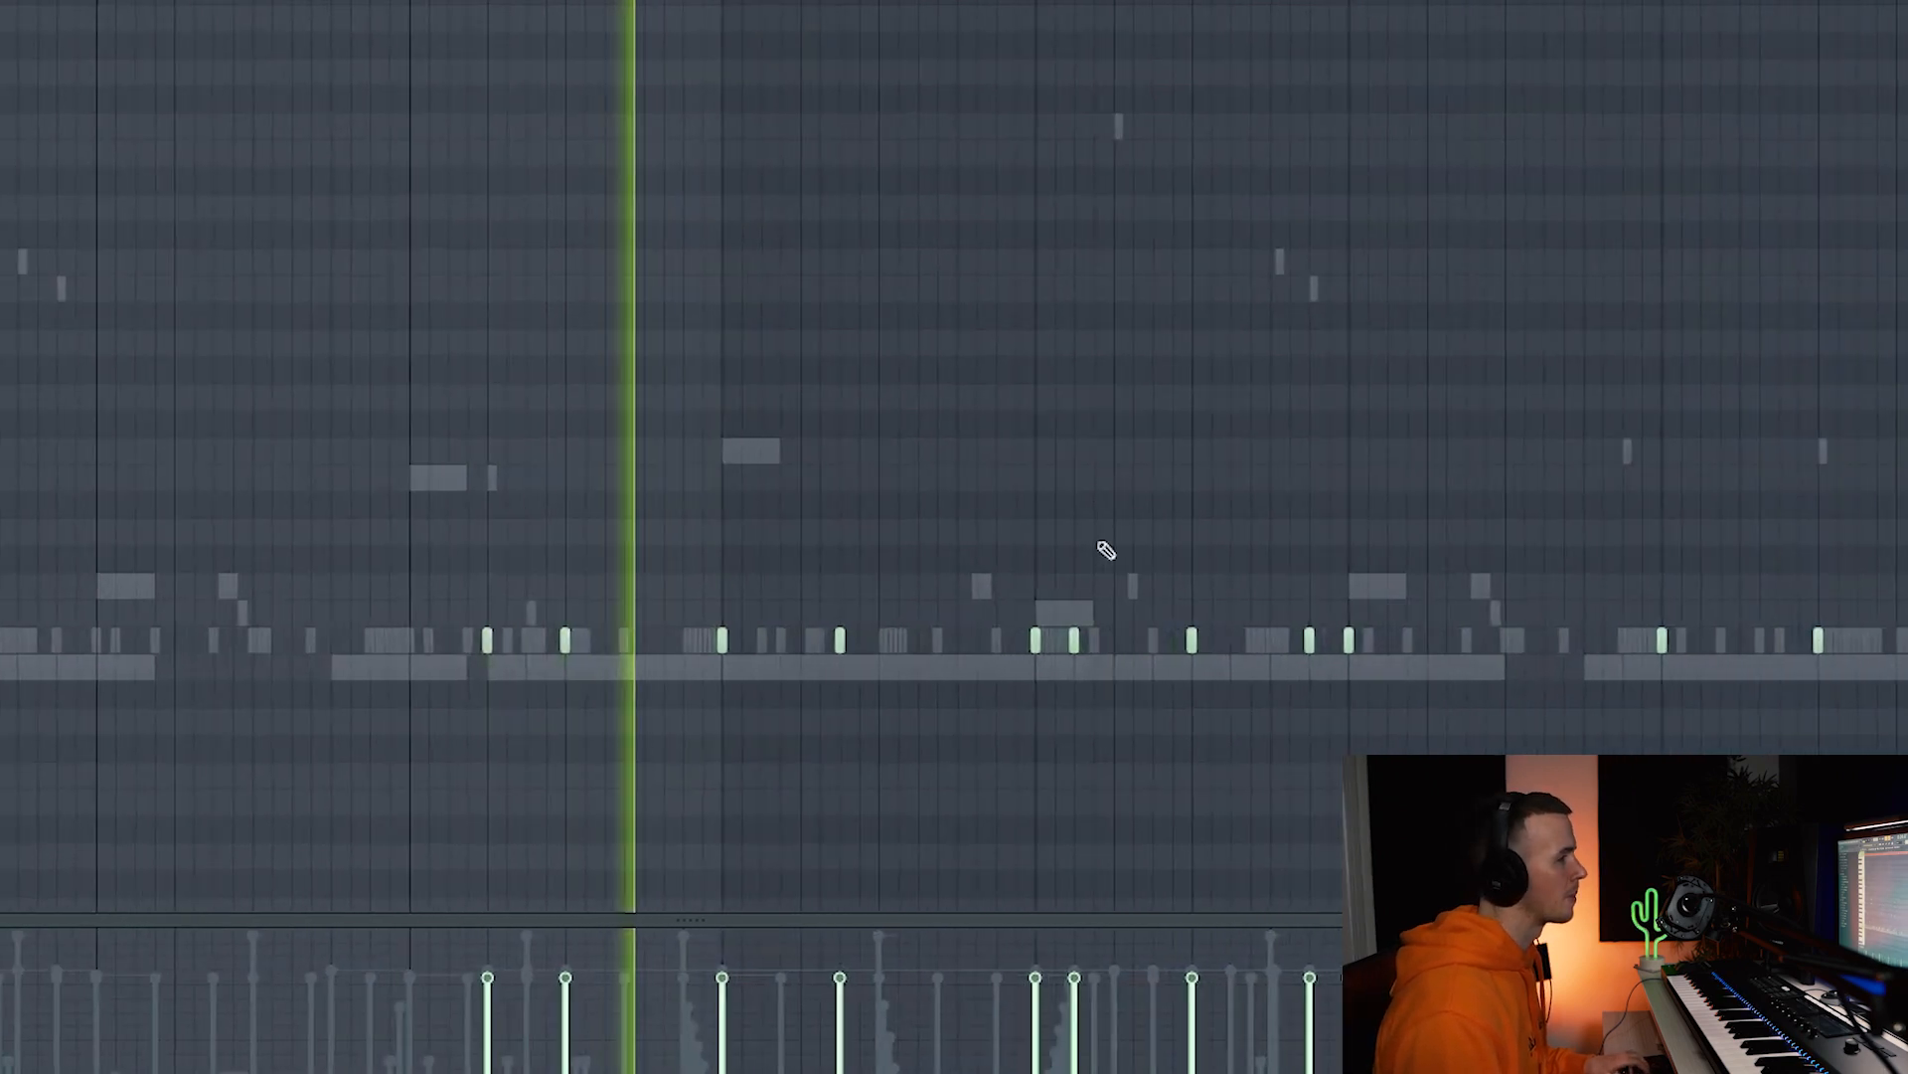
pyautogui.scroll(3, 1226, 751)
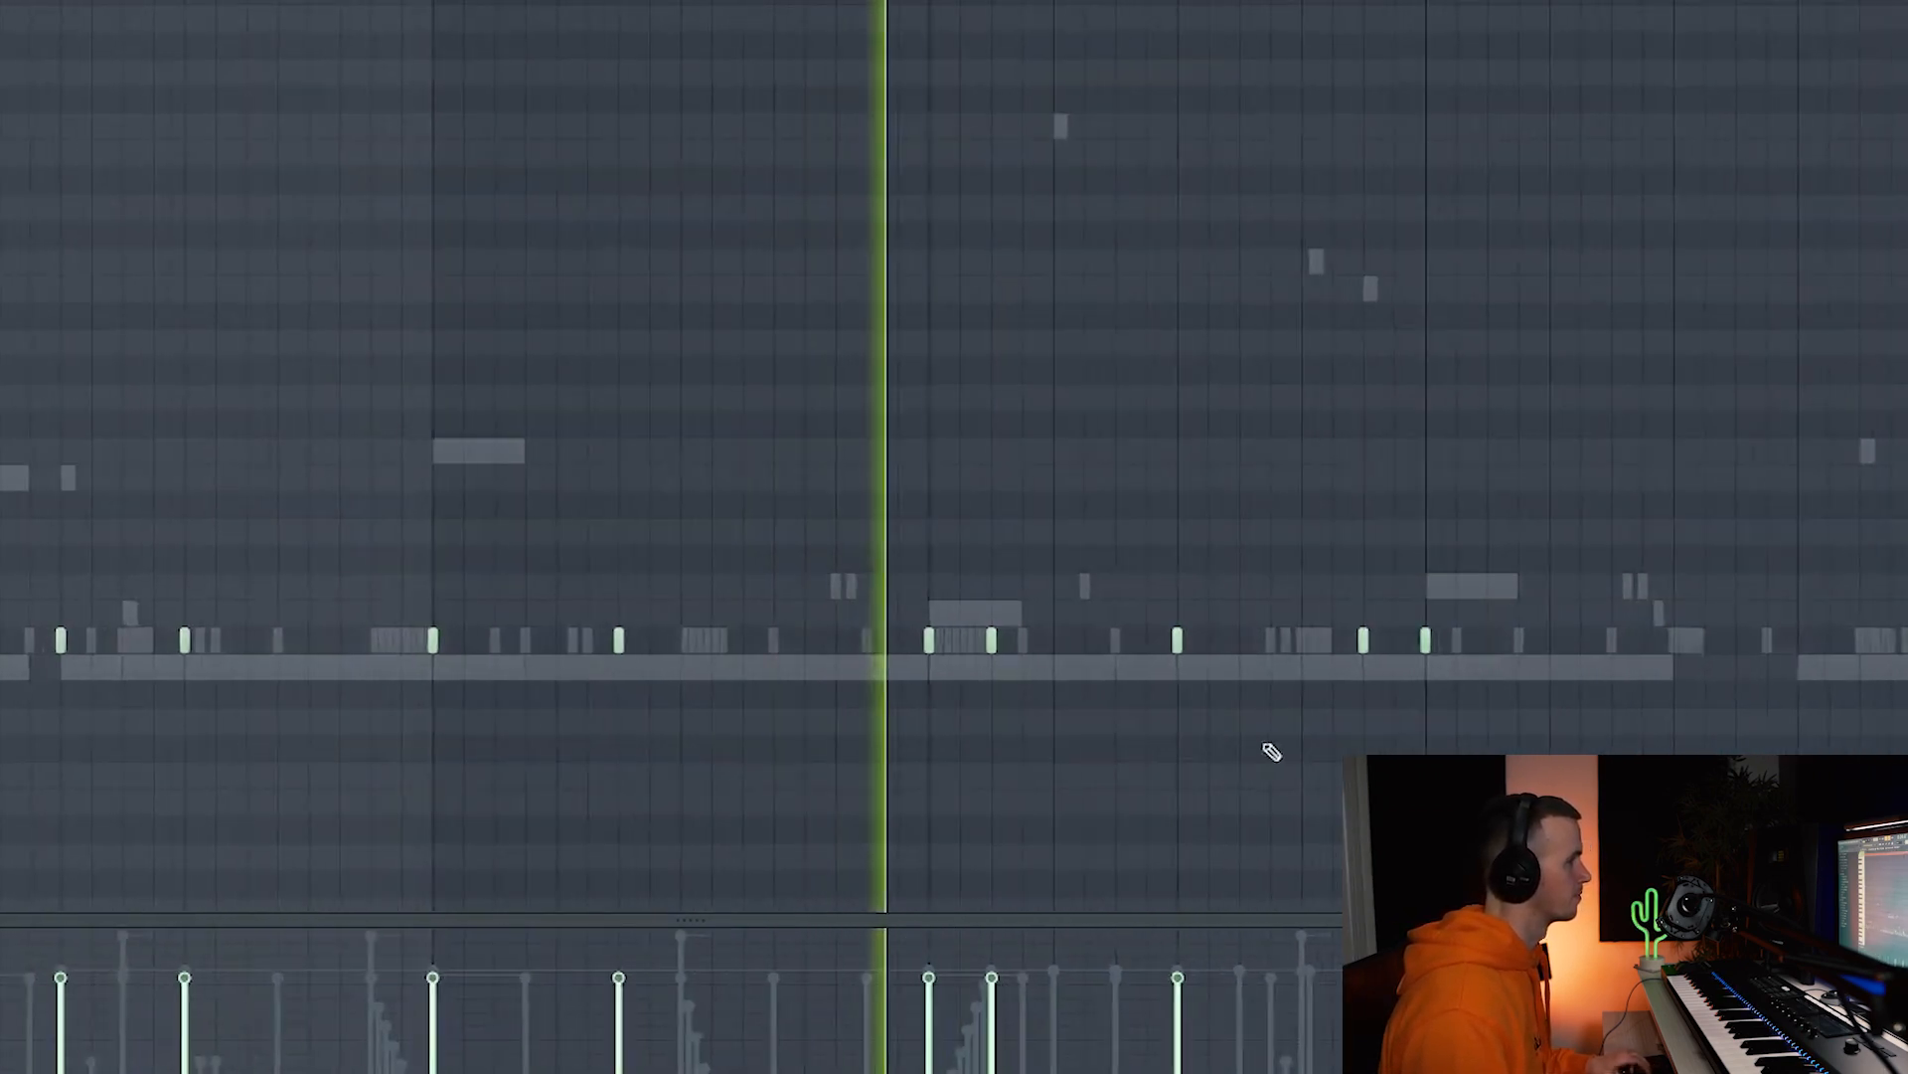
pyautogui.click(1363, 641)
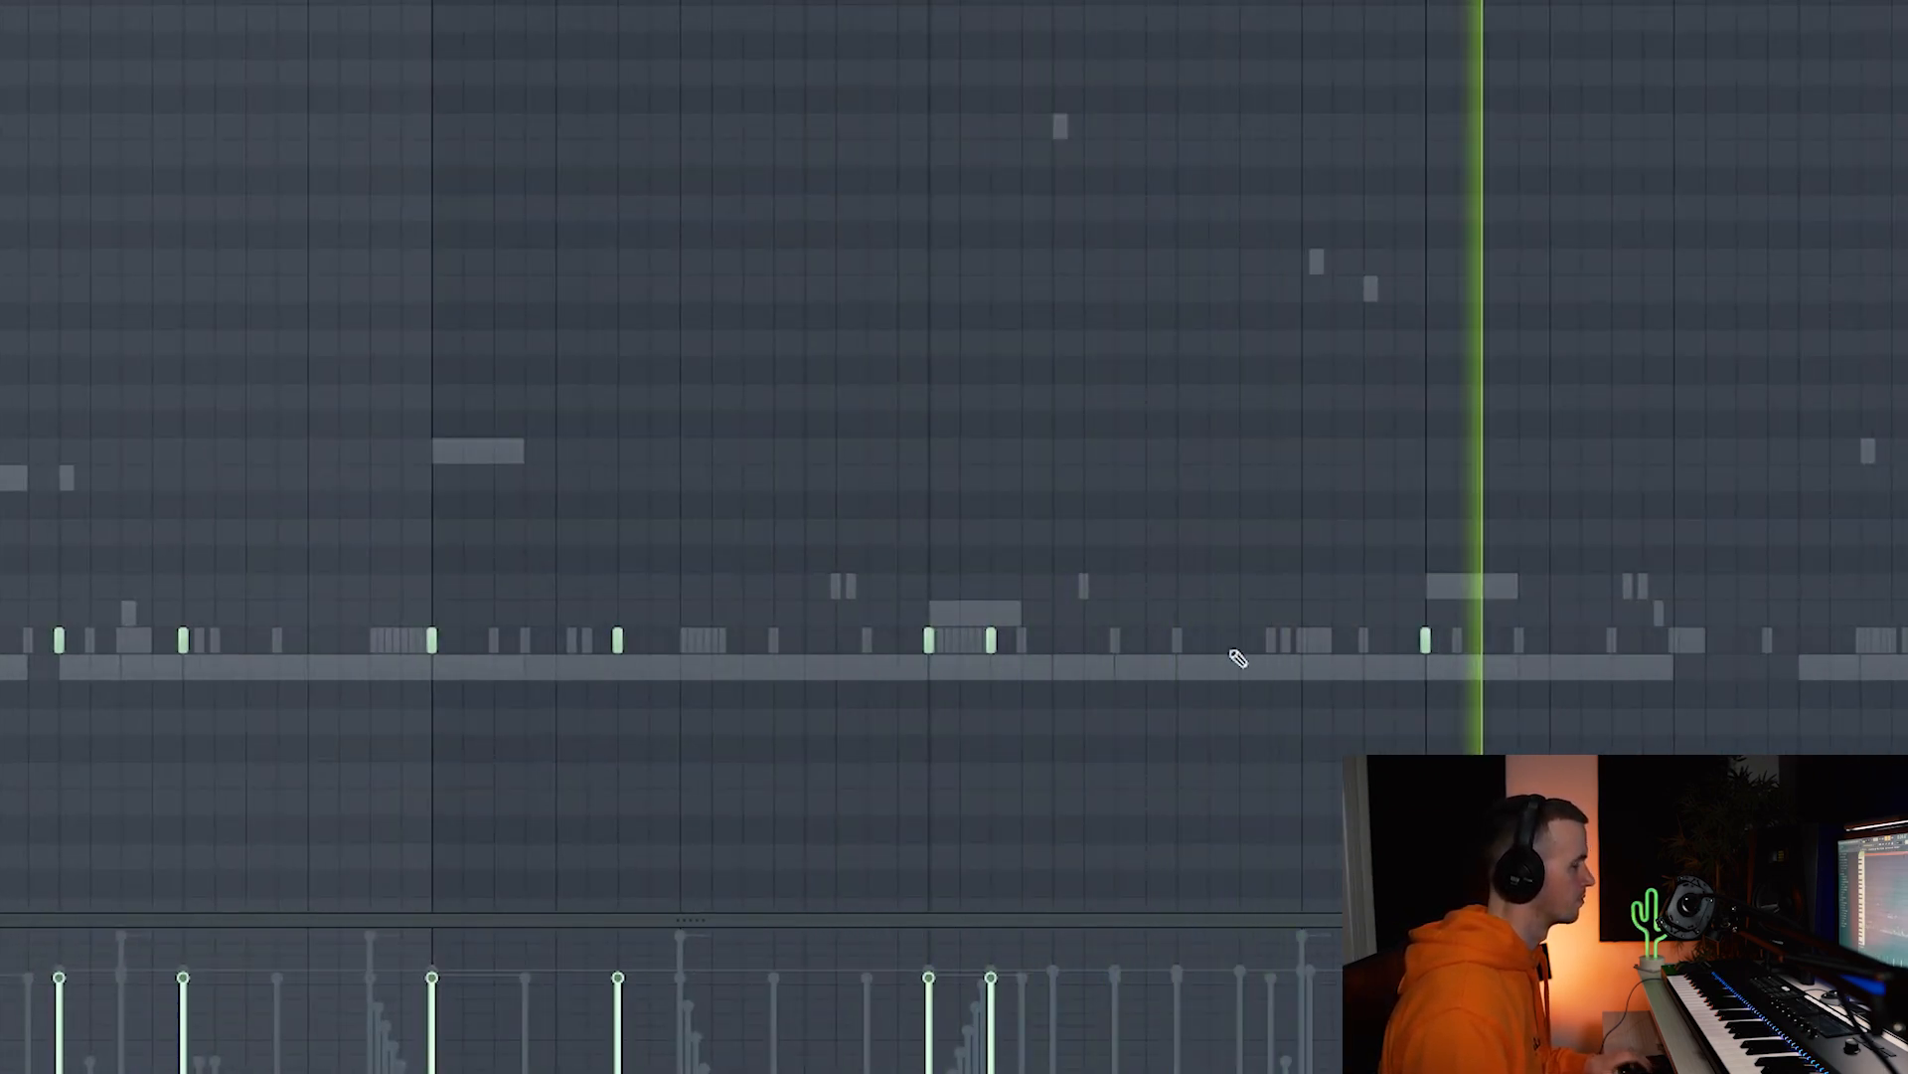
pyautogui.scroll(-6, 1233, 652)
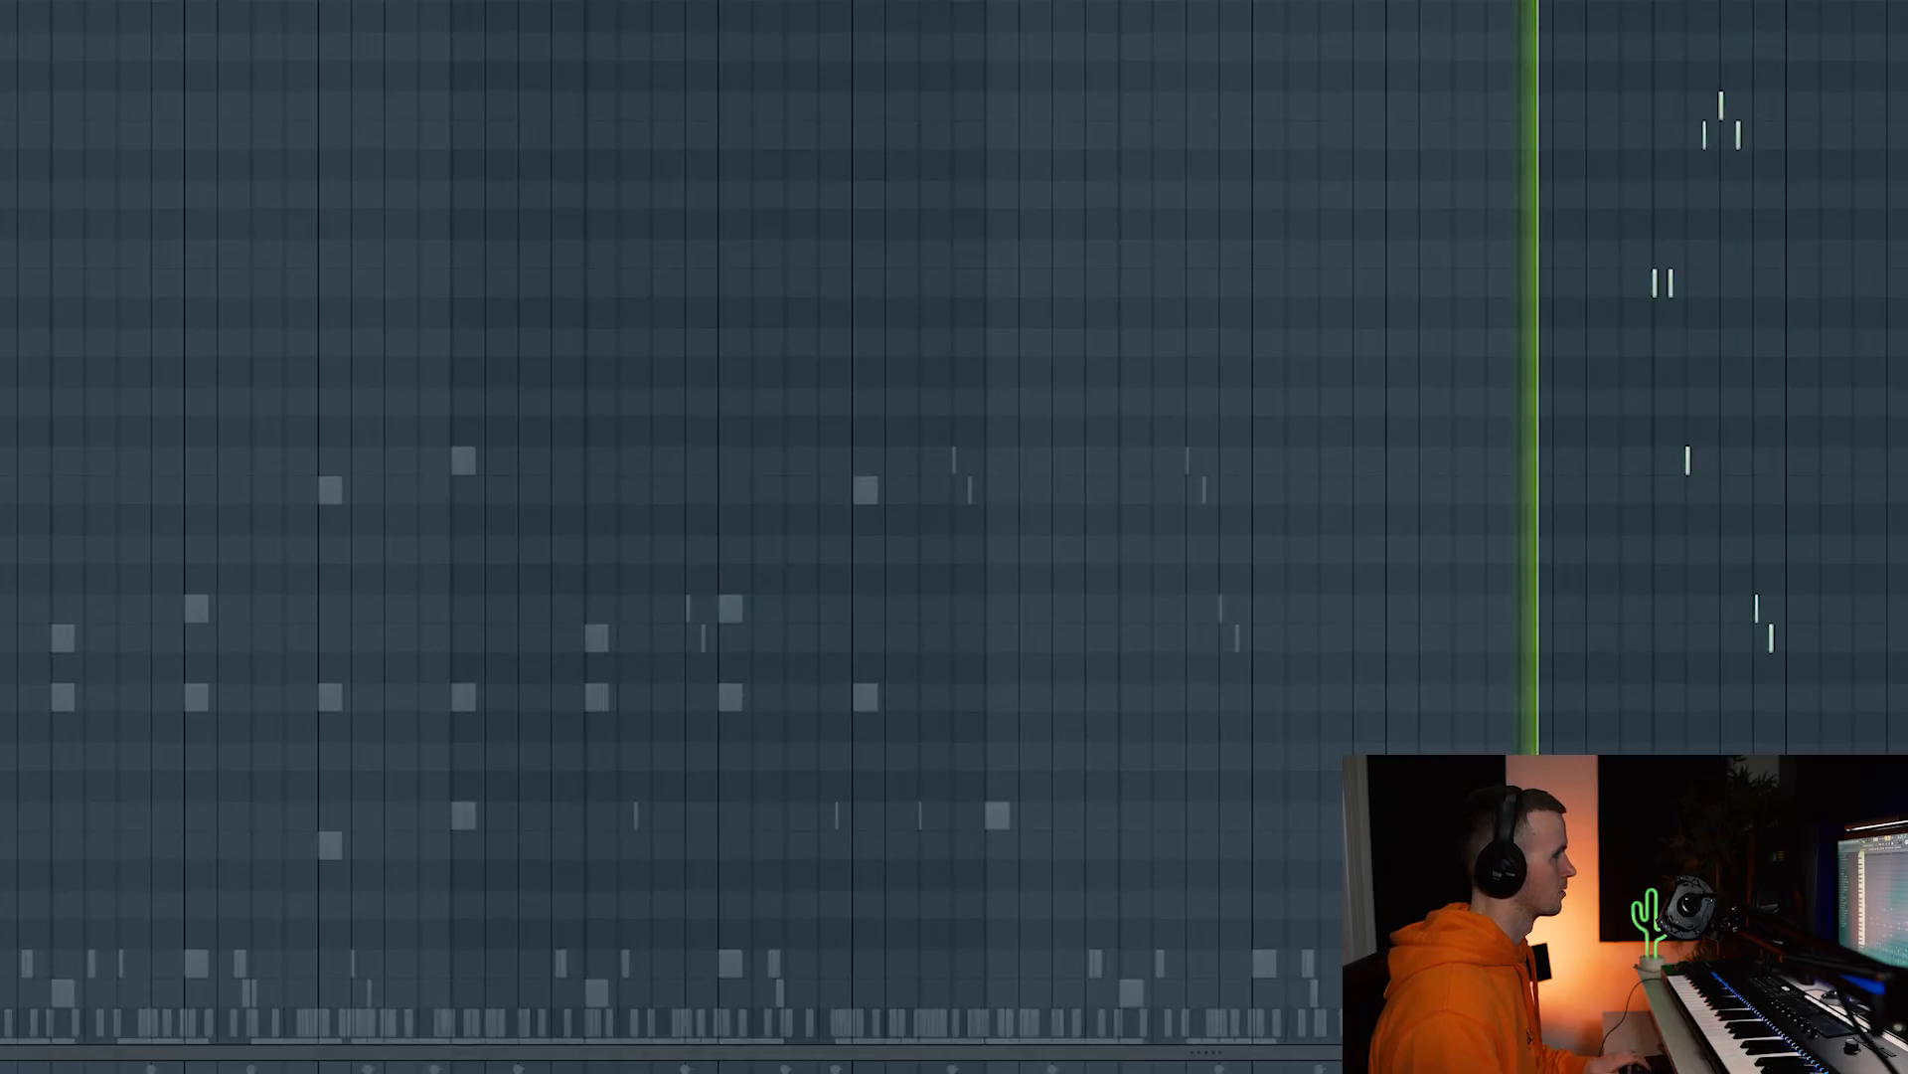
pyautogui.scroll(3, 1355, 695)
pyautogui.scroll(-2, 1245, 696)
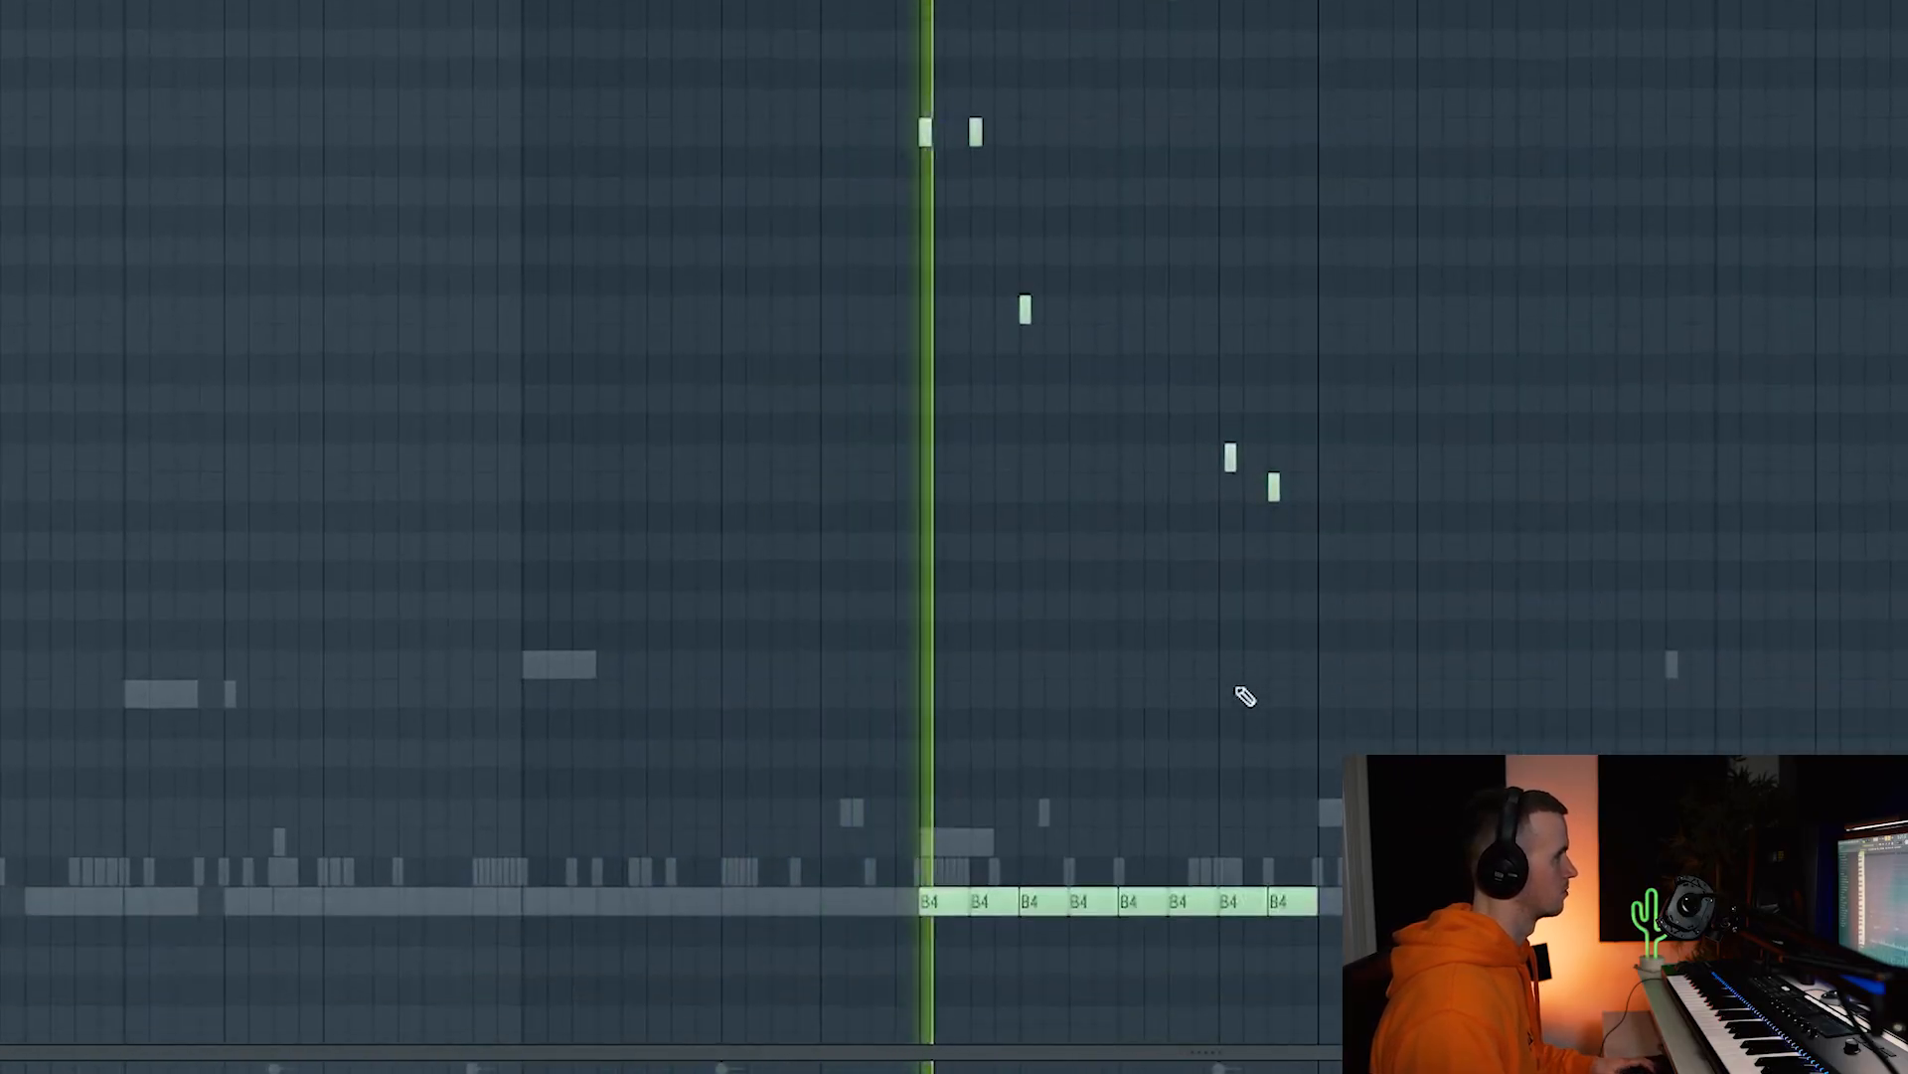
pyautogui.scroll(-5, 929, 576)
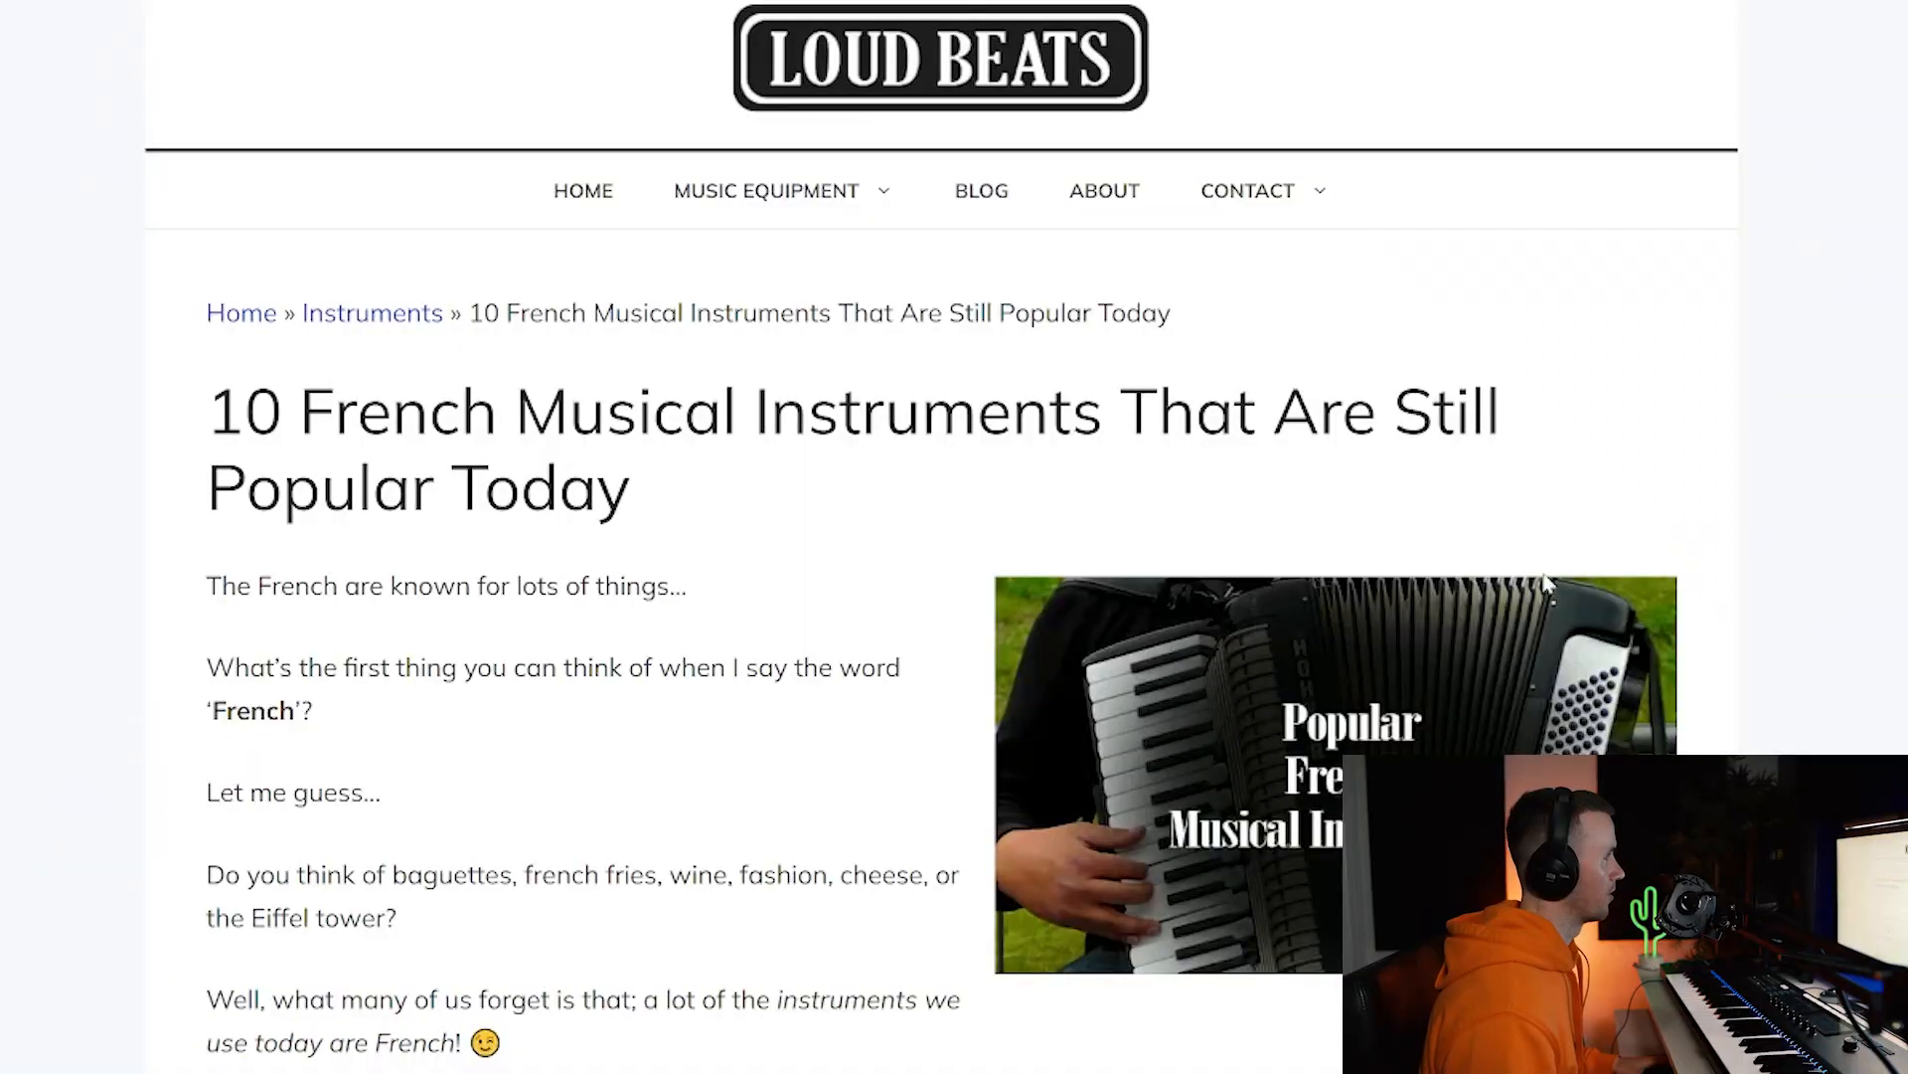
# Switch to the web browser and read the Loud Beats article on ten French musical instruments, including the accordion and harp sections.
pyautogui.scroll(-15, 1819, 505)
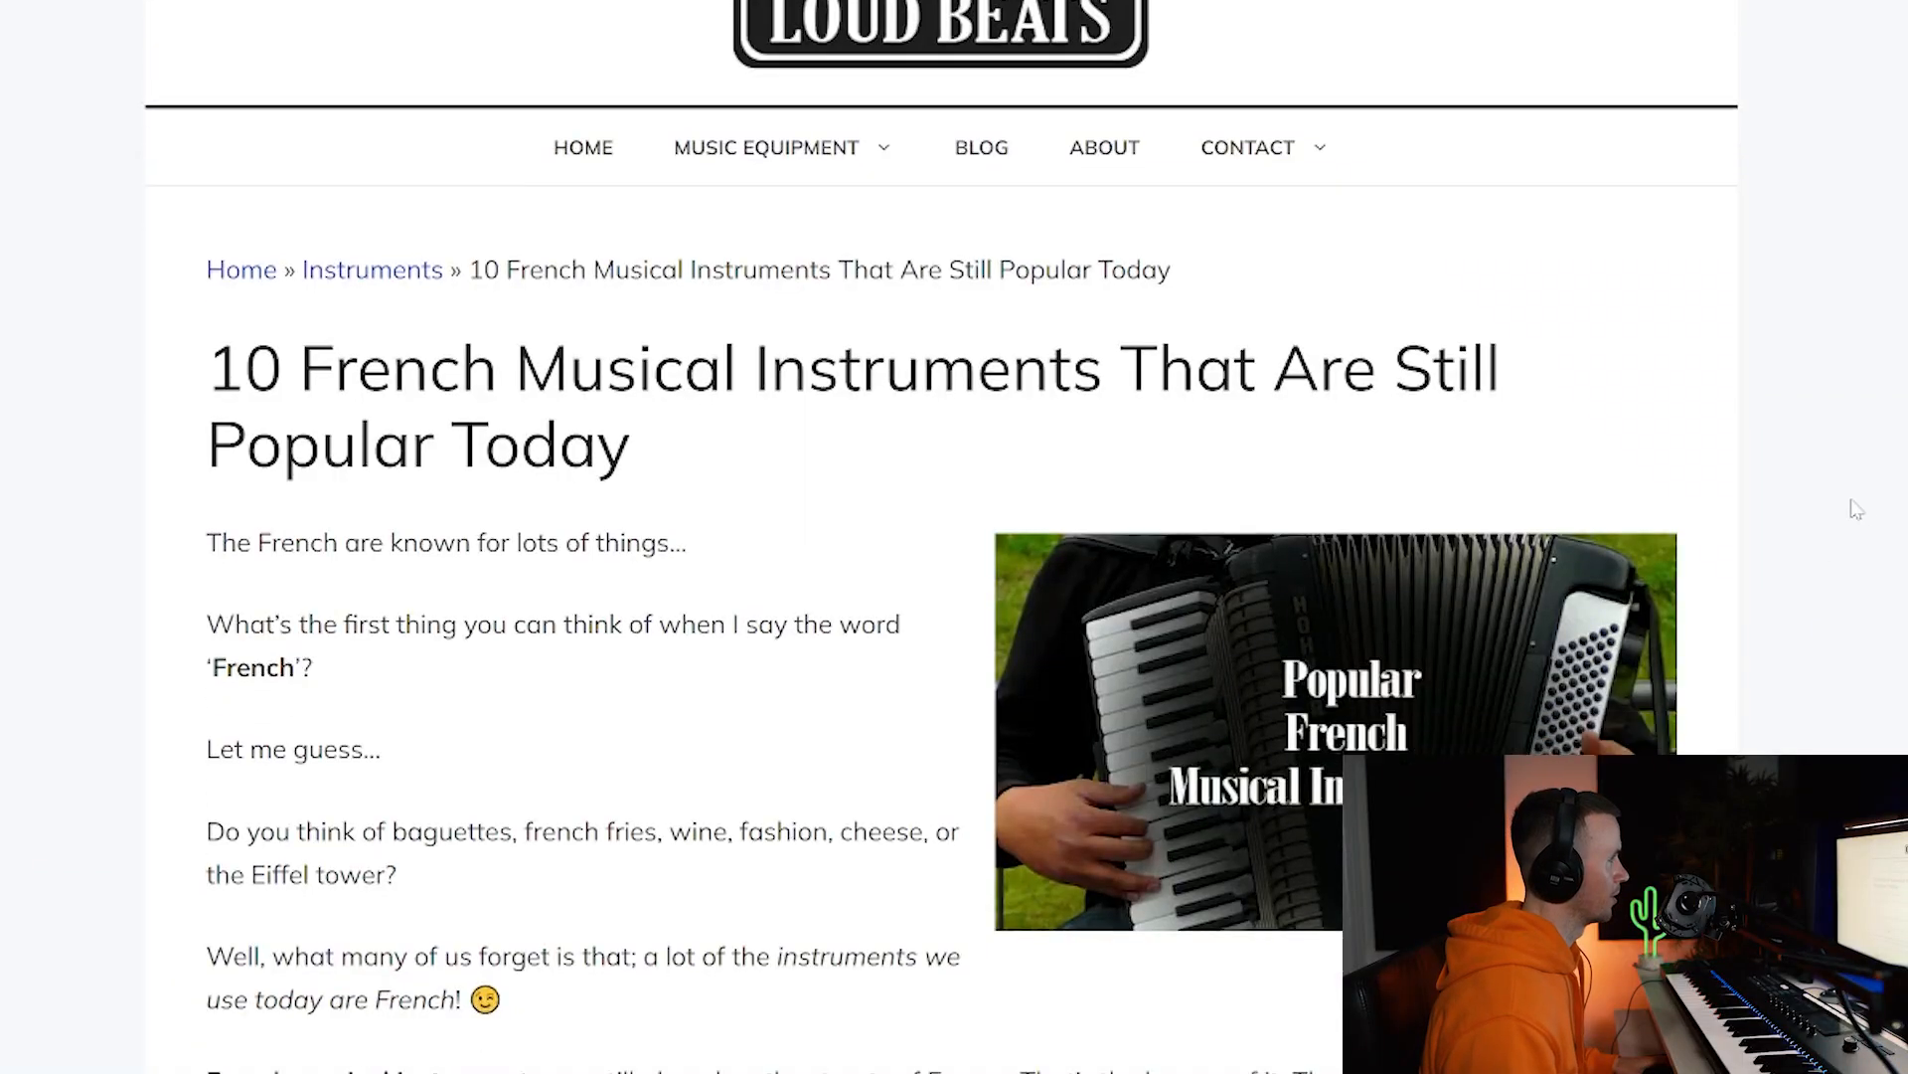
pyautogui.scroll(-7, 1795, 508)
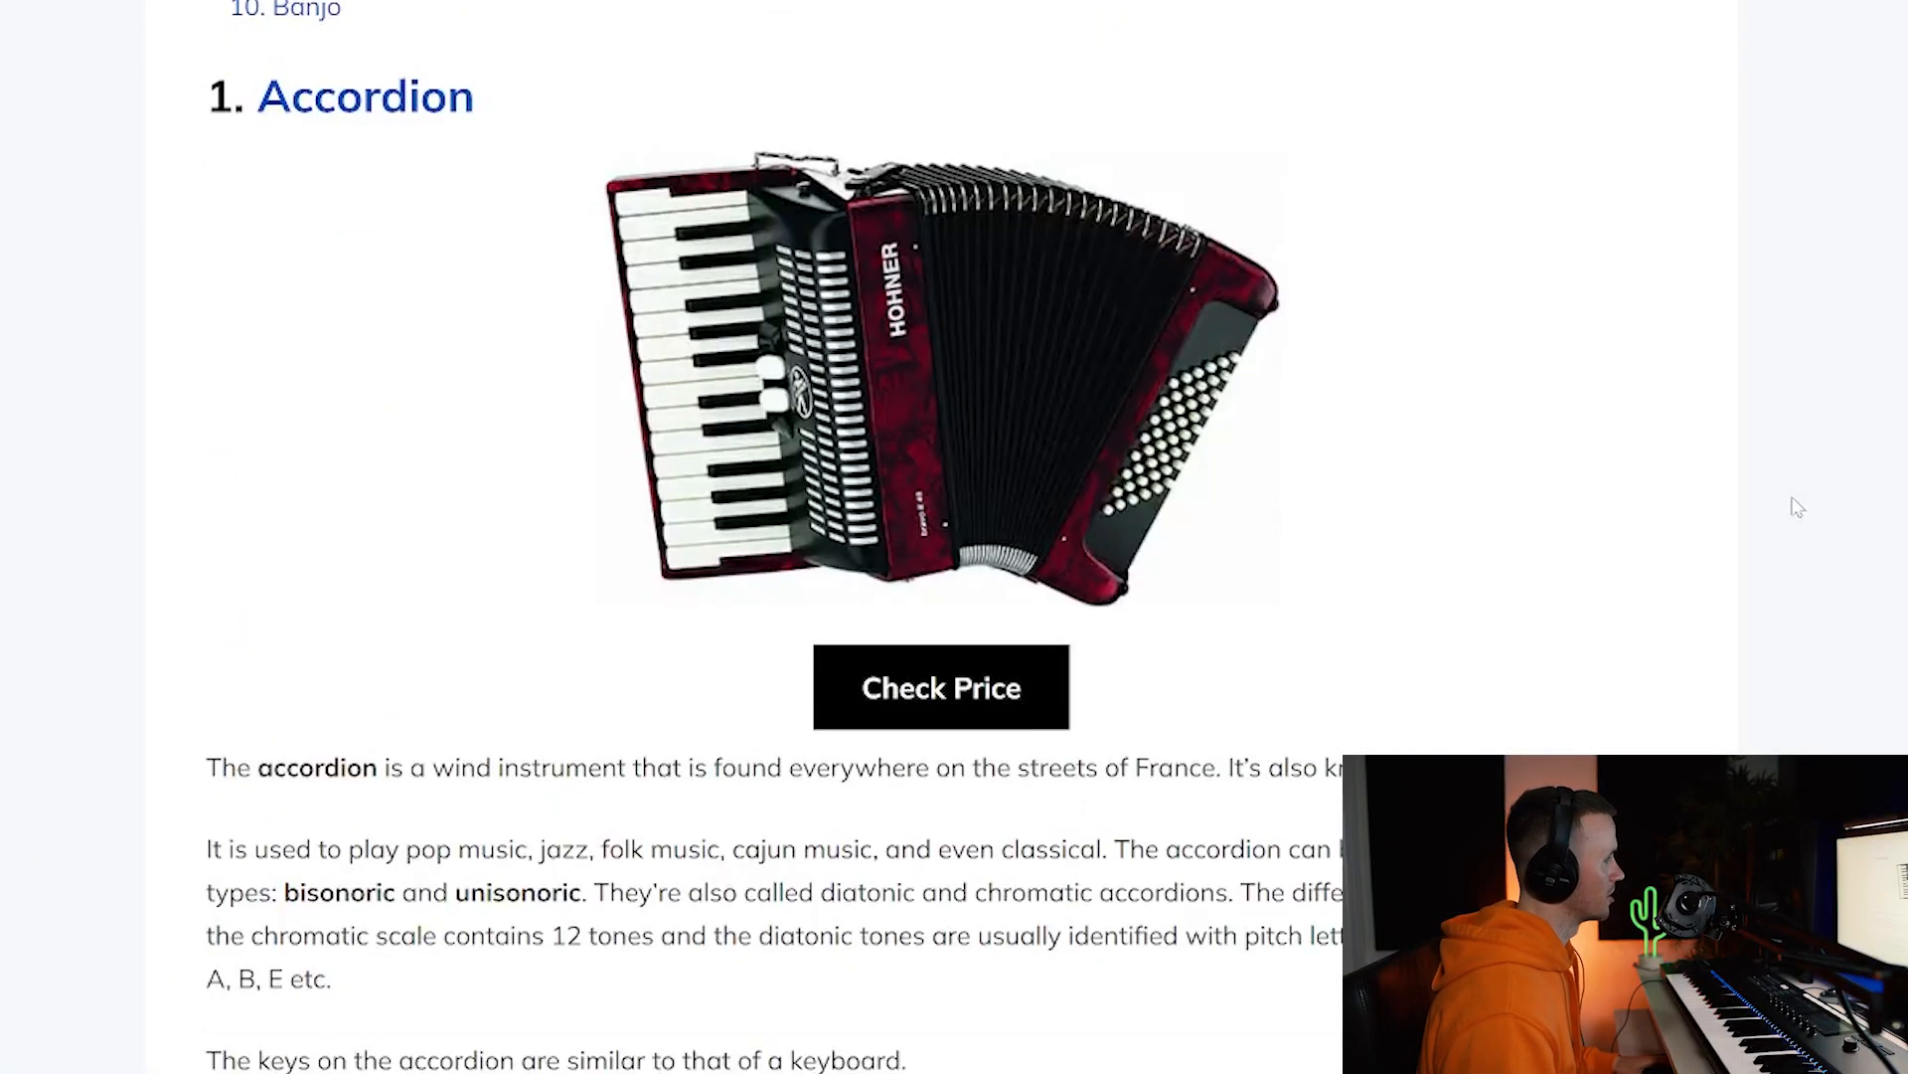
pyautogui.scroll(-7, 1794, 505)
pyautogui.scroll(9, 1792, 492)
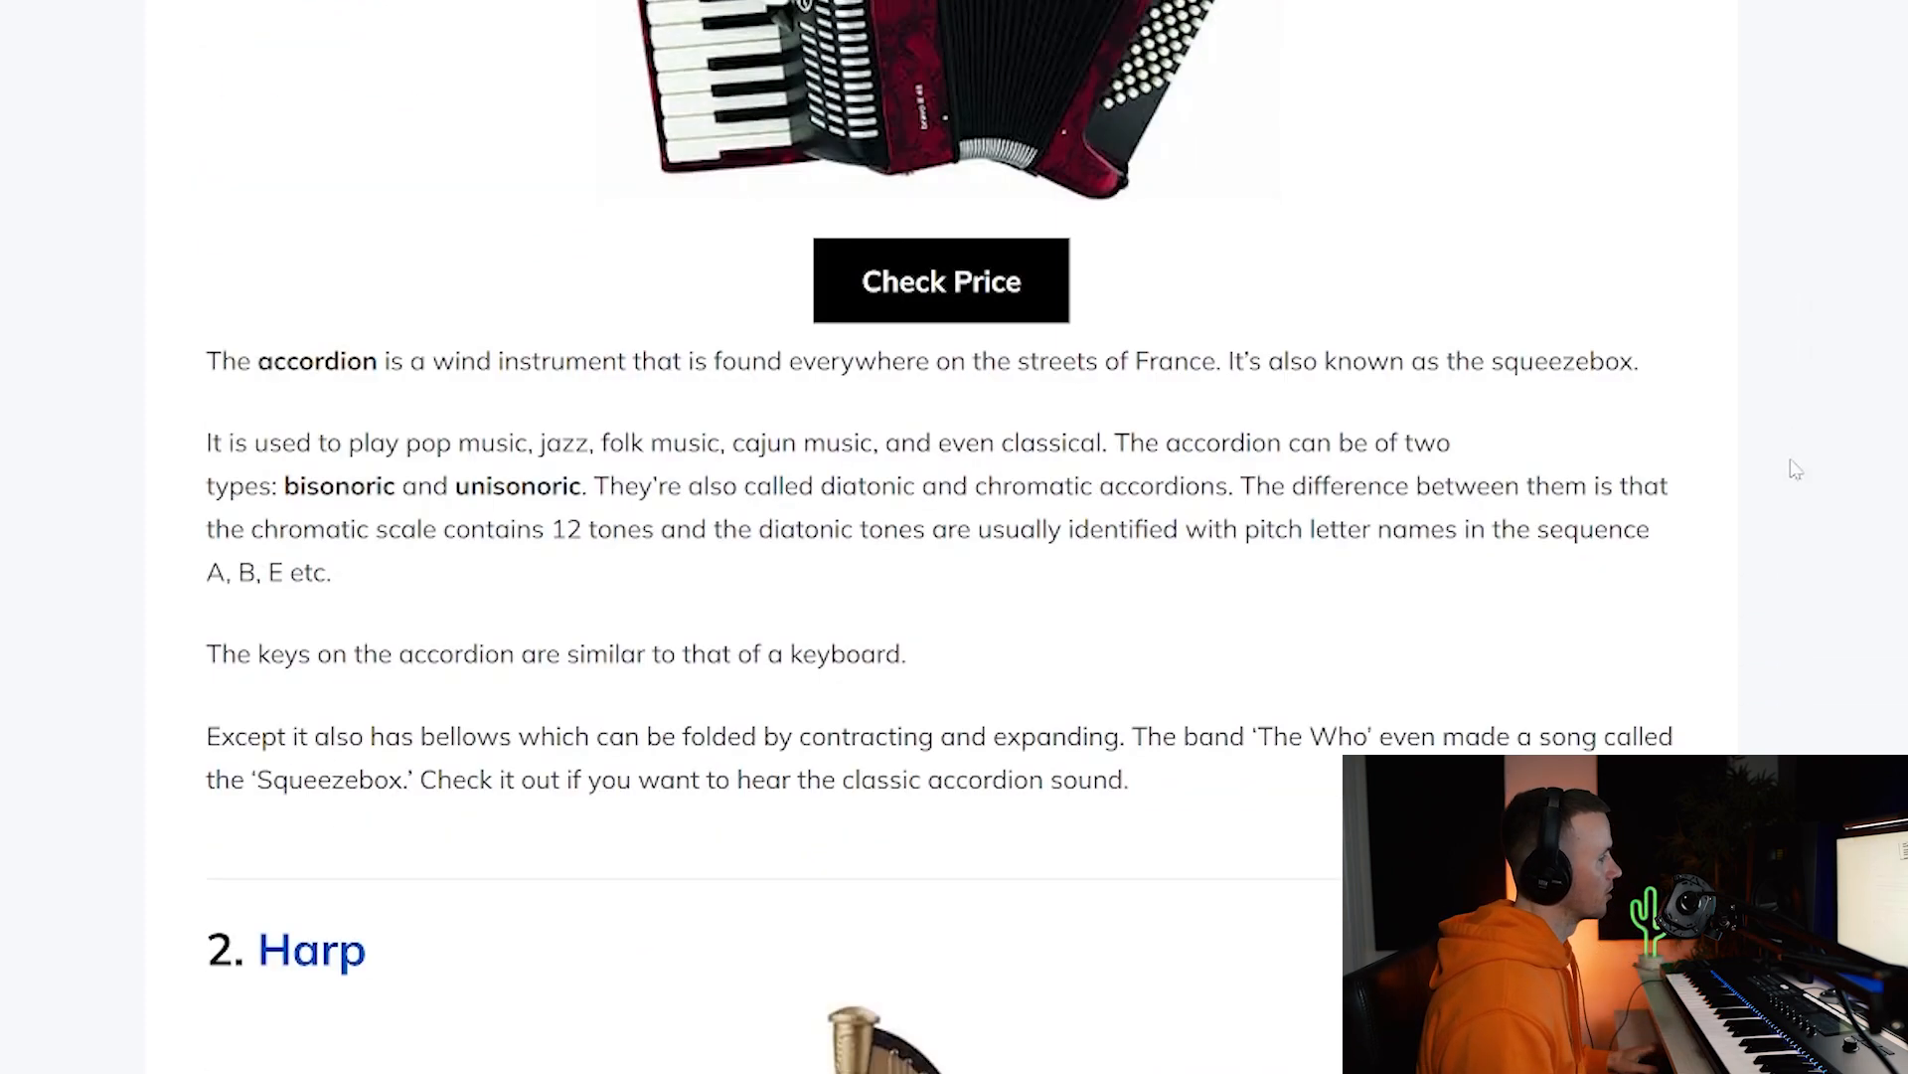
pyautogui.scroll(-4, 1795, 469)
pyautogui.scroll(-6, 1757, 490)
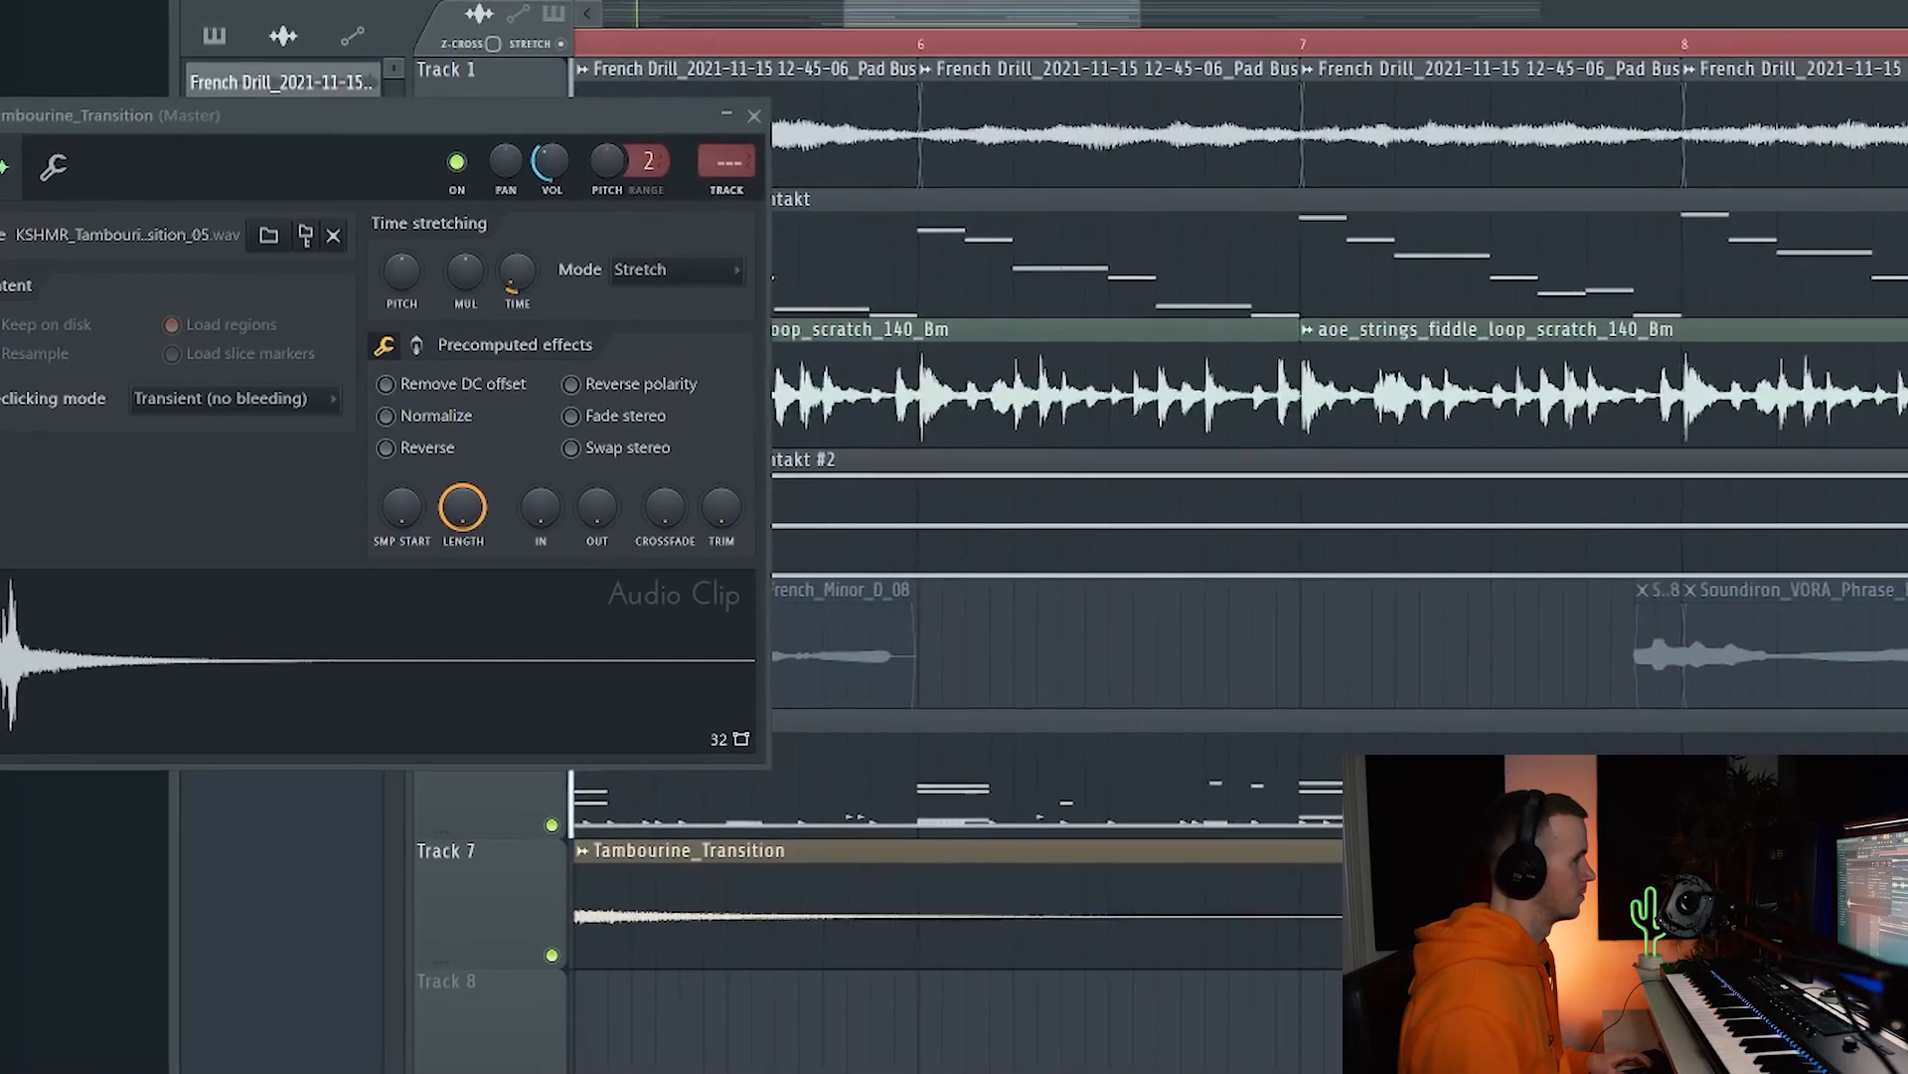
# Program the Tambourine_07_perc channel with hits on steps 1, 5 and 13 and at the start of bar 5.
pyautogui.scroll(-3, 1706, 855)
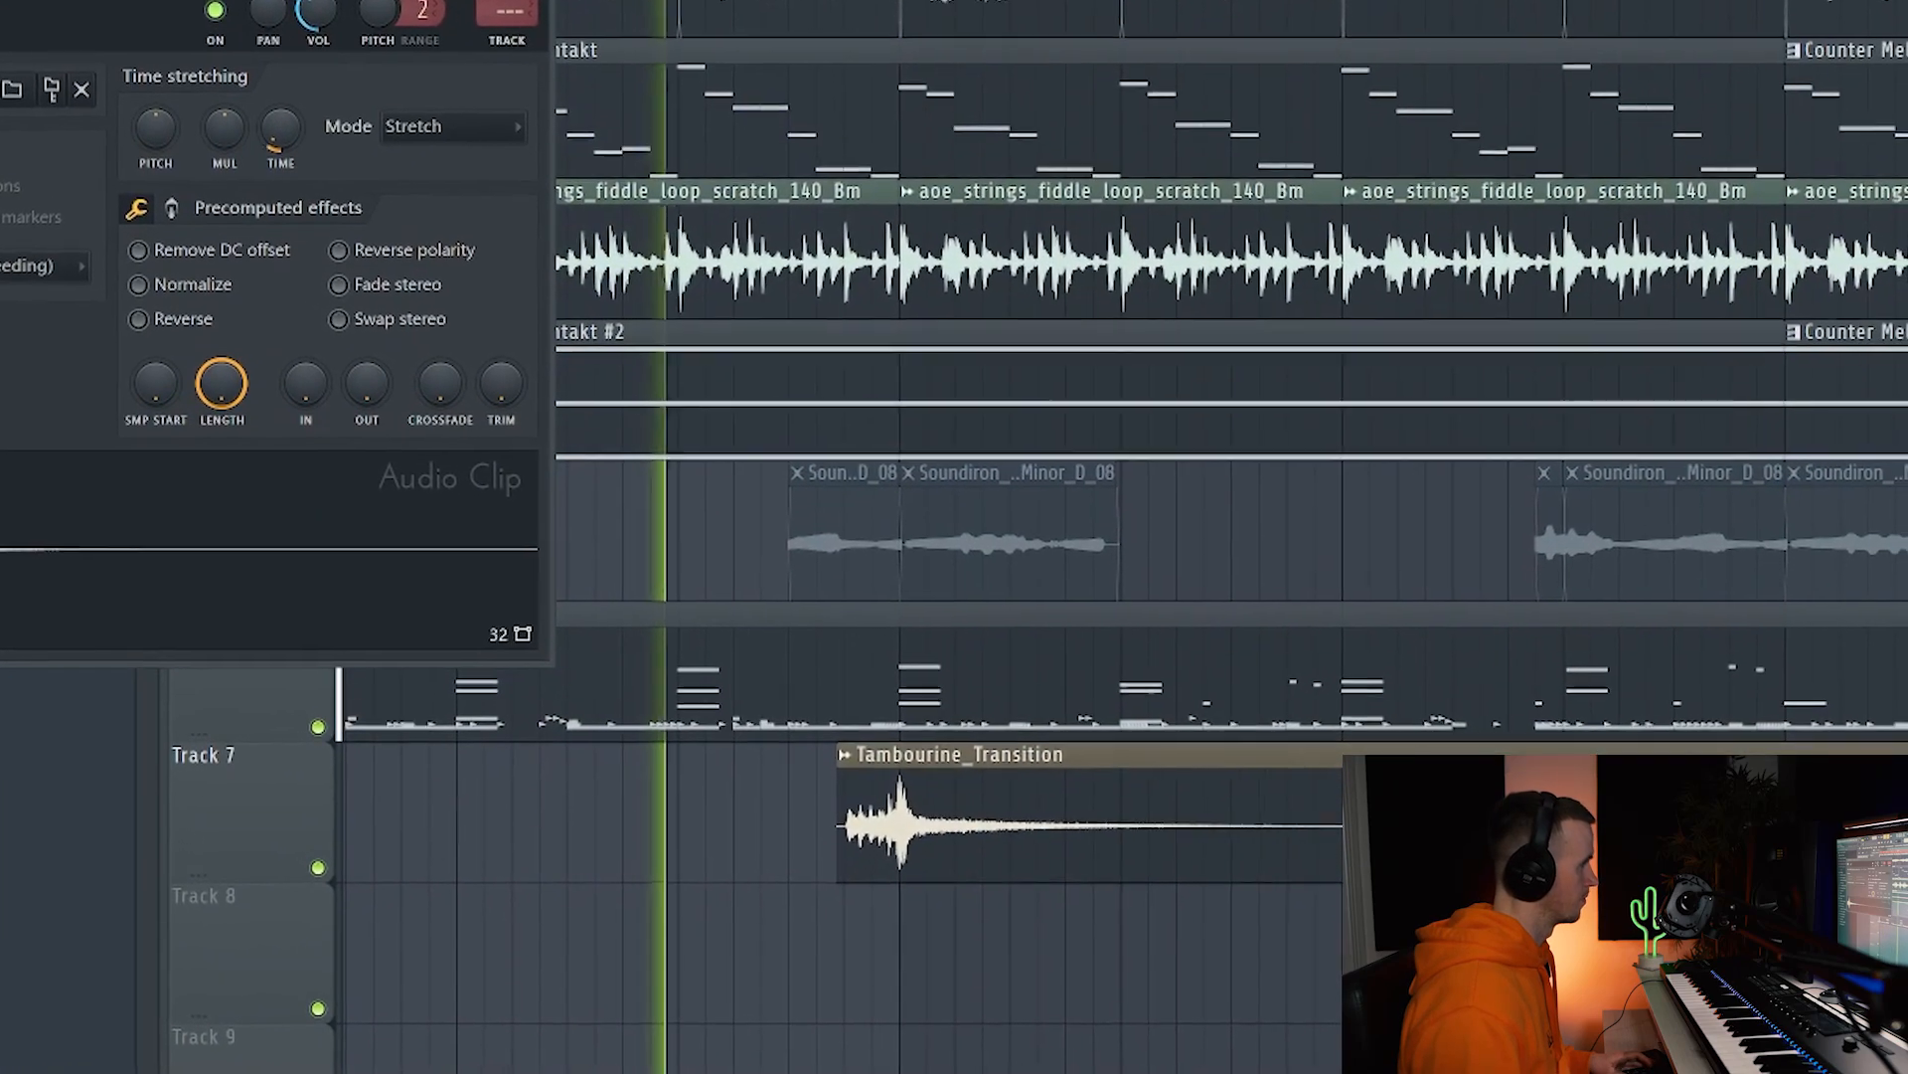
pyautogui.scroll(4, 825, 940)
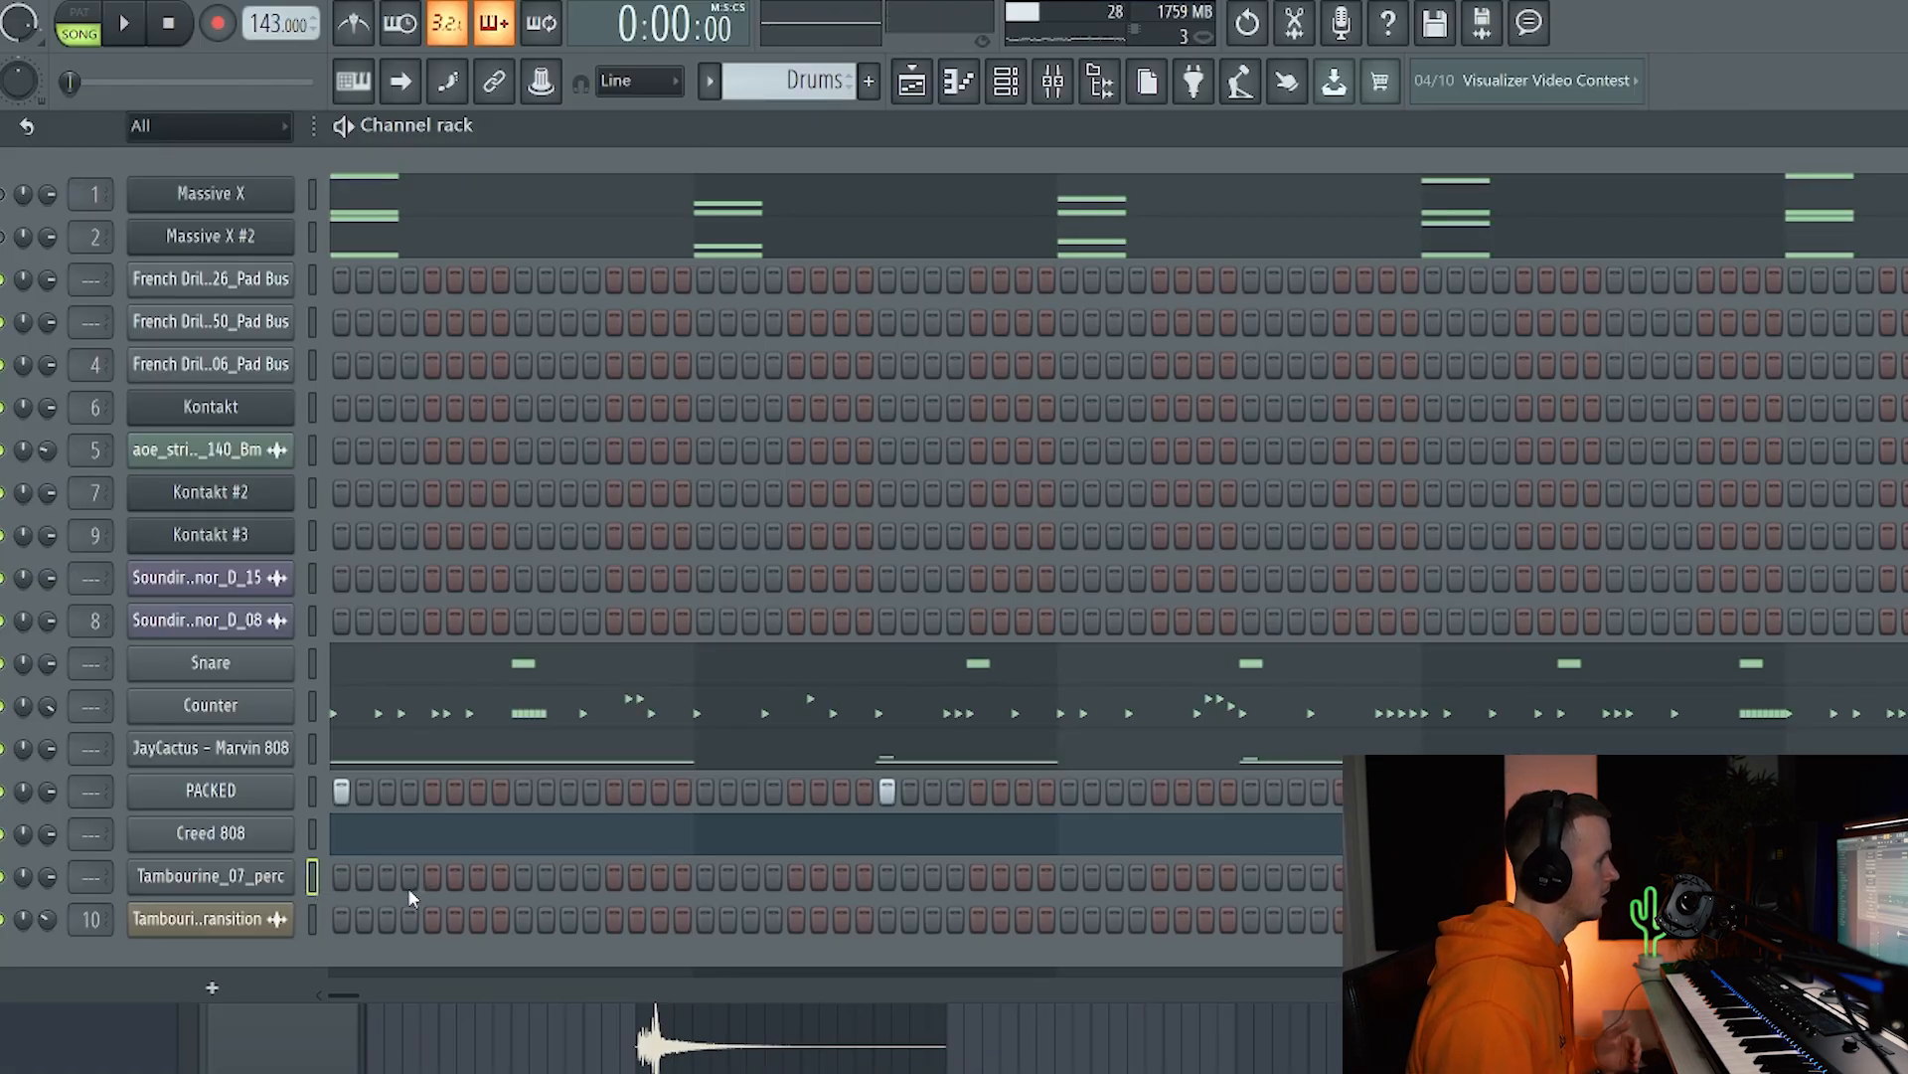
pyautogui.click(340, 875)
pyautogui.press('space')
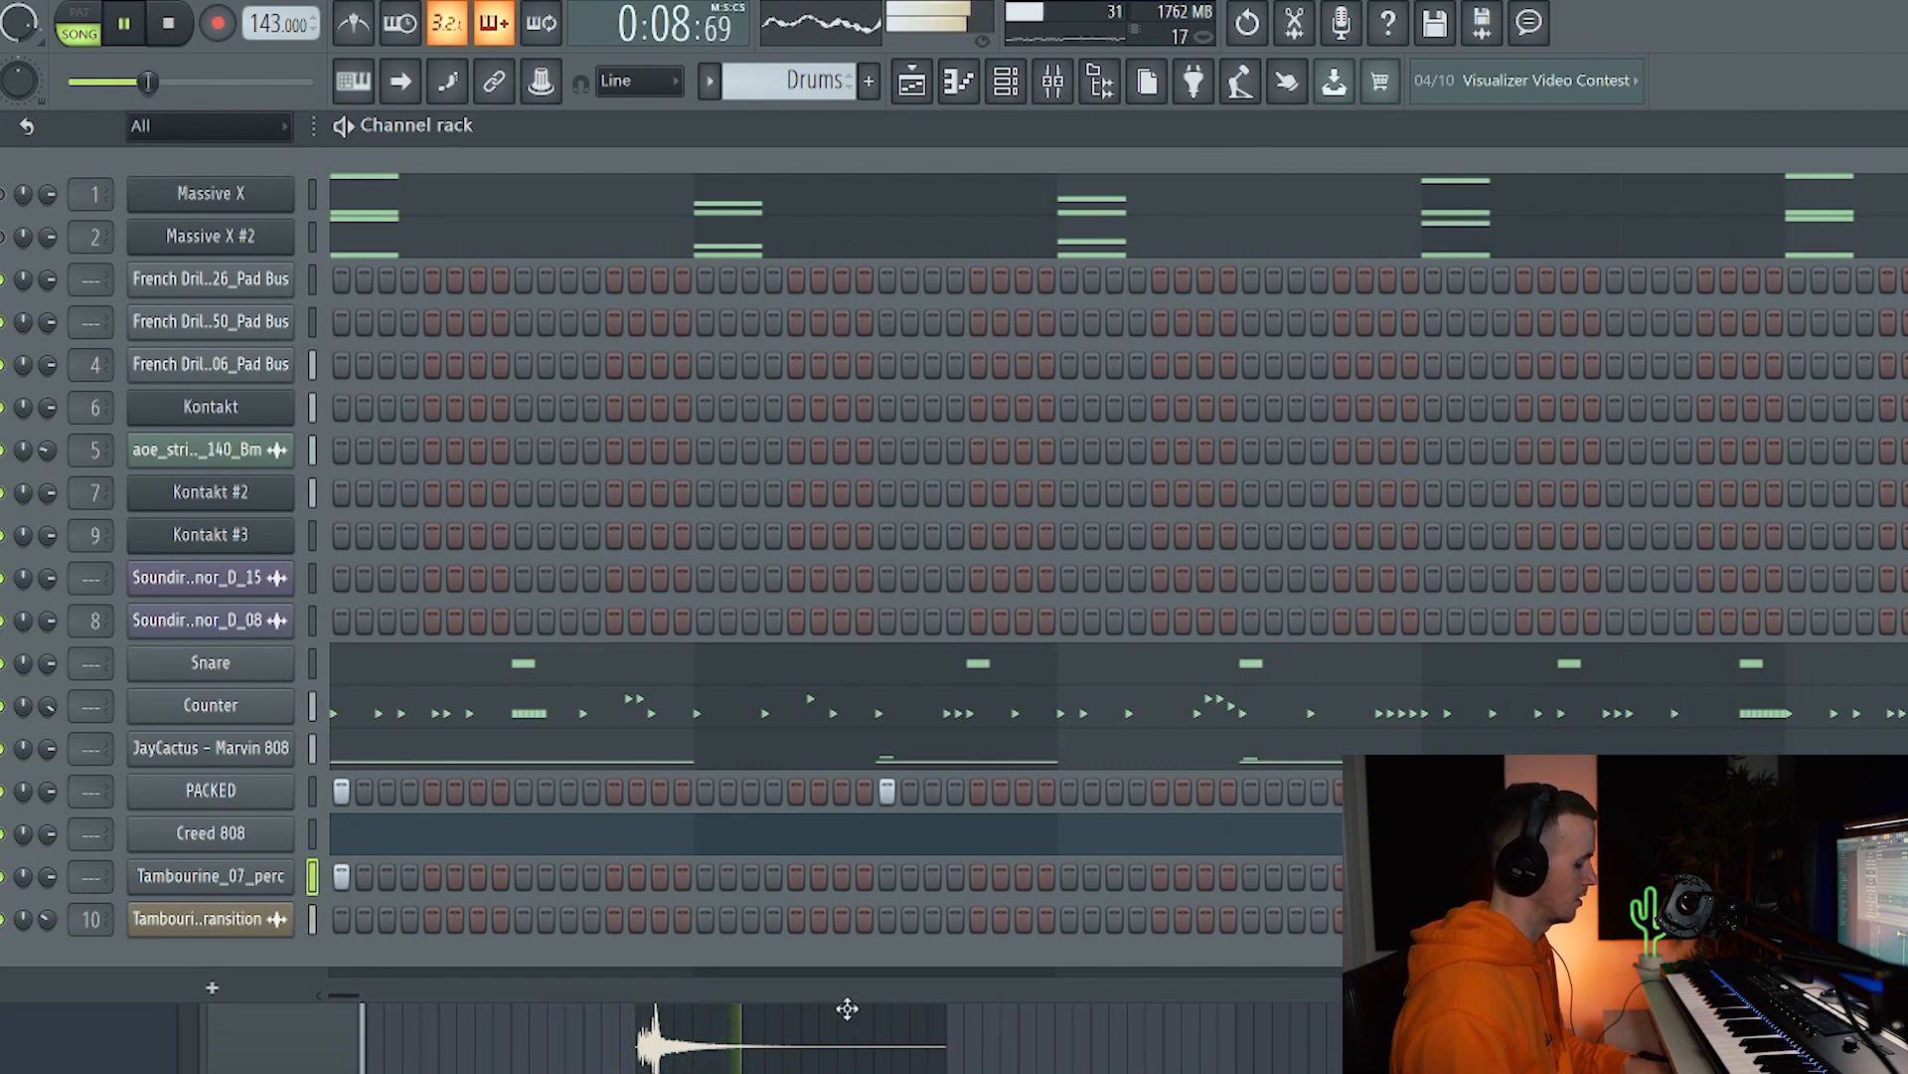
pyautogui.click(432, 876)
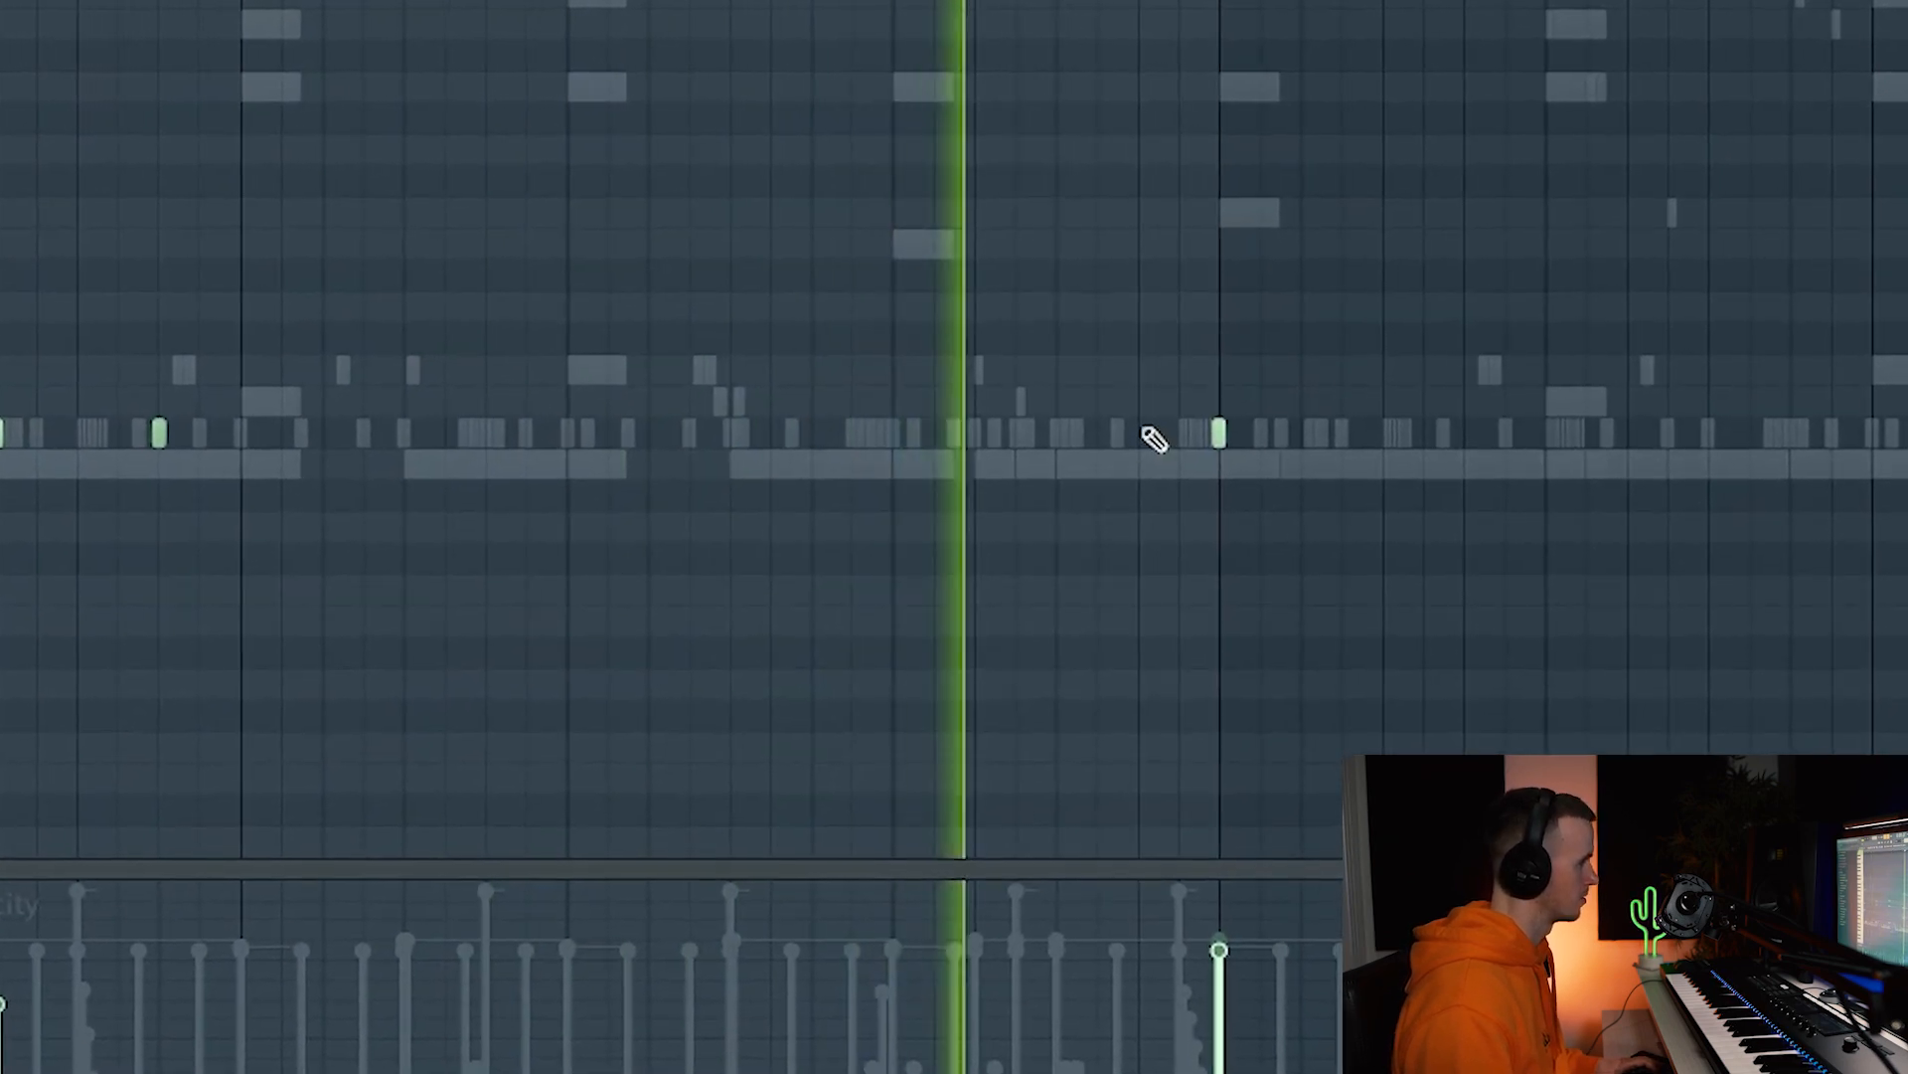
pyautogui.click(1182, 427)
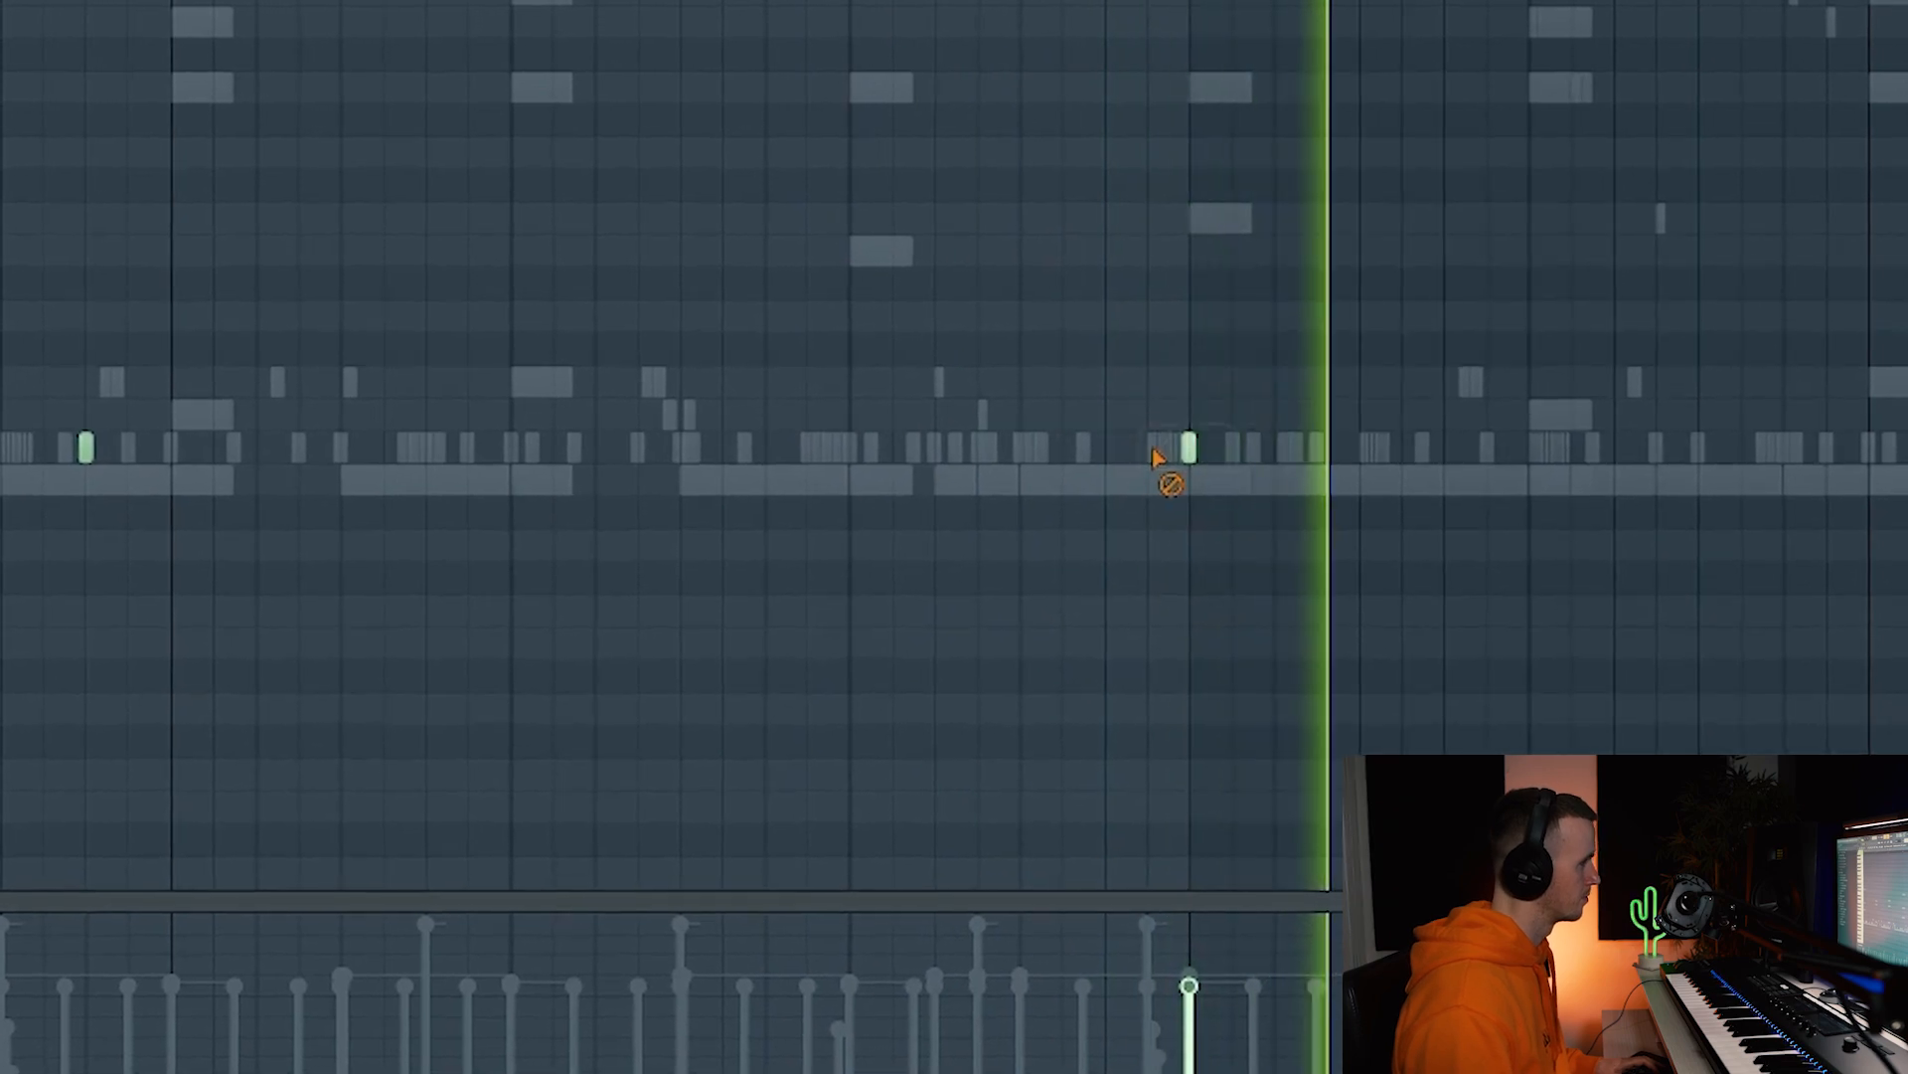
pyautogui.scroll(-2, 1774, 134)
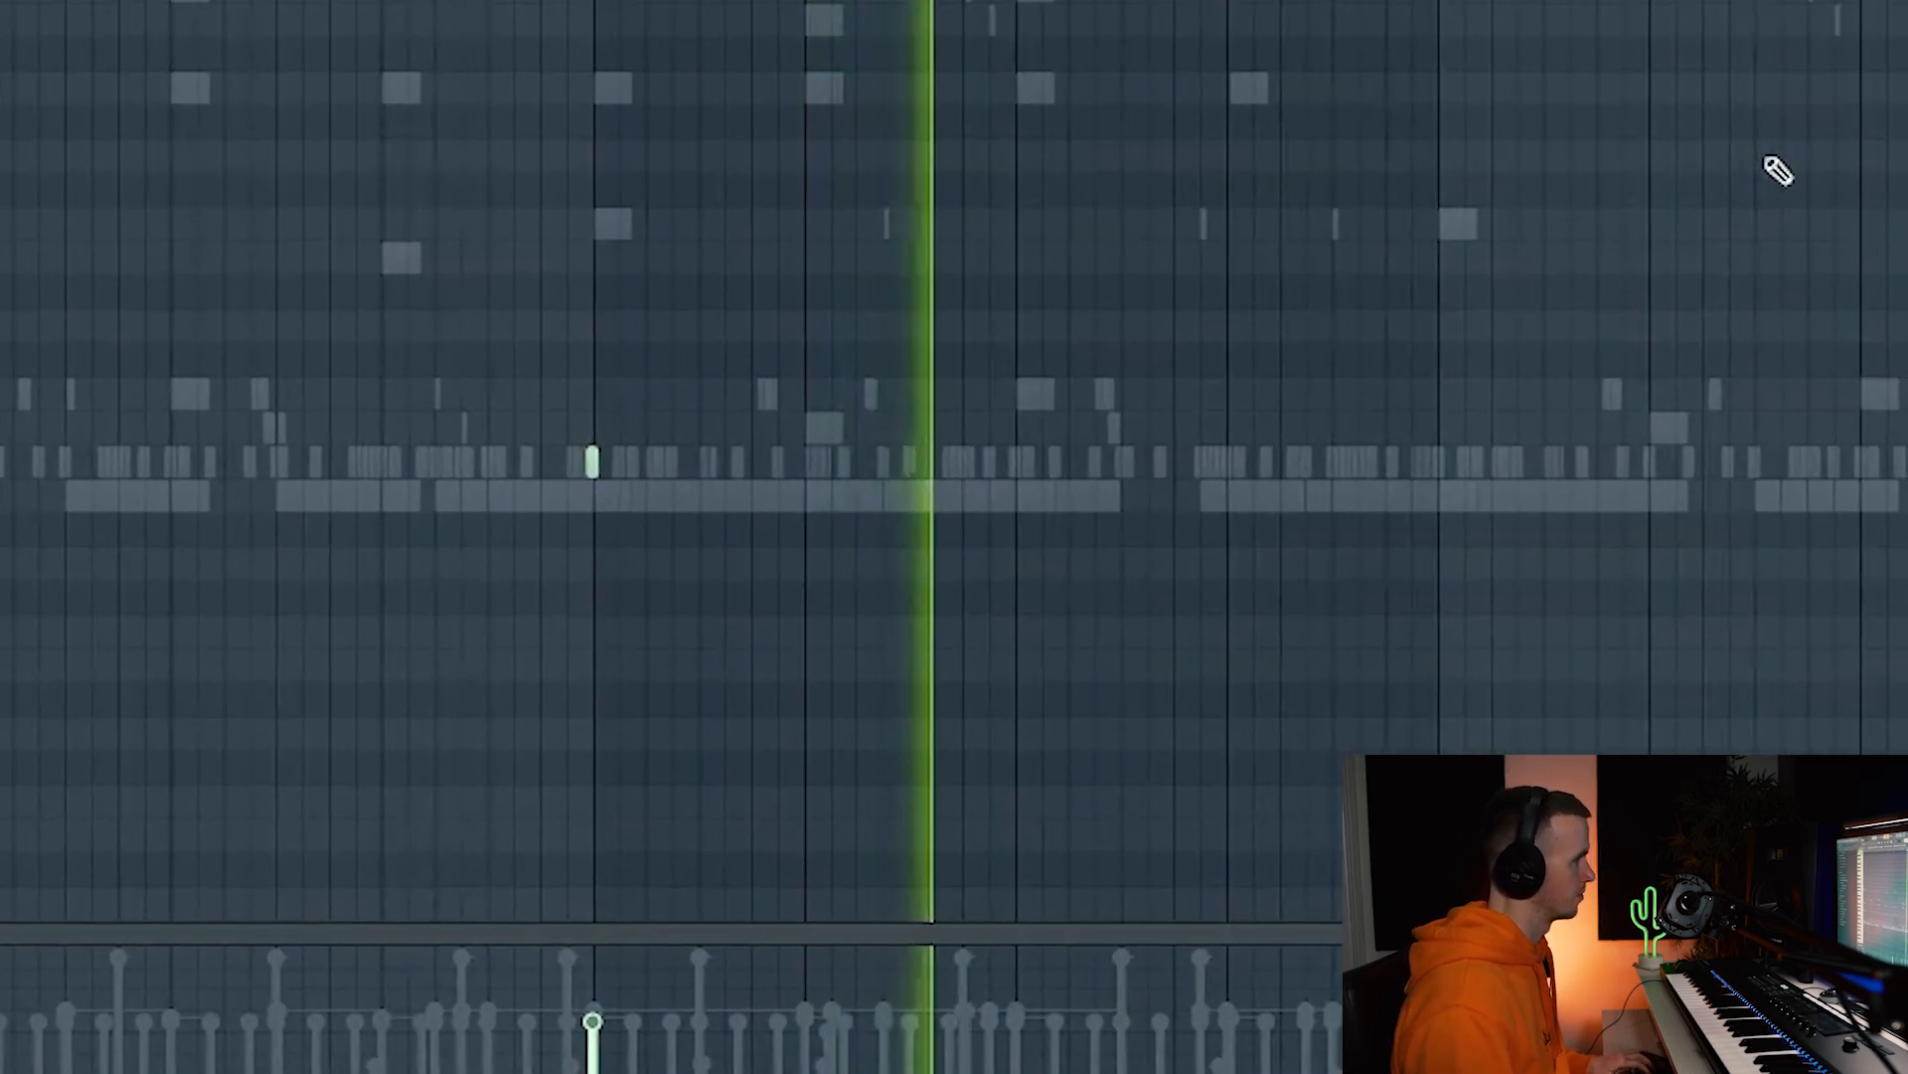
# Load the JayCactus - Rare Perc sample as a new channel and place a hit on its step 36.
pyautogui.moveTo(1504, 378); pyautogui.dragTo(5, 497)
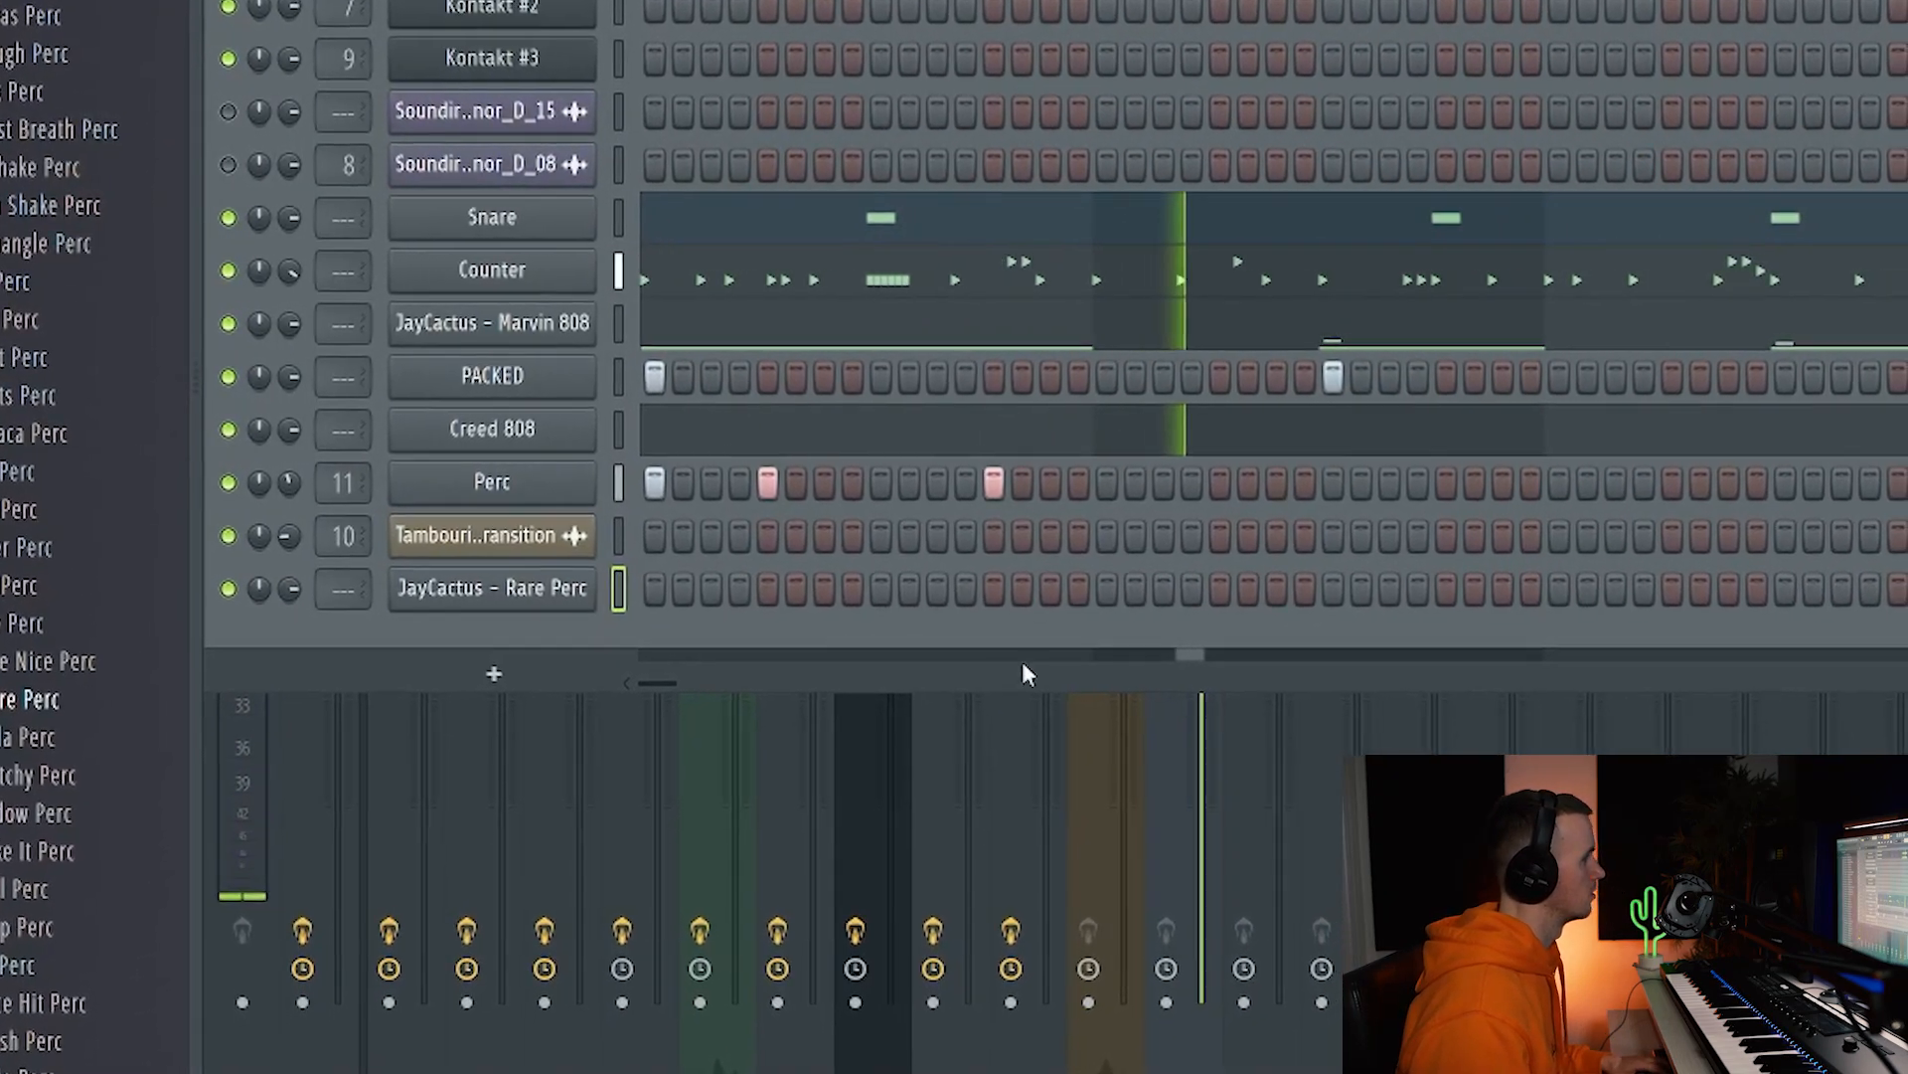
pyautogui.click(1590, 605)
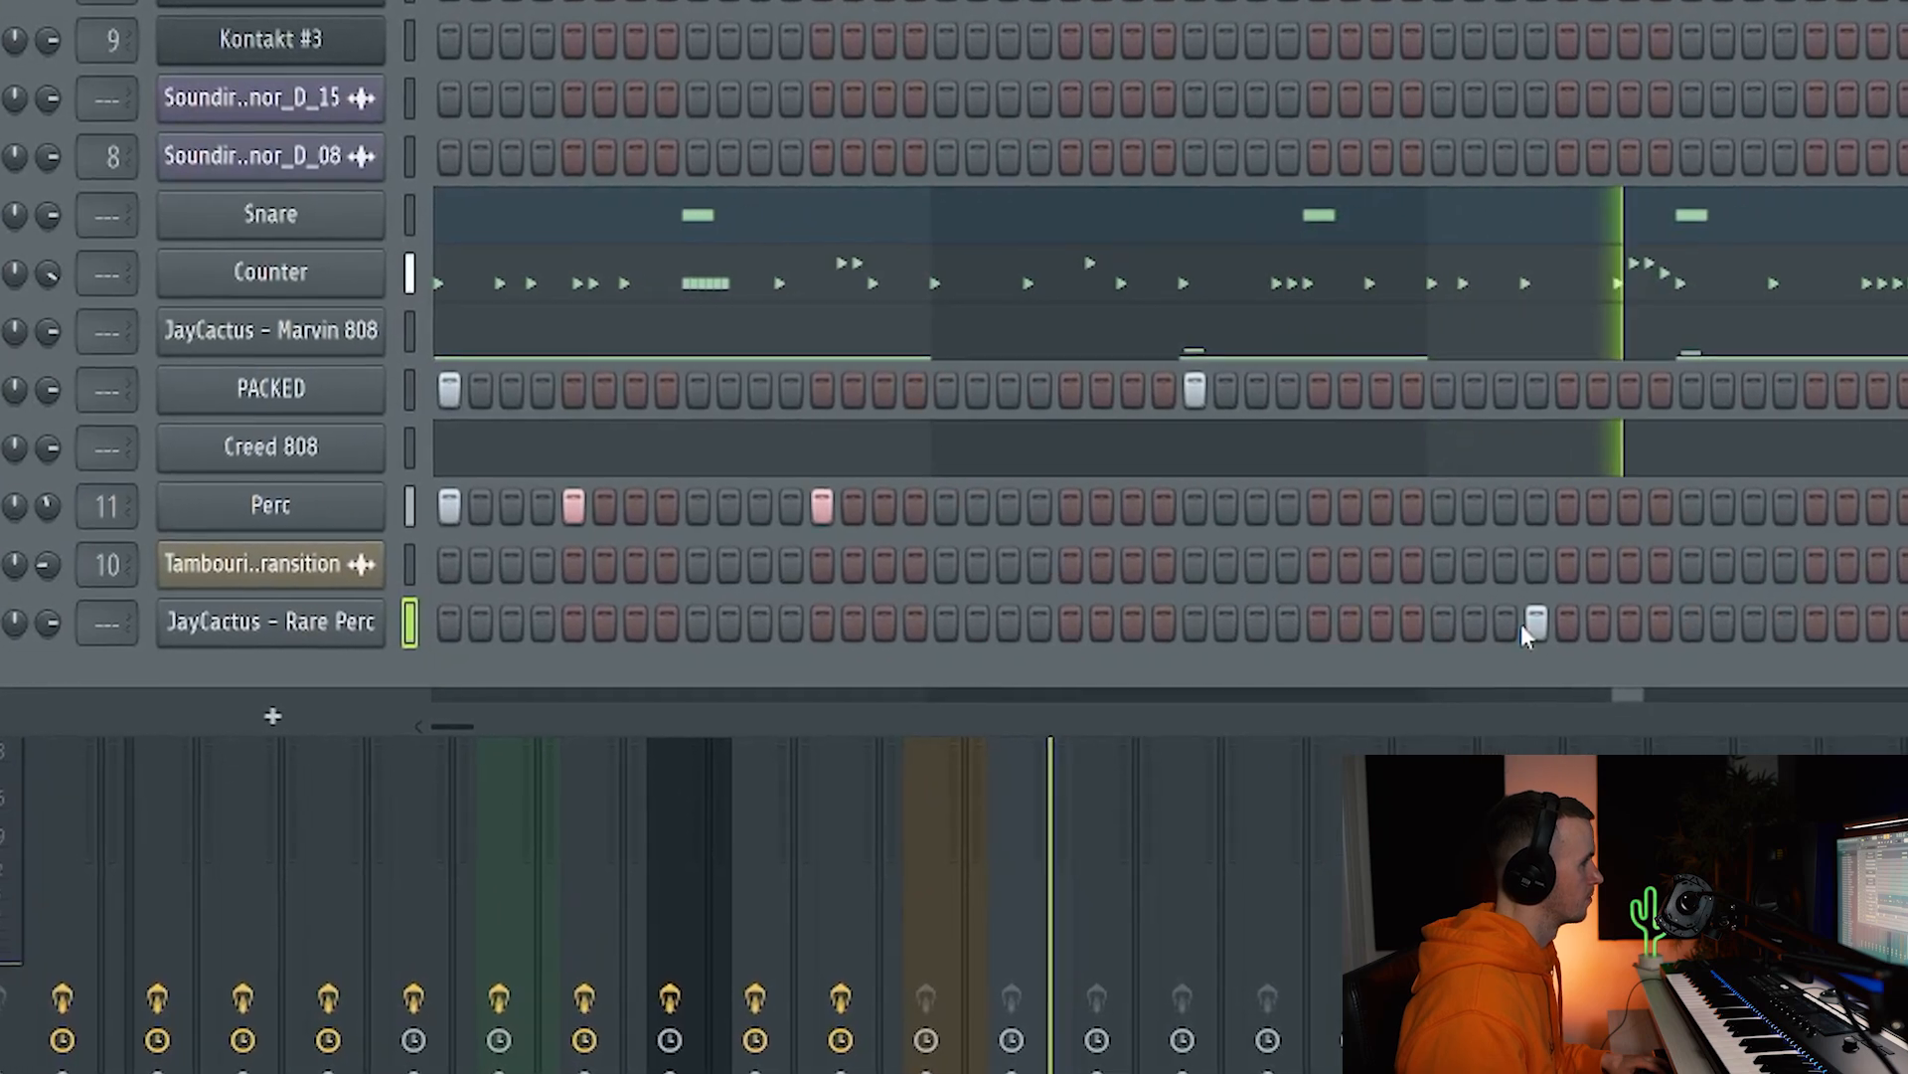